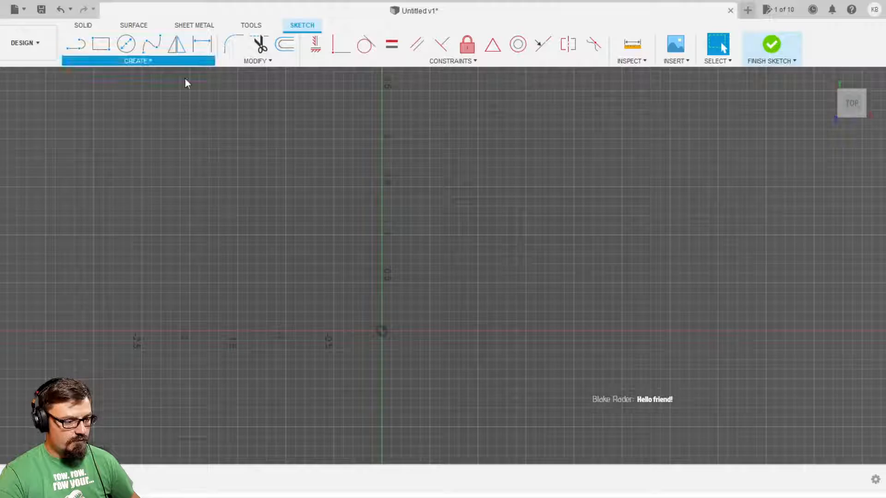
Leave the current sketch and show the hidden circle sketch centred on the origin
left_click(771, 44)
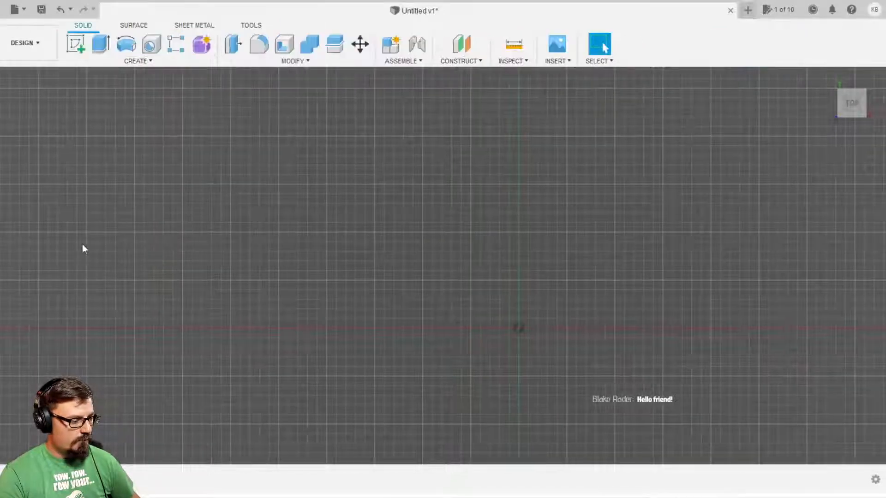
left_click(45, 230)
mouse_move(672, 328)
middle_mouse_down()
mouse_move(571, 257)
mouse_move(539, 257)
middle_mouse_up()
scroll(544, 265, "down", 2)
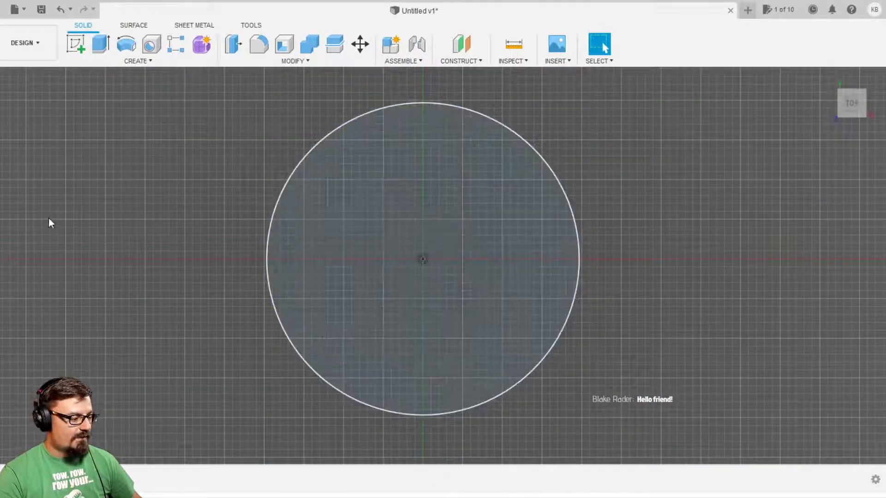
Start a sketch on the top plane and draw a center rectangle 2.438 wide and 0.188 high at the origin
left_click(76, 43)
left_click(455, 226)
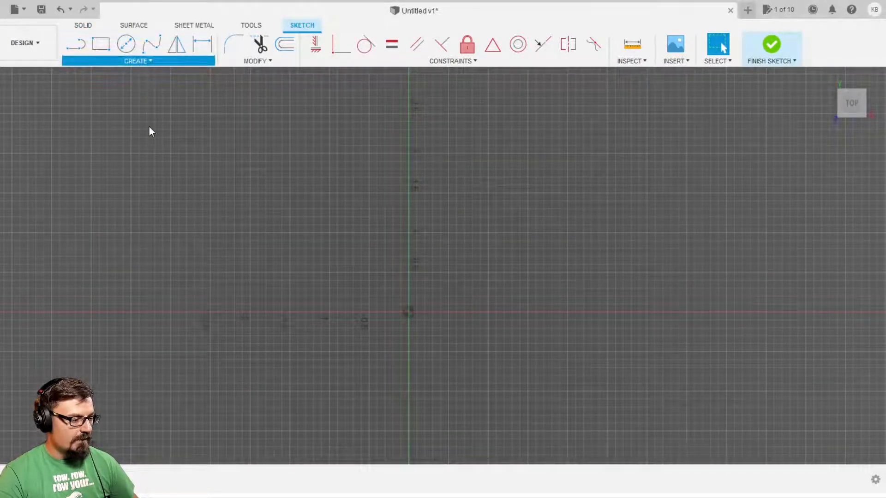
left_click(517, 390)
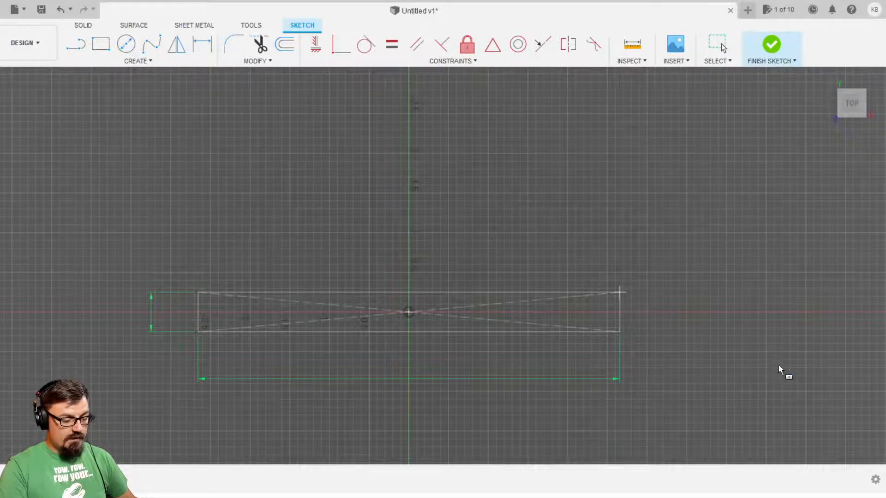
type("2")
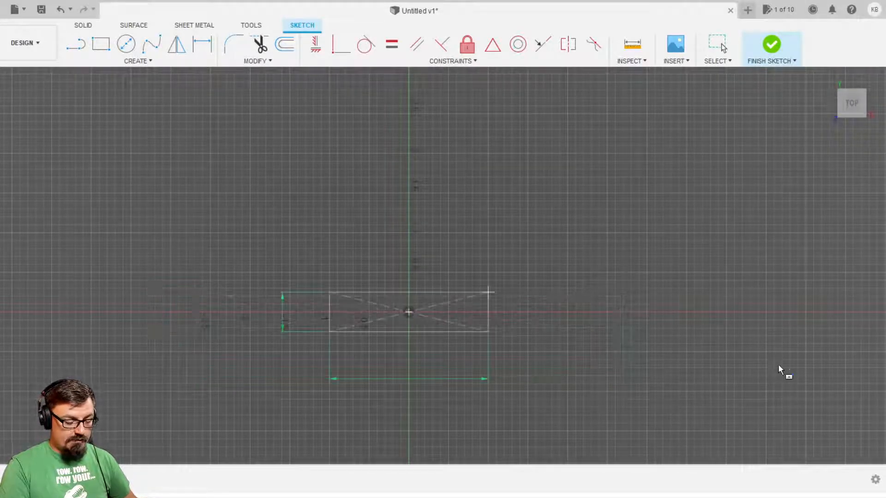
type(".44")
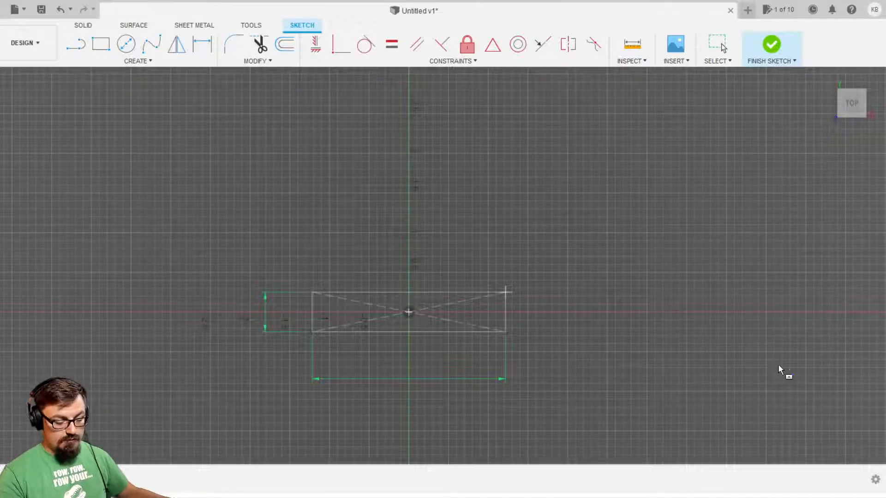
type("3")
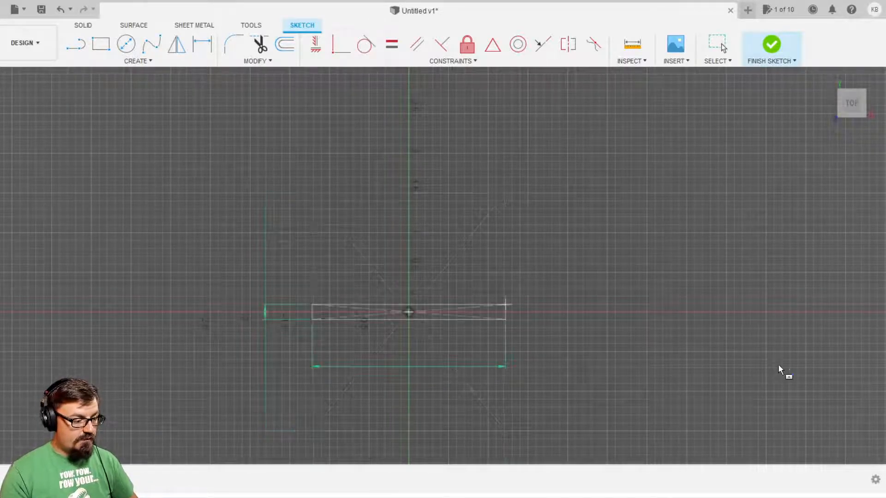
key("Escape")
scroll(591, 396, "up", 5)
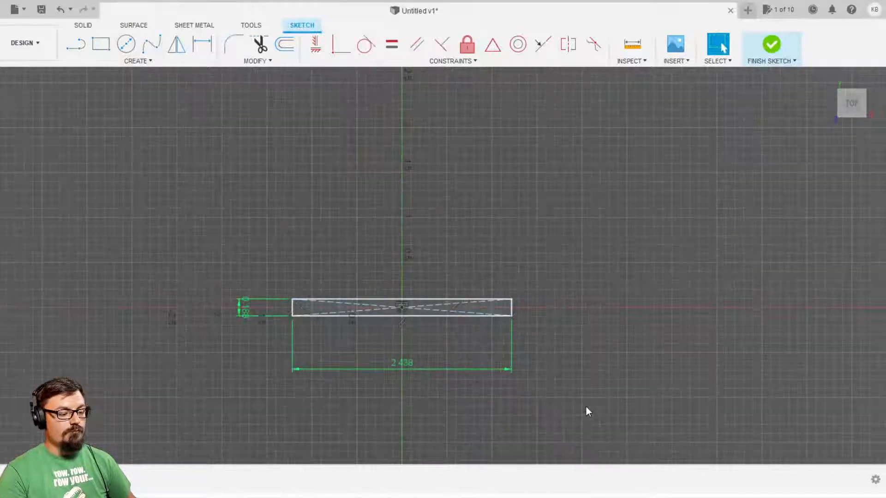
Place sketch points at the midpoints of the rectangle's two short sides
middle_click_drag(576, 412, 749, 417)
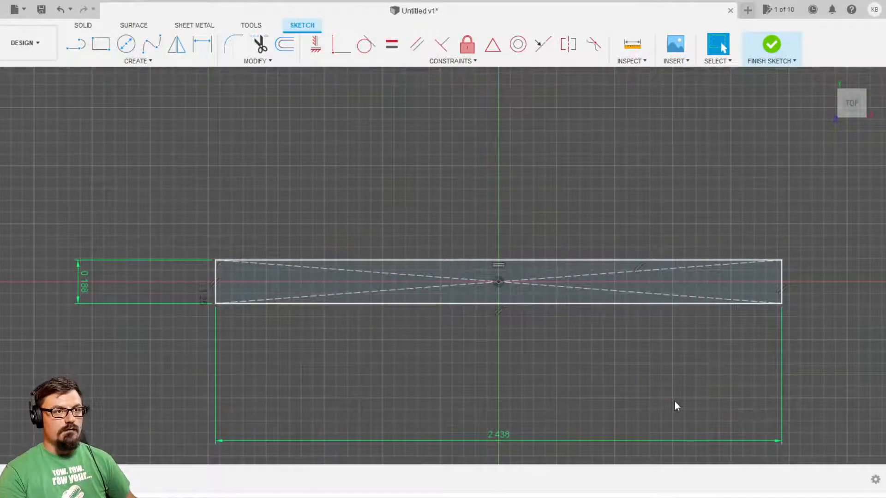
middle_click_drag(658, 323, 609, 280)
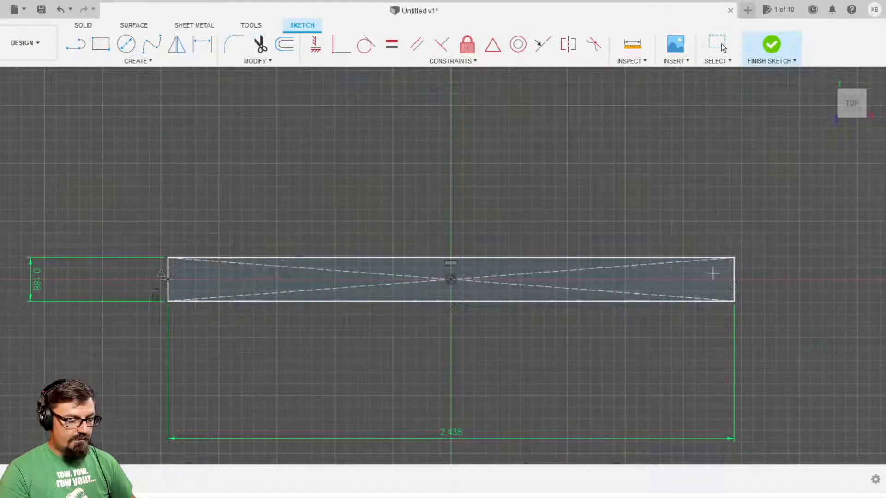
left_click(734, 279)
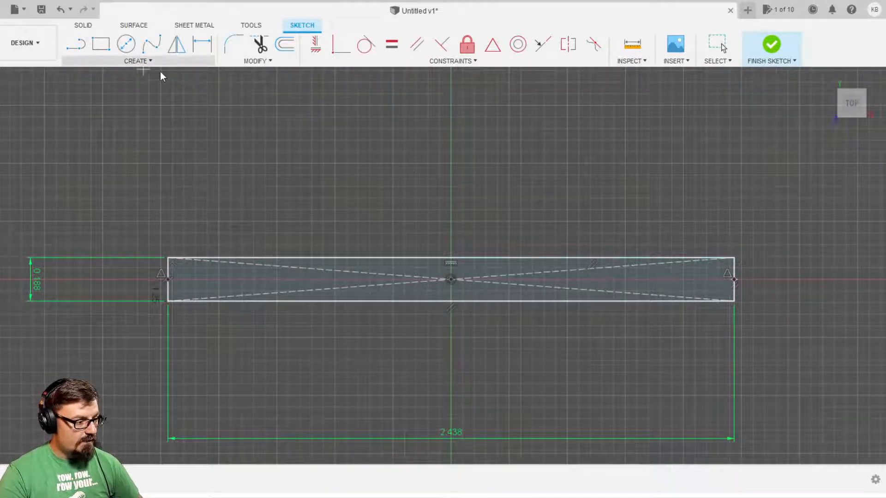
Draw a circumscribed hexagon with a 0.094 radius centred on the midpoint of the rectangle's left side
key("c")
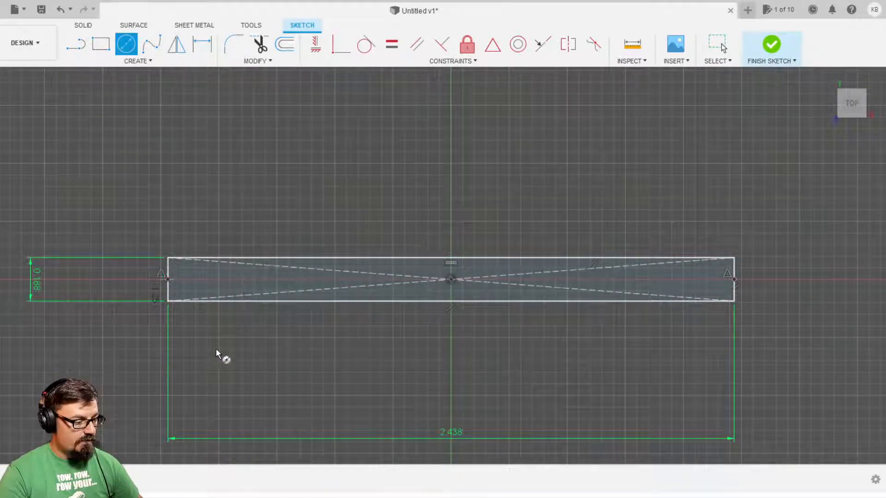
key("Escape")
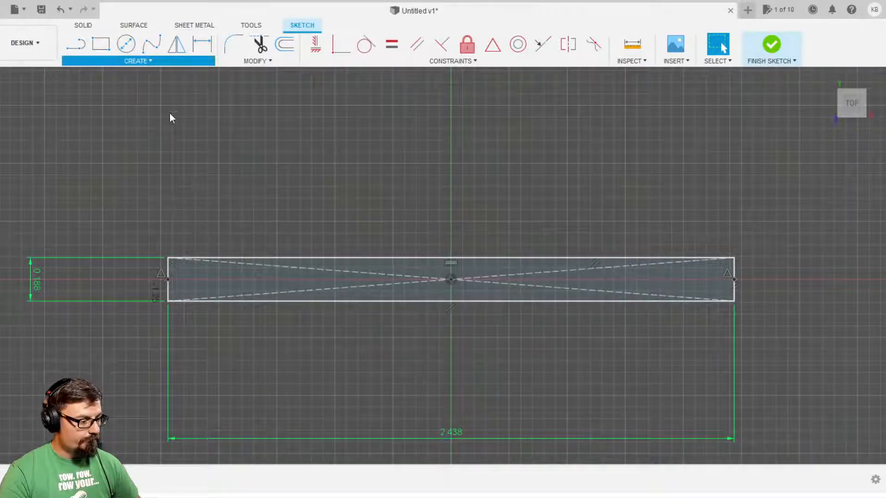
left_click(276, 161)
left_click(167, 280)
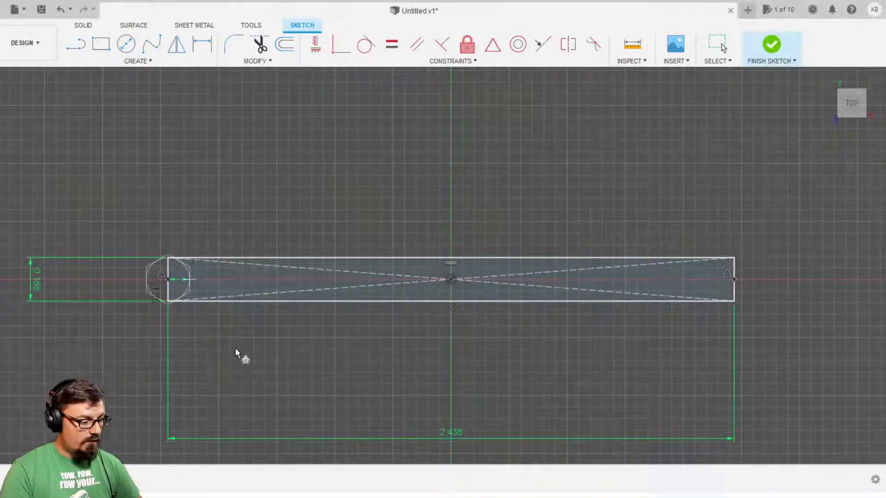
left_click(236, 350)
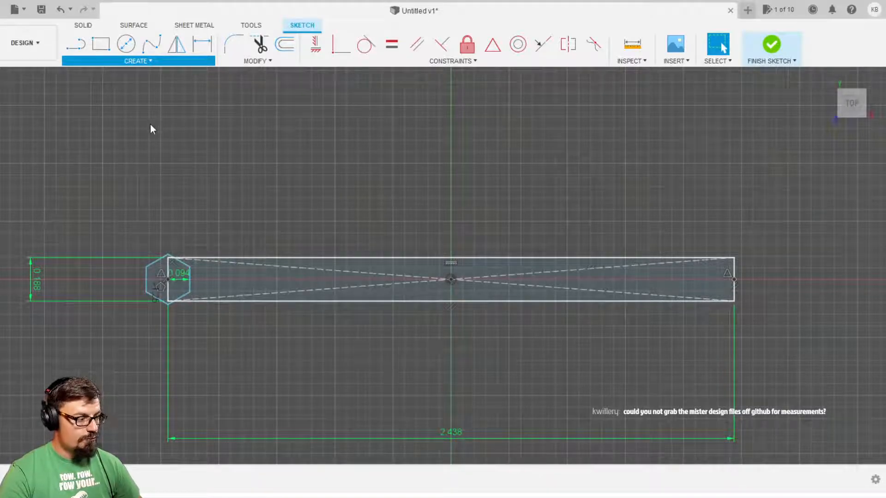
Draw a matching circumscribed hexagon with a 0.094 radius centred on the midpoint of the rectangle's right side
left_click(207, 159)
left_click(733, 280)
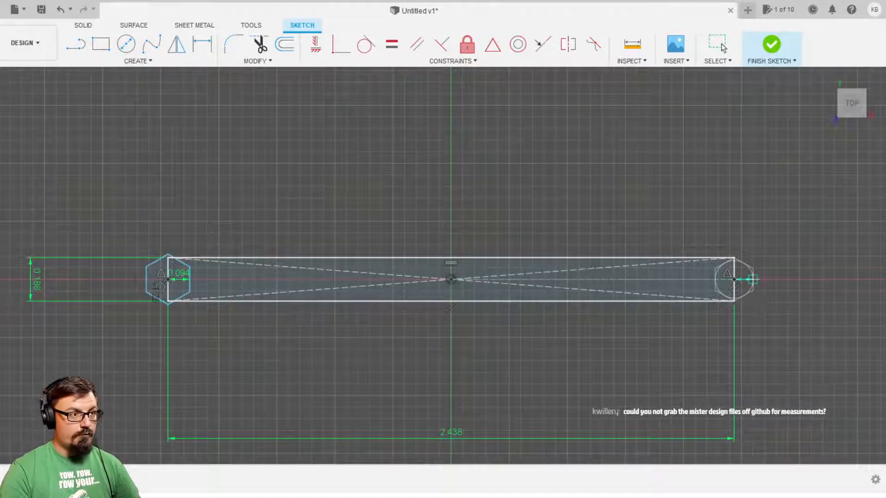
left_click(753, 279)
key("Escape")
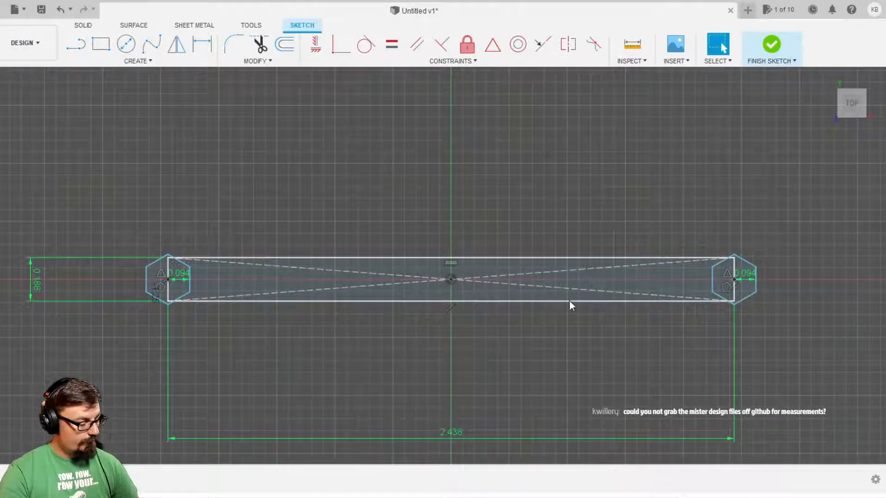
Delete the upper and lower long edges of the construction rectangle joining the two hexagons
left_click(593, 258)
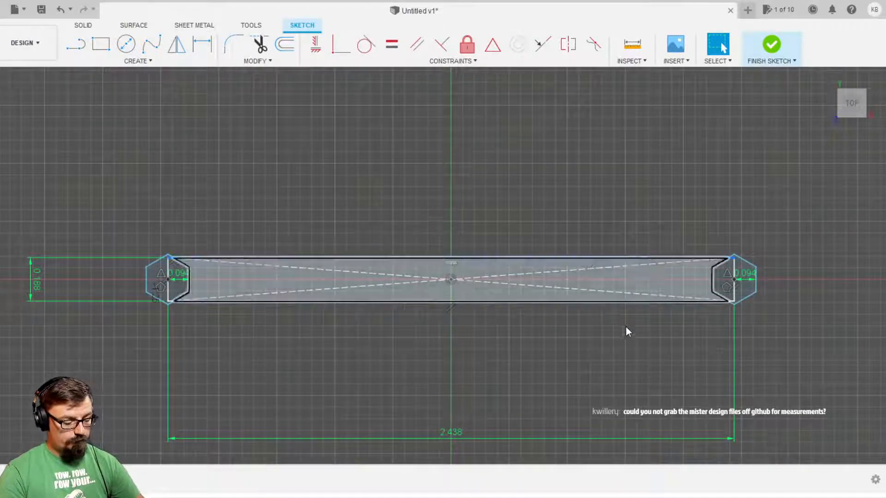
left_click(740, 353)
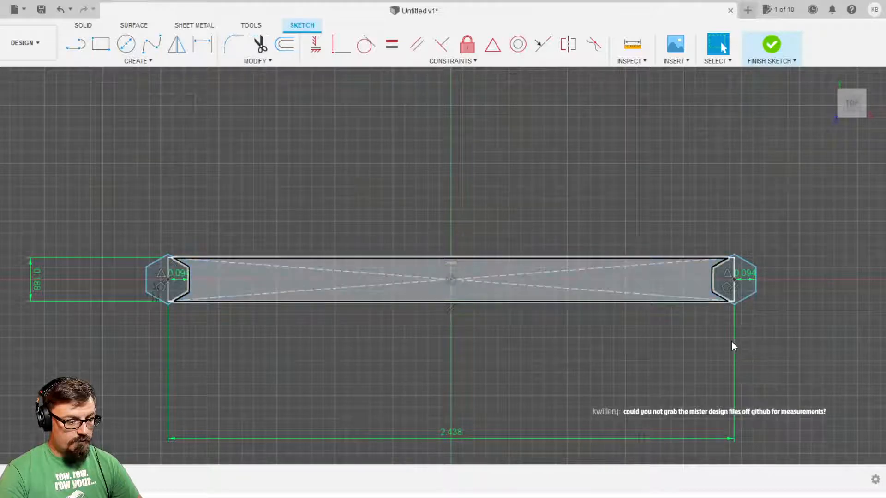
left_click(662, 258)
key("Delete")
left_click(647, 301)
left_click(636, 380)
left_click(646, 301)
key("Delete")
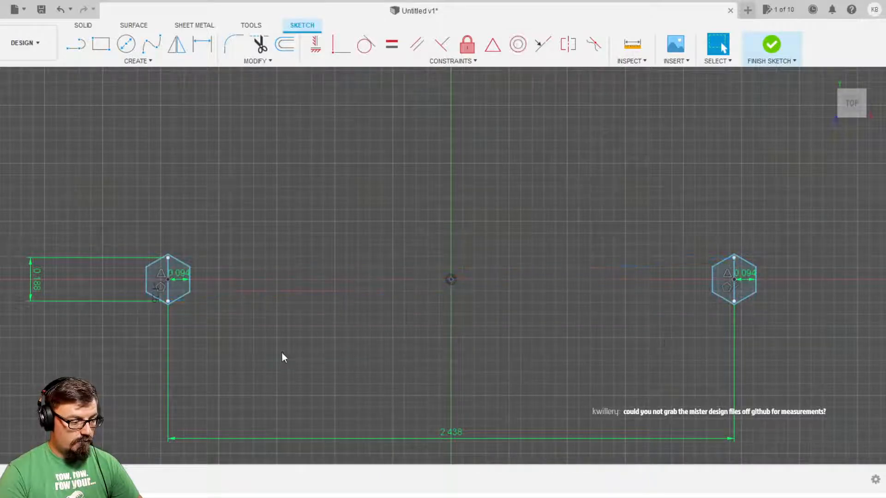
Delete the leftover vertical rectangle sides running through the two hexagons
scroll(179, 269, "up", 3)
left_click(165, 264)
key("Delete")
scroll(498, 309, "down", 3)
scroll(508, 308, "down", 1)
middle_click_drag(508, 309, 366, 304)
scroll(685, 279, "up", 4)
left_click(684, 282)
key("Delete")
scroll(563, 351, "down", 4)
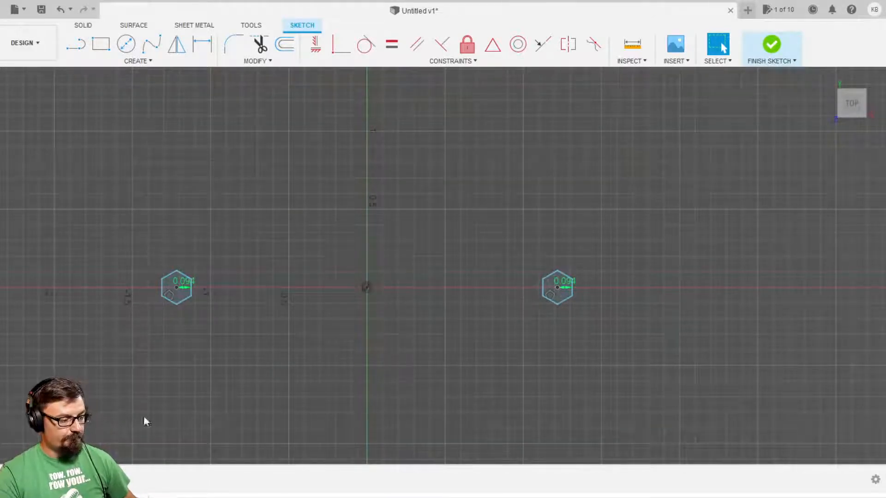
middle_click_drag(247, 375, 326, 367)
scroll(326, 368, "up", 3)
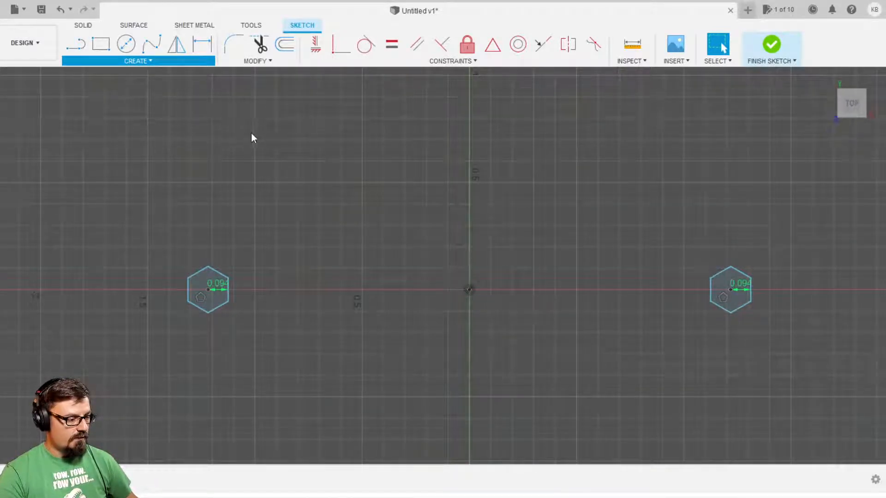
key("r")
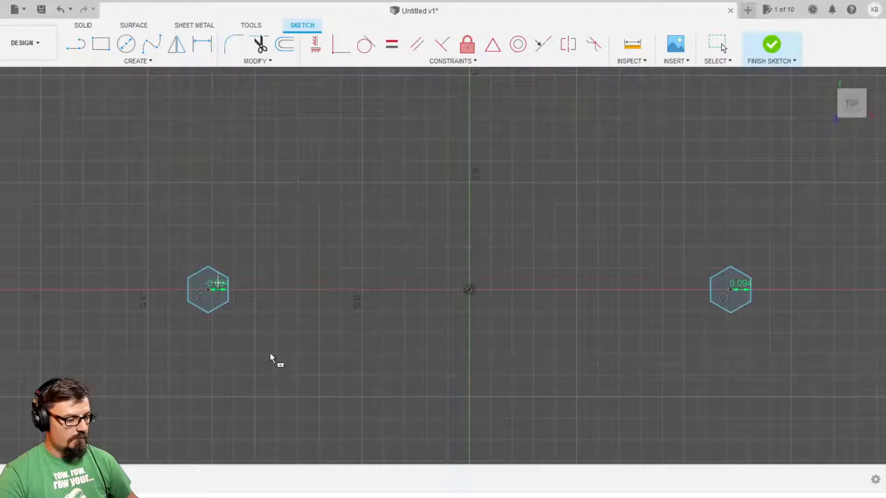
left_click(207, 290)
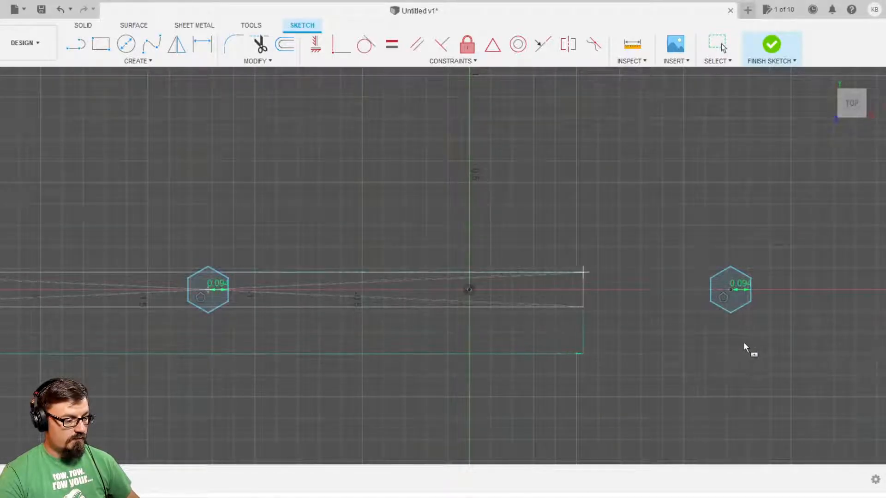
key("Escape")
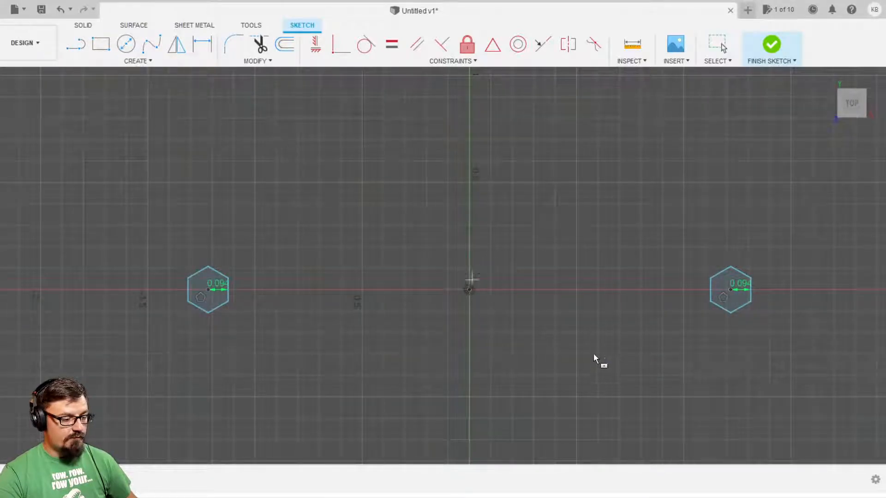
Draw a center rectangle 3.00 wide and 0.25 high at the origin, enclosing both hexagons
left_click(469, 290)
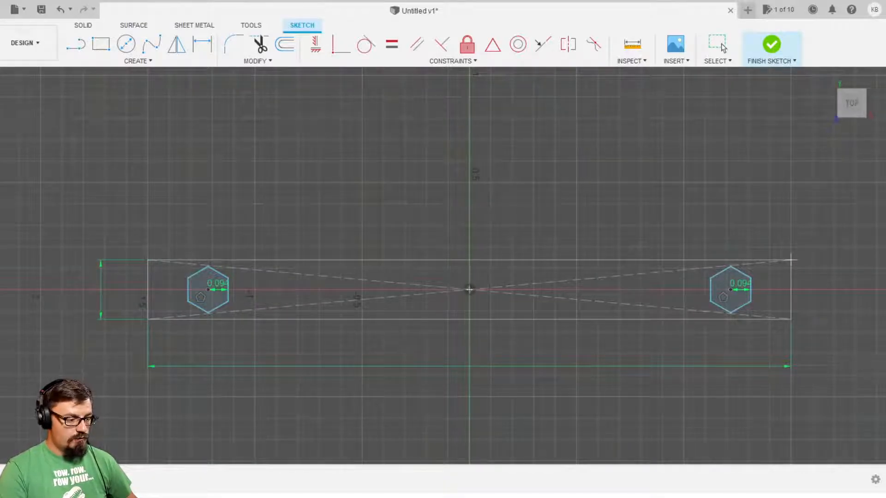
scroll(791, 260, "up", 5)
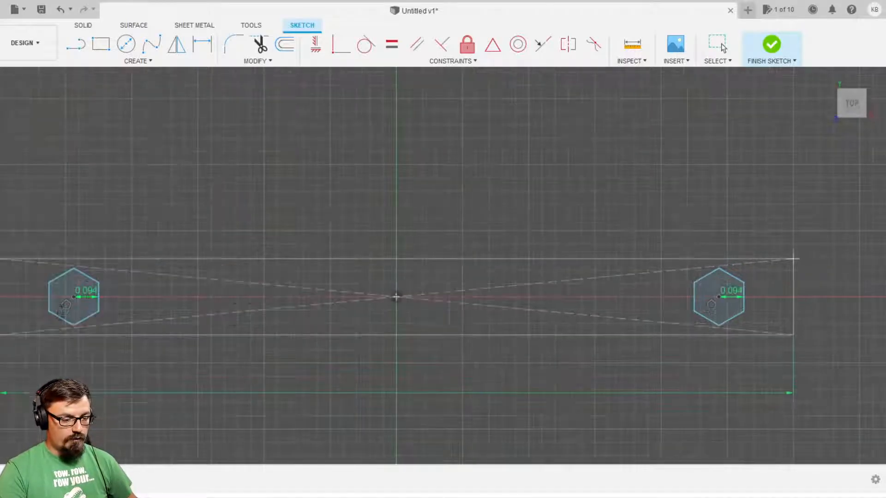
scroll(784, 260, "up", 2)
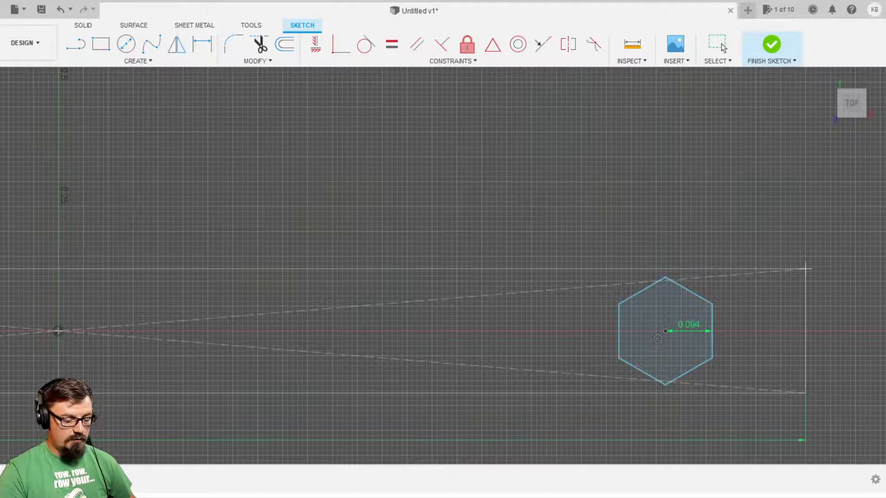
key("Return")
Finish the sketch and extrude the rectangle profile upward by 0.20, leaving the two hexagons open as holes
scroll(653, 269, "down", 8)
middle_click_drag(464, 272, 577, 230)
scroll(440, 288, "down", 3)
mouse_move(475, 382)
middle_mouse_down("shift")
mouse_move(477, 272)
mouse_move(469, 328)
mouse_move(481, 375)
mouse_move(477, 318)
mouse_move(476, 367)
middle_mouse_up("shift")
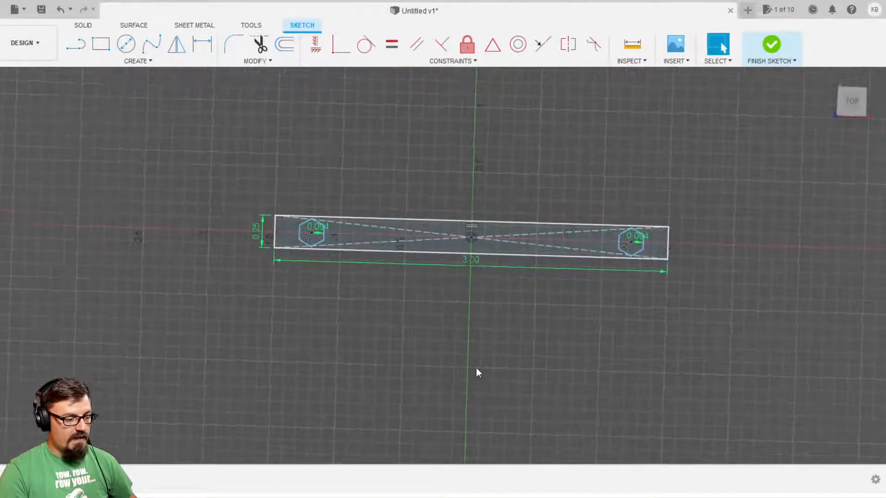
scroll(438, 300, "up", 2)
left_click(421, 262)
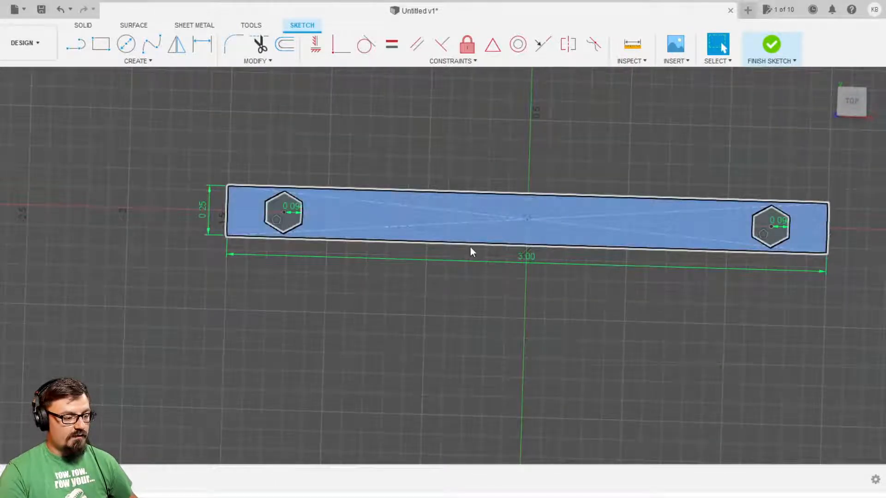
left_click(771, 45)
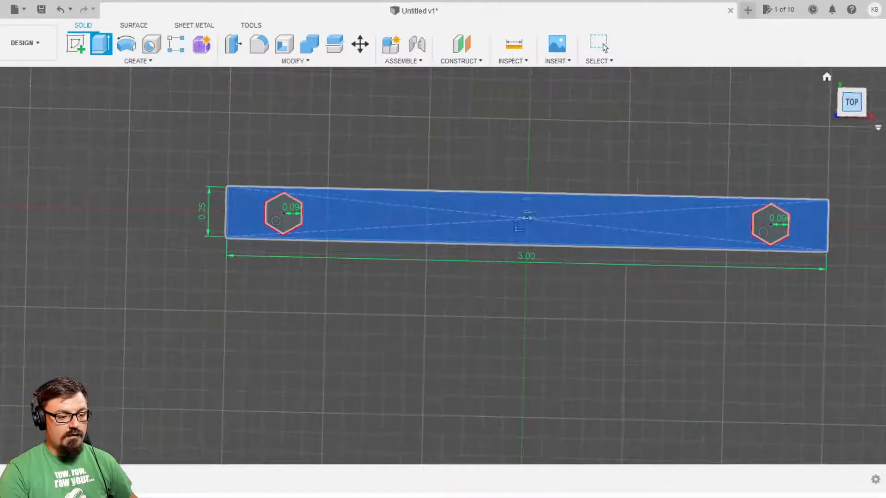
key("e")
middle_click_drag(538, 226, 649, 317, "shift")
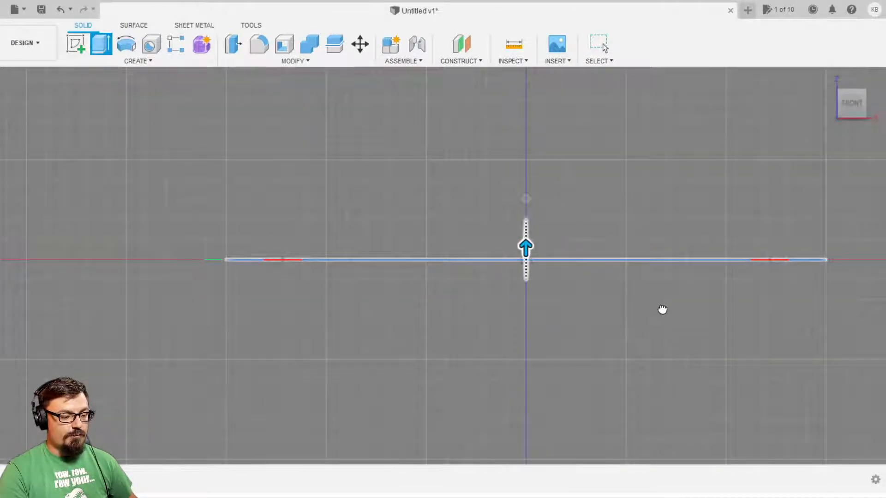
left_click_drag(663, 309, 662, 251)
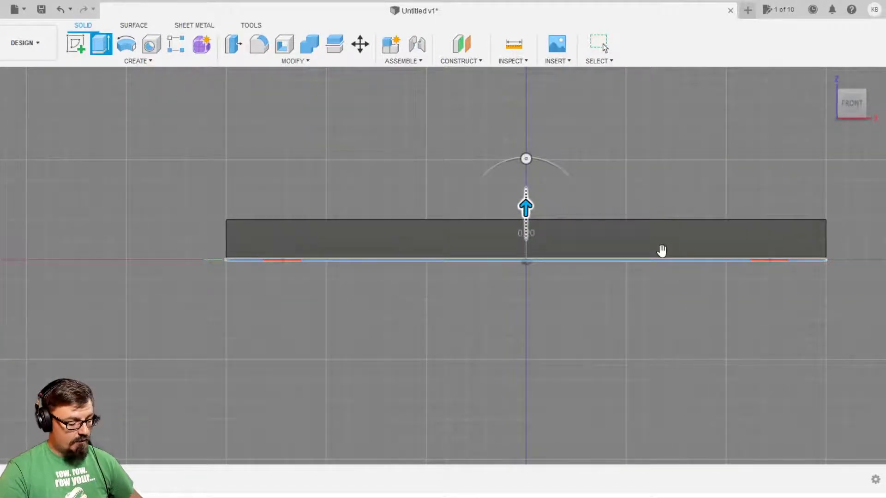
key("Return")
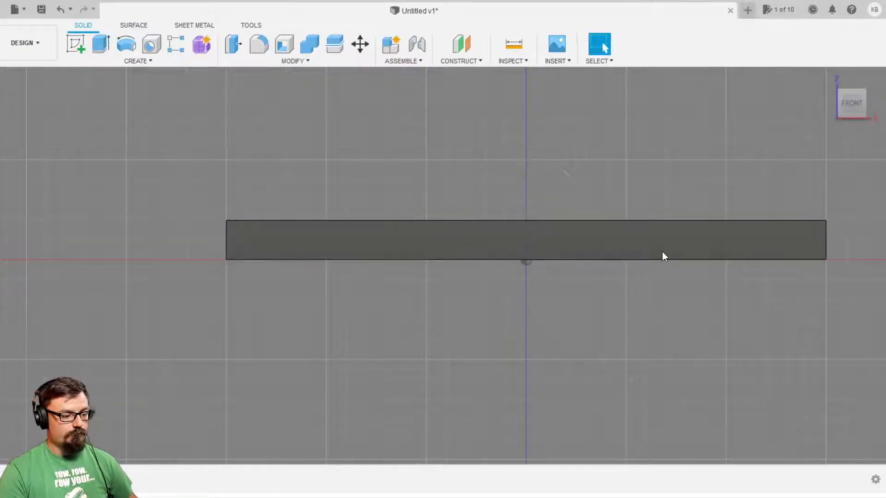
scroll(548, 273, "down", 1)
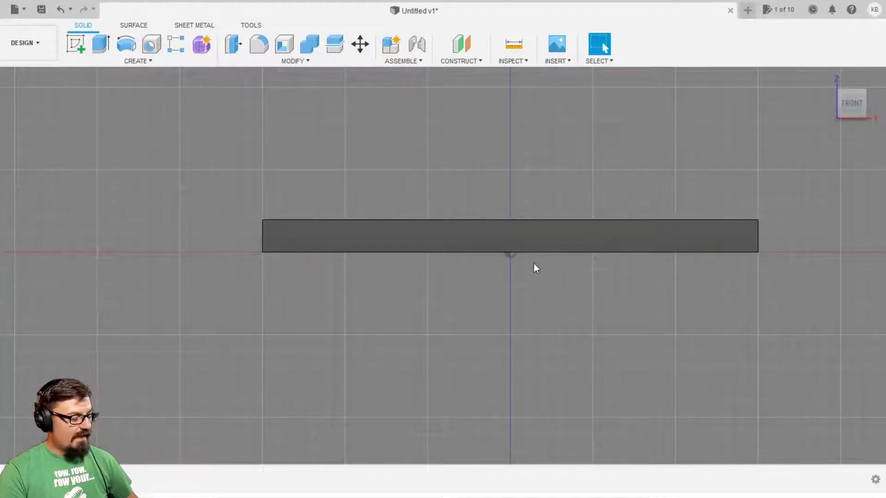
Undo the bar's extrusion and return to editing its sketch with the two hexagons
middle_click_drag(615, 259, 615, 240, "shift")
middle_click_drag(615, 323, 522, 294, "shift")
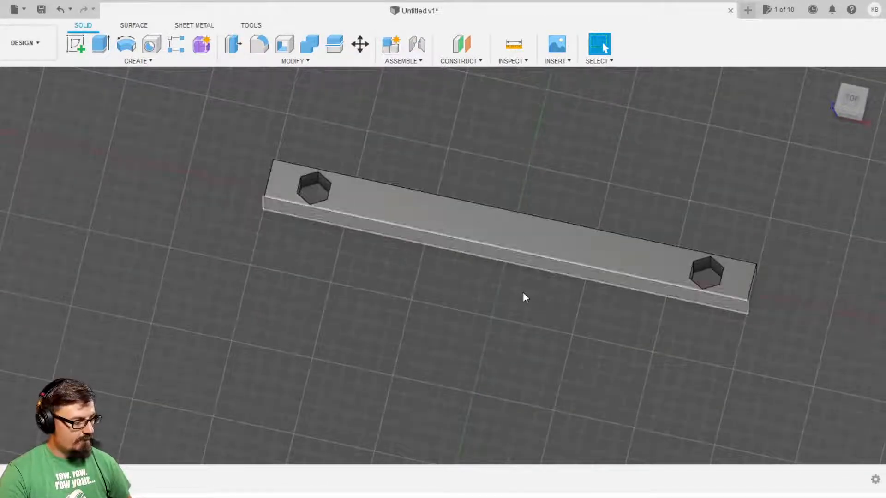
key("ctrl+z")
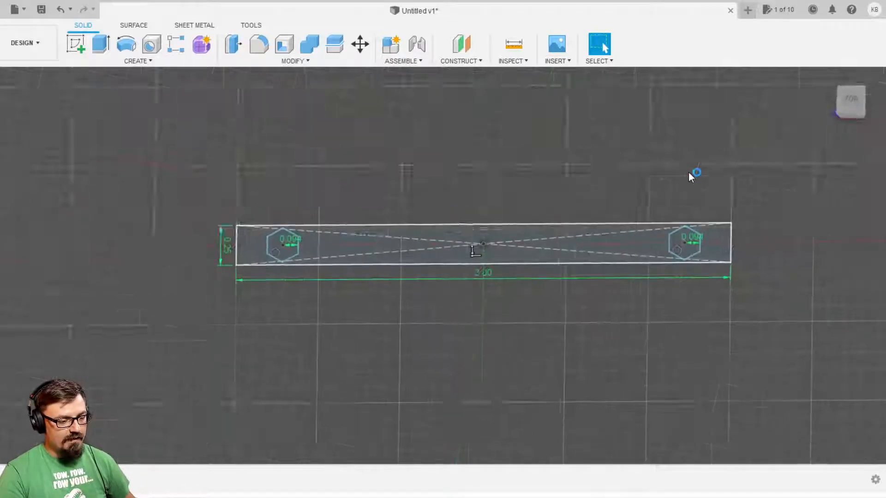
key("ctrl+z")
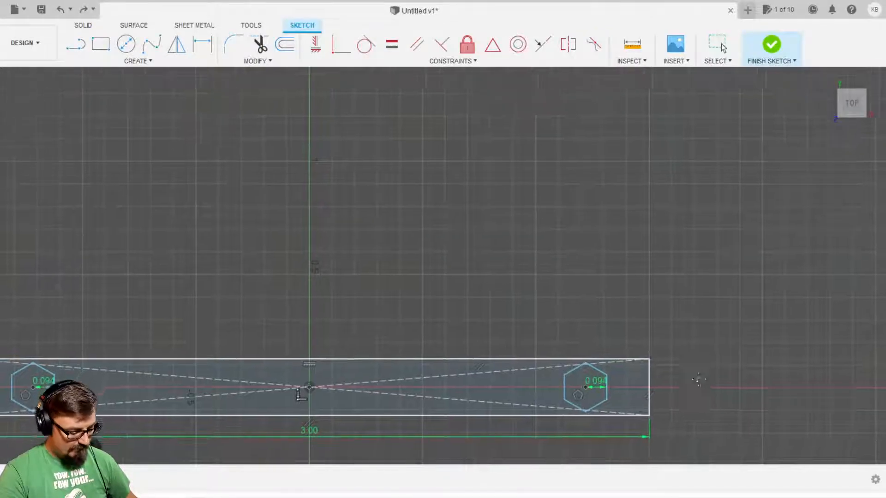
middle_click_drag(694, 382, 728, 273)
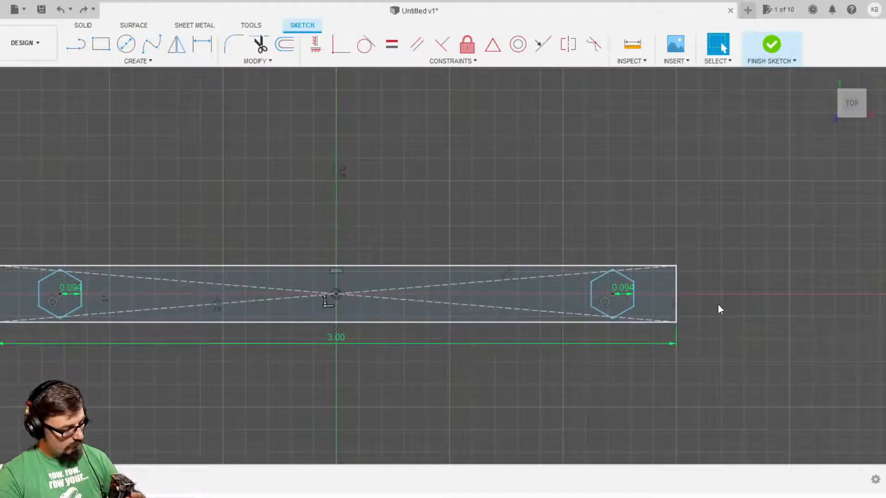
Draw a circle 3.5 mm in diameter centred in the right-hand hexagon of the bar sketch
scroll(766, 344, "up", 3)
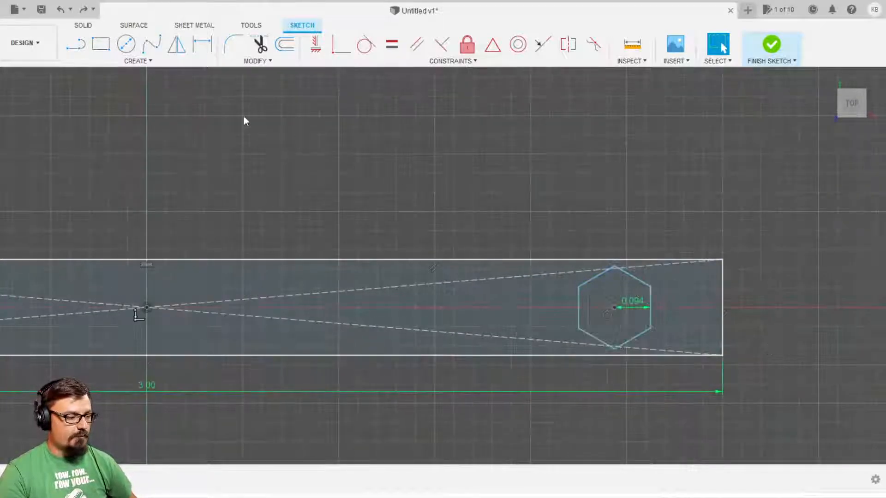
key("c")
left_click(773, 384)
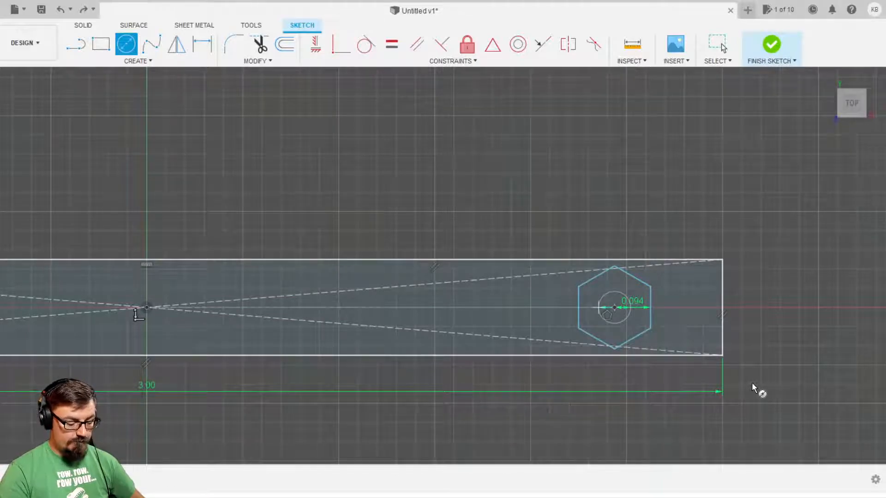
type("3")
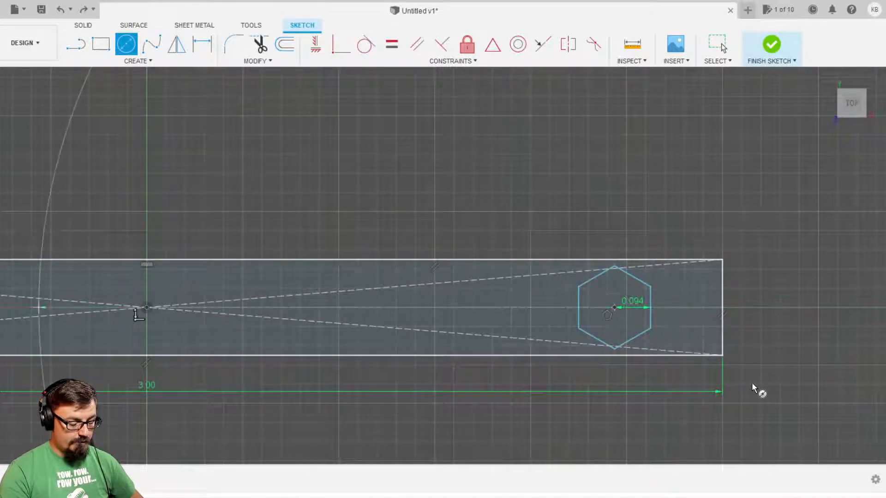
type(".5mm")
key("Return")
Draw a circle 0.138 in diameter centred in the left-hand hexagon of the bar sketch
scroll(379, 308, "up", 1)
middle_click_drag(379, 307, 758, 317)
middle_click_drag(380, 327, 576, 298)
left_click(126, 44)
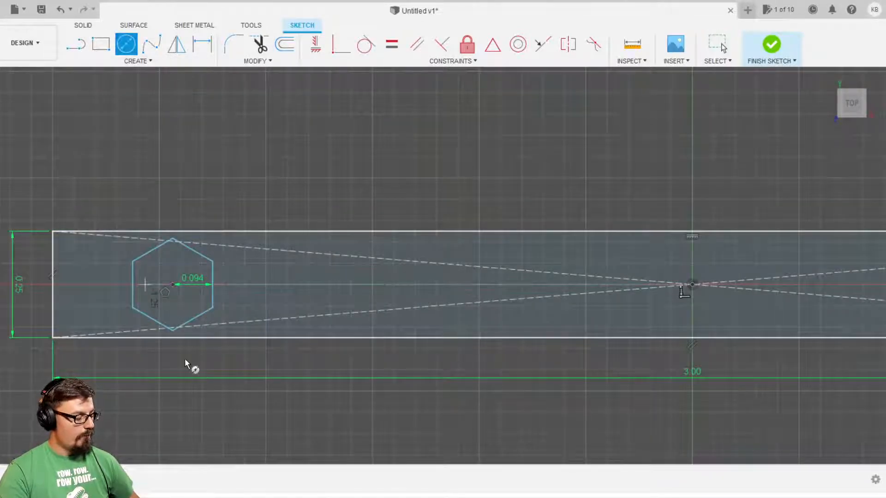
left_click(172, 285)
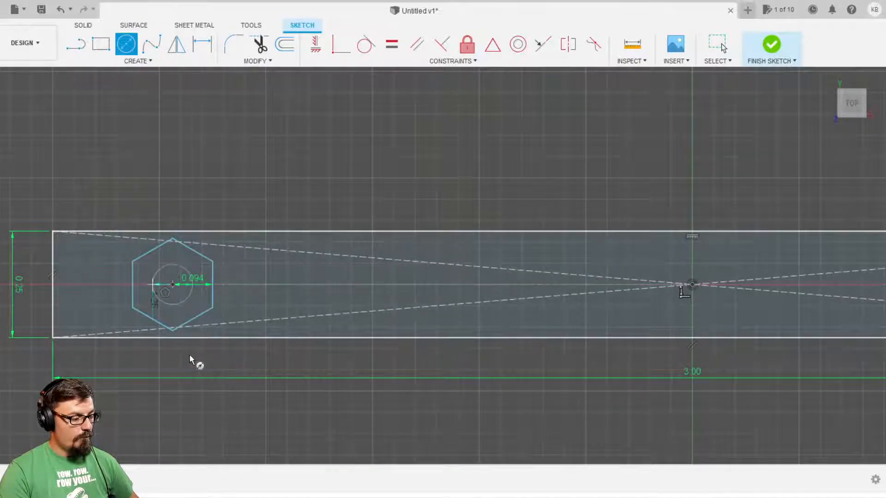
key("BackSpace")
key("BackSpace")
key("BackSpace")
key("BackSpace")
type(".138")
key("Return")
key("Escape")
Extrude the bar profile together with the areas between hexagons and circles, leaving only the two circular holes open
scroll(277, 351, "down", 2)
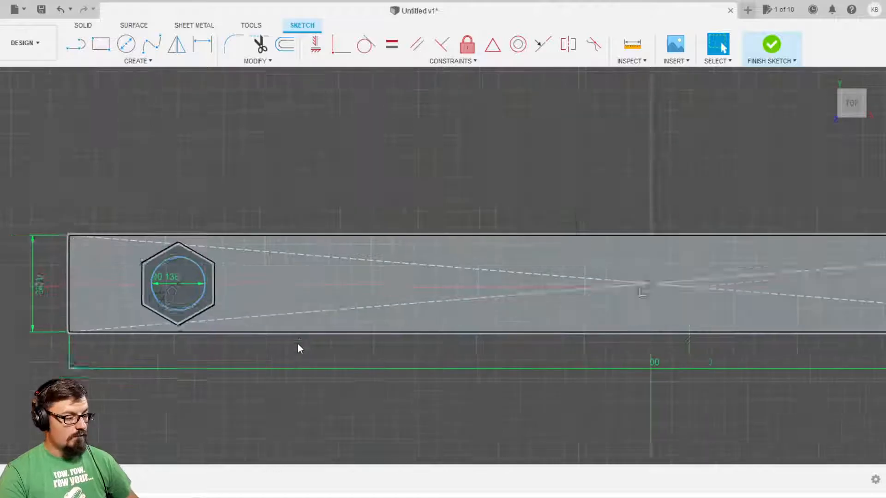
left_click(237, 315)
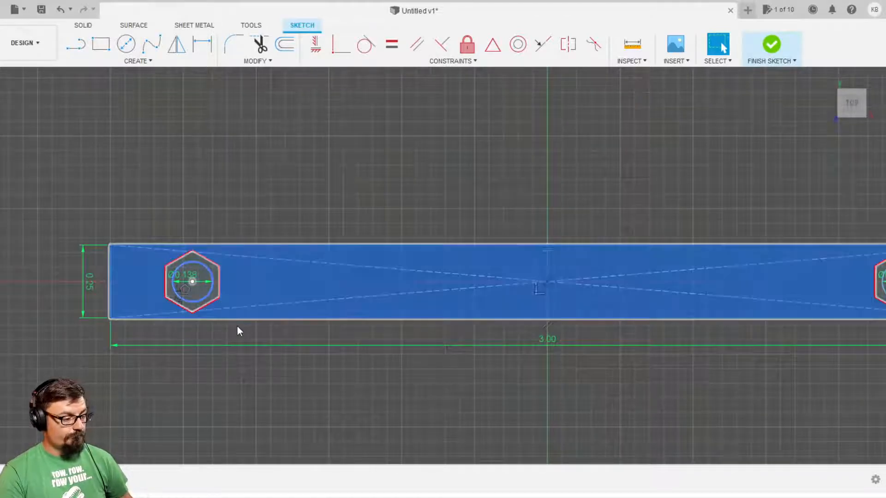
scroll(241, 324, "up", 2)
scroll(520, 382, "down", 3)
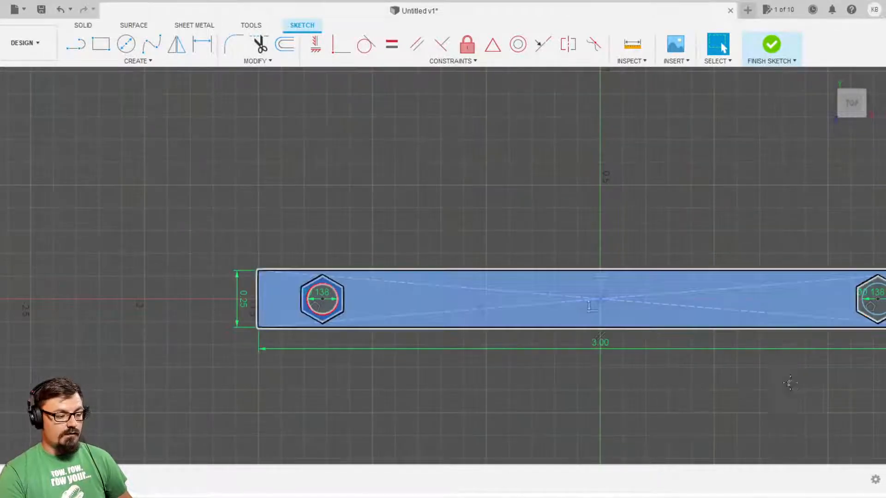
middle_click_drag(791, 385, 406, 347)
scroll(560, 355, "up", 4)
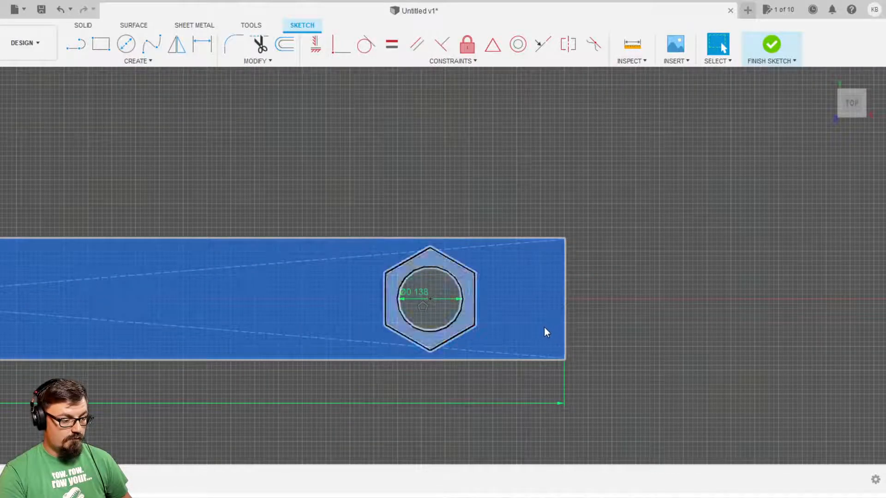
key("e")
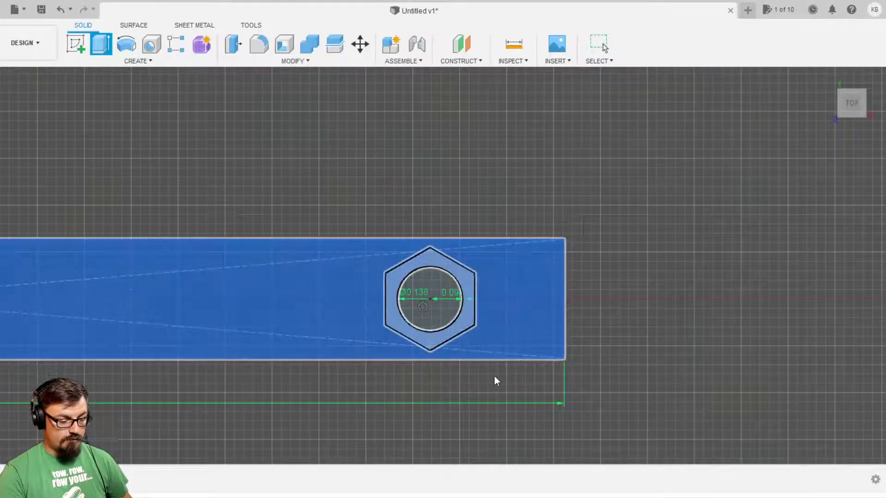
key("Return")
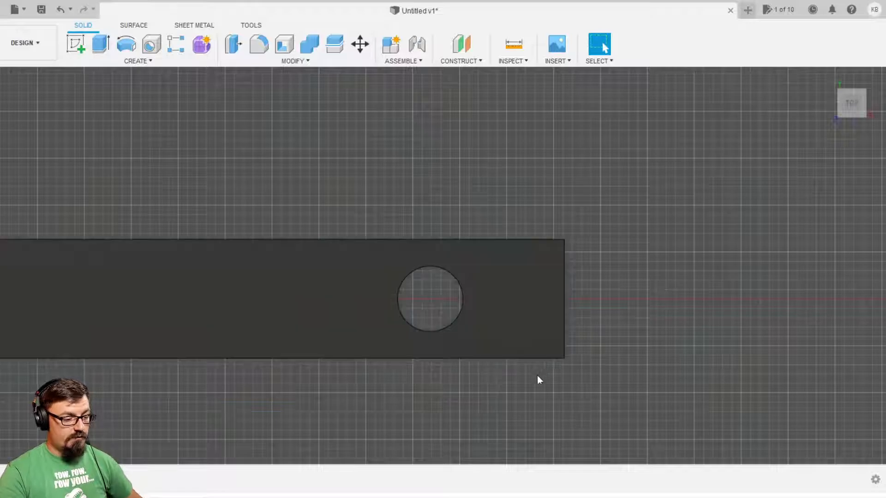
Examine the extruded bar and its two round holes from several angles and from the front
middle_click_drag(451, 420, 672, 310, "shift")
scroll(673, 311, "down", 1)
middle_click_drag(595, 268, 611, 362, "shift")
middle_click_drag(471, 401, 640, 300, "shift")
middle_click_drag(502, 354, 722, 267, "shift")
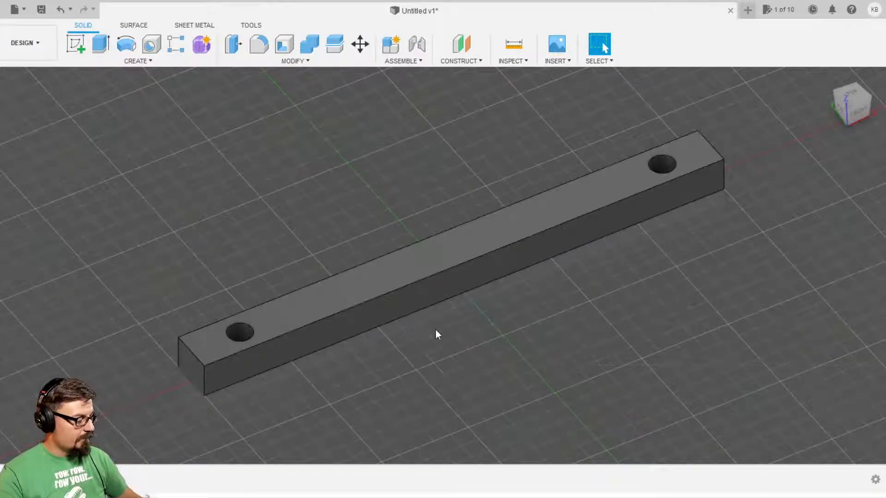
left_click(858, 112)
scroll(658, 226, "down", 1)
scroll(658, 226, "up", 2)
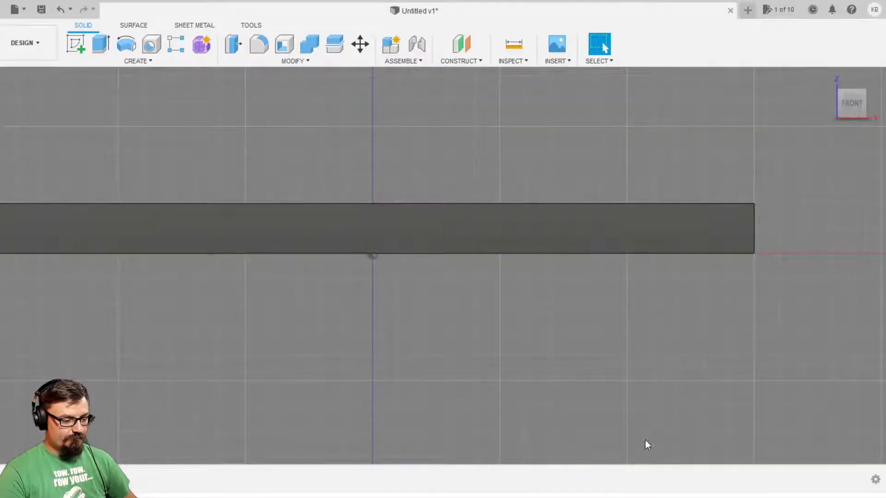
scroll(719, 239, "up", 2)
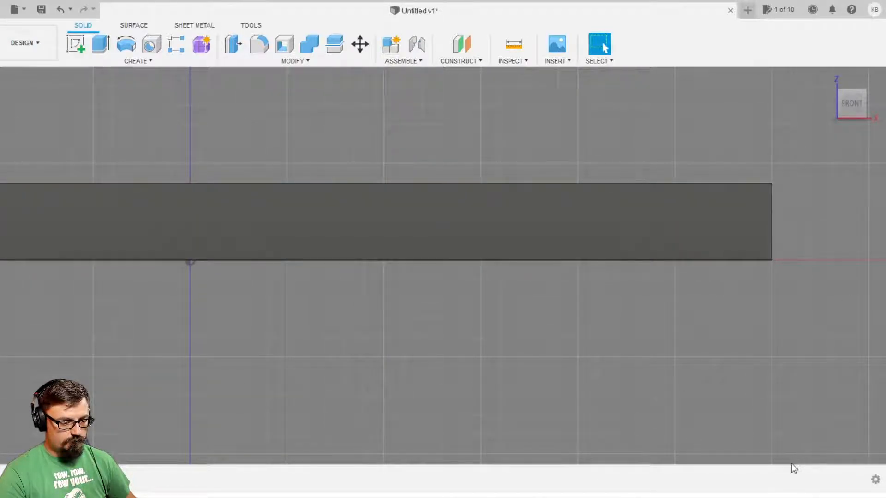
scroll(503, 350, "down", 1)
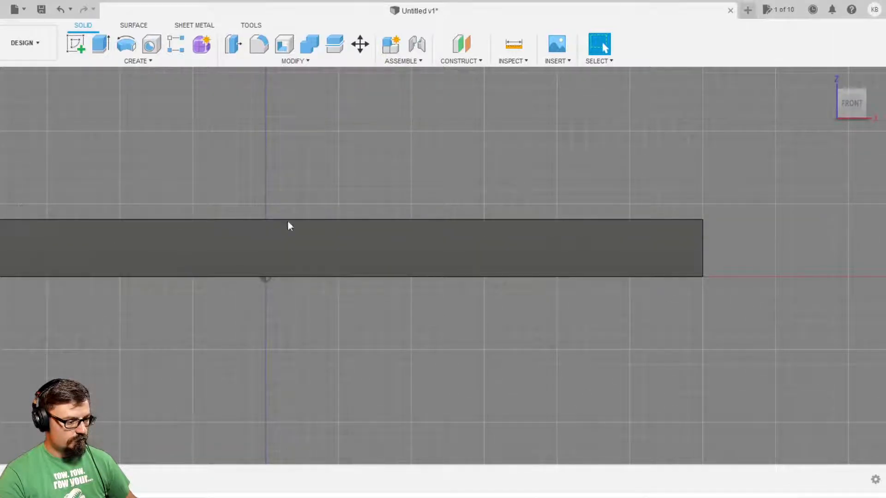
middle_click_drag(664, 203, 736, 204, "shift")
Start a new sketch on the long front face of the bar
left_click(601, 46)
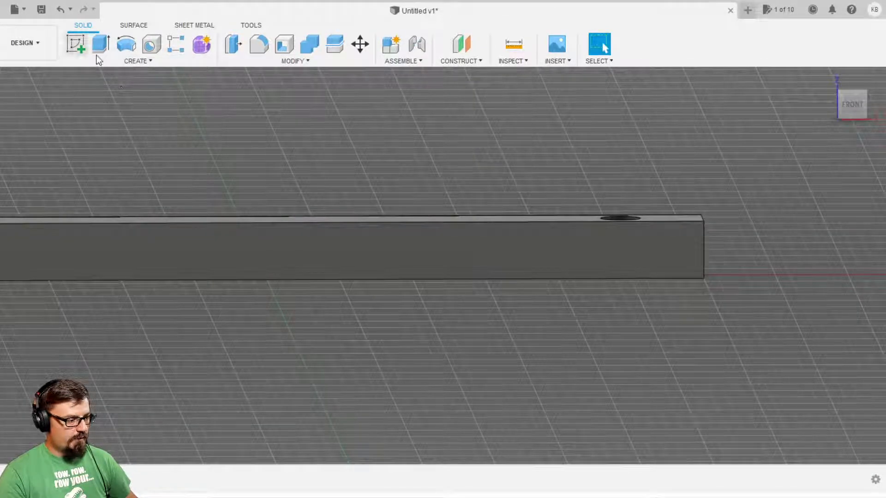
left_click(75, 43)
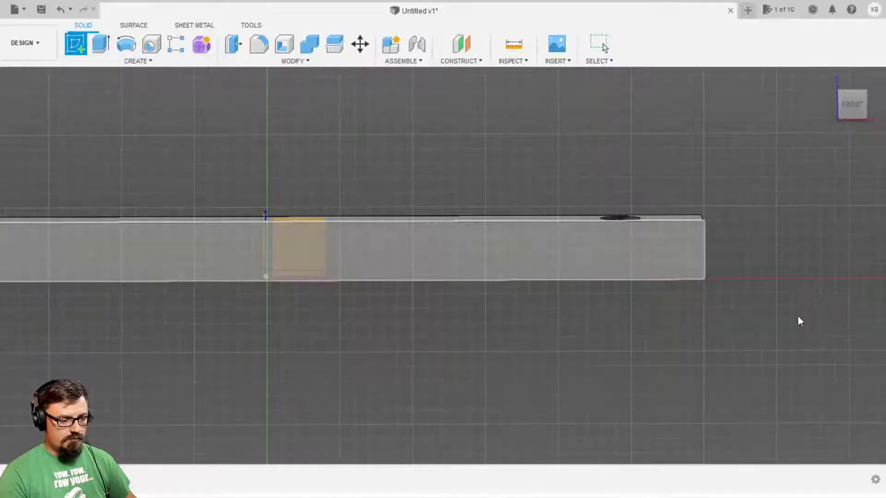
left_click(311, 243)
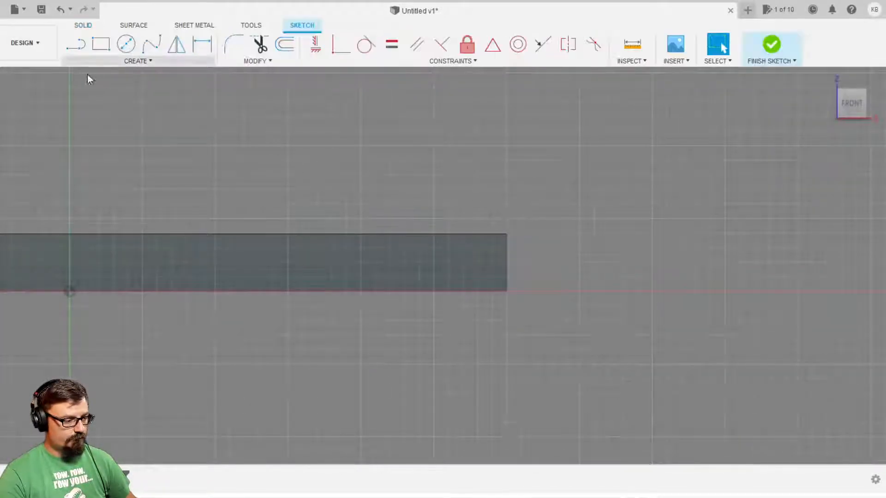
left_click(140, 64)
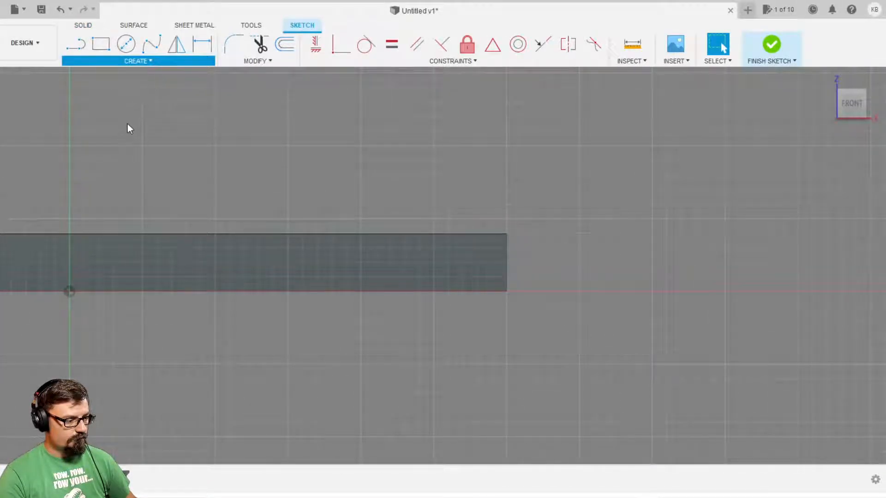
key("r")
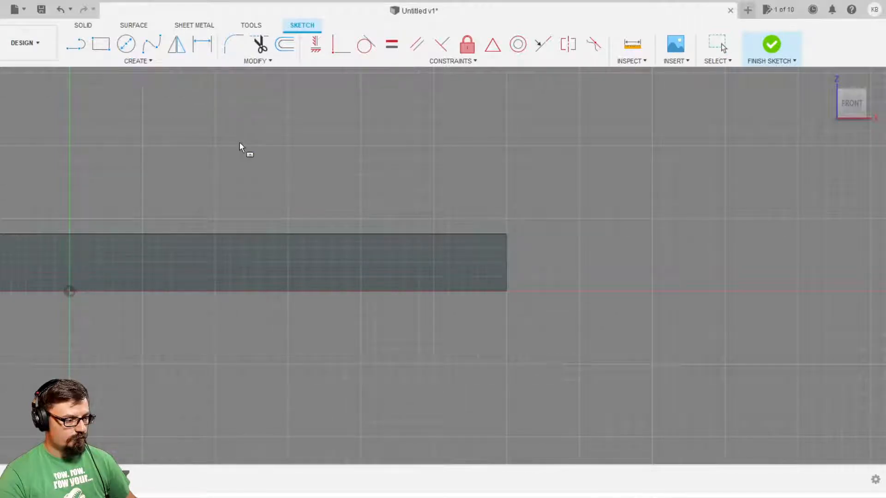
left_click(507, 291)
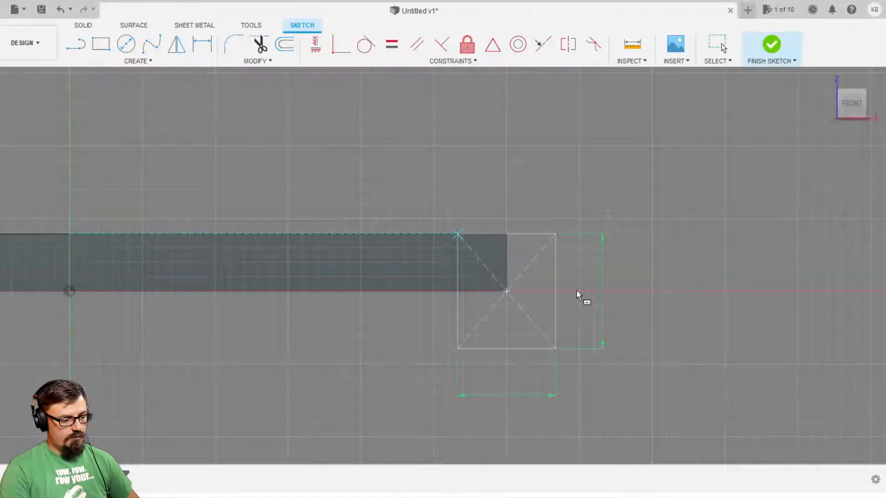
type("4")
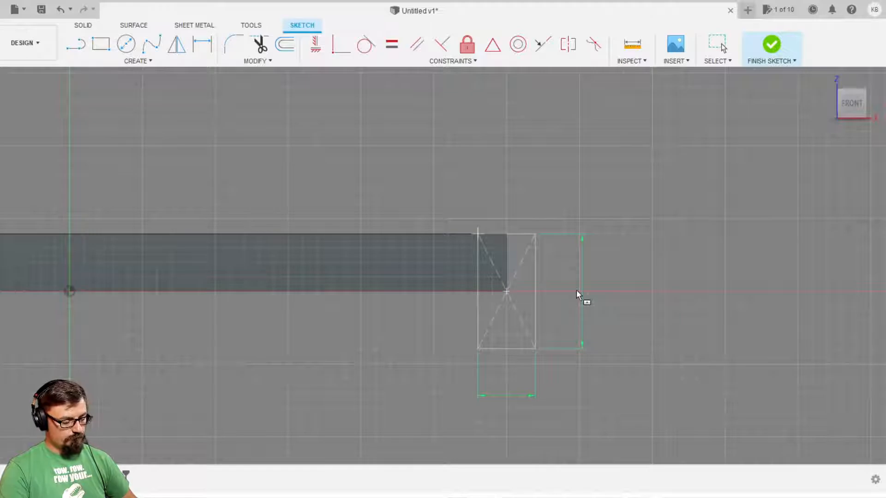
type("8")
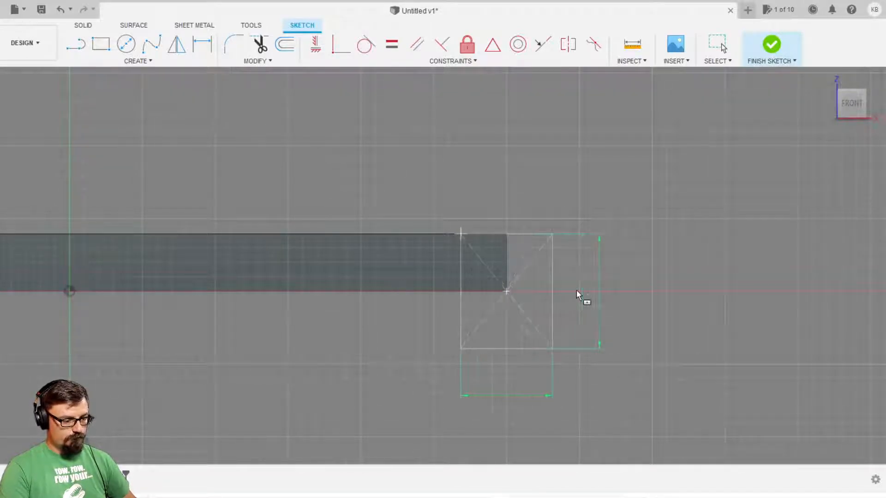
key("Return")
Draw a rectangle 0.197 wide and as high as the bar from the lower right corner of its front face
scroll(349, 234, "down", 1)
middle_click_drag(349, 233, 713, 226)
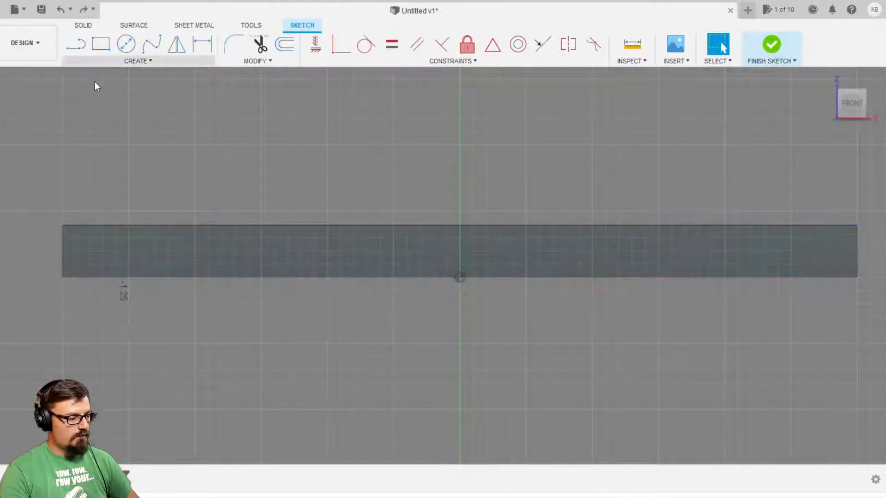
key("r")
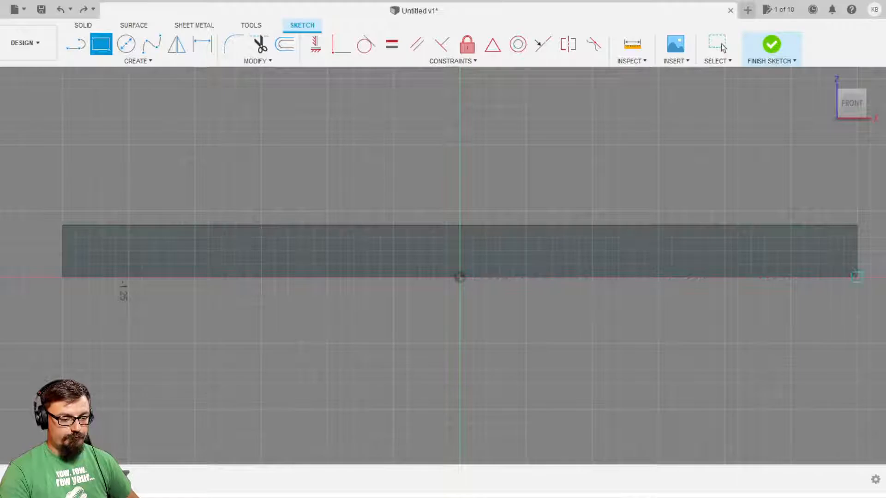
left_click(857, 277)
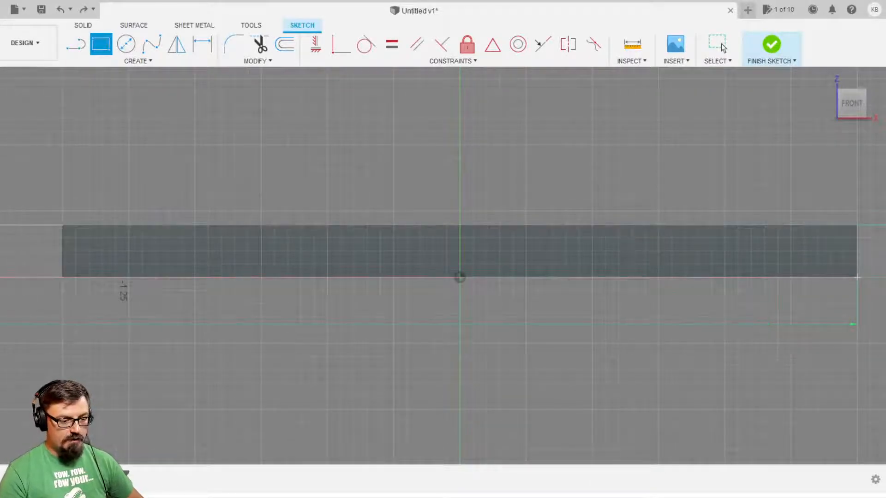
left_click(722, 46)
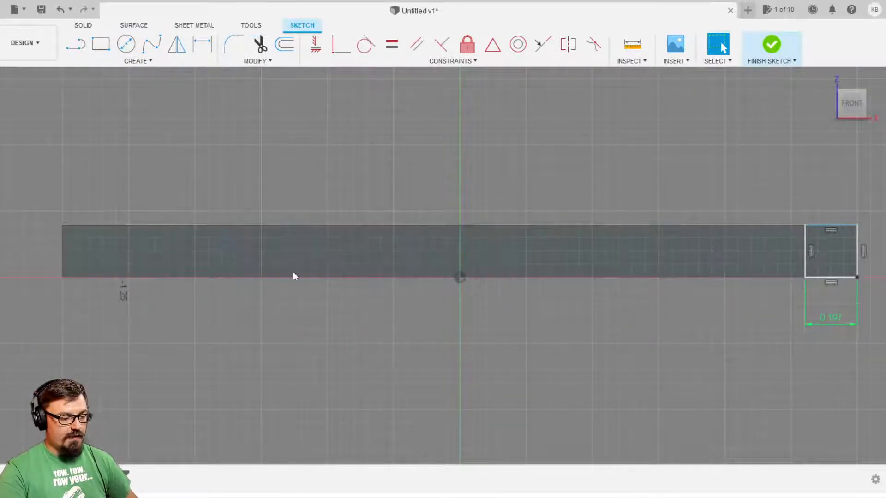
Draw a matching rectangle 5 mm wide and as high as the bar from the front face's lower left corner
middle_click_drag(207, 295, 359, 293)
left_click(101, 44)
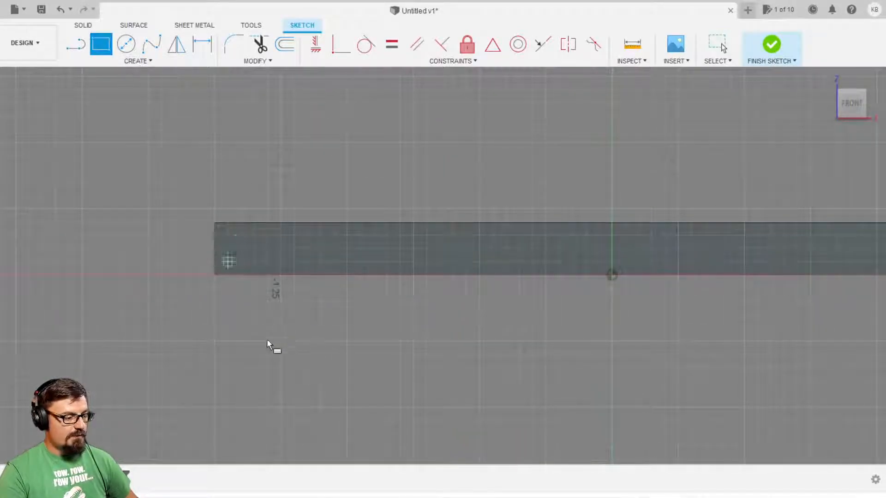
left_click(214, 275)
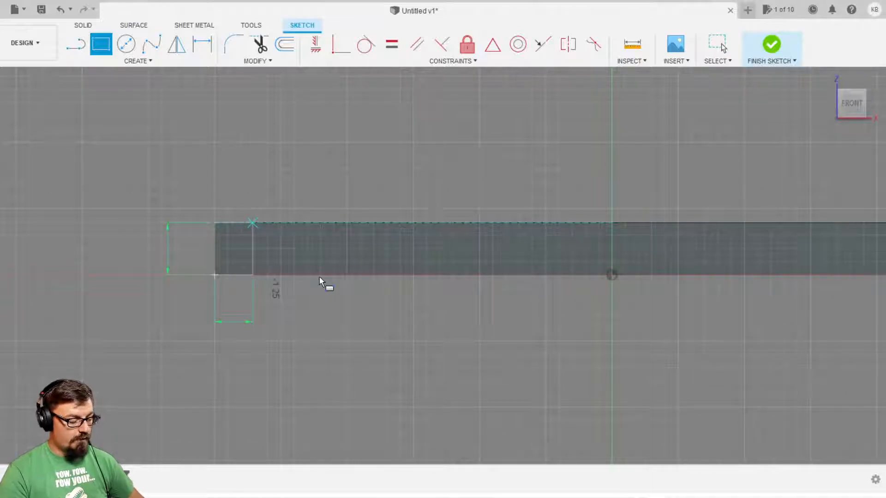
type("5mm")
key("Return")
Extrude the two end rectangles 0.50 outward from the bar's front face to form the legs
left_click(255, 235)
middle_click_drag(491, 284, 210, 259)
left_click(701, 224)
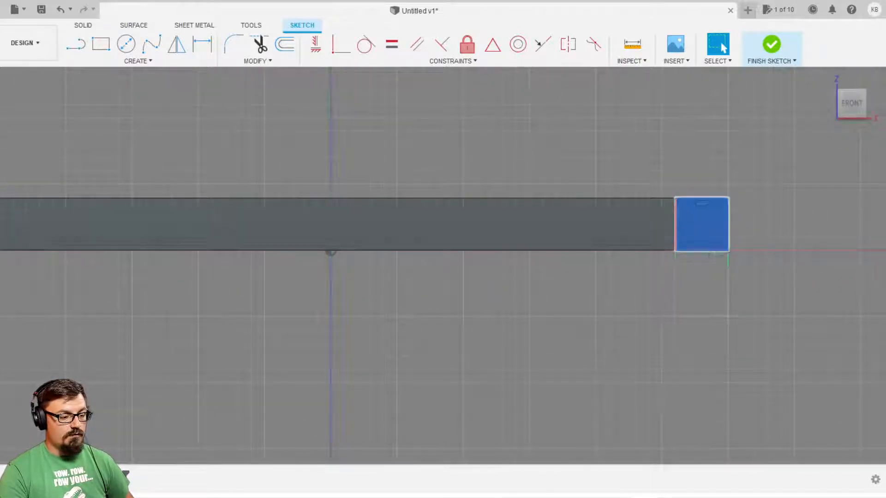
key("e")
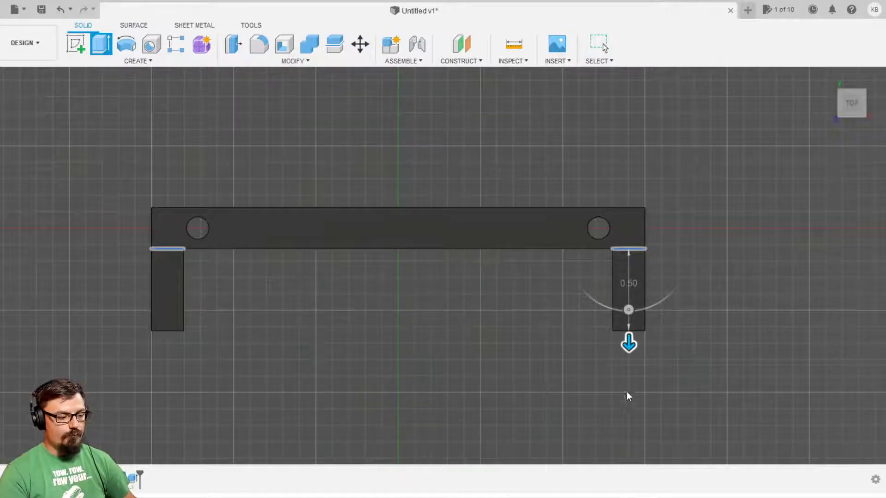
key("Return")
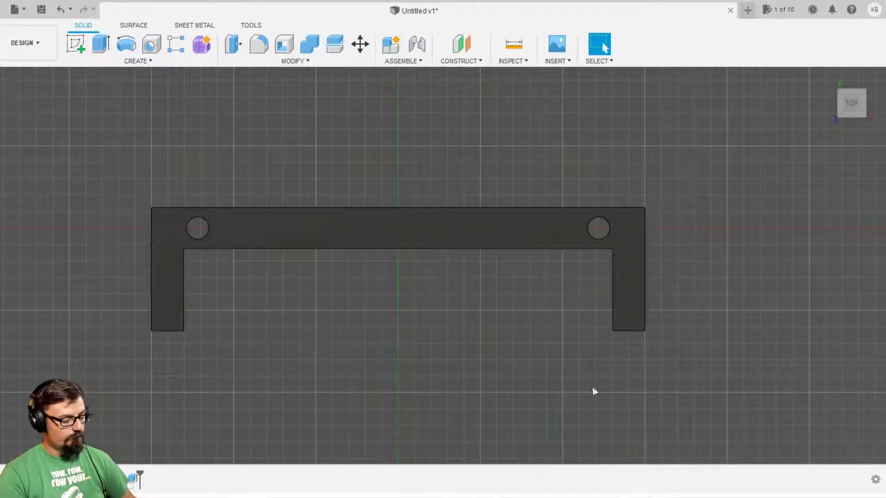
Start a new sketch on the top face of the legged bar, viewed straight from above
middle_click_drag(639, 397, 624, 361, "shift")
middle_click_drag(624, 329, 688, 329, "shift")
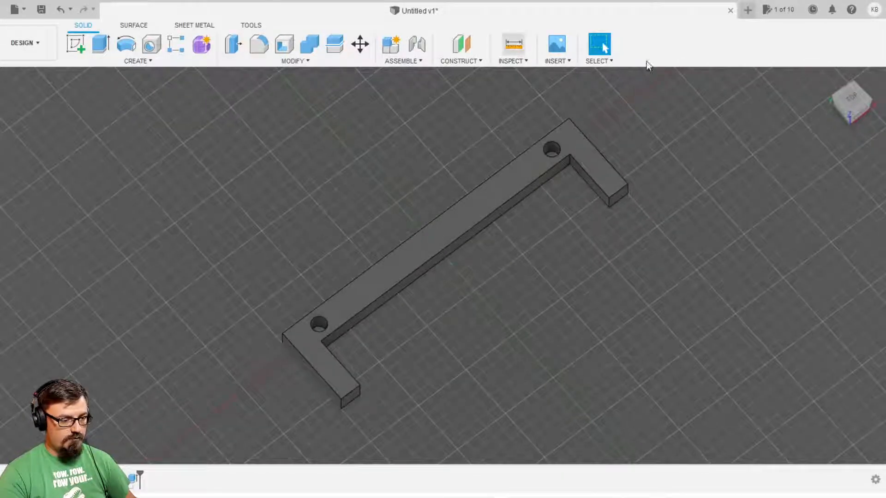
left_click(513, 44)
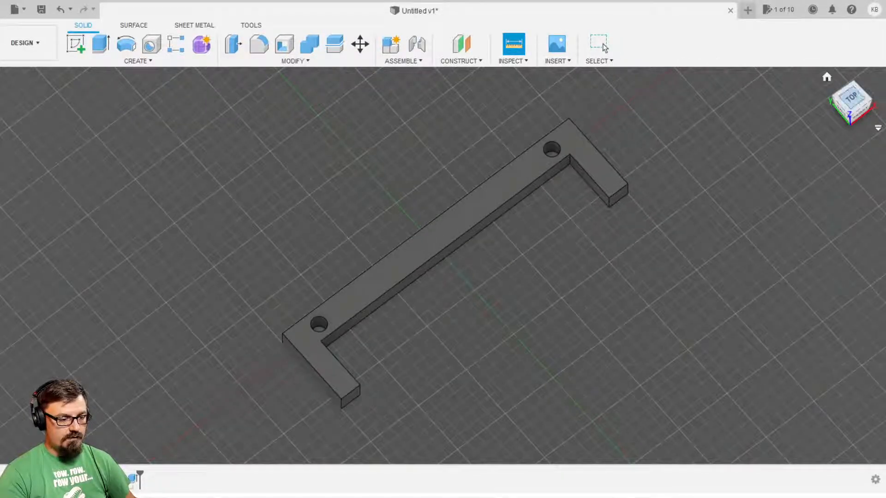
left_click(850, 98)
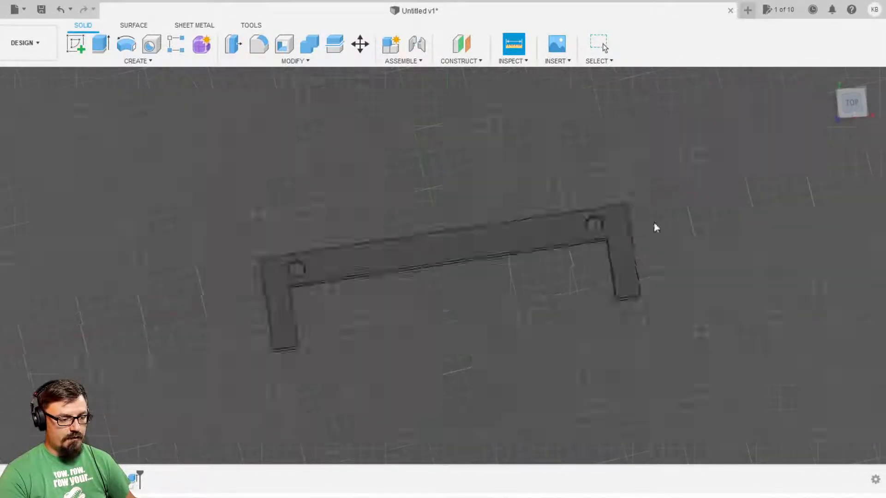
left_click(75, 44)
left_click(486, 314)
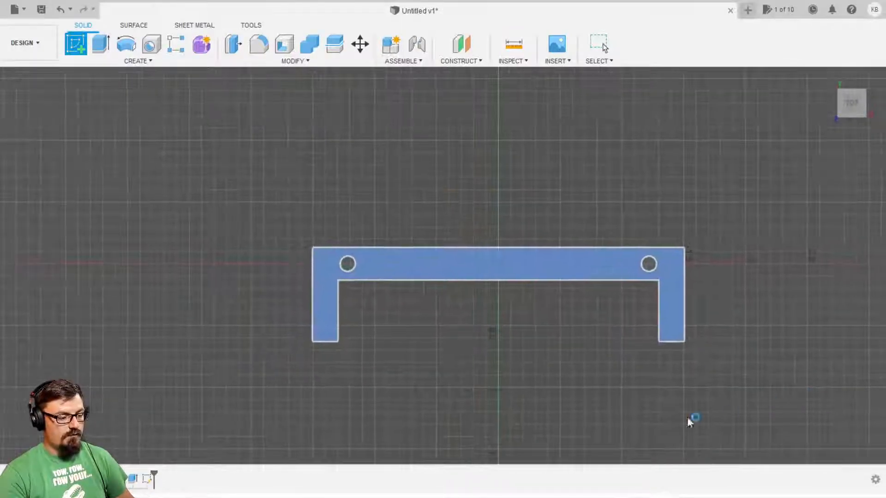
Draw a 0.25 long line along the left leg, starting from the midpoint of its end edge
key("l")
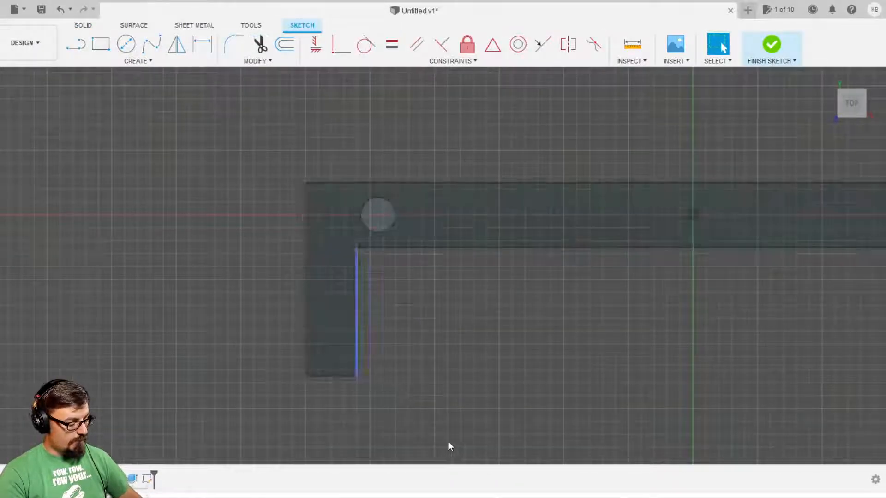
left_click(330, 376)
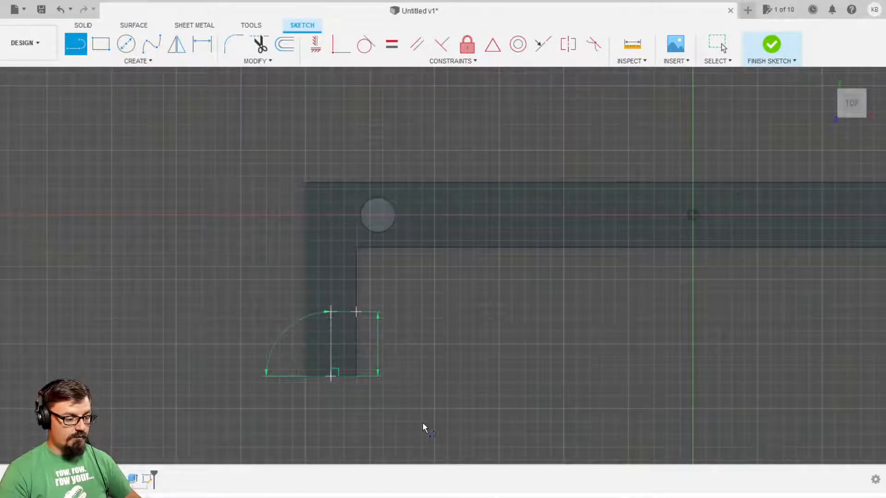
key("Escape")
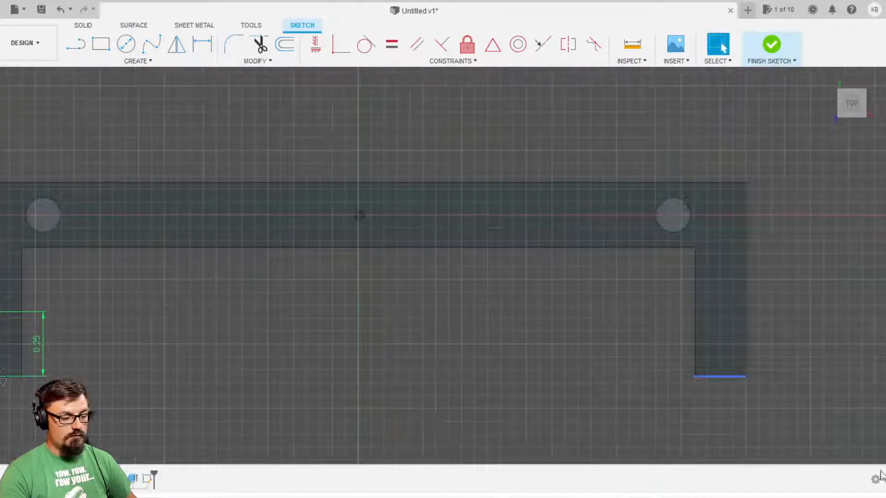
Draw a matching 0.25 long line from the midpoint of the right leg's end edge and finish the sketch
key("l")
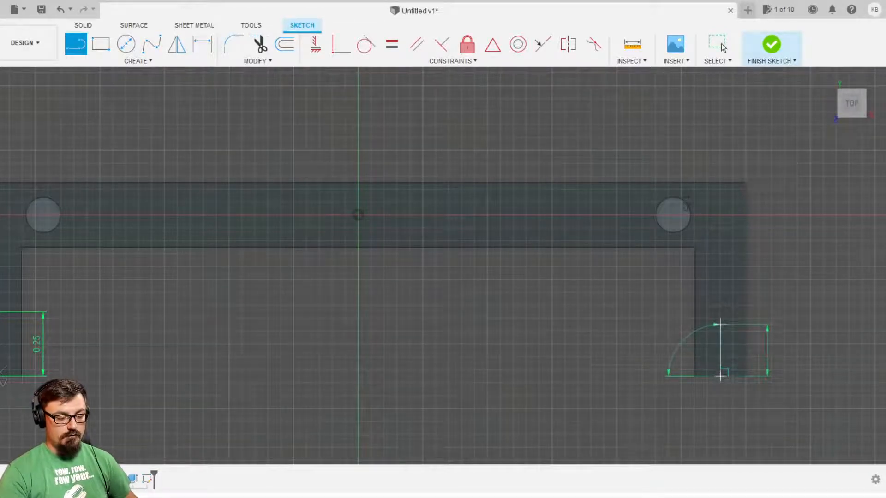
left_click(720, 312)
key("Escape")
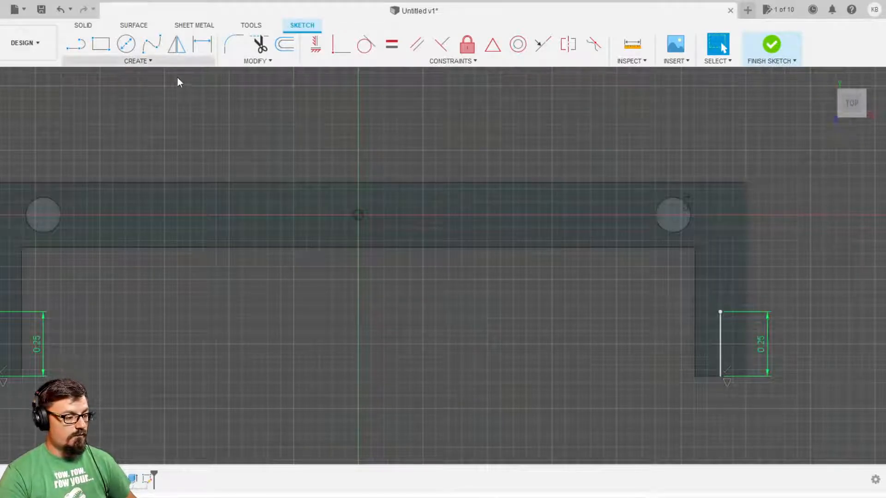
key("l")
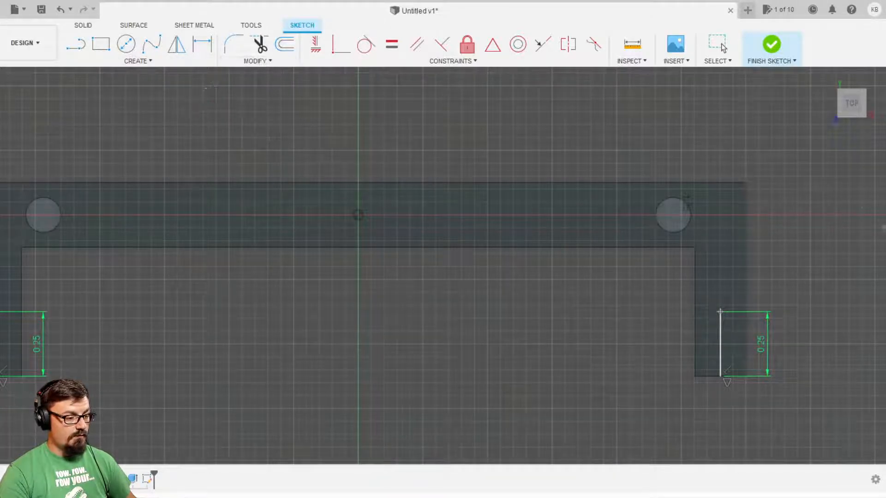
left_click(772, 45)
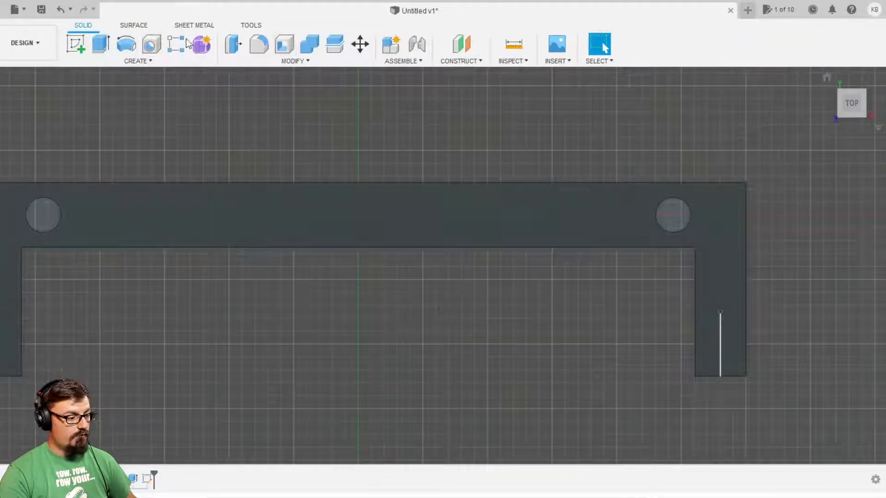
Cut a 3 mm hole in each leg, centred on the inner end of its sketched line
left_click(151, 44)
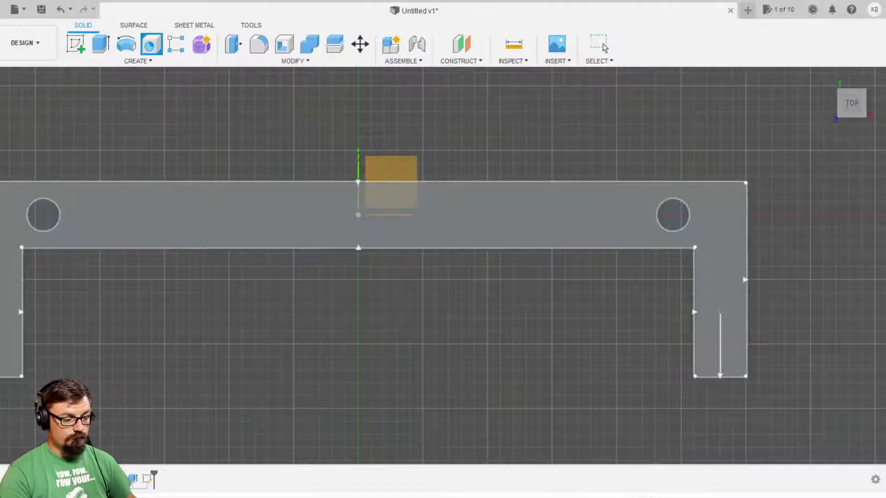
left_click(720, 311)
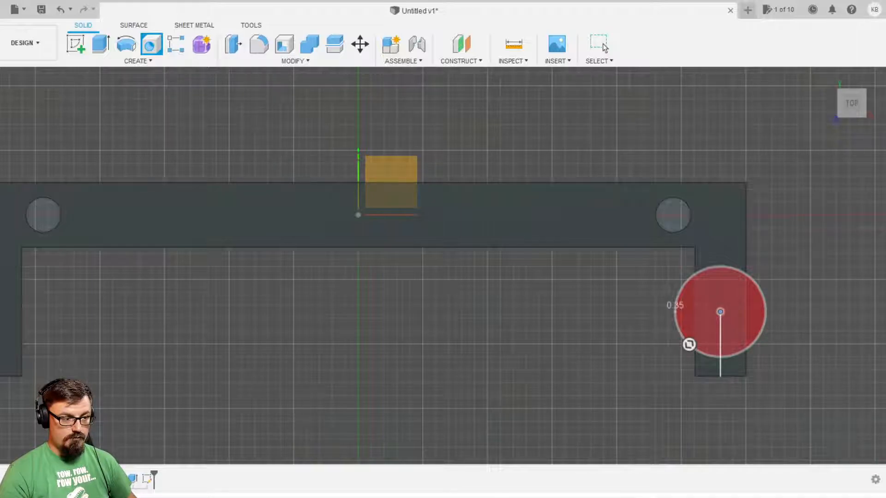
type("3")
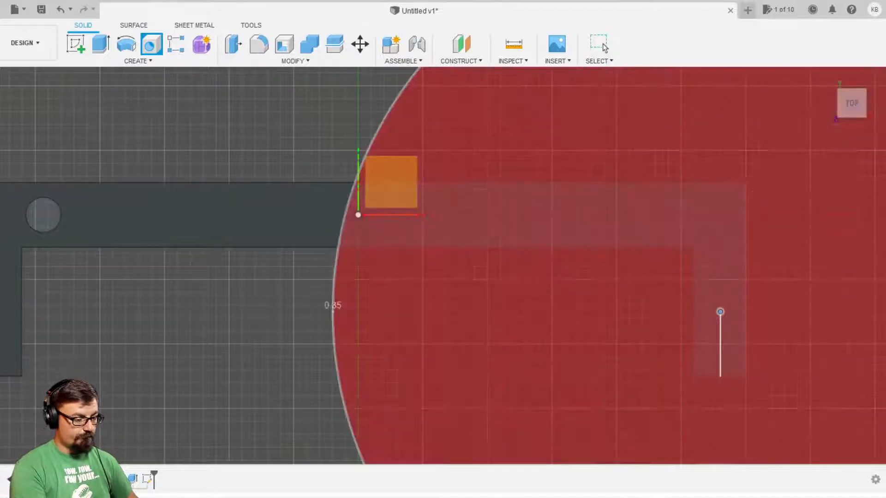
key("BackSpace")
scroll(663, 370, "down", 2)
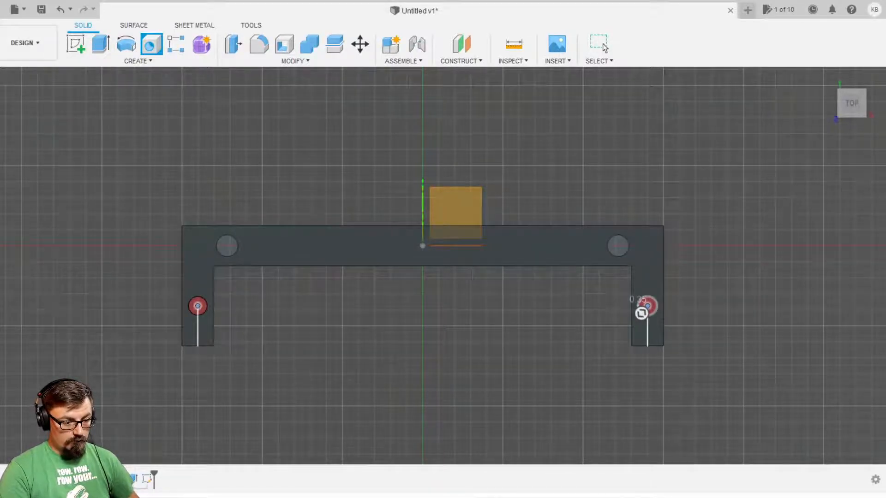
left_click(748, 490)
Start a hole on the top face and centre it on the bar's right round hole
middle_click_drag(717, 442, 704, 422, "shift")
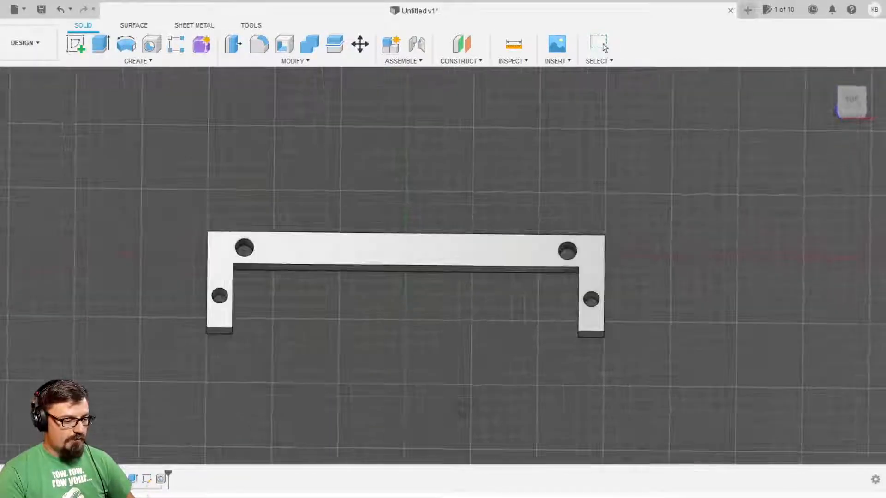
scroll(649, 340, "up", 5)
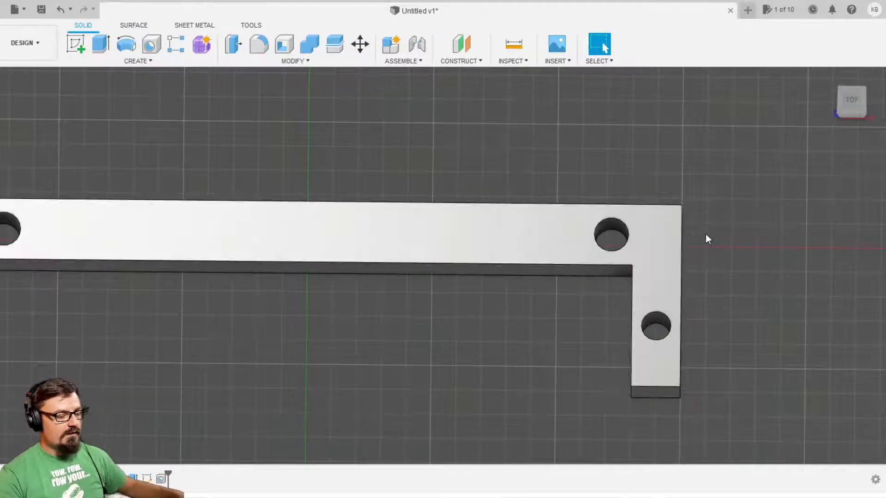
scroll(742, 291, "up", 3)
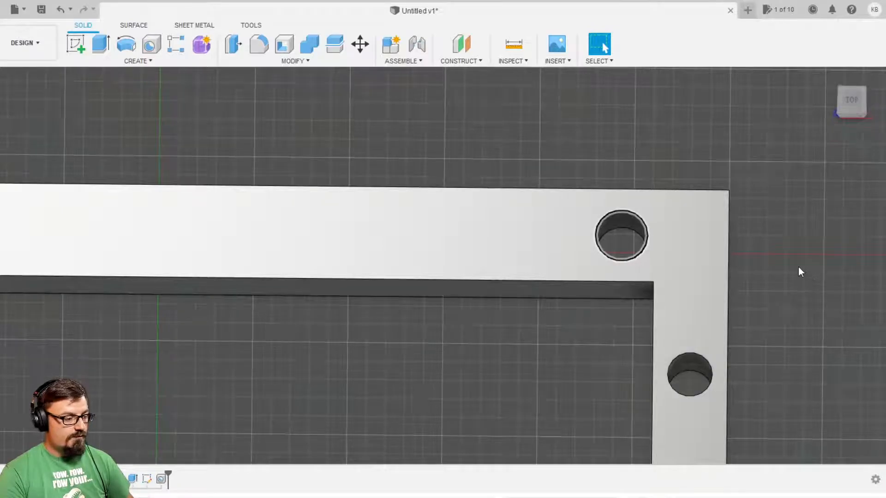
left_click(151, 43)
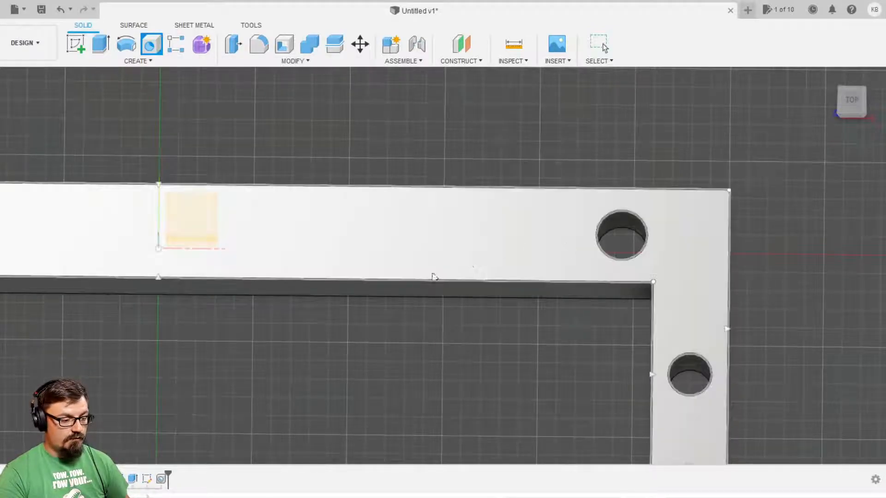
scroll(448, 270, "down", 5)
middle_click_drag(456, 289, 367, 291)
left_click(294, 232)
left_click_drag(293, 232, 433, 235)
scroll(295, 298, "down", 3)
middle_click_drag(391, 308, 695, 338)
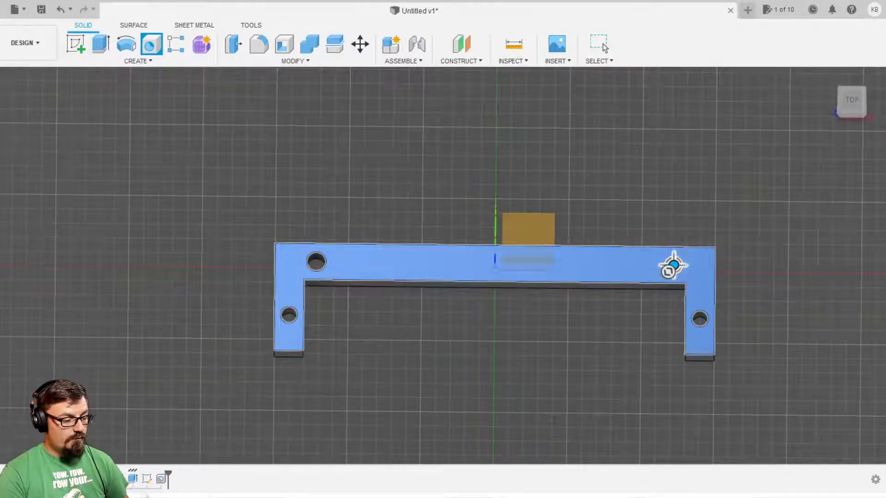
Try to create the hole over the bar's right round hole with a depth of 0.25
middle_click_drag(797, 342, 668, 322)
scroll(668, 321, "down", 2)
scroll(652, 304, "up", 6)
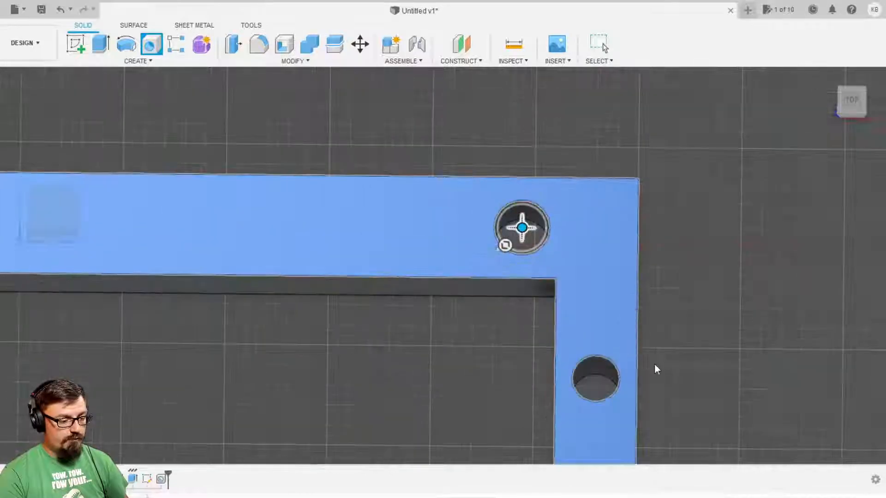
middle_click_drag(642, 360, 651, 308, "shift")
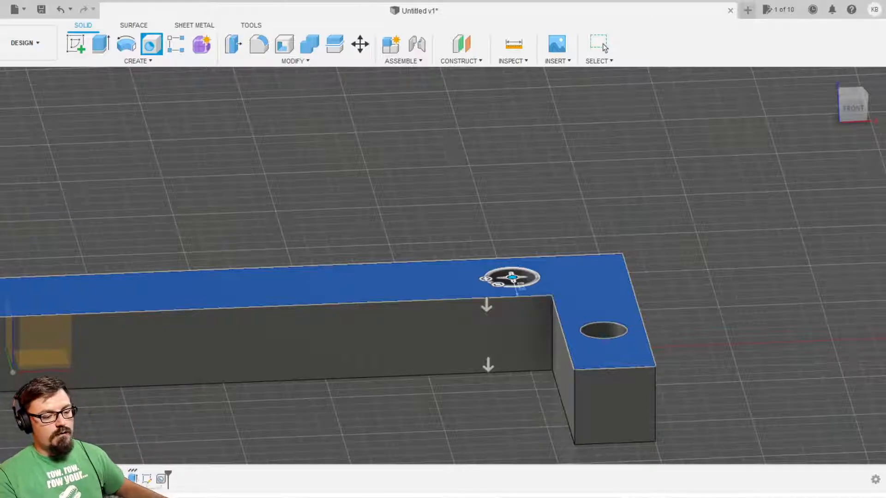
type("25")
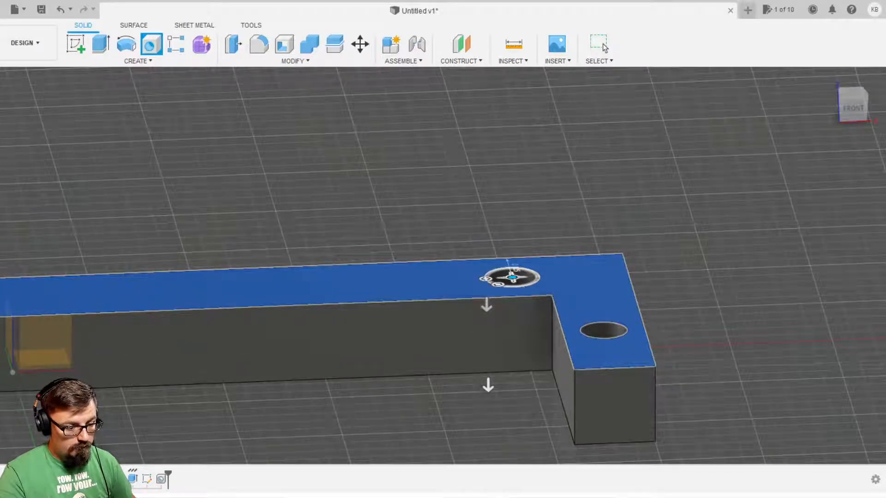
key("Return")
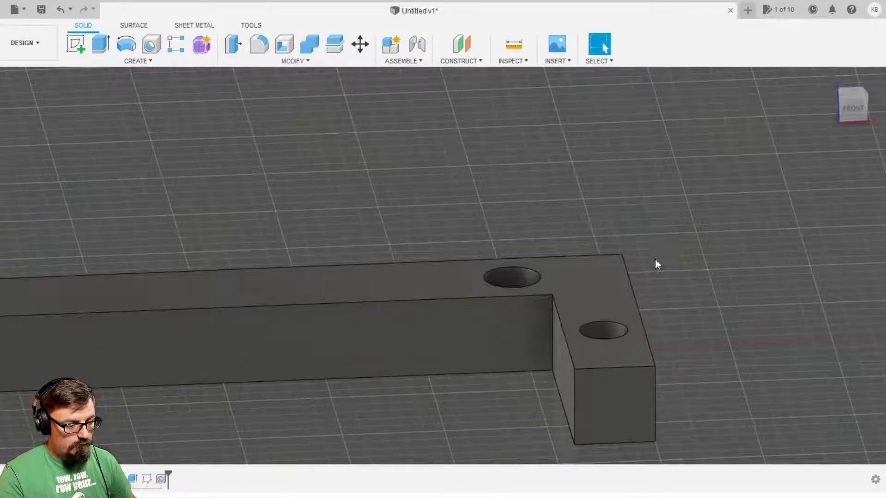
key("h")
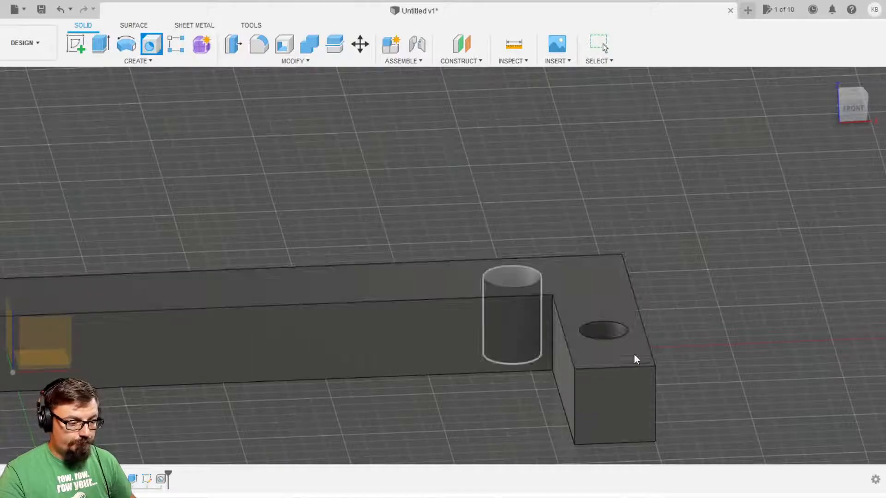
left_click(633, 350)
key("Return")
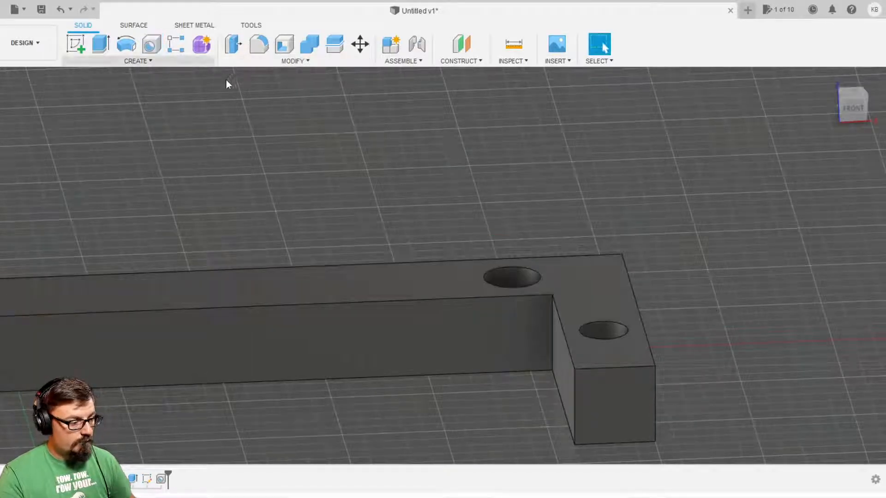
Start a counterbored hole on the top face and centre it on the bar's right round hole
key("h")
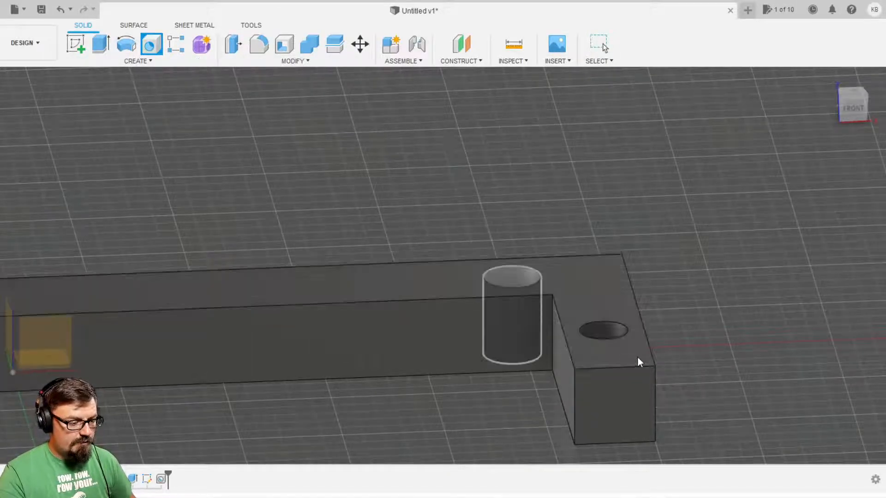
left_click(571, 353)
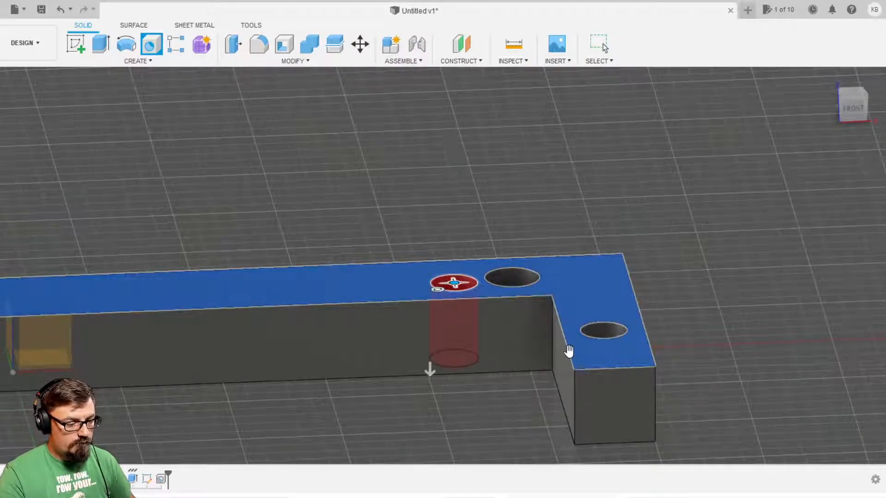
left_click_drag(569, 351, 642, 345)
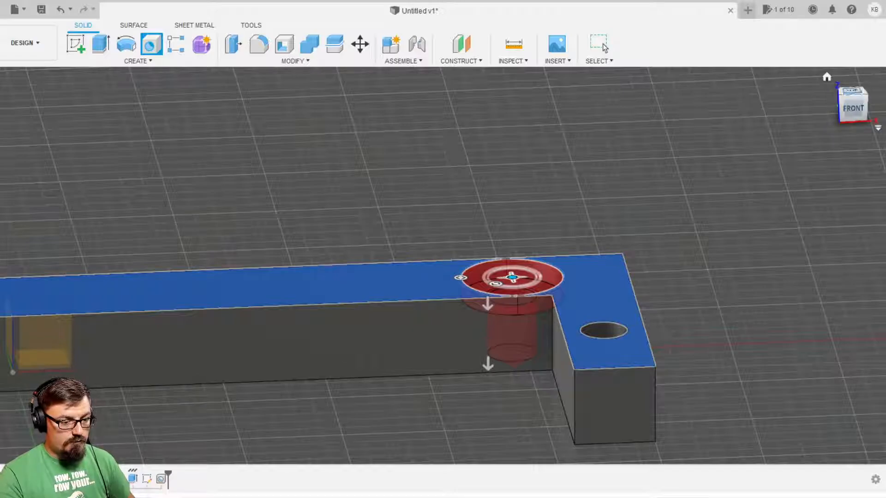
Reduce the counterbore's diameter so that it fits inside the bar's width with a thin margin on both sides
left_click(852, 91)
scroll(638, 196, "up", 5)
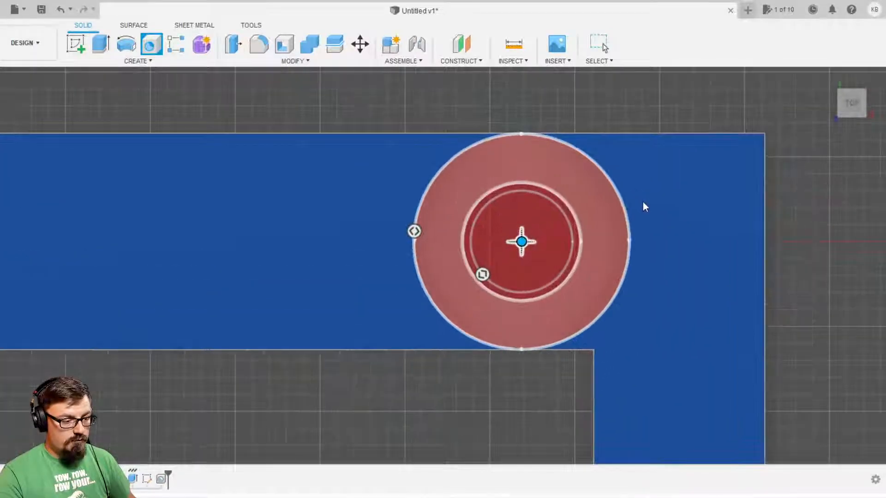
scroll(645, 207, "down", 3)
scroll(492, 338, "down", 1)
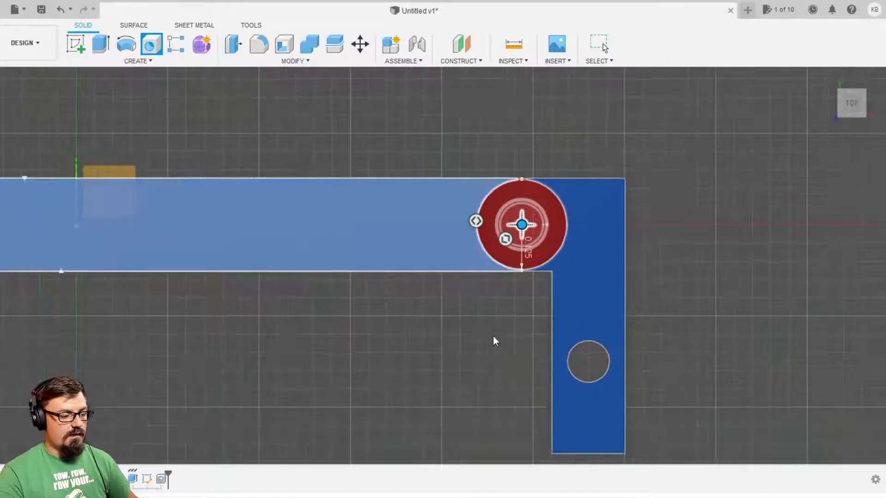
mouse_move(543, 369)
middle_mouse_down("shift")
mouse_move(595, 272)
mouse_move(544, 360)
middle_mouse_up("shift")
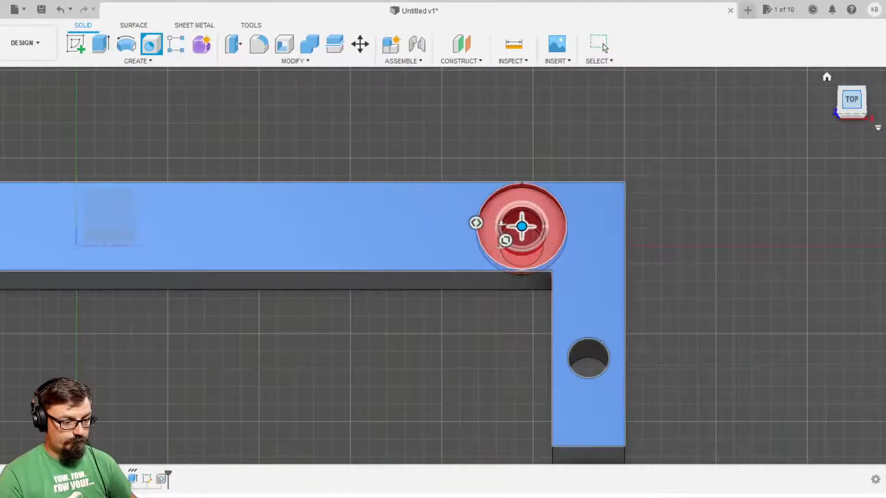
left_click(851, 99)
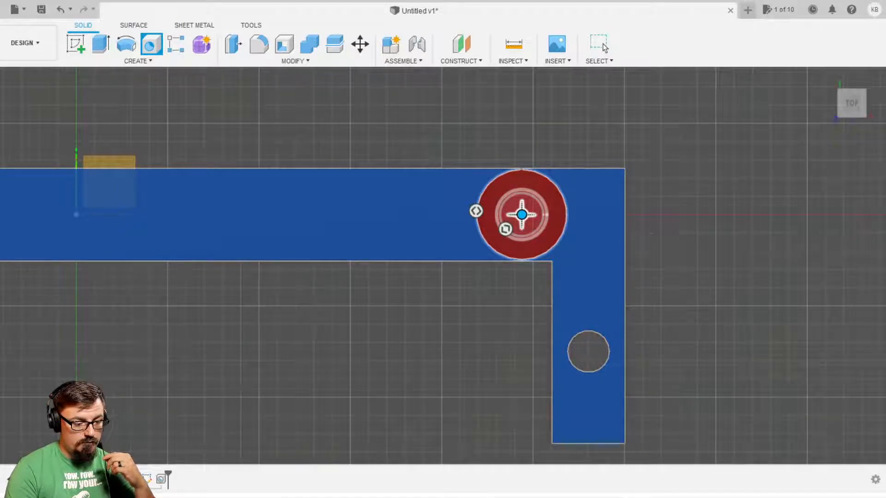
type("8")
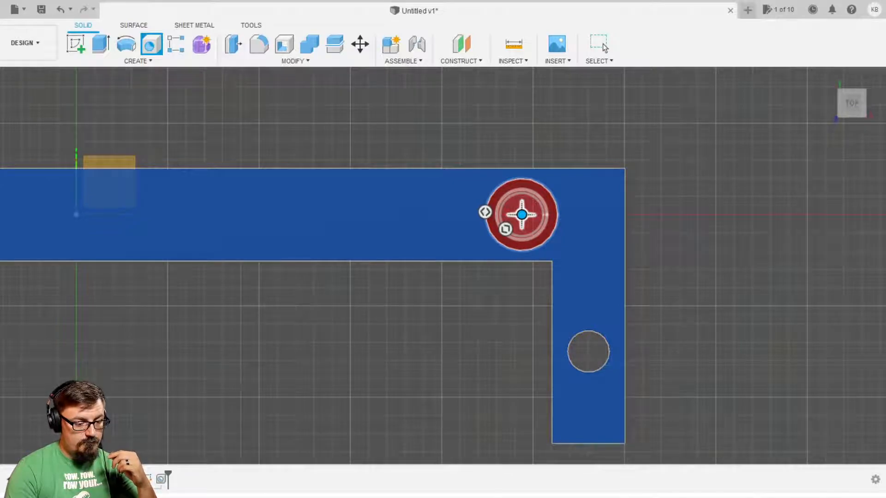
type("9")
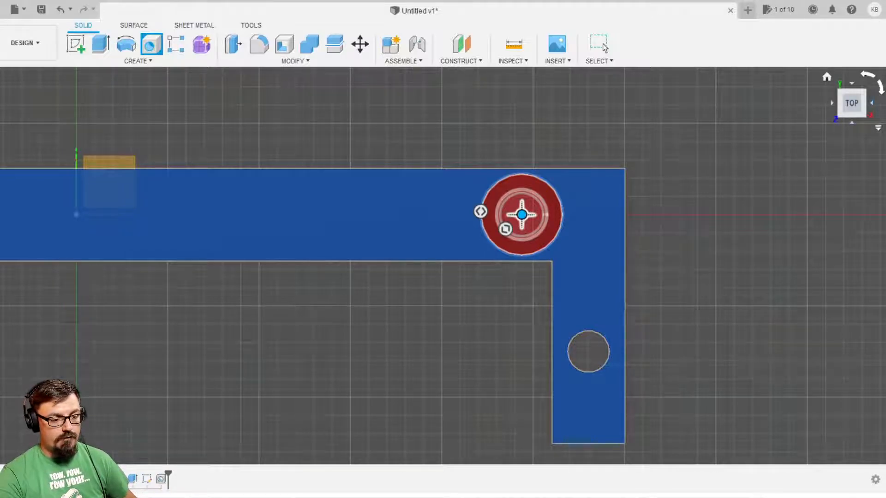
Give the hole a flat tip, deepen the counterbore to about half the bar's thickness, and create the hole through the whole part
left_click(851, 122)
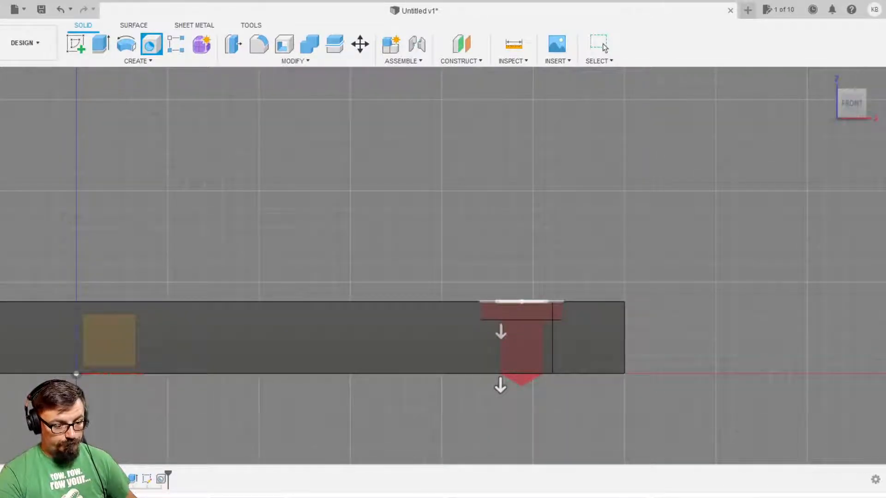
left_click(873, 393)
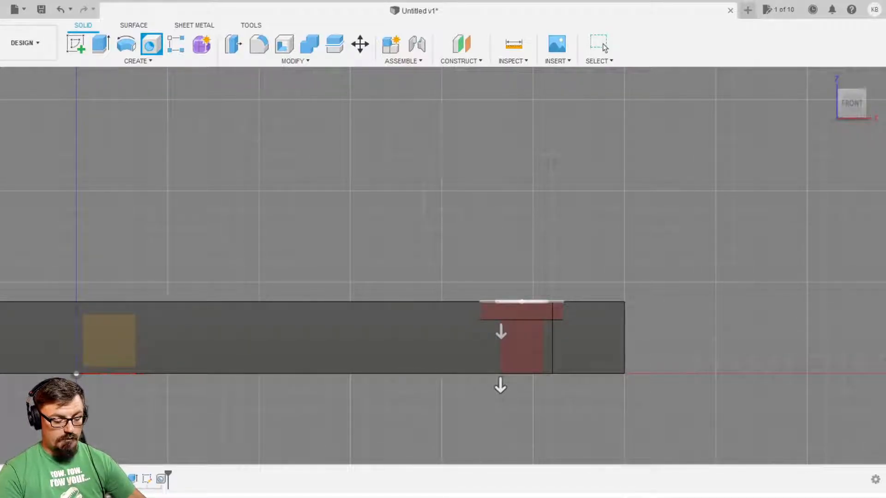
type("6")
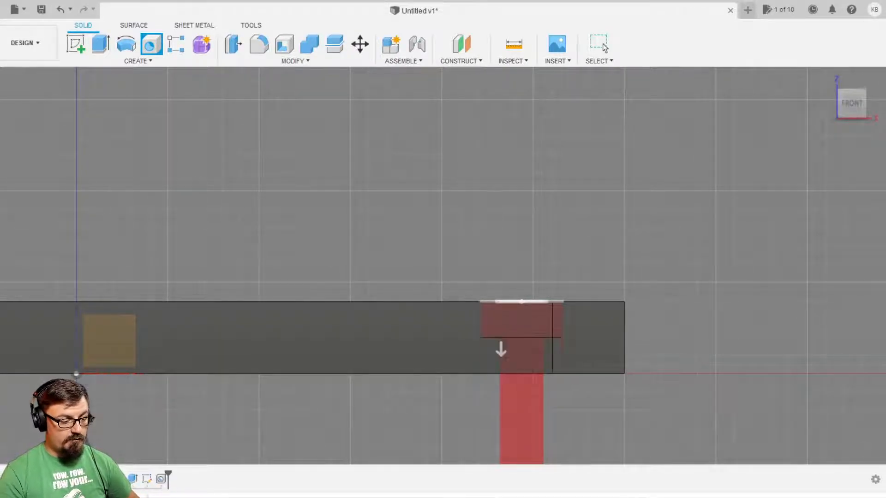
left_click(599, 45)
scroll(501, 319, "down", 5)
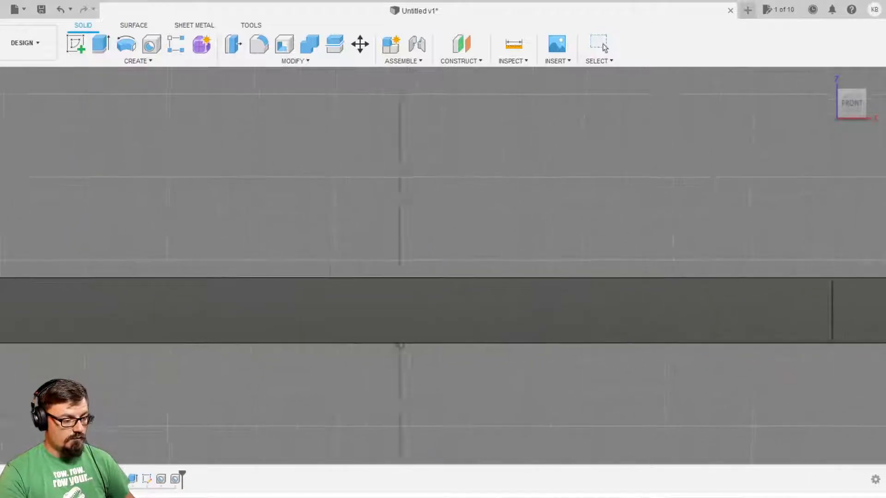
Create a matching counterbored through hole on the top face, centred on the bar's left round hole
middle_click_drag(519, 292, 474, 322, "shift")
left_click(151, 45)
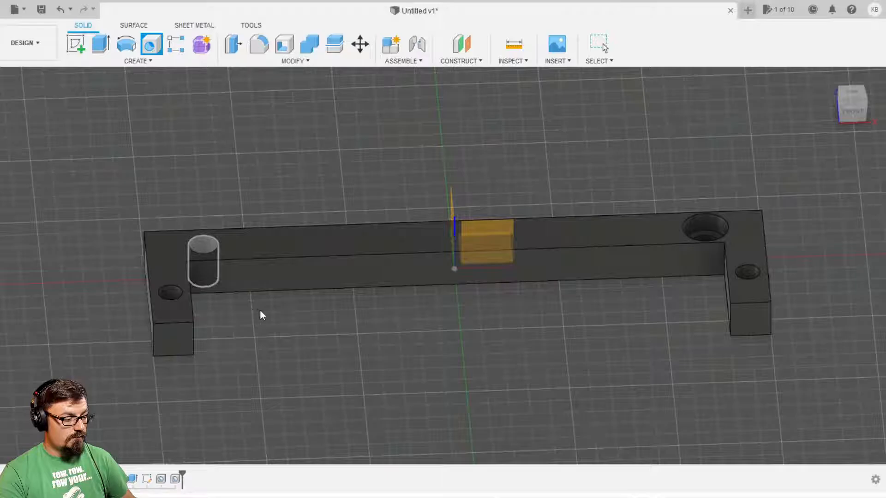
key("Escape")
left_click(151, 45)
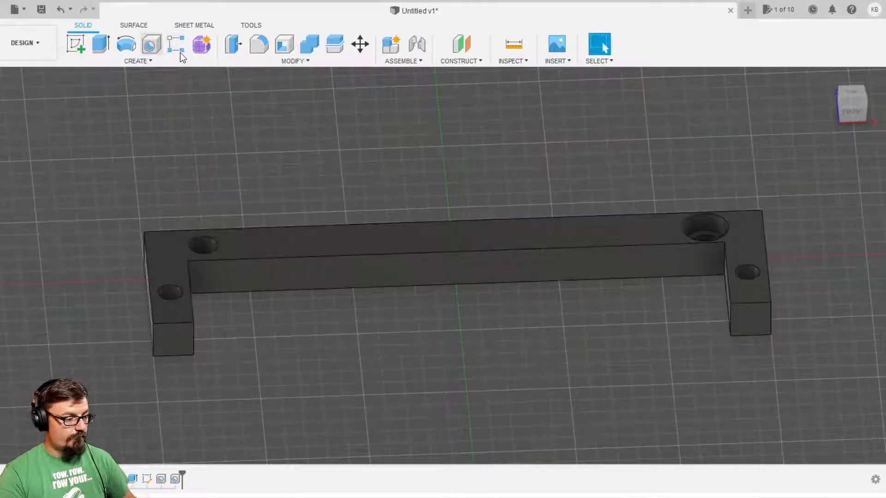
left_click(268, 239)
left_click_drag(268, 239, 204, 244)
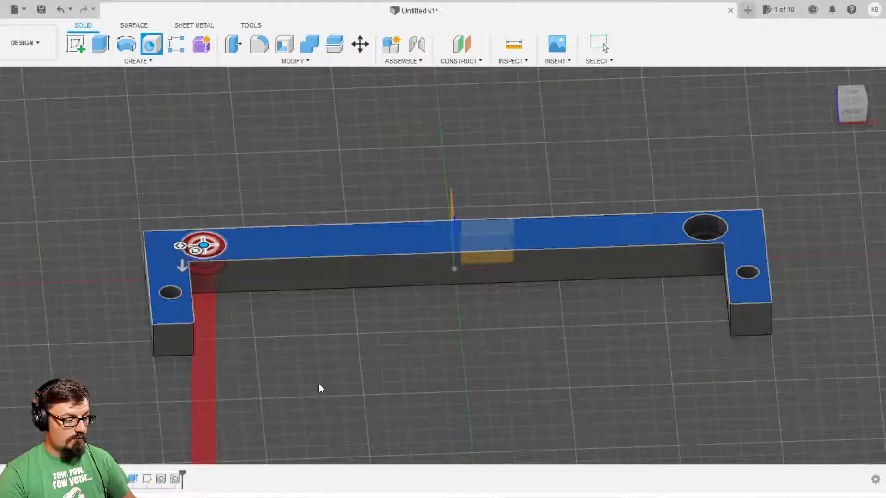
left_click(852, 113)
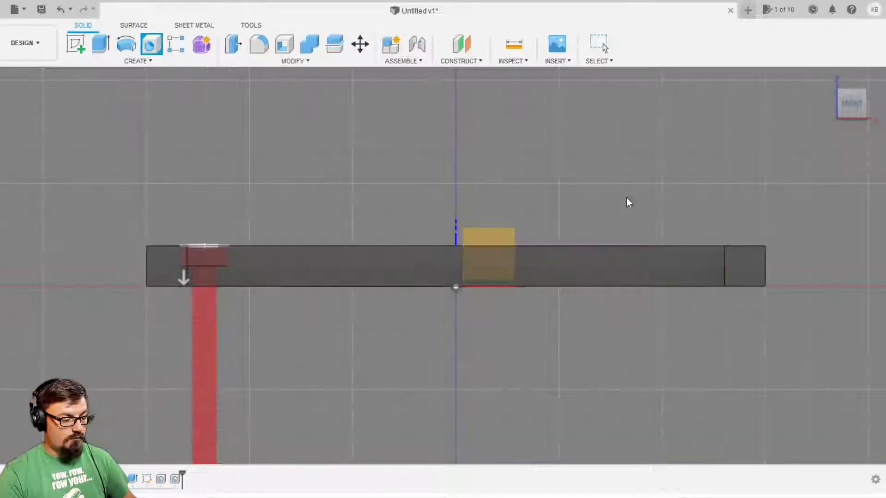
key("Return")
Inspect the finished bracket from the front, back and above, checking both counterbored holes and the leg holes
scroll(361, 383, "down", 2)
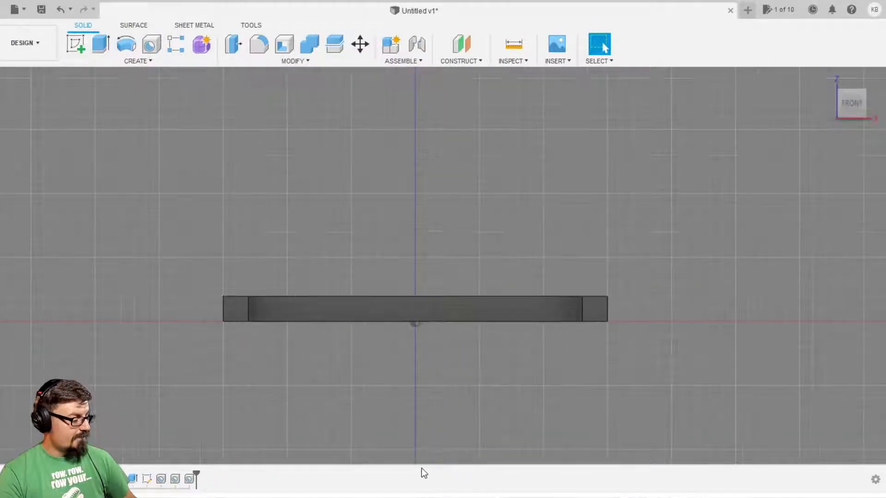
middle_click_drag(356, 347, 332, 435, "shift")
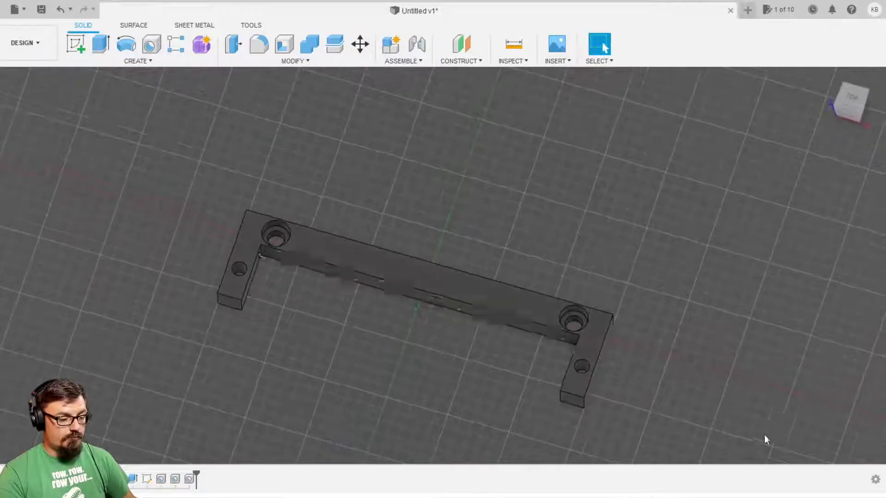
middle_click_drag(517, 464, 536, 391, "shift")
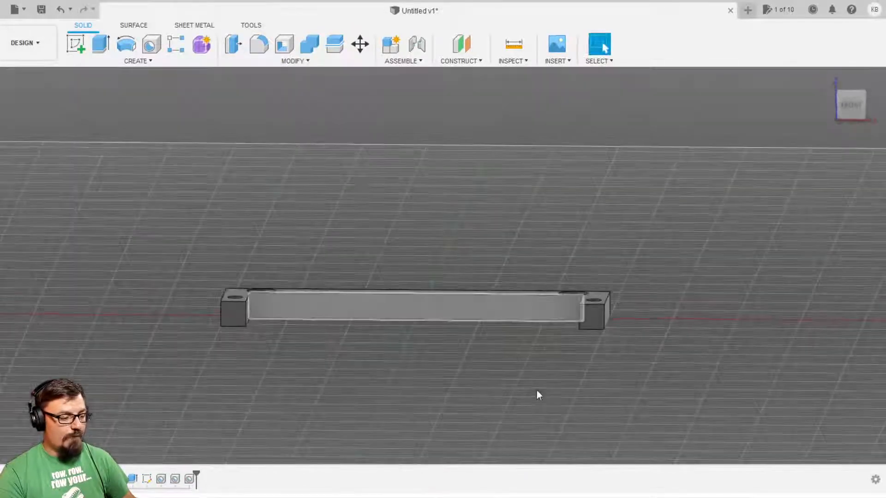
middle_click_drag(359, 439, 554, 443, "shift")
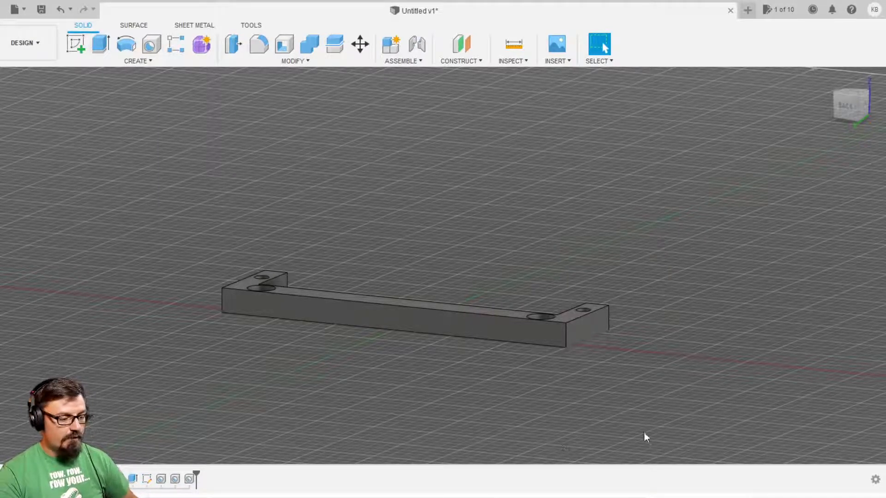
middle_click_drag(455, 441, 441, 495, "shift")
mouse_move(693, 380)
middle_mouse_down("shift")
mouse_move(565, 348)
mouse_move(441, 388)
middle_mouse_up("shift")
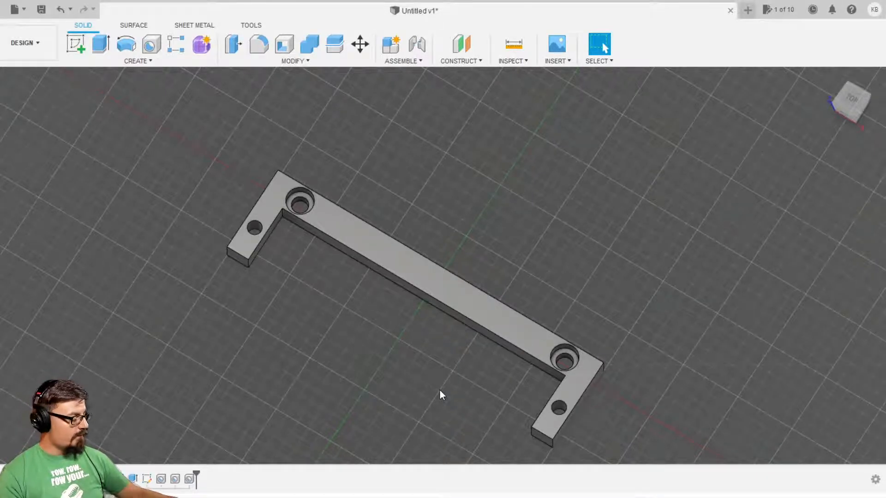
middle_click_drag(664, 430, 649, 400, "shift")
scroll(503, 392, "down", 1)
middle_click_drag(494, 422, 316, 387, "shift")
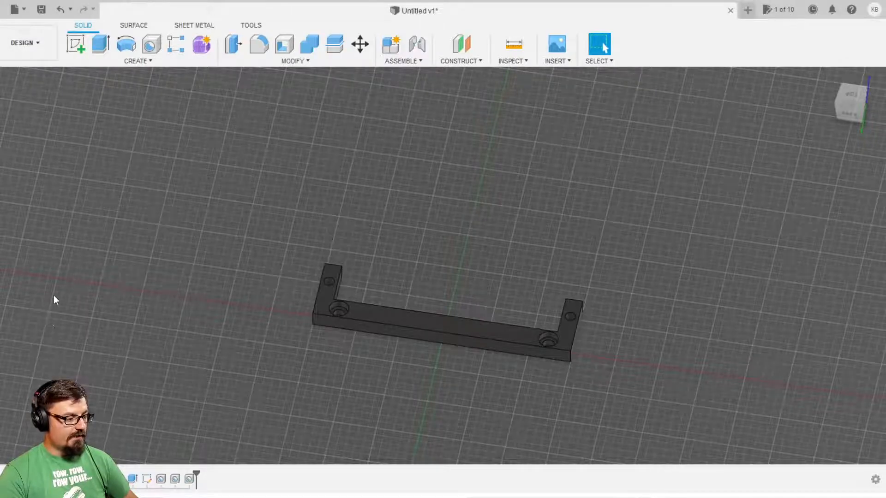
Show the large circle sketch around the bracket, compare the two from the top view, and hide the sketch again
left_click(47, 260)
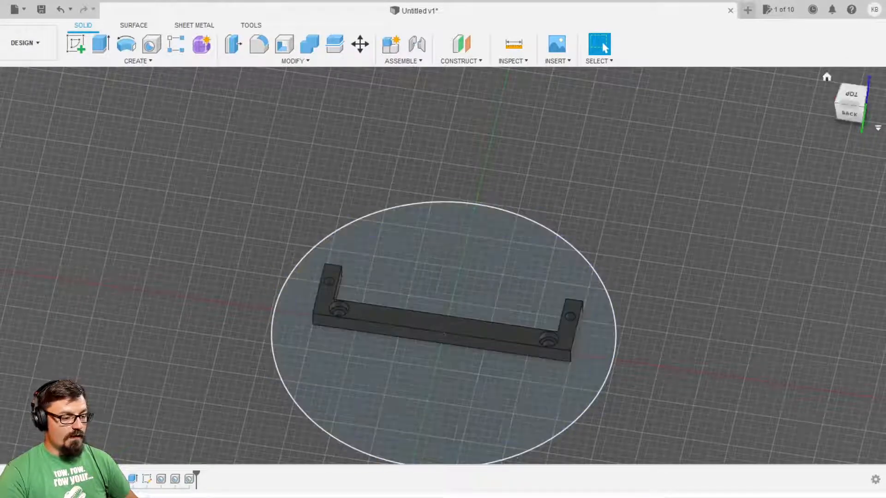
left_click(851, 95)
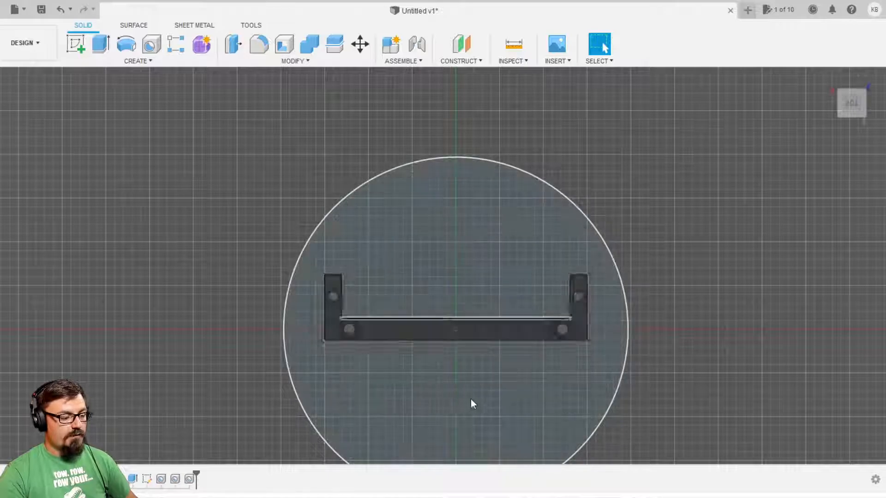
left_click(54, 261)
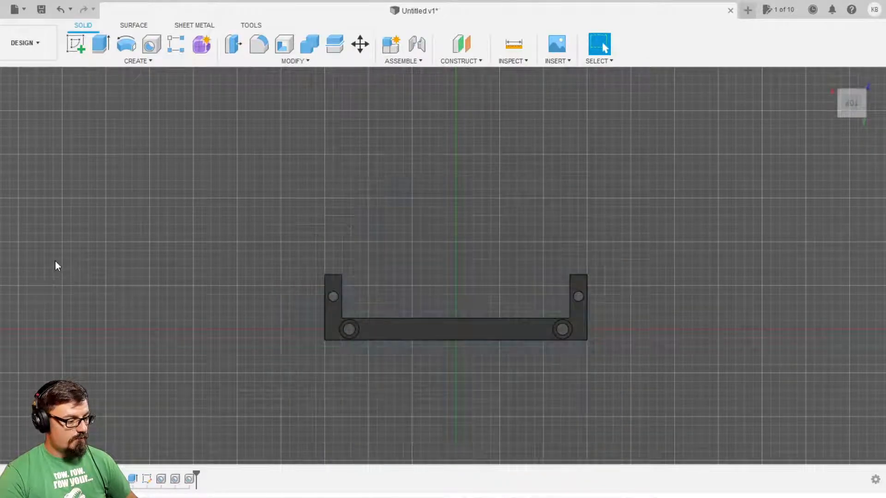
Rename the Untitled design in the 0615221 Stream folder as Mister Feet
left_click(3, 10)
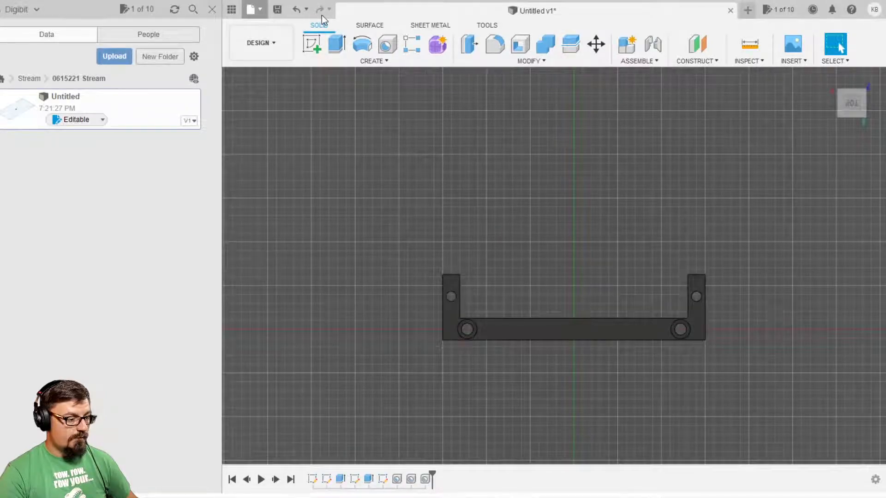
right_click(72, 123)
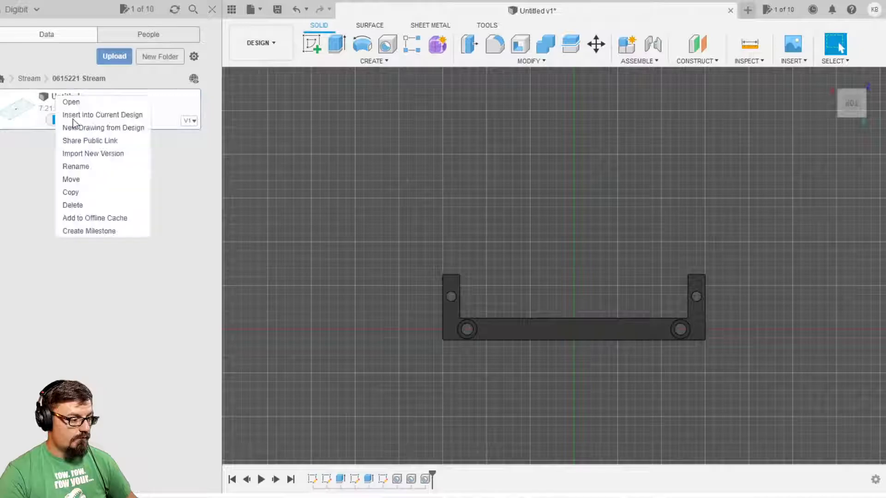
left_click(110, 166)
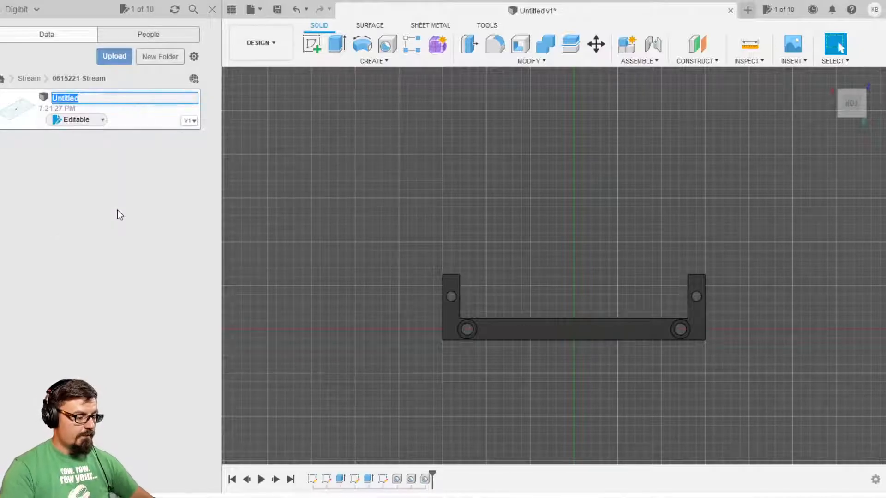
type("Mister ")
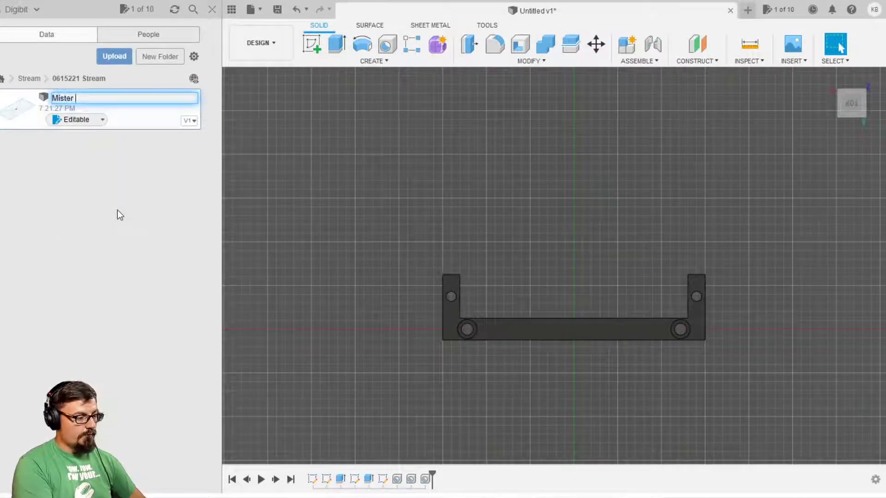
type("Feet")
key("Return")
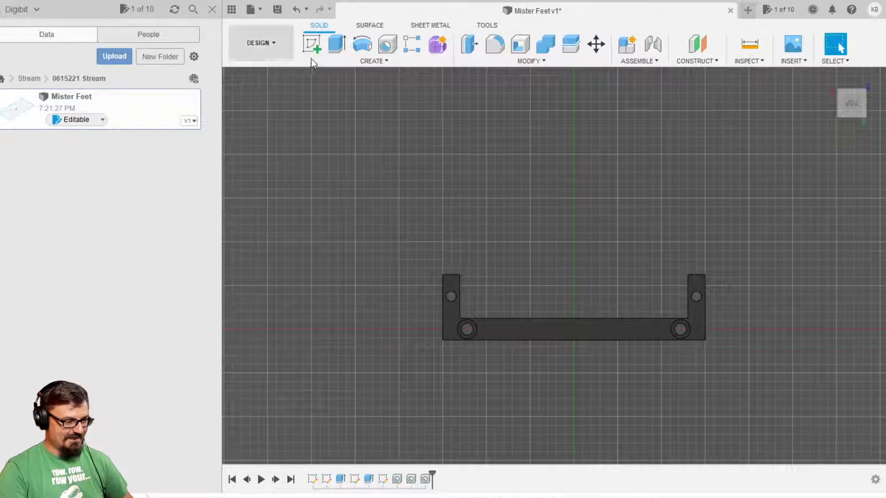
left_click(232, 9)
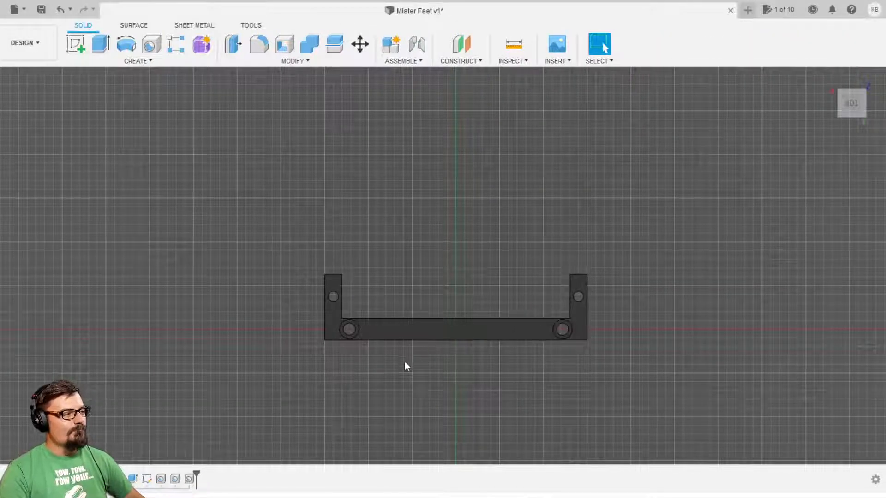
middle_click_drag(629, 451, 564, 432, "shift")
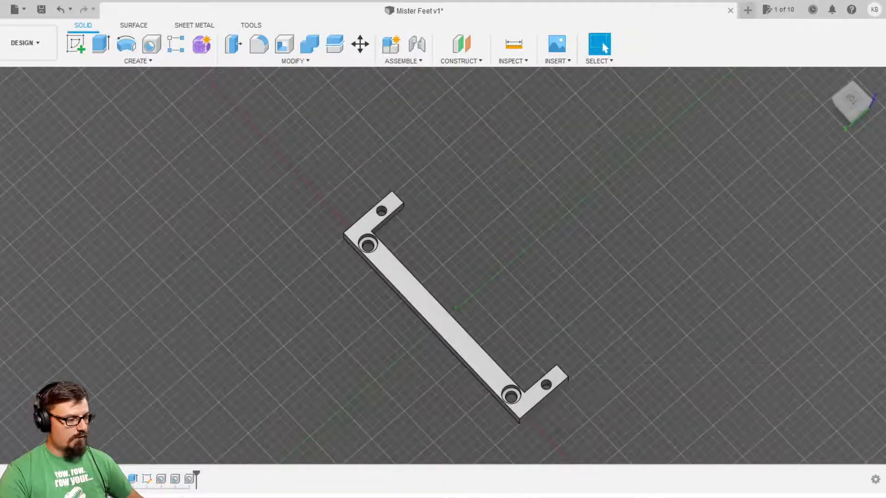
middle_click_drag(625, 301, 404, 262, "shift")
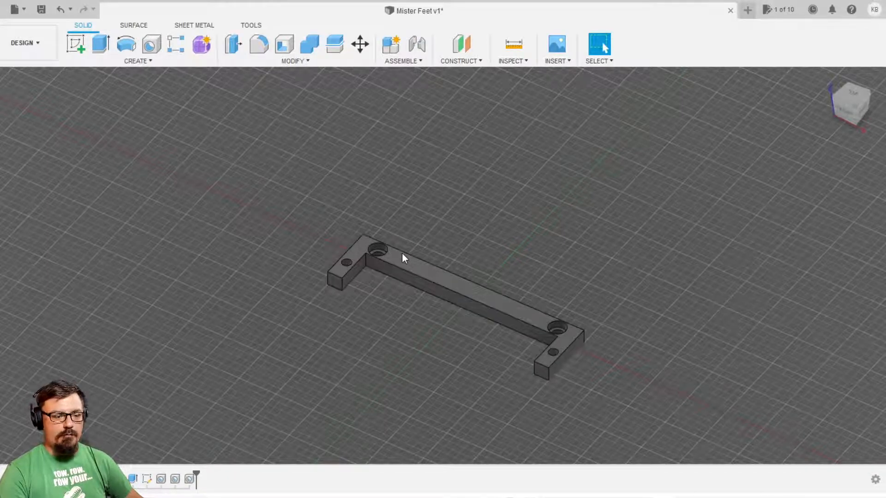
scroll(494, 351, "up", 4)
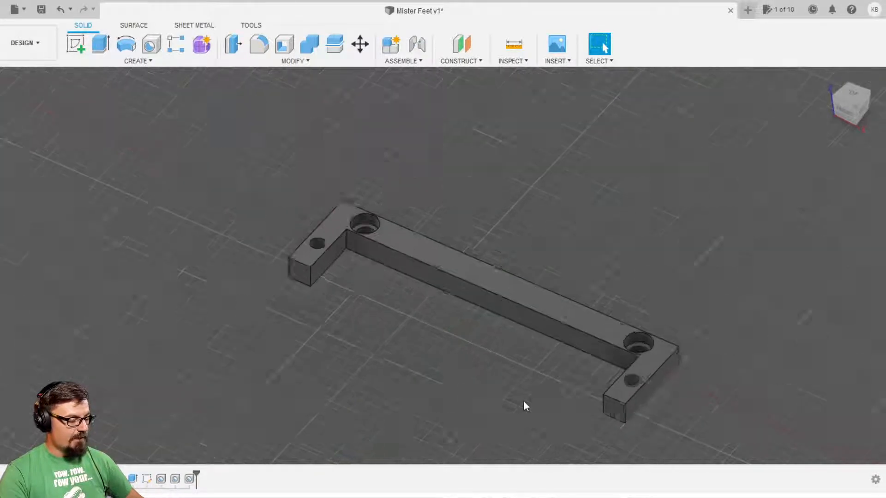
Create a new empty design alongside the Mister Feet bracket design
middle_click_drag(494, 387, 522, 372, "shift")
middle_click_drag(258, 244, 430, 184, "shift")
left_click(16, 9)
left_click(35, 26)
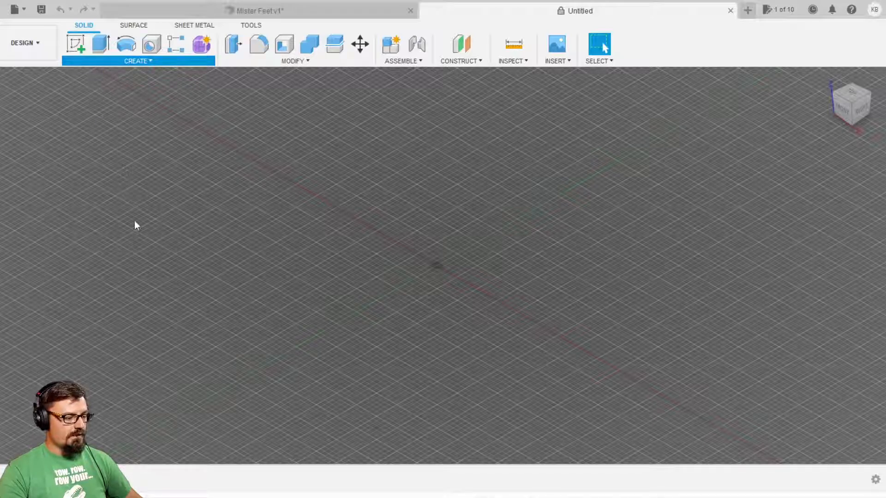
Sketch a narrow upright centre rectangle on the front plane, centred on the origin and 3.937 tall
left_click(75, 43)
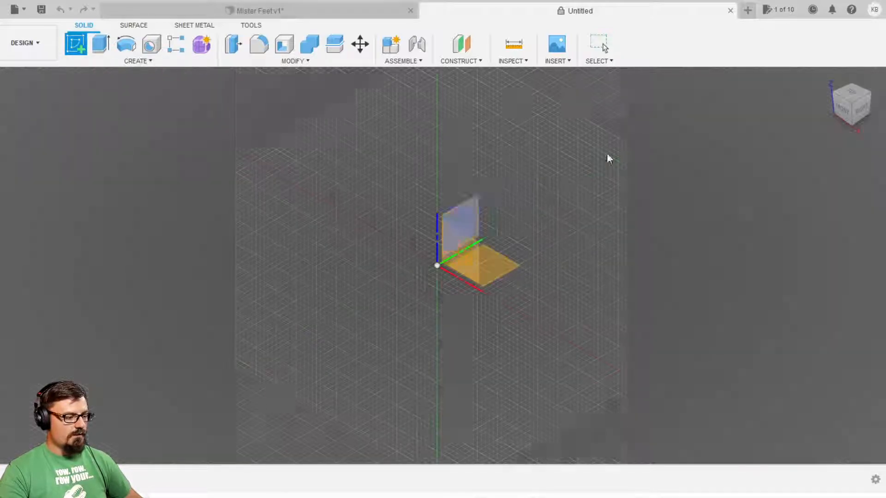
left_click(494, 265)
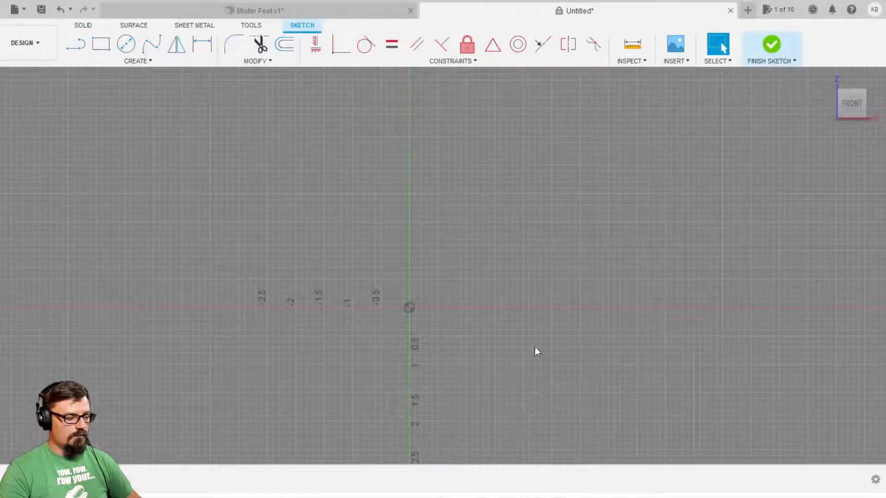
left_click(100, 44)
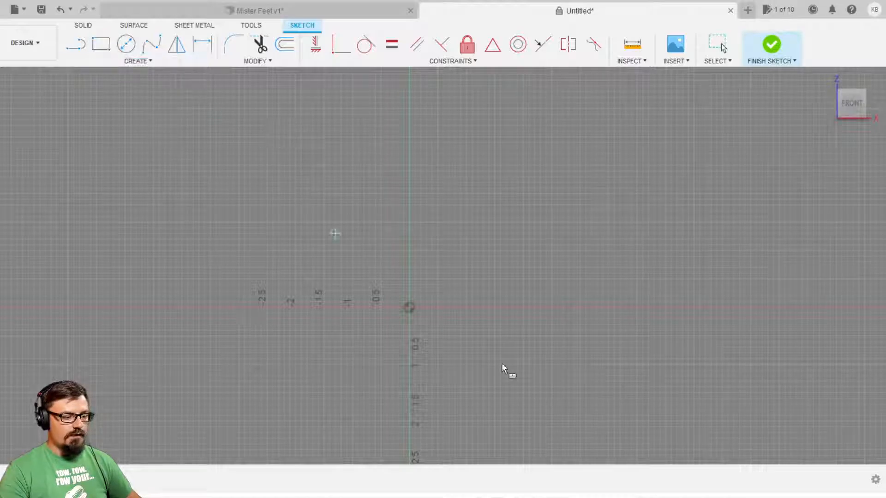
left_click(408, 307)
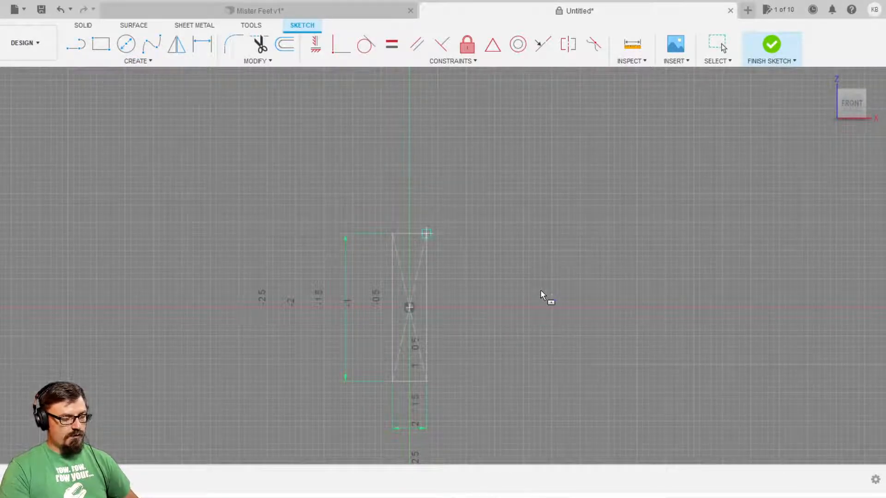
type("11")
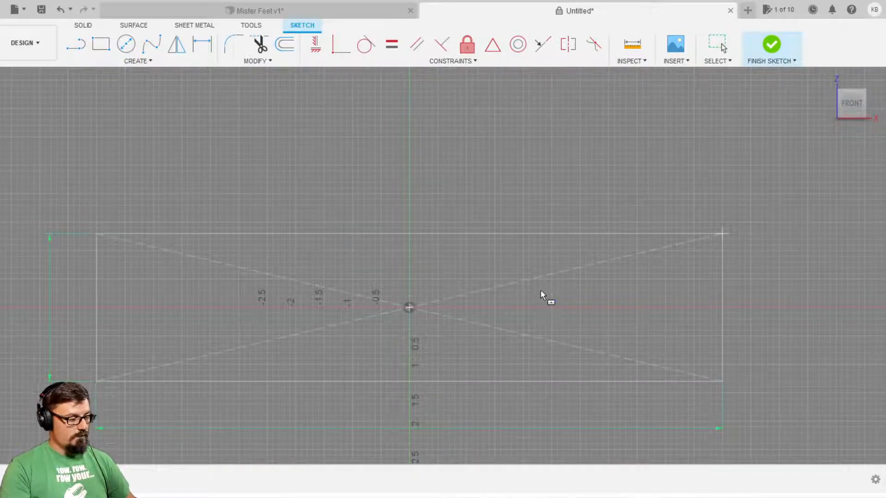
type("110mm")
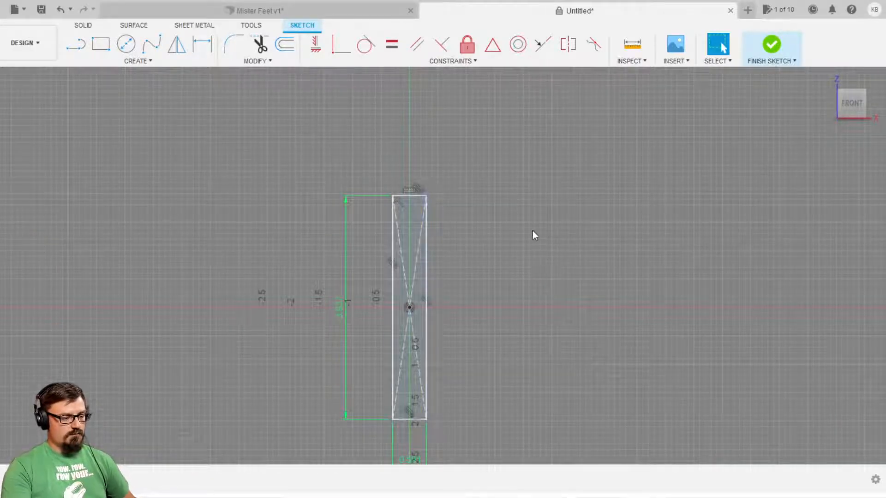
Extrude the upright rectangle profile into a thin plate
scroll(524, 314, "up", 4)
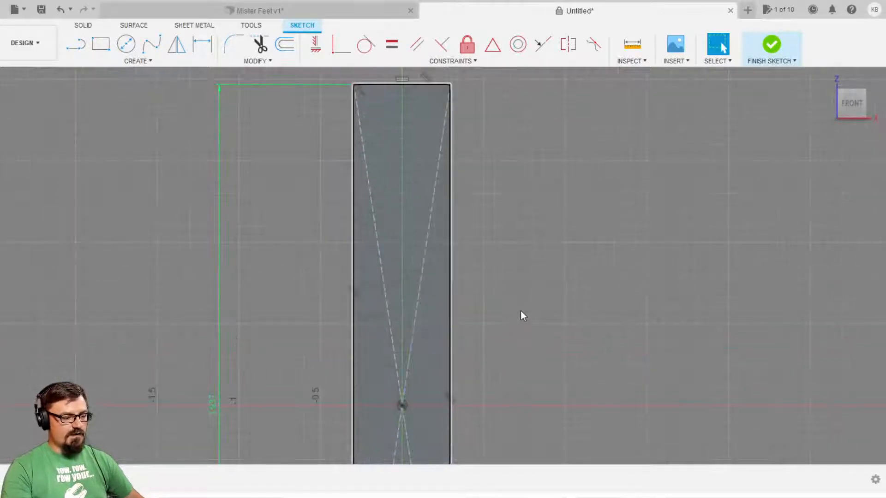
scroll(522, 308, "up", 2)
scroll(522, 308, "down", 4)
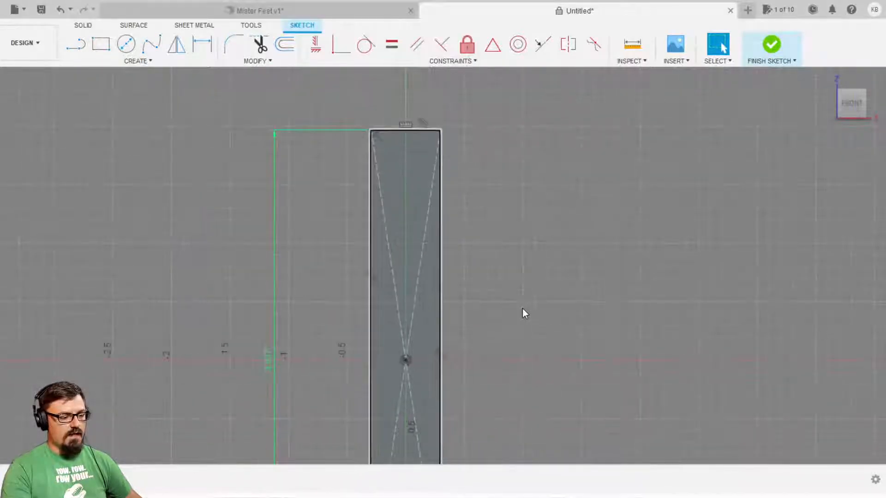
middle_click_drag(607, 242, 627, 199)
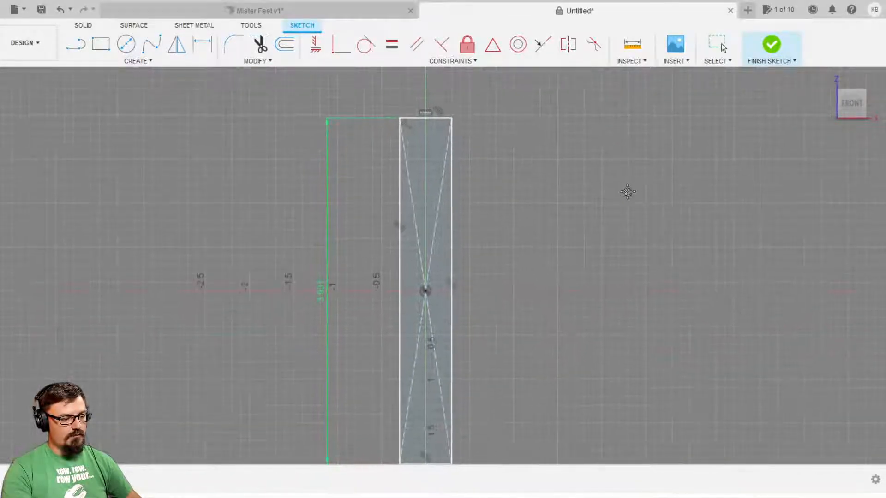
mouse_move(658, 260)
middle_mouse_down("shift")
mouse_move(565, 301)
mouse_move(624, 263)
mouse_move(674, 272)
mouse_move(676, 316)
mouse_move(677, 295)
middle_mouse_up("shift")
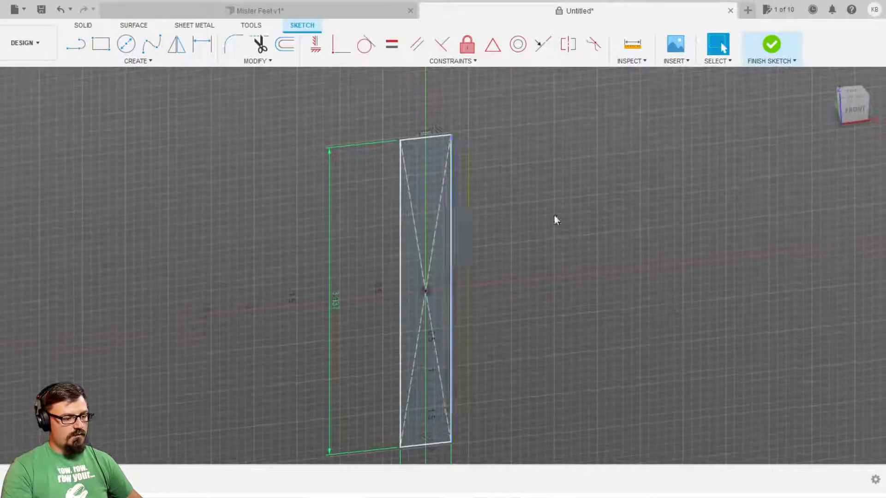
left_click(529, 201)
key("e")
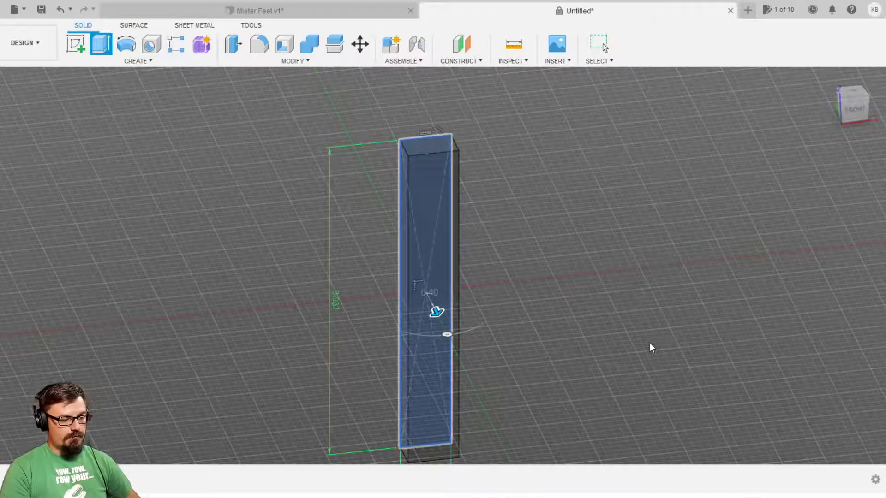
key("Return")
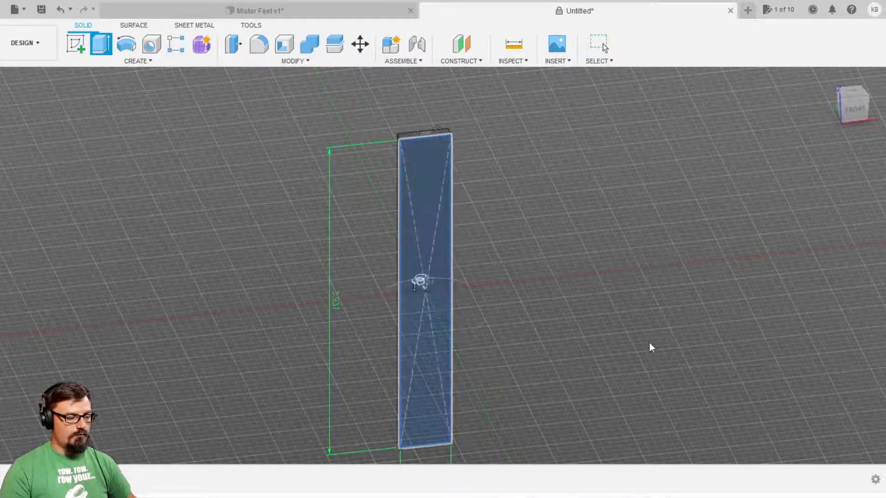
Start a sketch on the back face of the plate
scroll(429, 189, "up", 3)
middle_click_drag(541, 239, 475, 193, "shift")
middle_click_drag(597, 293, 748, 221, "shift")
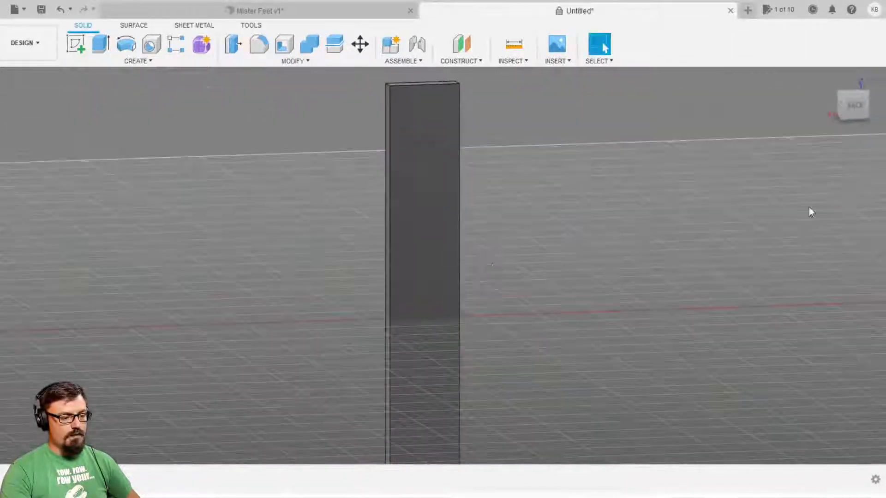
left_click(853, 106)
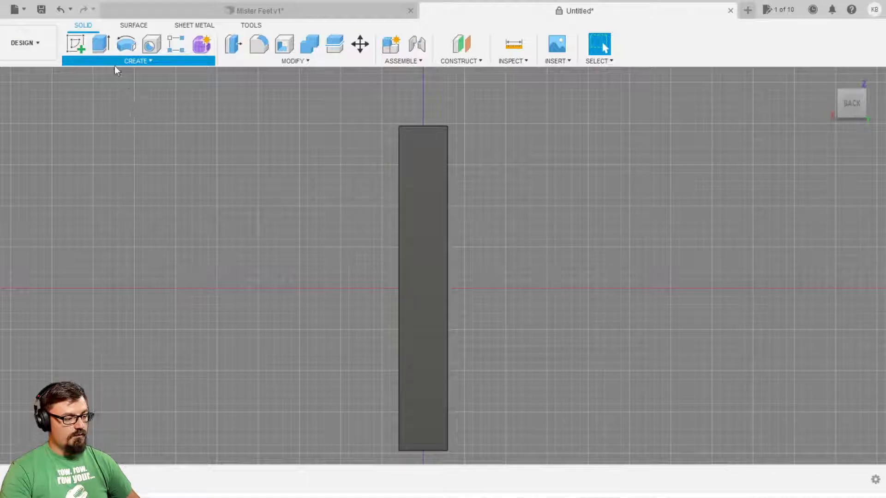
left_click(75, 43)
left_click(423, 205)
Try a full-length rectangle along one long side of the plate's back face, and undo it
key("r")
mouse_move(546, 399)
middle_mouse_down()
mouse_move(570, 356)
mouse_move(597, 178)
middle_mouse_up()
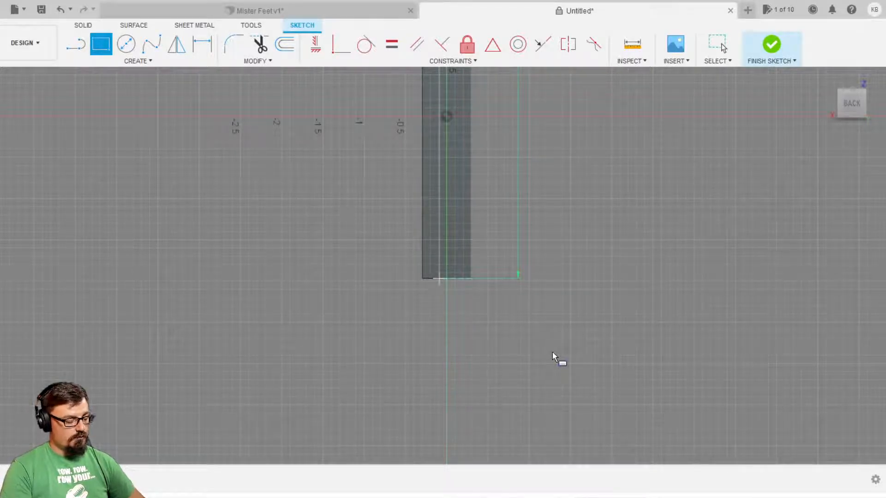
key("Escape")
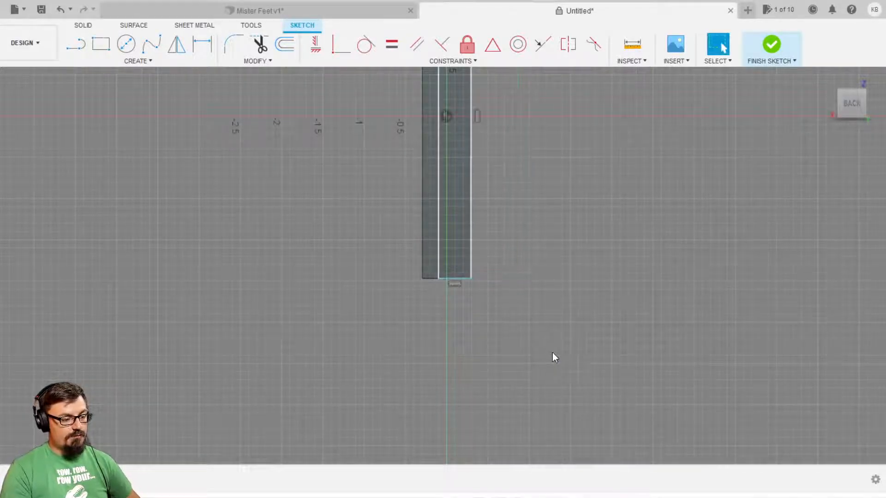
scroll(538, 312, "up", 3)
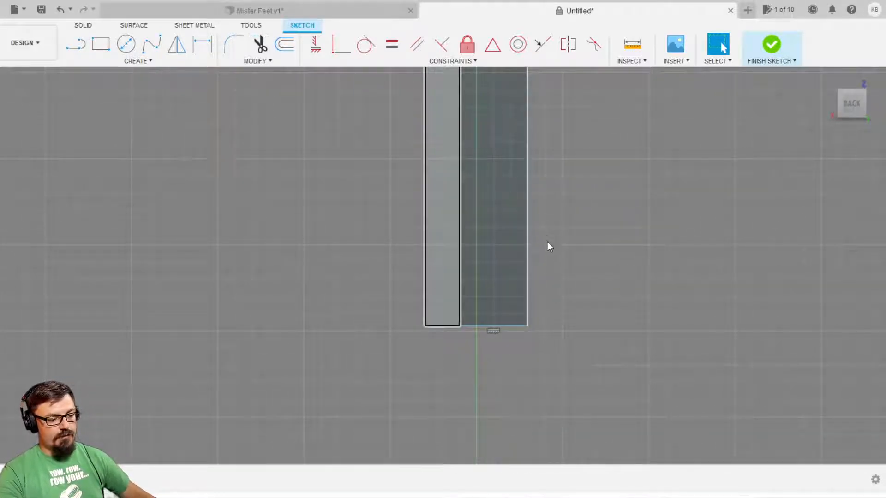
scroll(546, 278, "down", 1)
middle_click_drag(547, 328, 554, 449)
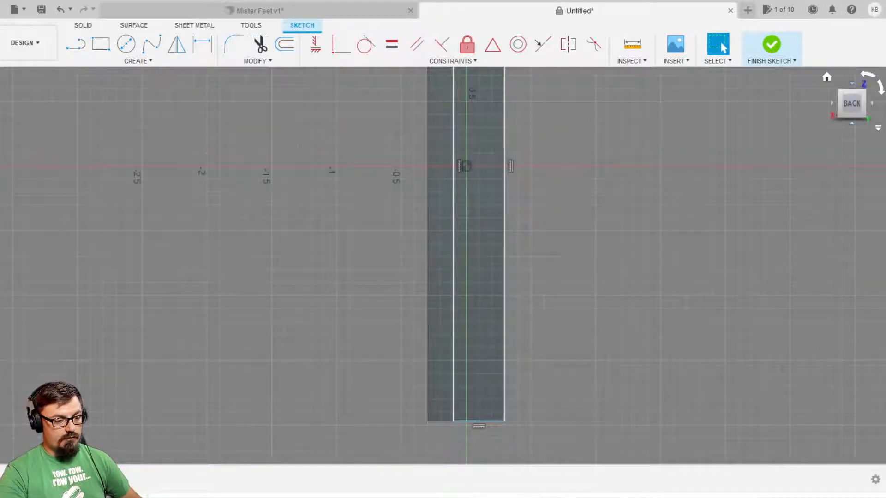
left_click(864, 80)
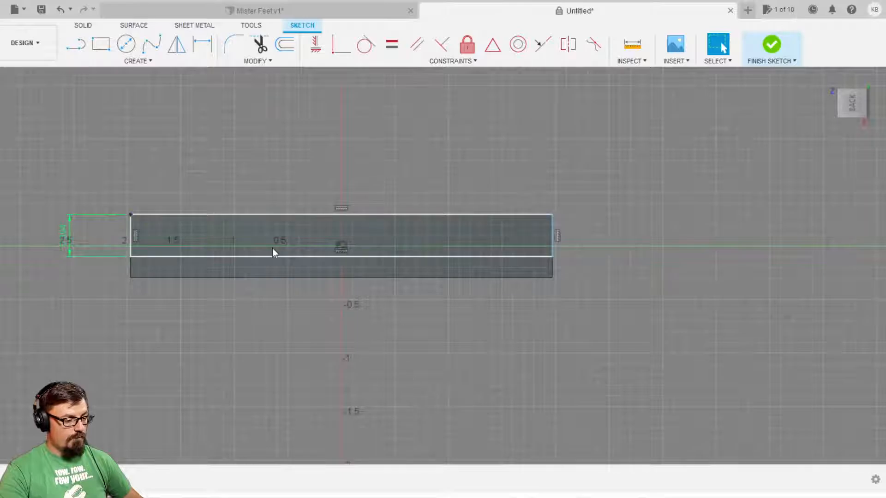
left_click(328, 240)
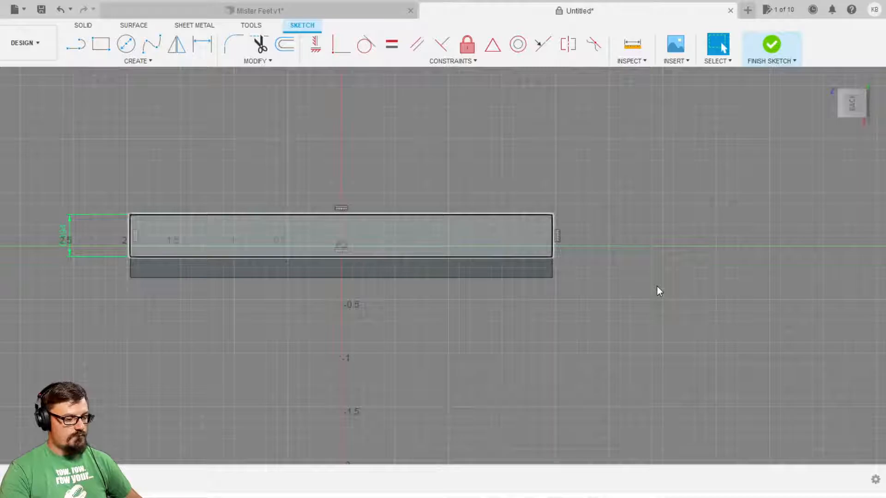
left_click(863, 115)
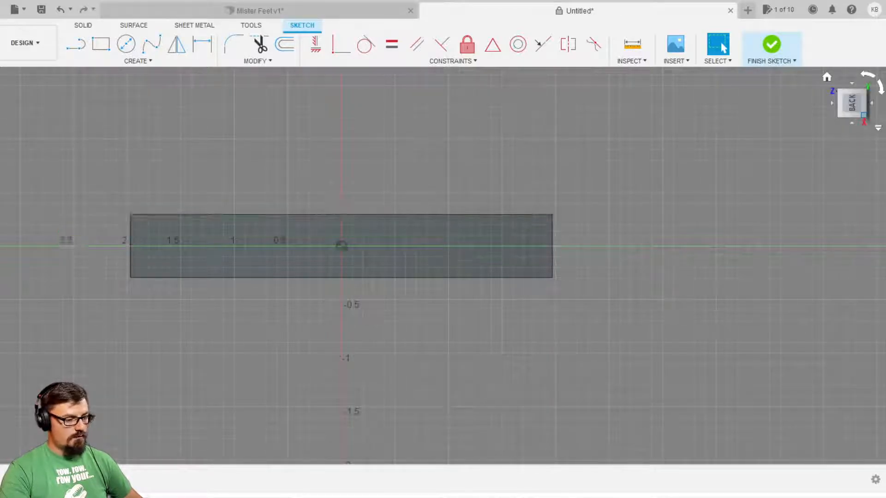
From the front side, draw a full-length rectangle 0.394 wide along one long edge of the plate
left_click(851, 123)
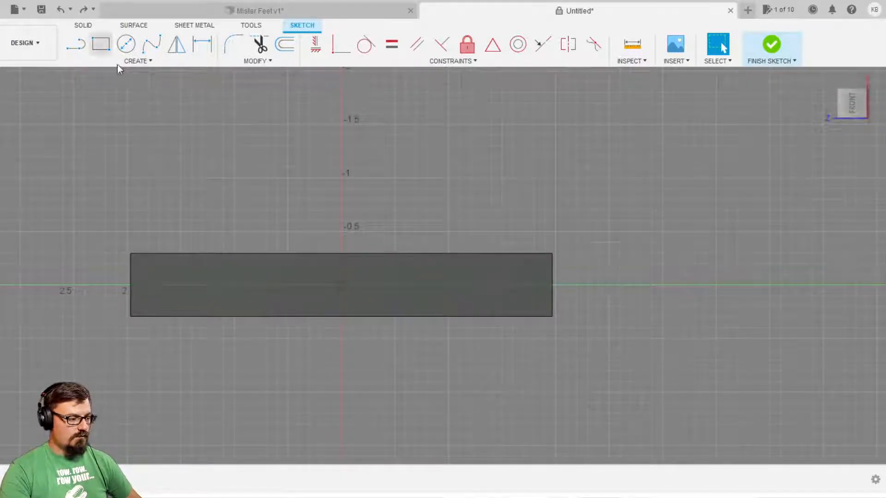
key("r")
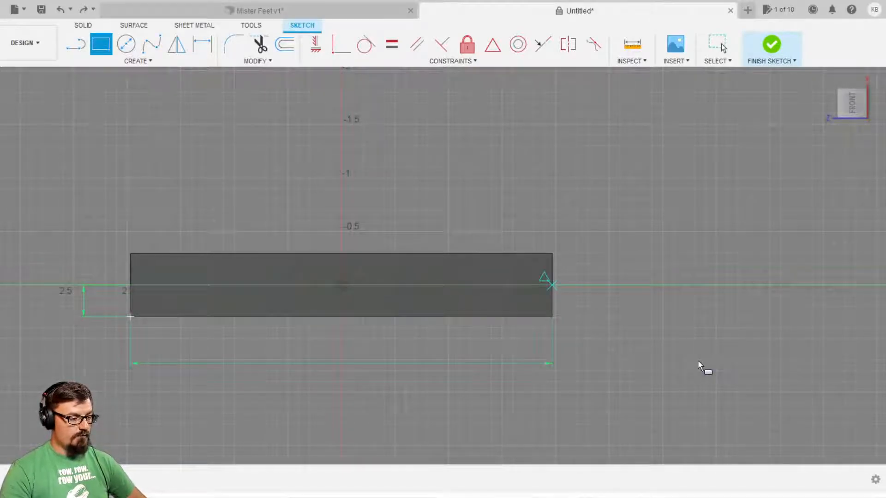
key("Return")
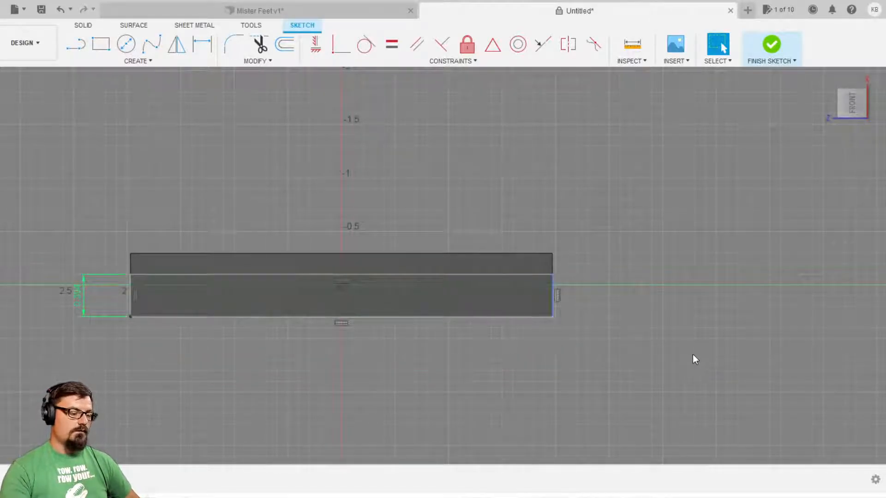
Add sketch text reading DIGIBIT GAMING in a frame spanning the 0.394 wide rectangle from corner to corner
left_click(879, 86)
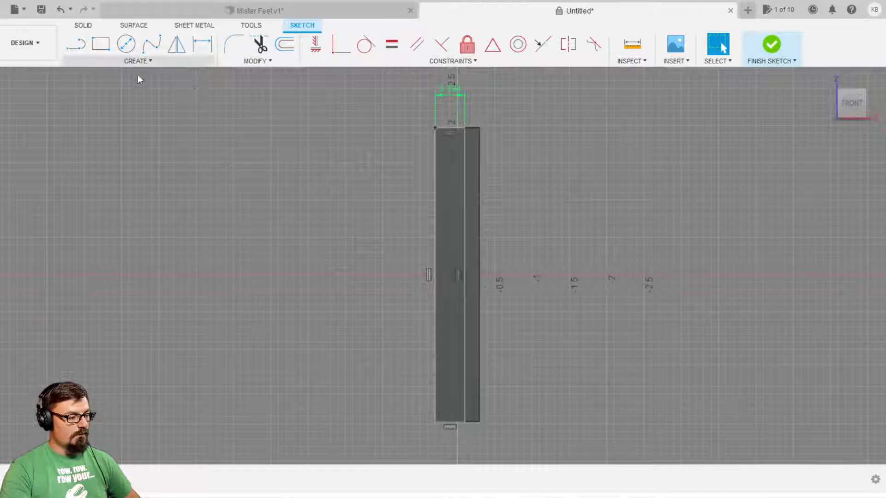
left_click(126, 253)
left_click(435, 128)
left_click(465, 422)
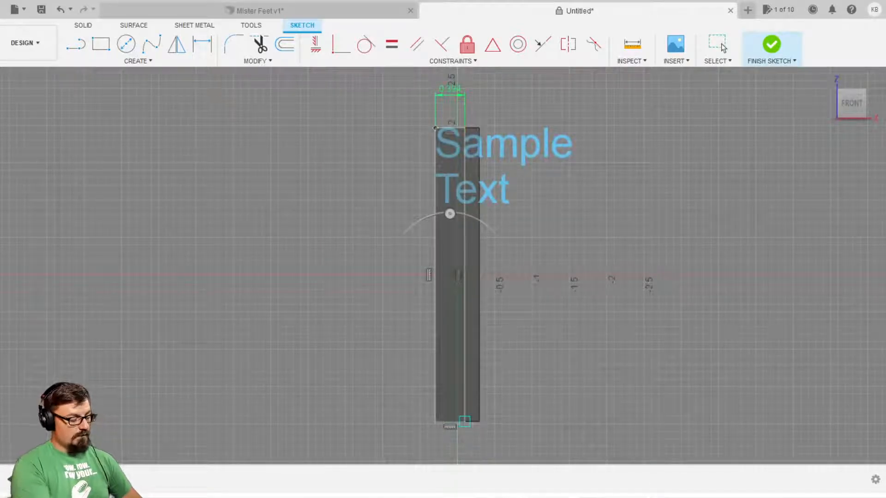
type("DIGIBIT G")
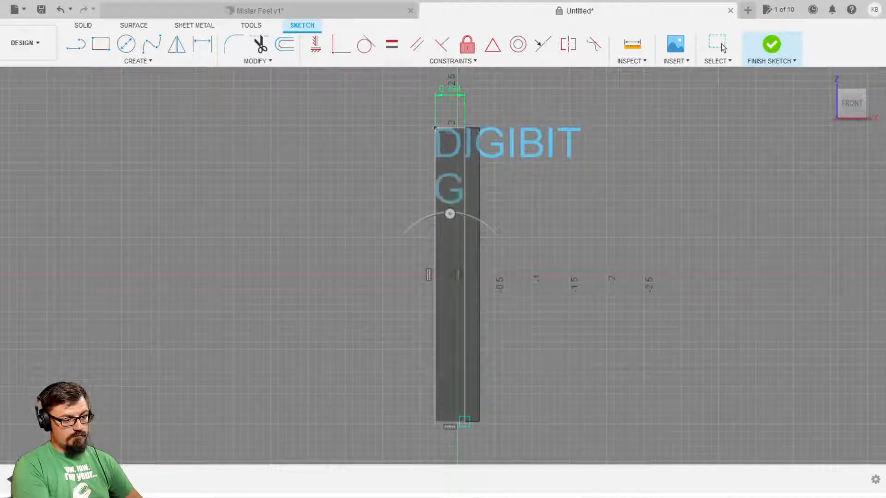
type("AMING")
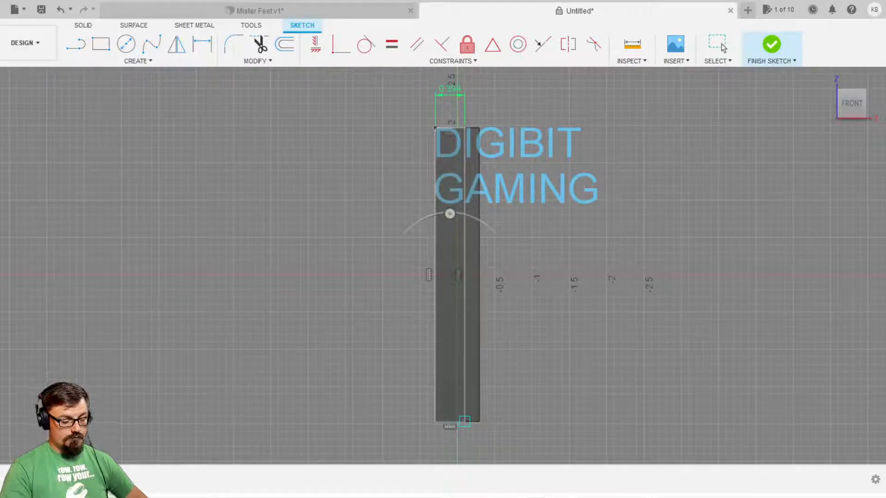
Break the DIGIBIT GAMING text into one letter per line so that it reads vertically down the plate
key("Return")
key("Right")
key("Return")
key("Right")
key("Return")
key("Right")
key("Return")
key("Right")
key("Return")
key("Right")
key("Return")
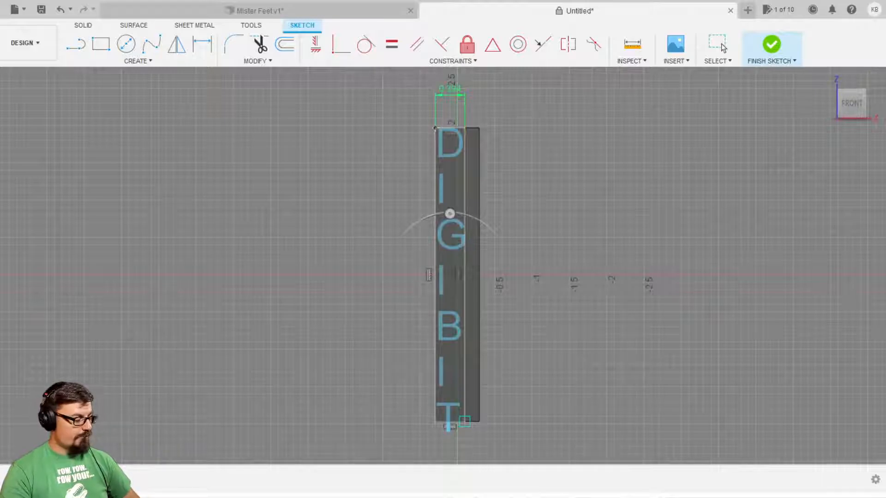
Set the text height to 0.125, apply a heavy condensed font, and centre the lettering horizontally and vertically in its frame
type(".125")
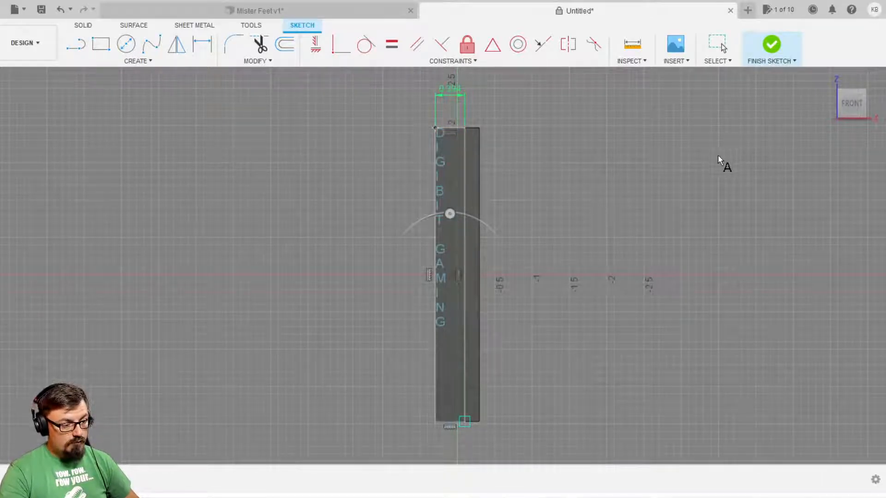
left_click(722, 159)
left_click(722, 173)
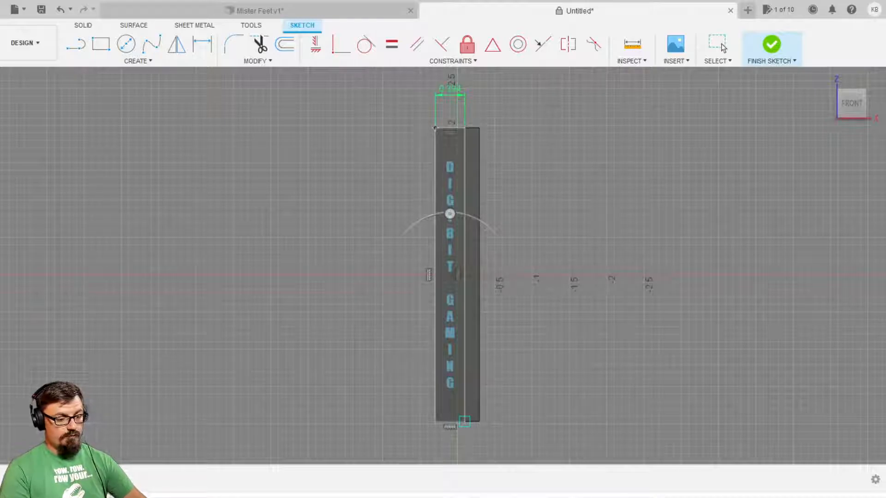
left_click(722, 47)
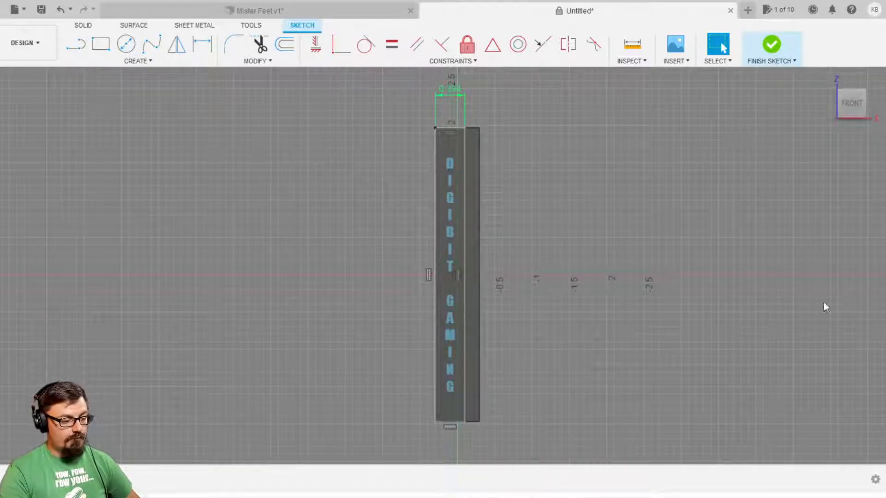
scroll(577, 235, "up", 4)
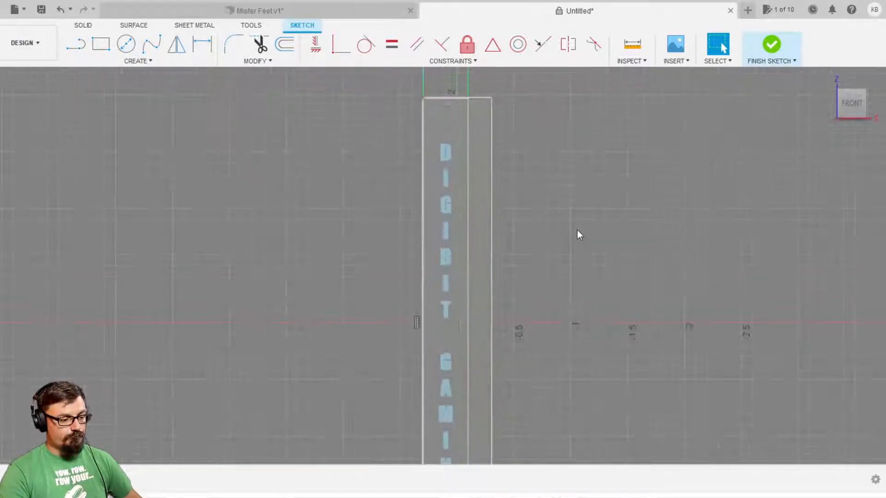
scroll(576, 235, "down", 2)
scroll(576, 235, "up", 2)
scroll(573, 232, "up", 3)
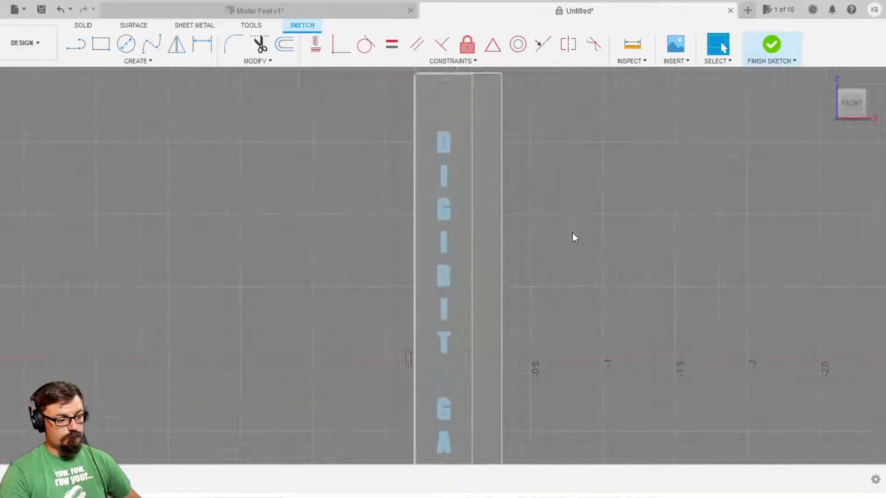
Undo the DIGIBIT GAMING text, its rectangle and their sketch, leaving only the plain plate
scroll(412, 272, "down", 2)
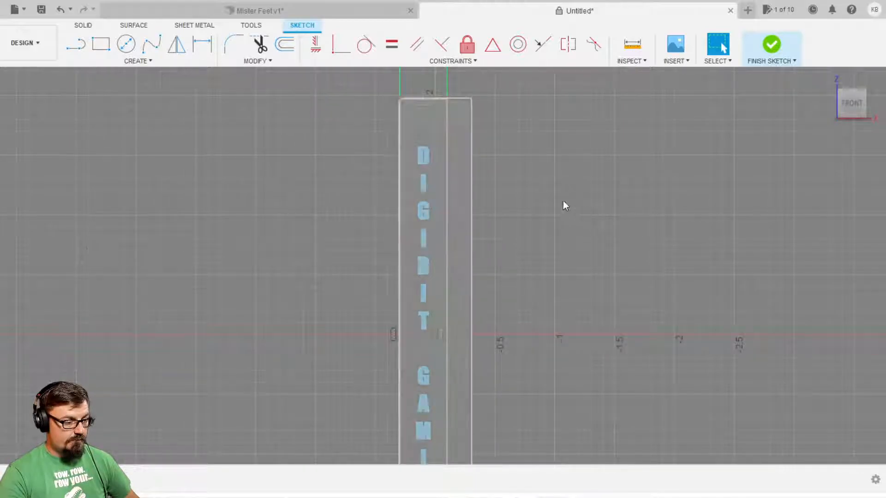
mouse_move(411, 264)
middle_mouse_down("shift")
mouse_move(484, 323)
mouse_move(568, 346)
mouse_move(609, 337)
mouse_move(616, 325)
mouse_move(516, 315)
mouse_move(452, 297)
middle_mouse_up("shift")
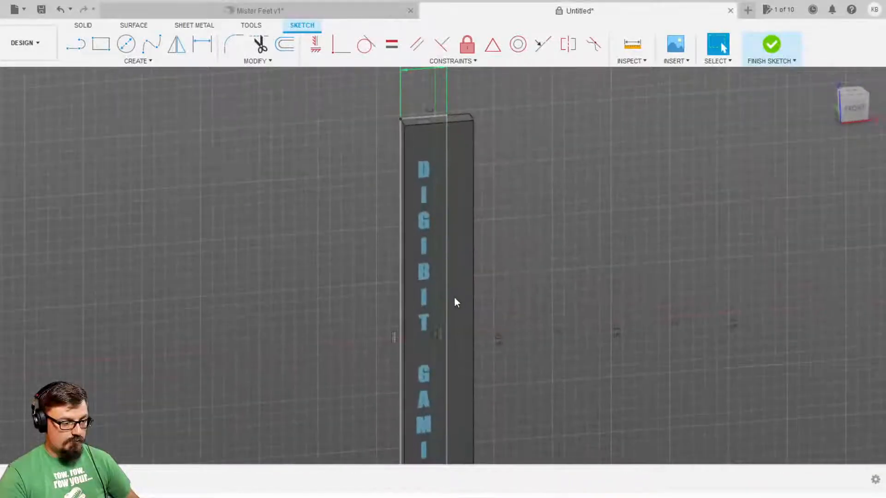
key("ctrl+z")
key("ctrl+z")
key("ctrl+z")
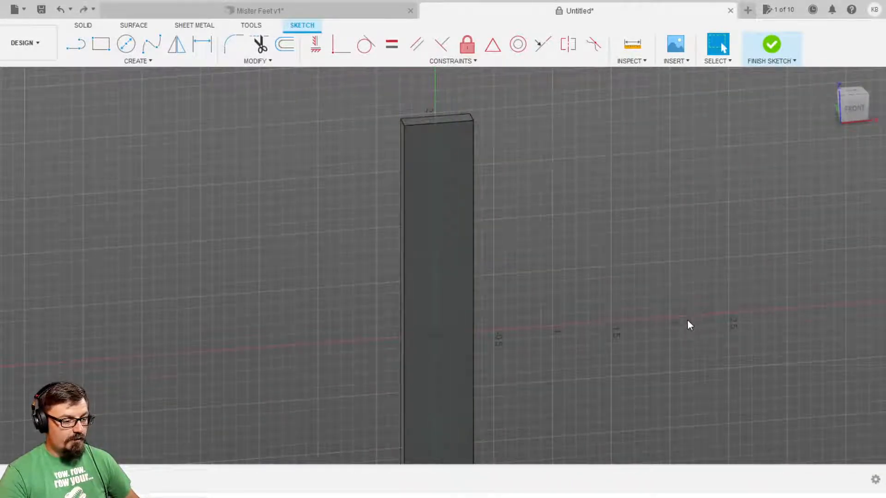
middle_click_drag(635, 397, 645, 433, "shift")
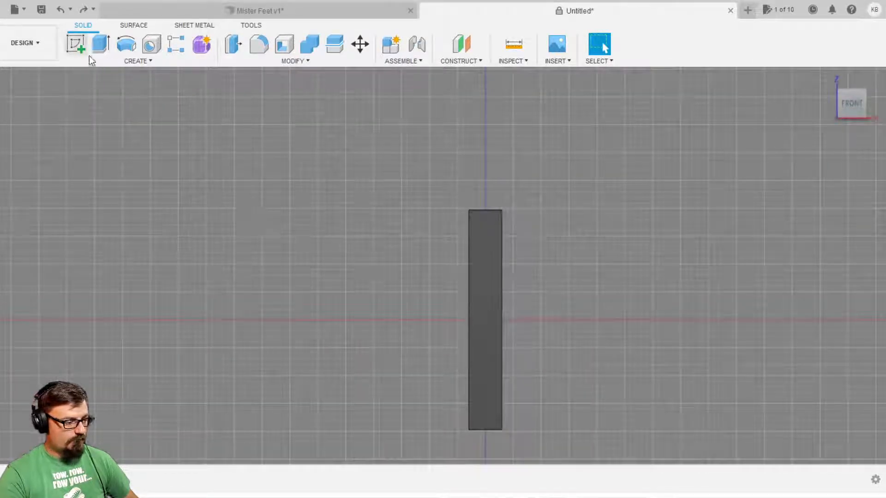
In a new front sketch, draw a full-length rectangle 10 mm wide along one long edge of the plate
left_click(77, 46)
left_click(600, 295)
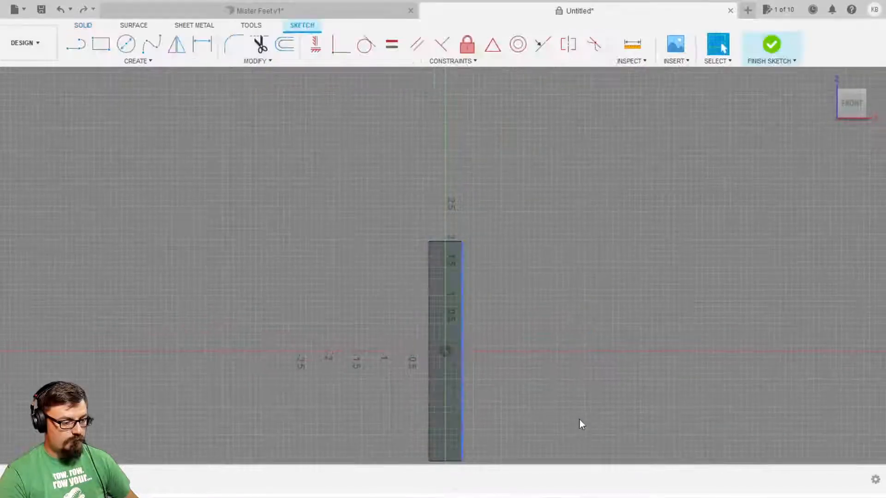
left_click(101, 44)
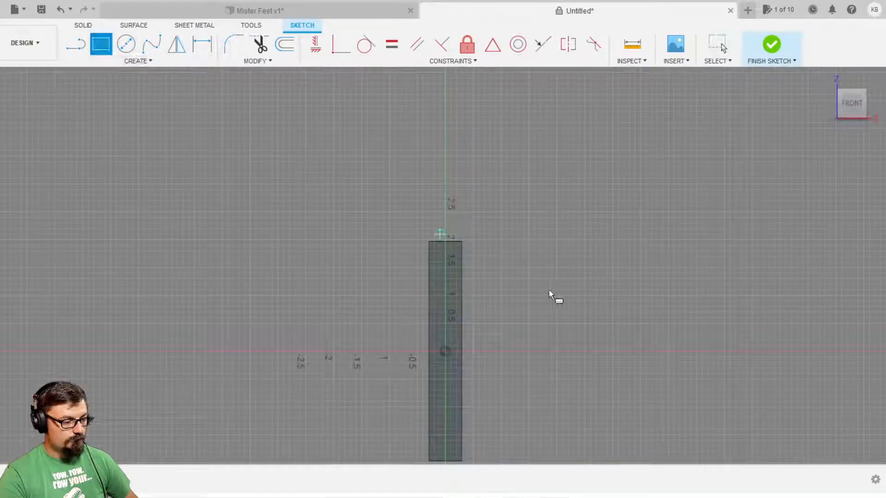
mouse_move(549, 438)
middle_mouse_down()
mouse_move(567, 425)
mouse_move(548, 318)
middle_mouse_up()
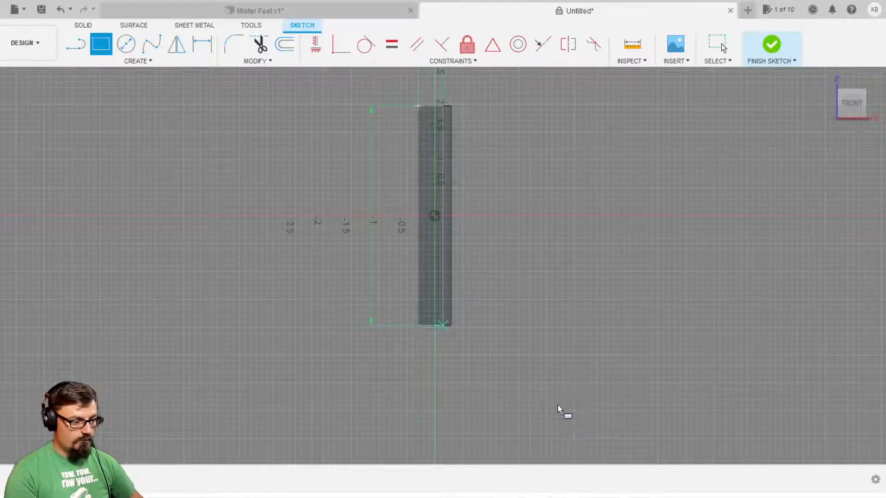
type("10mm")
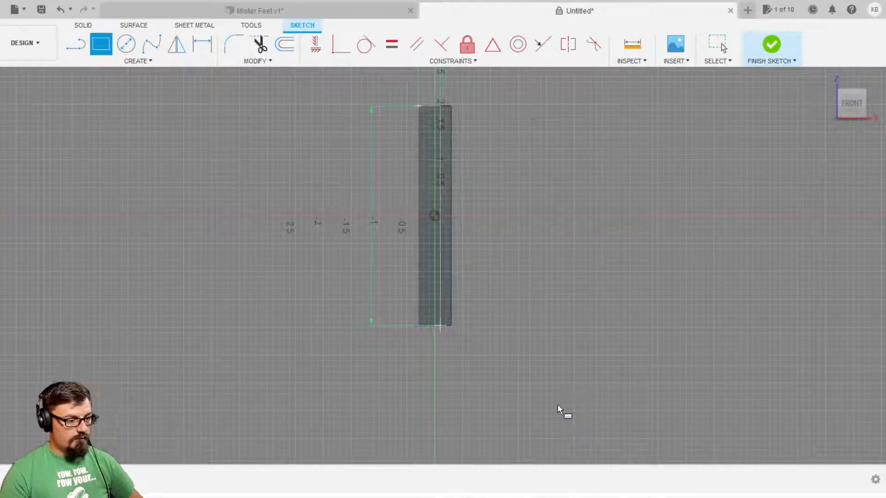
key("Return")
scroll(522, 272, "up", 5)
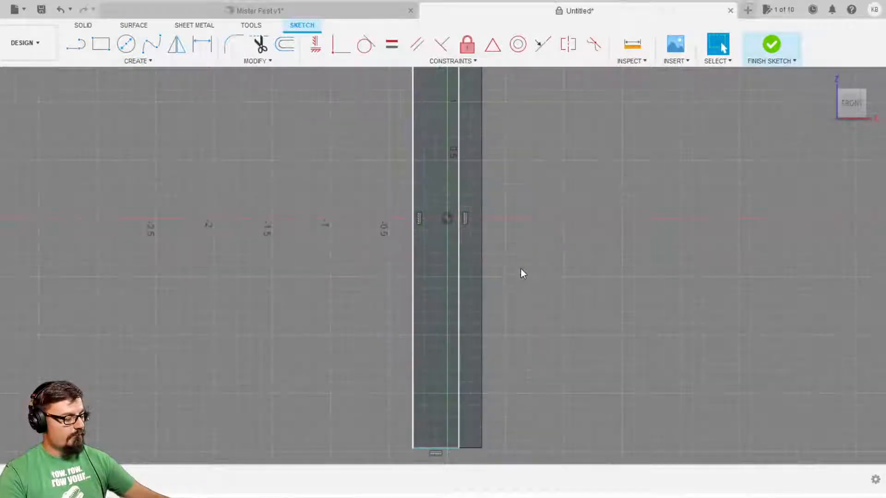
key("e")
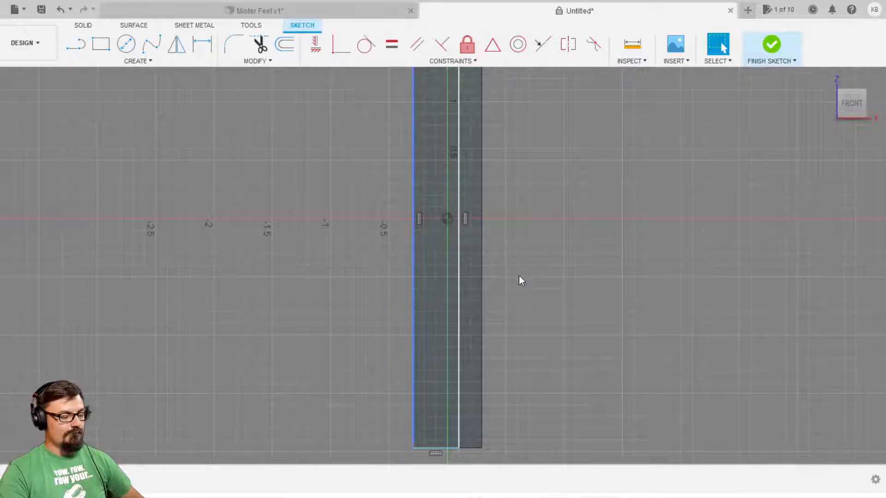
scroll(572, 212, "down", 5)
mouse_move(610, 267)
middle_mouse_down()
mouse_move(601, 421)
mouse_move(597, 332)
middle_mouse_up()
key("Escape")
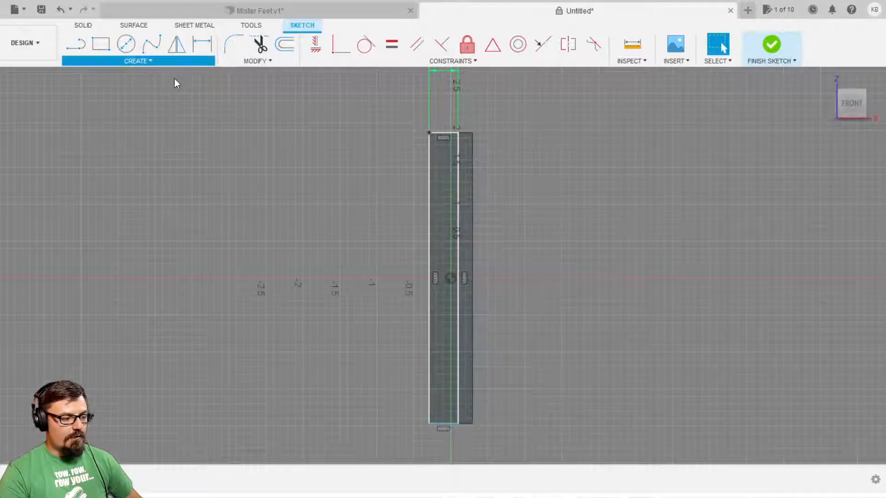
Add sketch text reading DIGIBIT GAMING in a frame spanning the 10 mm wide rectangle from corner to corner
key("l")
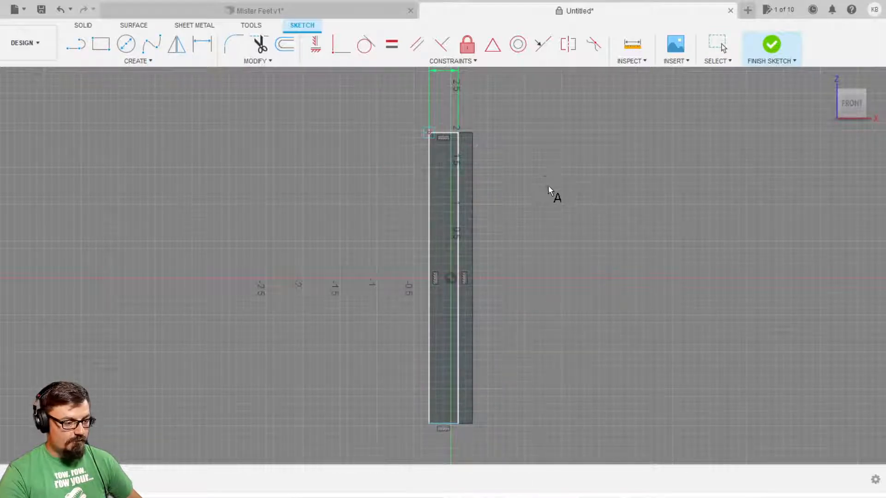
left_click(458, 423)
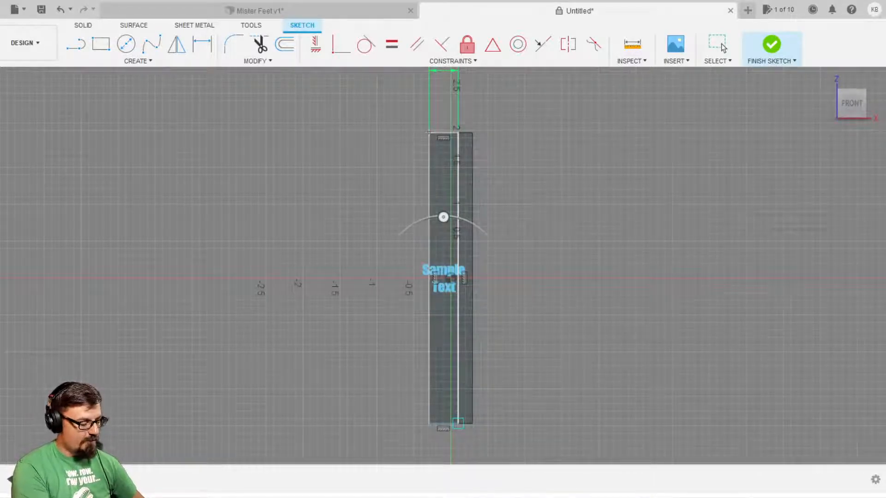
type("Mister Fe")
key("BackSpace")
key("BackSpace")
key("Return")
type("FEMING")
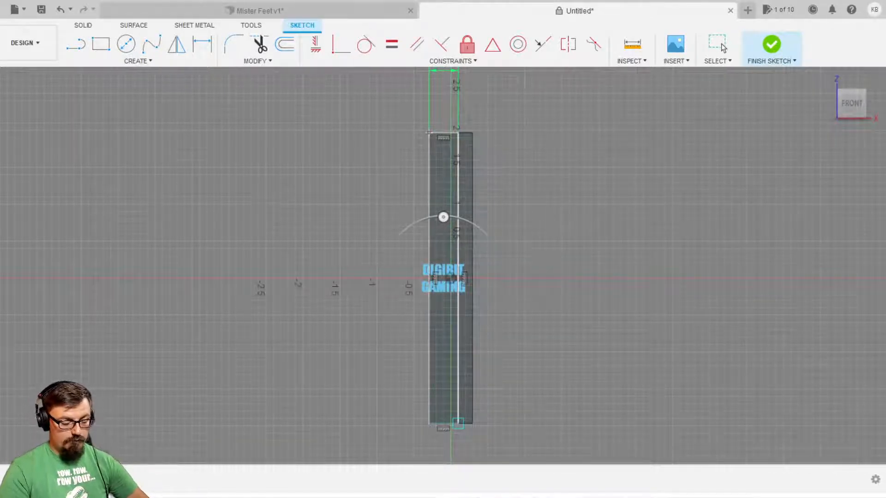
Put each letter of the DIGIBIT GAMING text on its own line to form vertical lettering, and accept the text
key("Return")
key("Right")
key("Return")
key("Right")
key("Return")
key("Right")
key("Return")
key("Right")
key("Return")
key("Right")
key("Return")
key("Right")
key("Return")
key("Right")
key("Return")
key("Right")
key("Return")
key("Right")
key("Return")
key("Right")
key("Return")
key("Right")
key("Return")
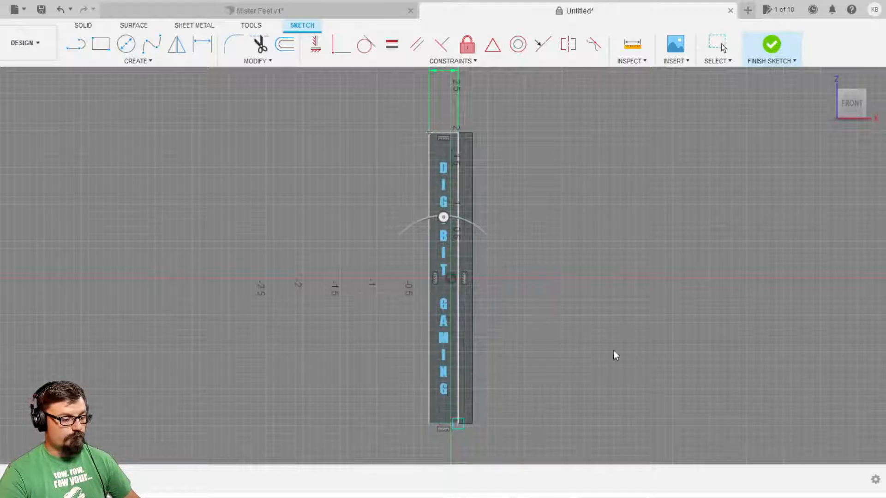
left_click(773, 262)
Finish the sketch and extrude the lettering as a cut through the full thickness of the plate
scroll(557, 215, "up", 4)
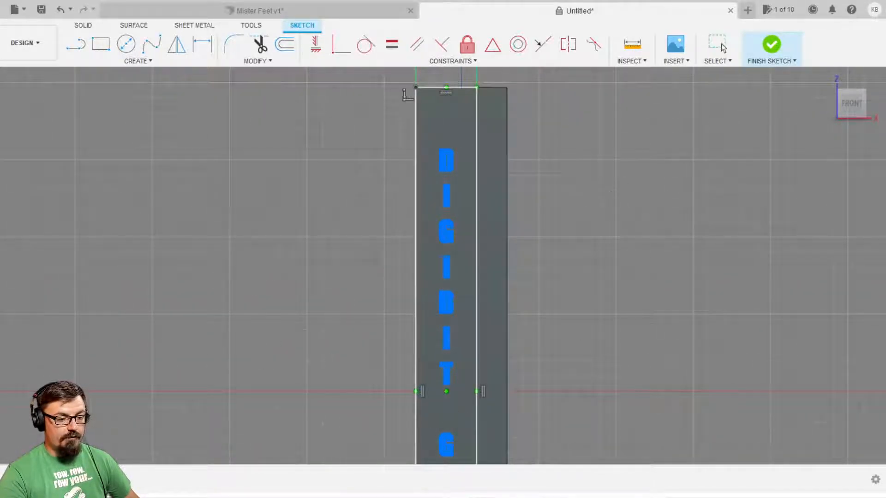
left_click(771, 44)
key("e")
left_click_drag(564, 350, 558, 301)
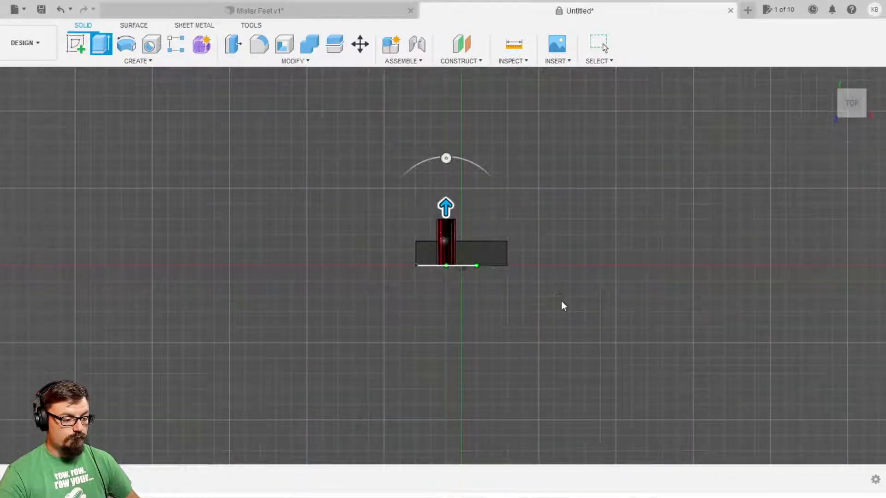
key("Return")
Start a new sketch on the back face of the plate
middle_click_drag(570, 362, 574, 198)
scroll(561, 353, "down", 1)
middle_click_drag(572, 291, 830, 241, "shift")
left_click(853, 103)
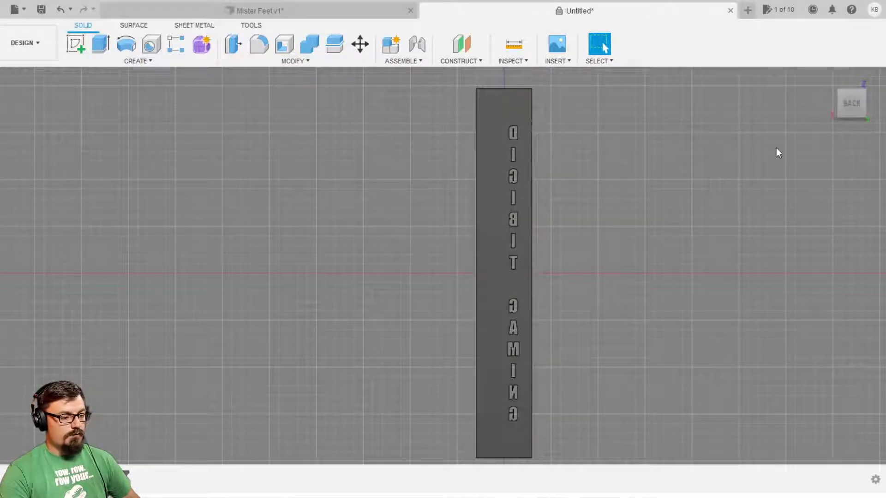
left_click(76, 46)
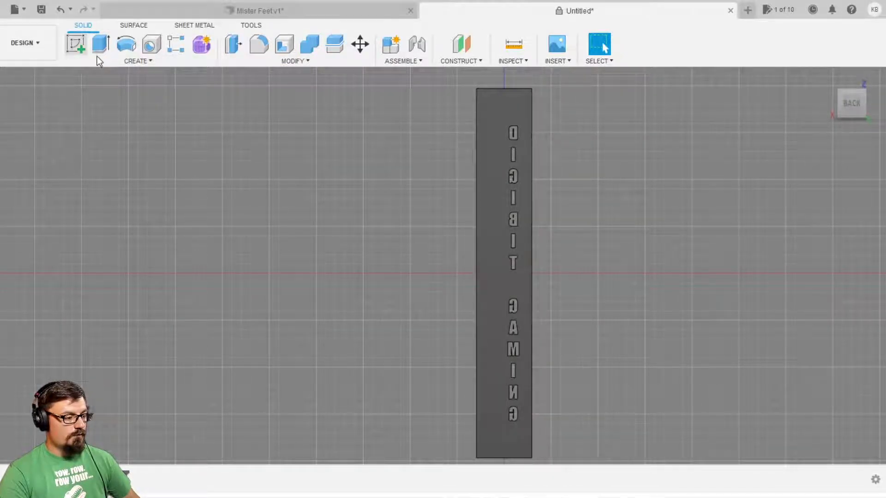
left_click(499, 112)
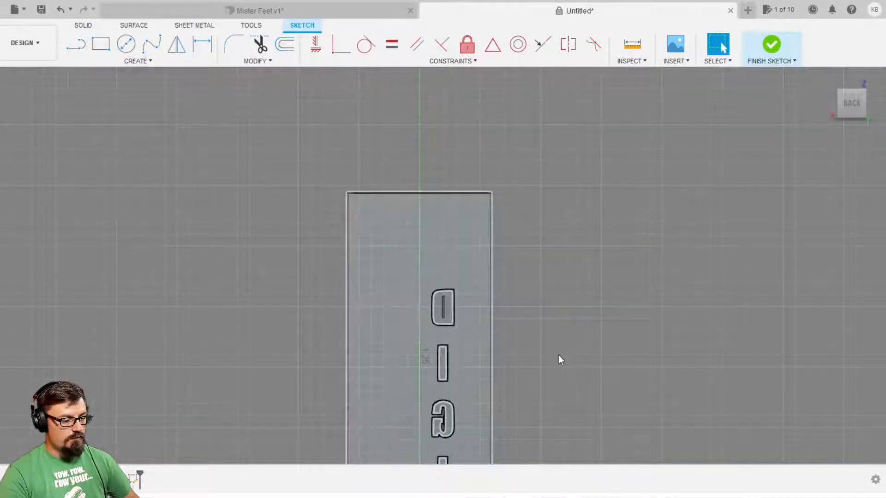
Draw a 0.157 line down the long edge from the plate's top corner, plus a line across the plate from its end
key("l")
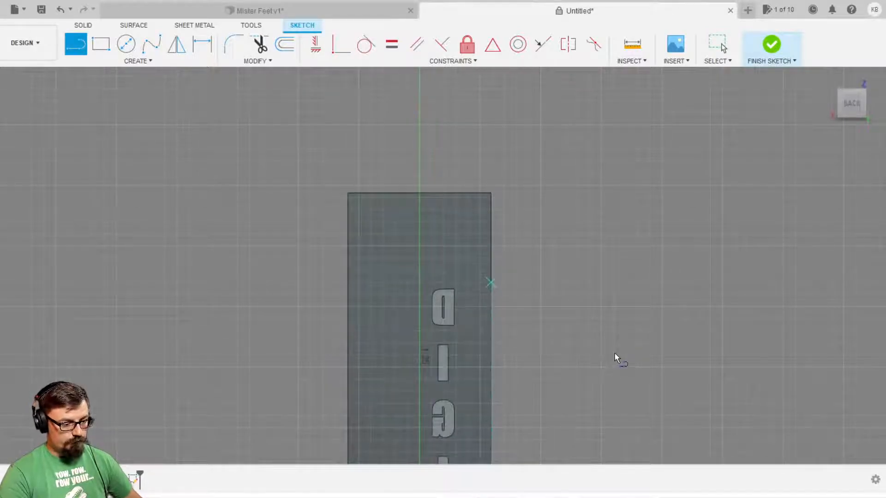
left_click(491, 193)
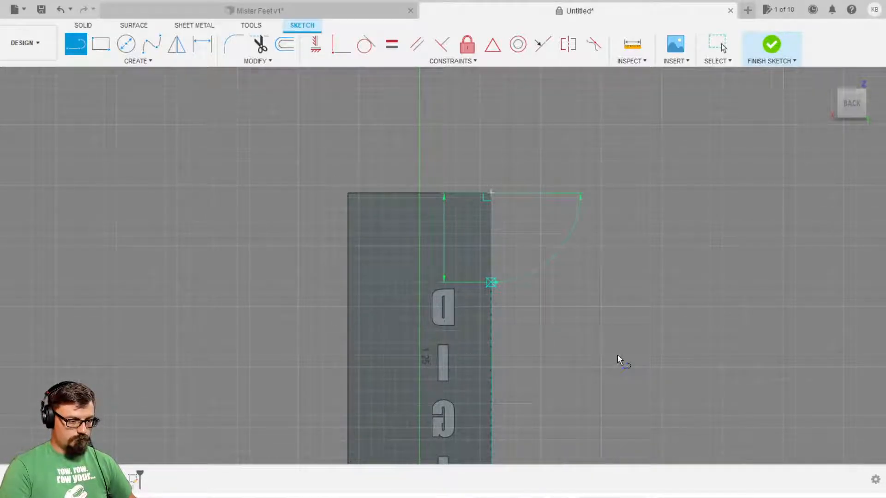
type("8")
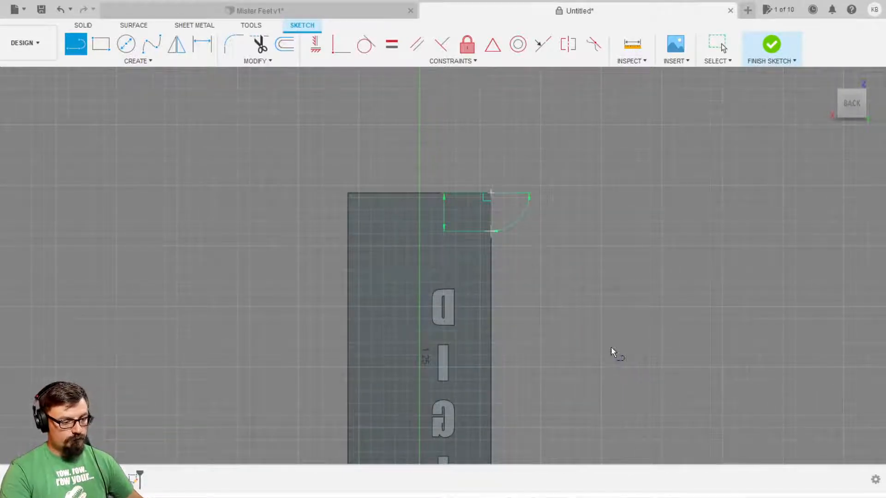
key("Return")
left_click(619, 291)
left_click(439, 287)
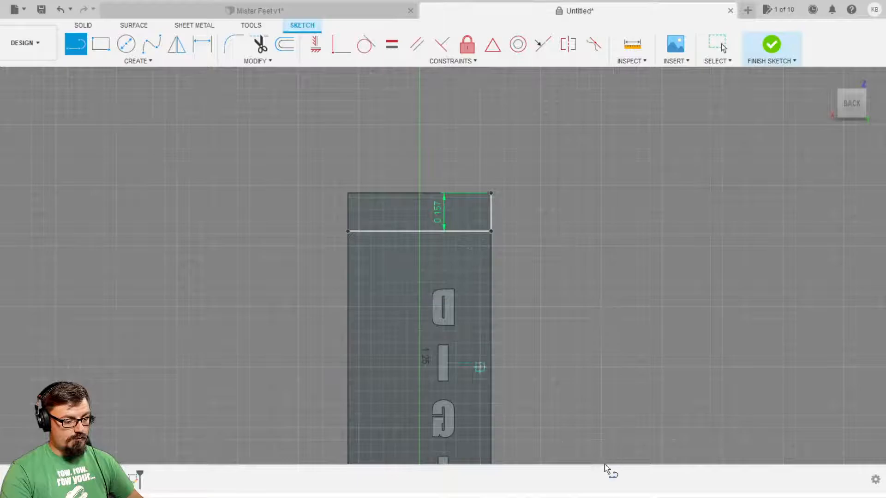
scroll(603, 465, "down", 1)
key("Escape")
Draw a 0.315 line up the long edge from the plate's bottom corner, plus a line across the plate from its end
middle_click_drag(603, 464, 573, 126)
middle_click_drag(597, 395, 593, 118)
key("l")
left_click(453, 351)
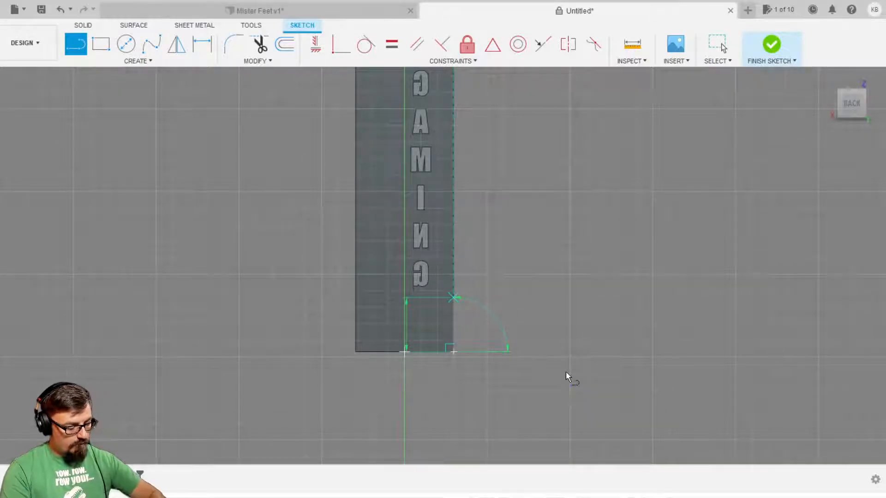
key("Escape")
key("Escape")
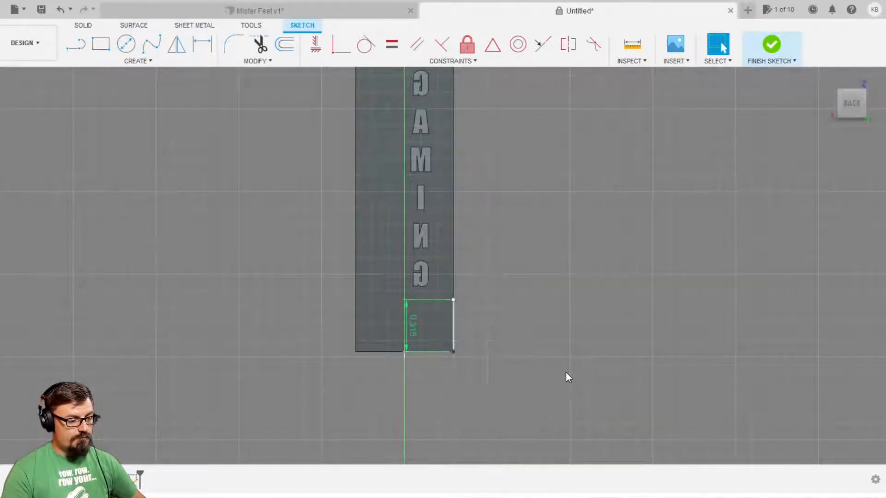
key("l")
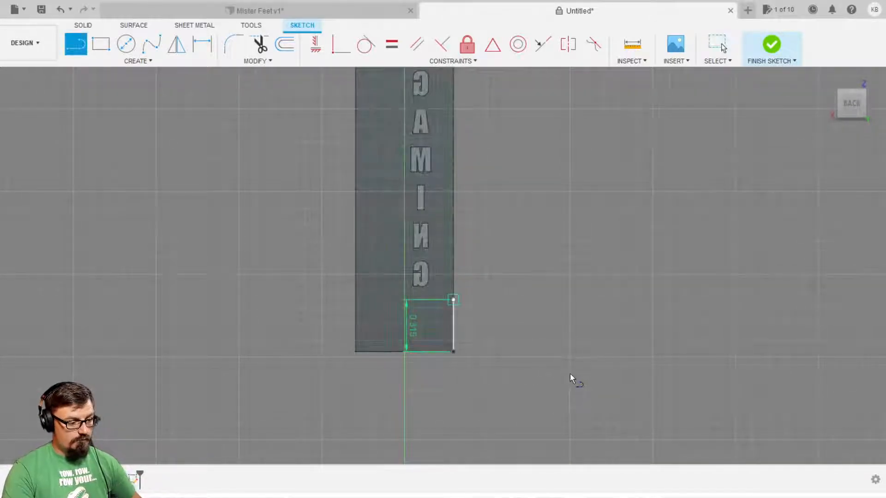
left_click_drag(458, 380, 448, 380)
left_click(450, 374)
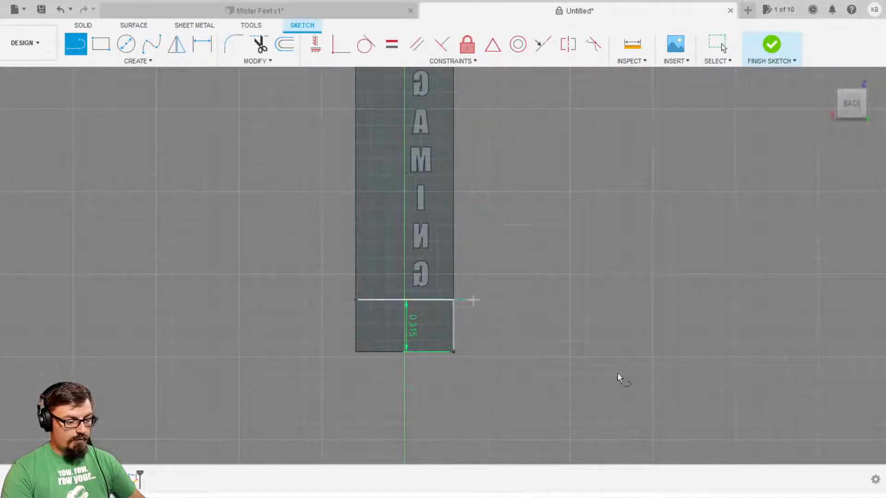
Delete the line across the plate above the lettering and the 0.157 edge line at the top corner
scroll(555, 399, "down", 5)
scroll(536, 351, "down", 2)
middle_click_drag(551, 236, 531, 404)
middle_click_drag(500, 362, 527, 358, "shift")
scroll(526, 356, "up", 5)
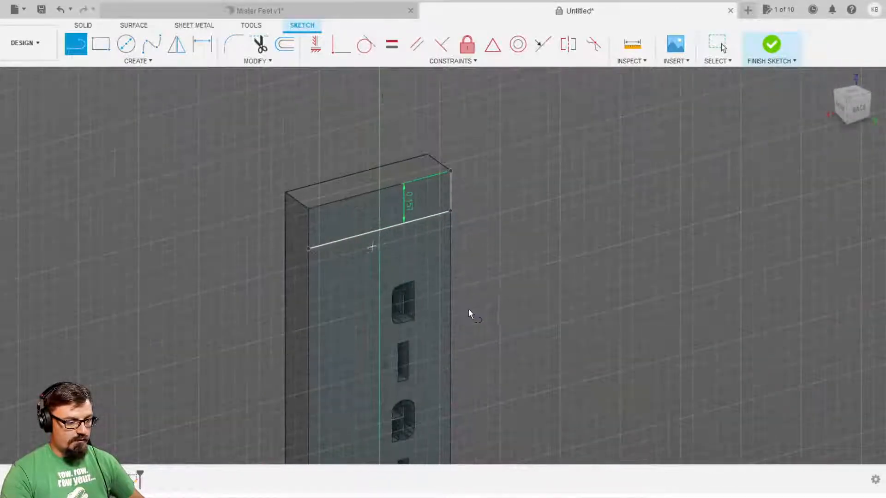
key("Escape")
middle_click_drag(559, 452, 528, 316)
scroll(530, 318, "down", 2)
key("l")
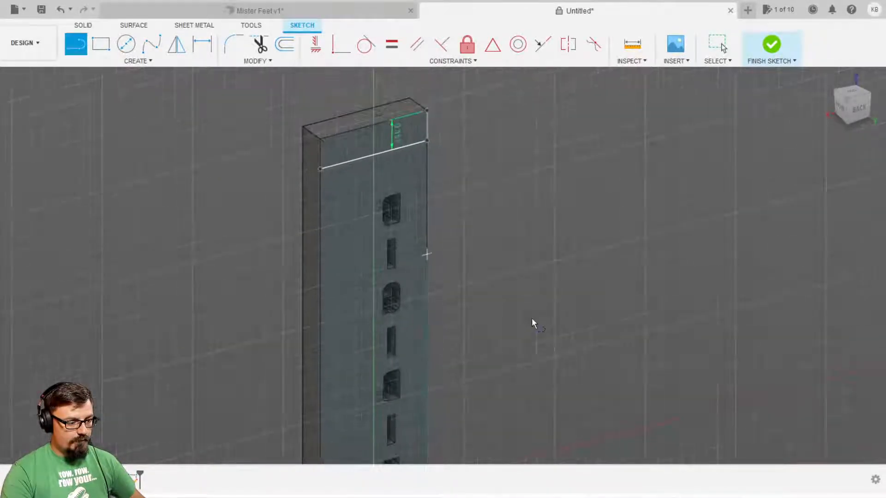
key("Escape")
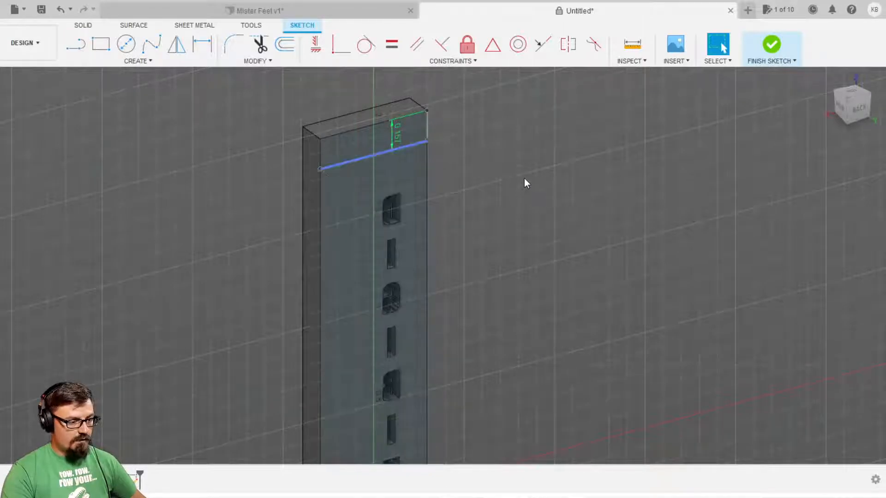
key("Delete")
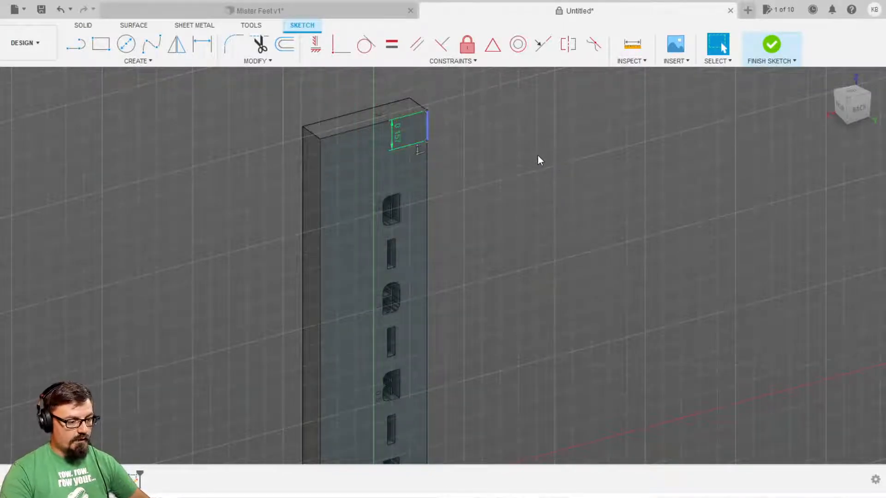
key("Delete")
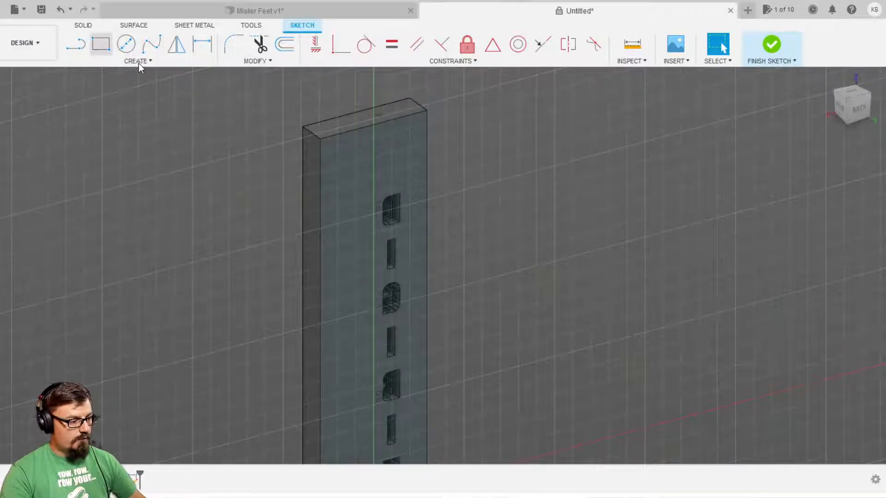
Draw a 0.315 line down the long edge from the plate's top corner
key("l")
left_click(427, 110)
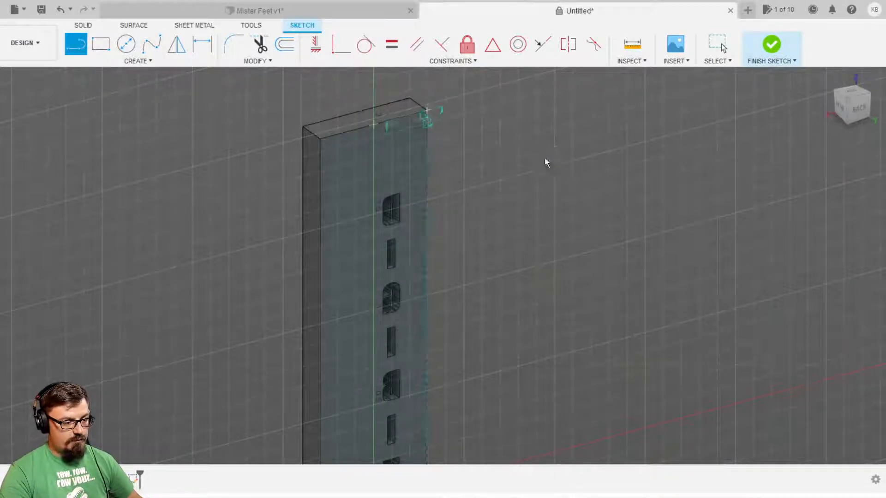
type("4mm")
key("Return")
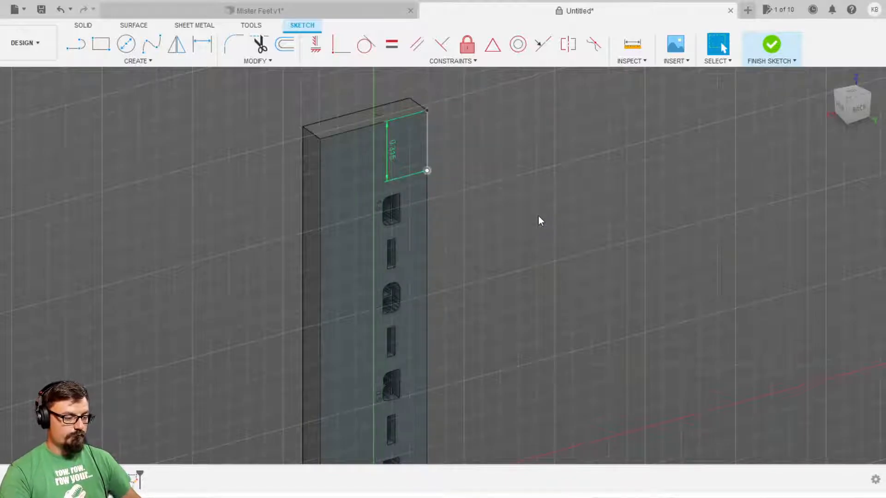
key("l")
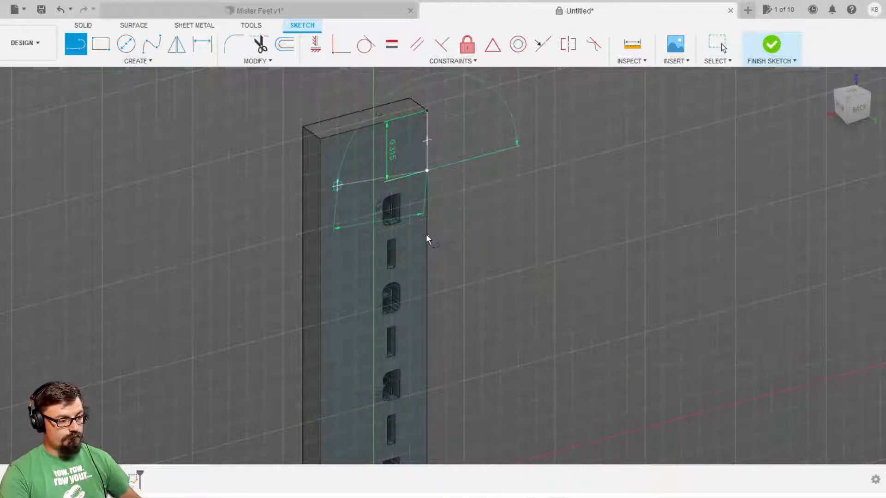
key("Return")
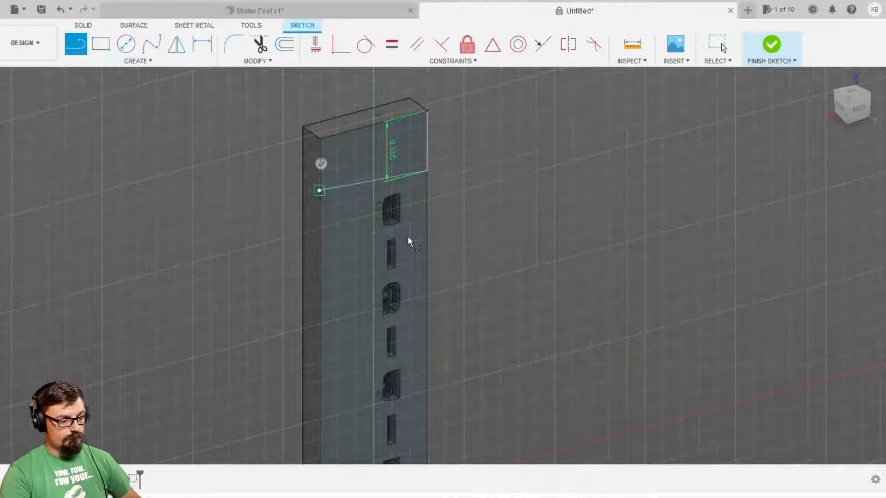
key("Escape")
key("ctrl+z")
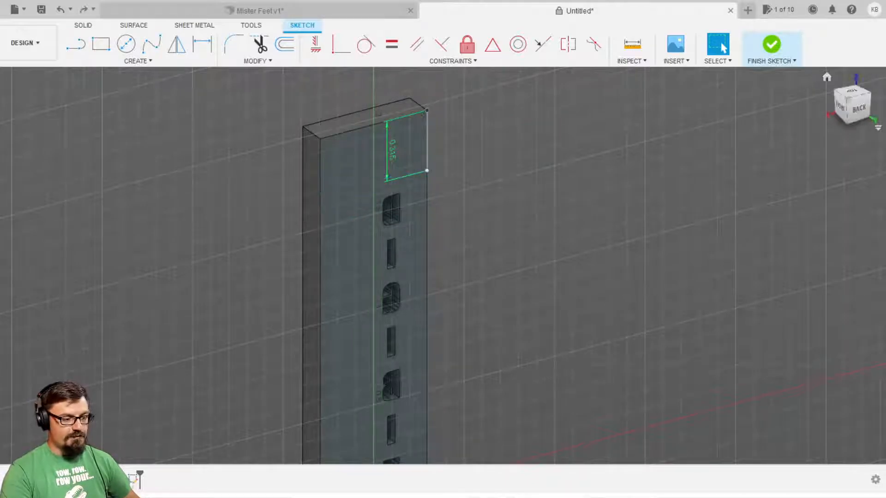
Draw a line straight across the plate from the end of the top 0.315 edge line to the opposite long edge
left_click(858, 108)
key("l")
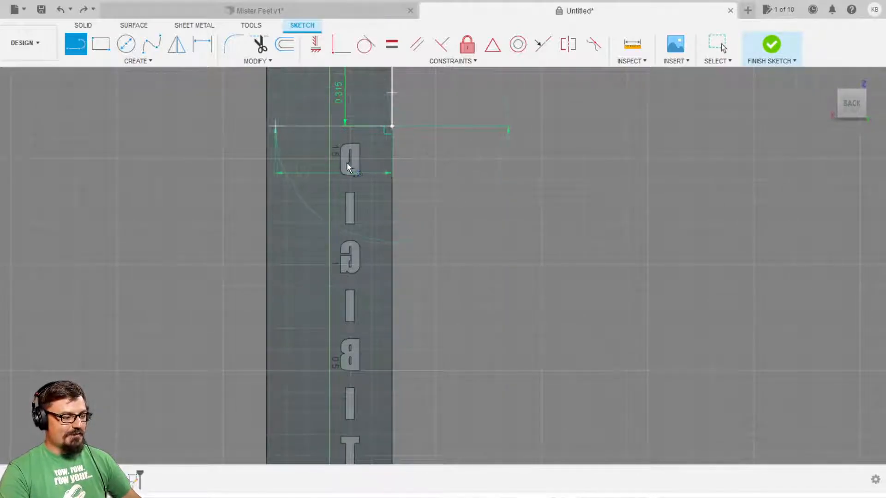
left_click(267, 126)
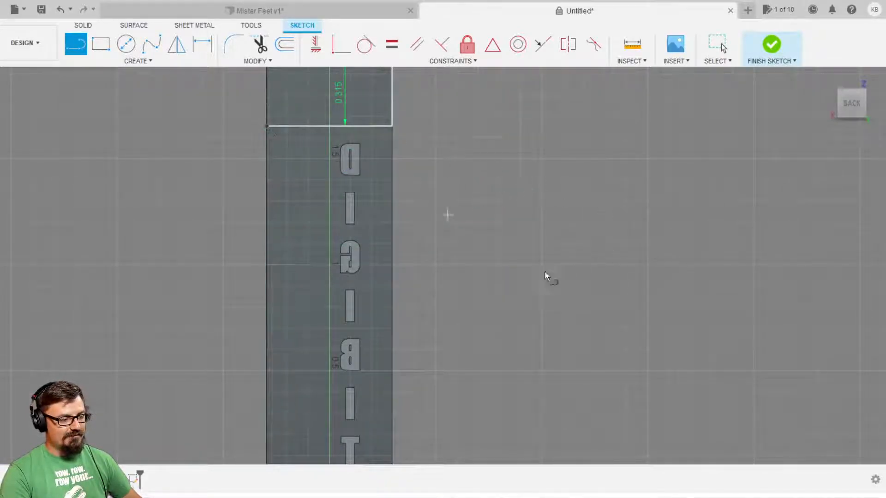
scroll(540, 275, "down", 3)
scroll(553, 191, "down", 1)
key("Escape")
Extrude the top end section 7 mm outward from the plate's back
key("ctrl+a")
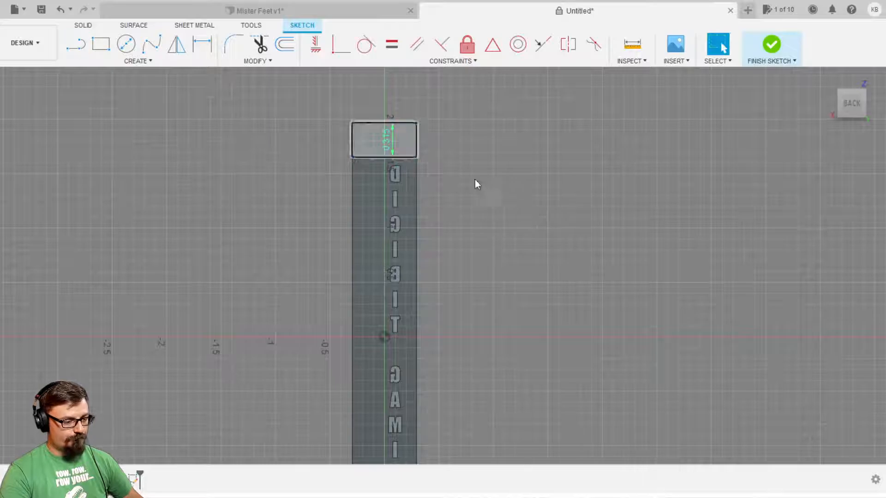
key("e")
middle_click_drag(547, 166, 549, 242, "shift")
left_click_drag(487, 271, 484, 288)
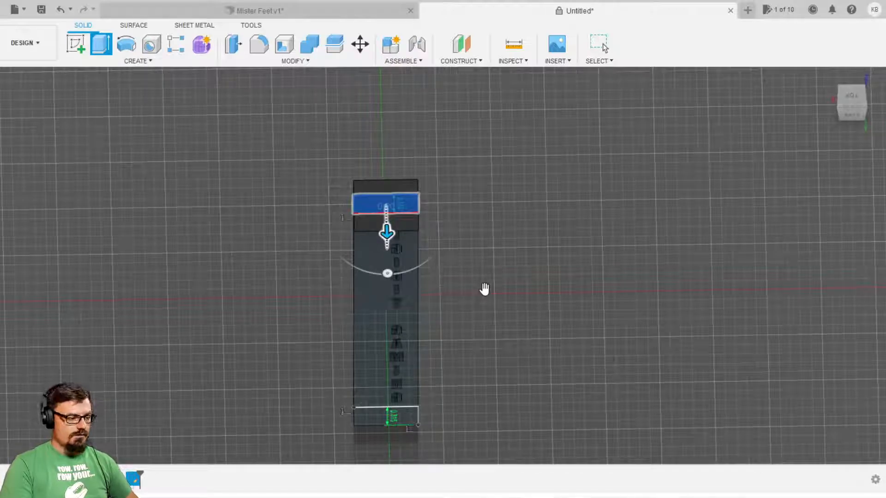
key("Return")
key("e")
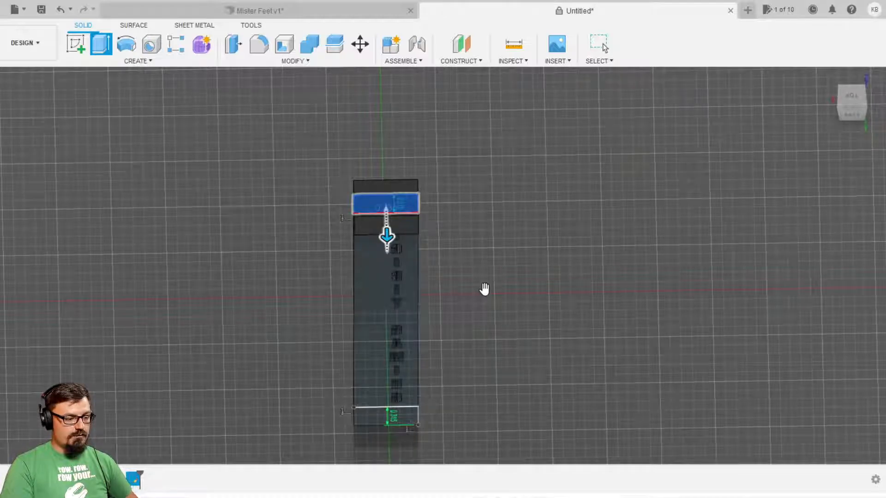
key("BackSpace")
key("BackSpace")
key("BackSpace")
type("7mm")
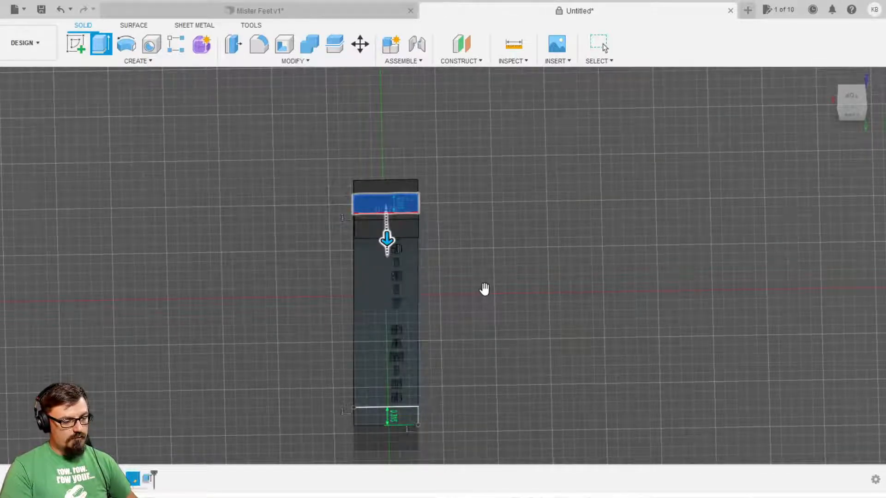
key("Return")
scroll(509, 339, "down", 3)
middle_click_drag(556, 457, 539, 433, "shift")
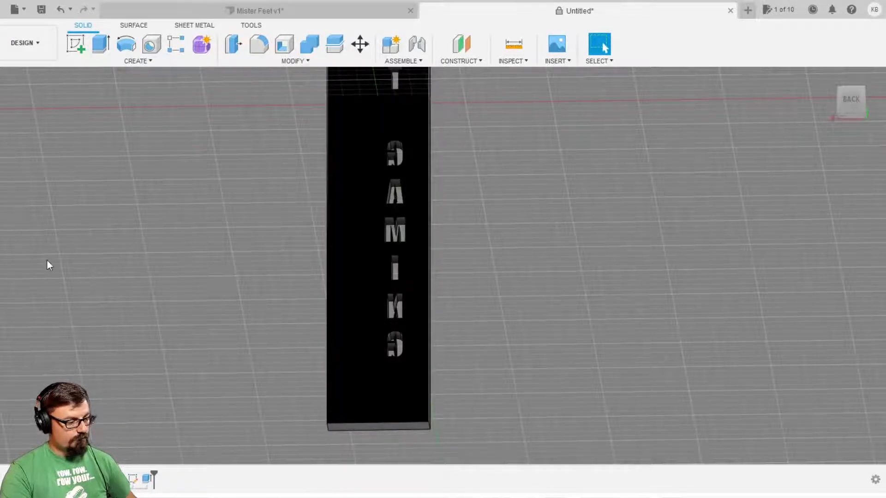
Show the back sketch again and extrude the bottom end section 7 mm outward from the plate's back
left_click(47, 261)
left_click(513, 477)
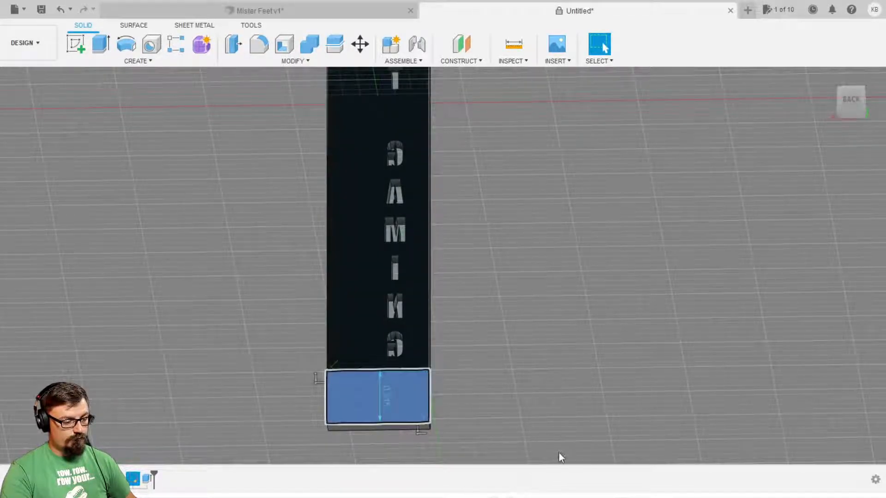
key("e")
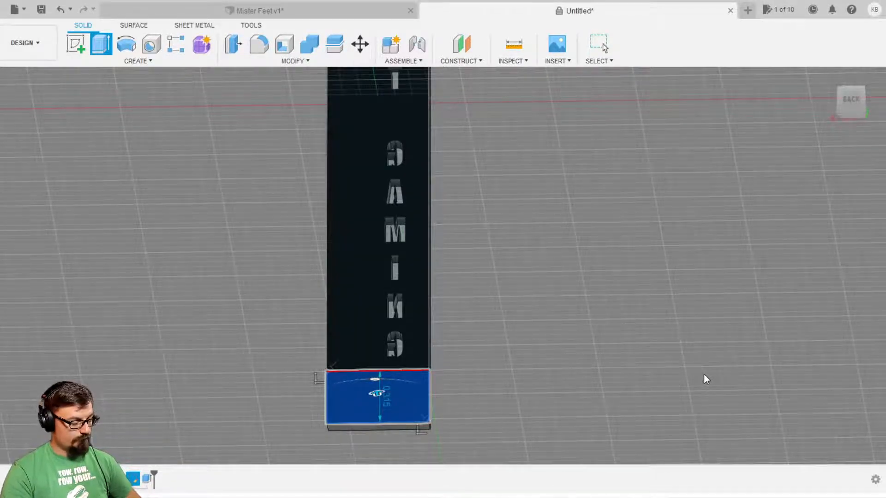
type("7mm")
key("Return")
scroll(498, 383, "down", 5)
middle_click_drag(408, 381, 398, 438, "shift")
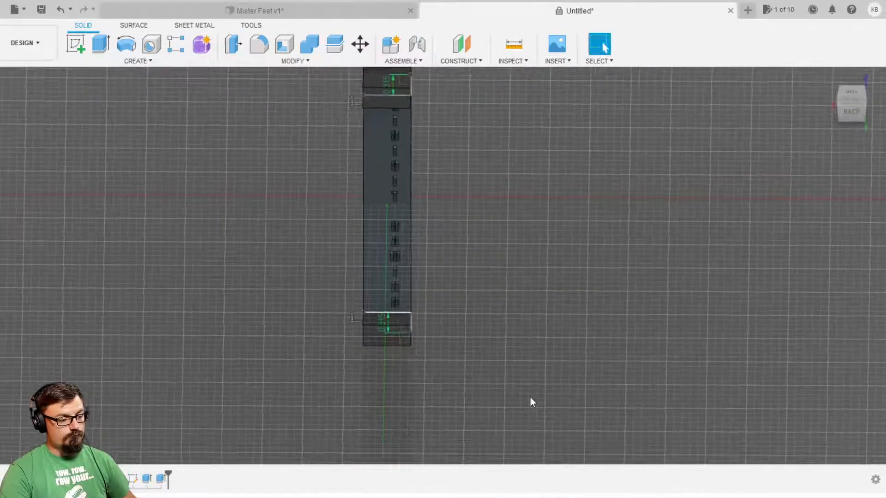
Reopen the back sketch and draw a lengthwise line beside the lettering, joining the two lines that bound the end sections
scroll(496, 389, "up", 5)
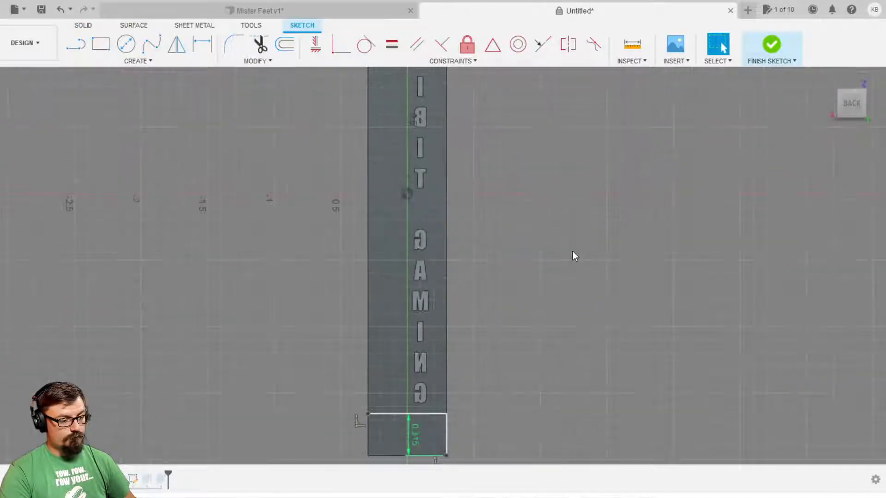
mouse_move(570, 284)
middle_mouse_down()
mouse_move(558, 421)
mouse_move(568, 281)
mouse_move(560, 325)
middle_mouse_up()
scroll(569, 276, "down", 1)
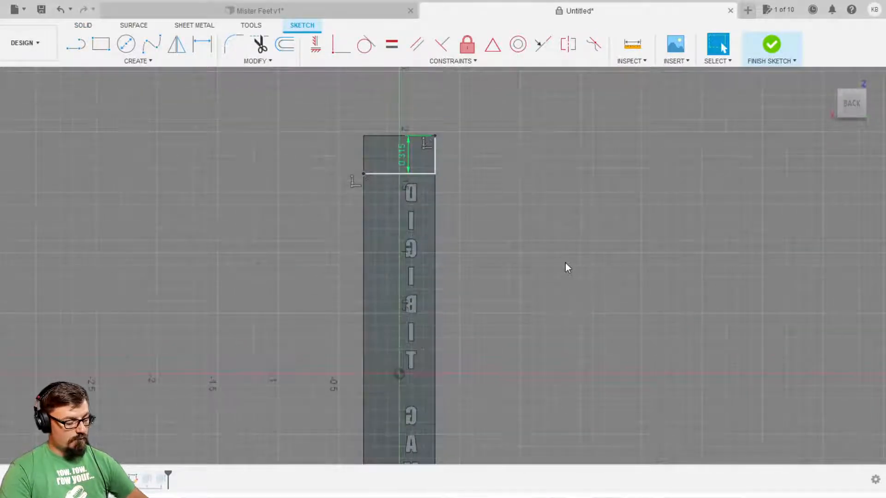
key("l")
scroll(533, 226, "up", 5)
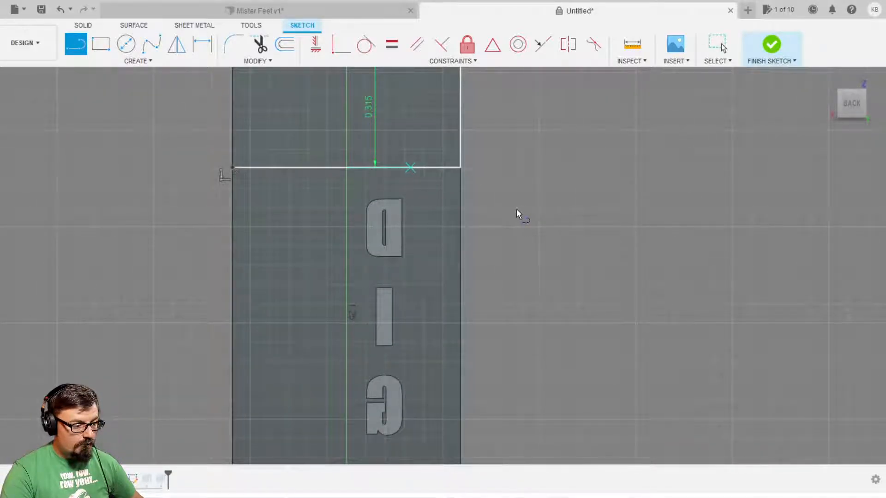
left_click(517, 210)
scroll(516, 391, "down", 2)
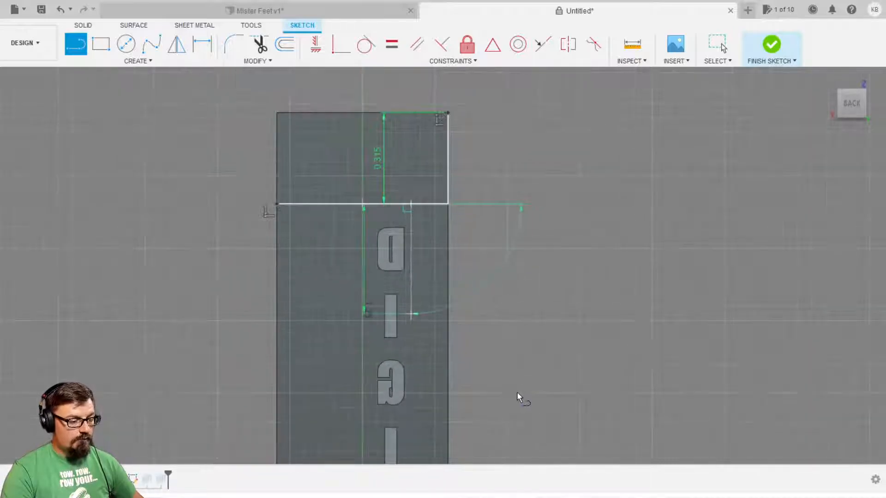
scroll(517, 392, "down", 5)
middle_click_drag(527, 441, 524, 251)
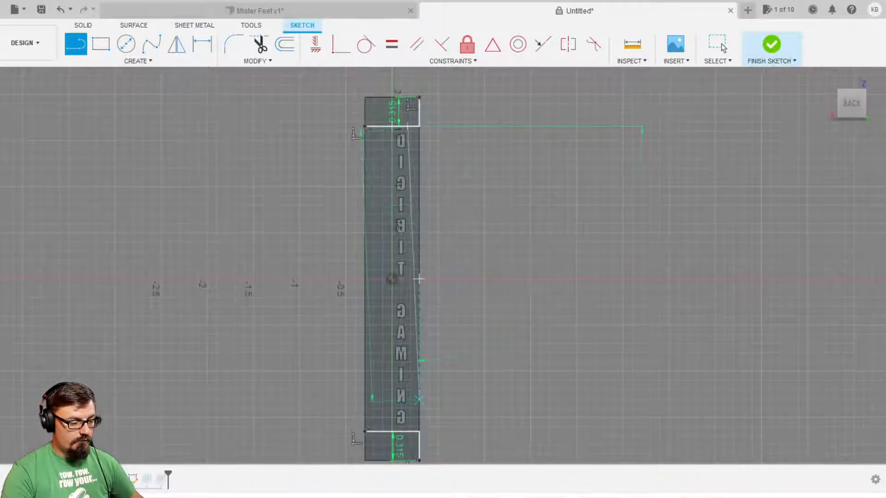
scroll(406, 430, "up", 5)
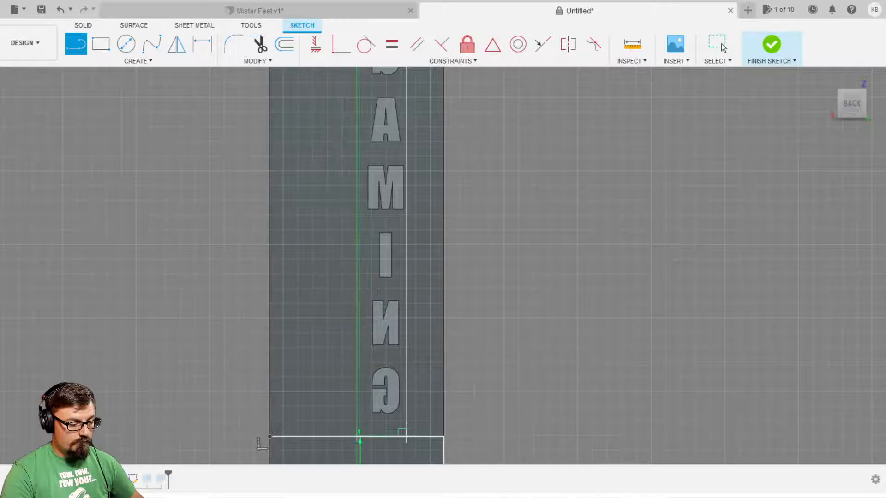
left_click(406, 436)
key("Escape")
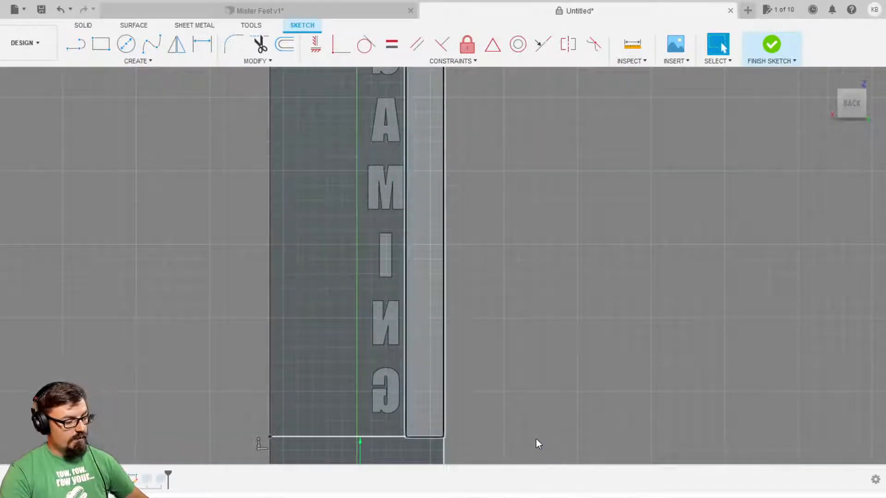
Extrude the narrow strip between the lettering and the long edge outward from the plate's back
key("e")
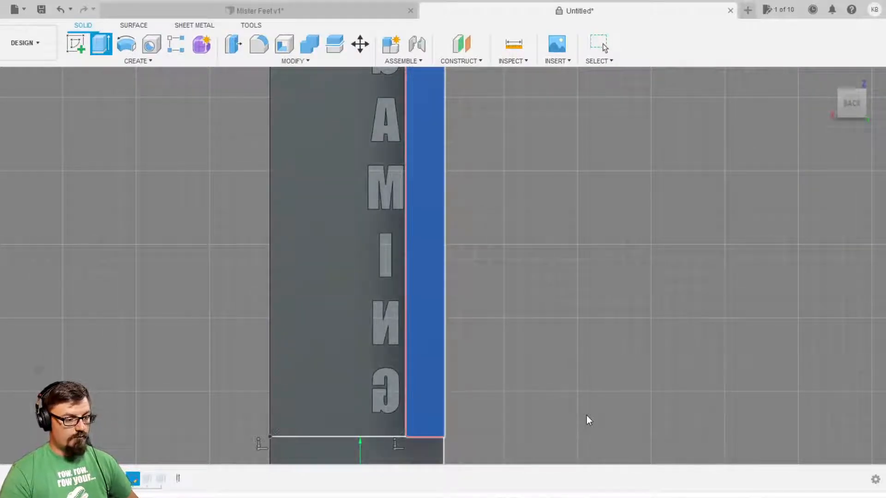
key("Return")
scroll(585, 415, "down", 5)
middle_click_drag(403, 339, 457, 340, "shift")
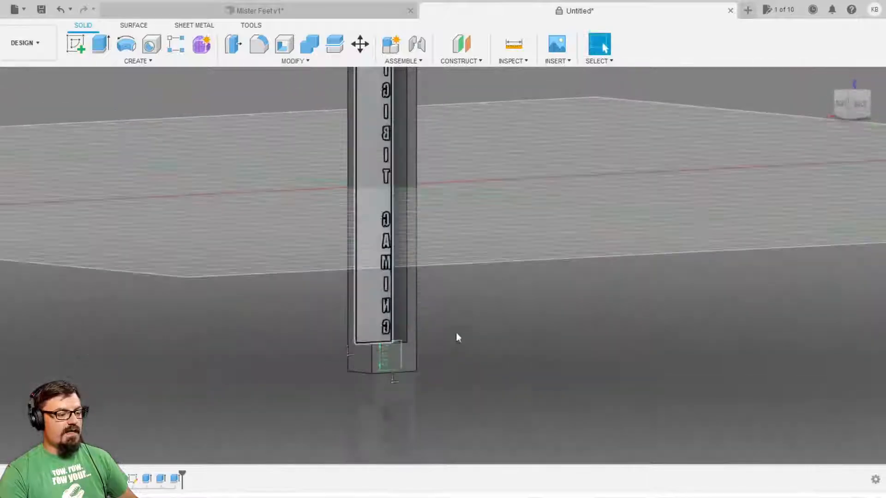
middle_click_drag(494, 278, 737, 286, "shift")
middle_click_drag(499, 199, 312, 257, "shift")
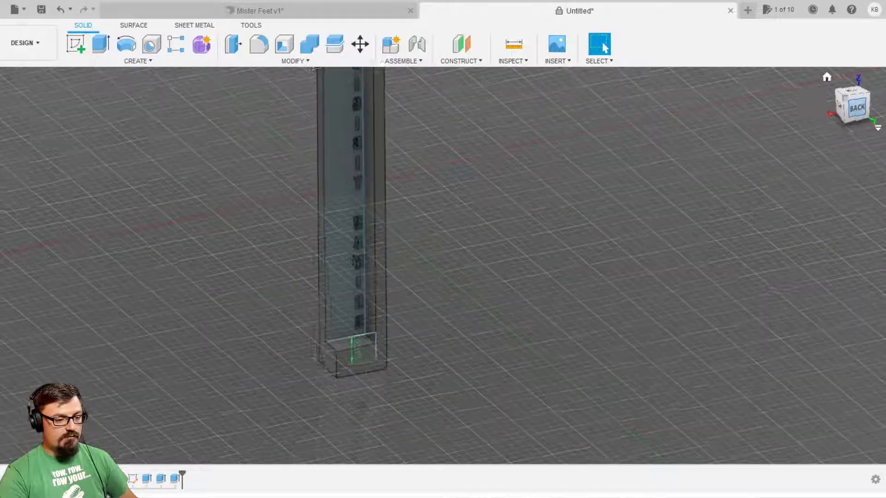
In the back sketch, draw a 0.75 line up the long edge opposite the raised strip, starting at the edge's midpoint
left_click(858, 108)
scroll(517, 294, "down", 3)
scroll(515, 294, "up", 3)
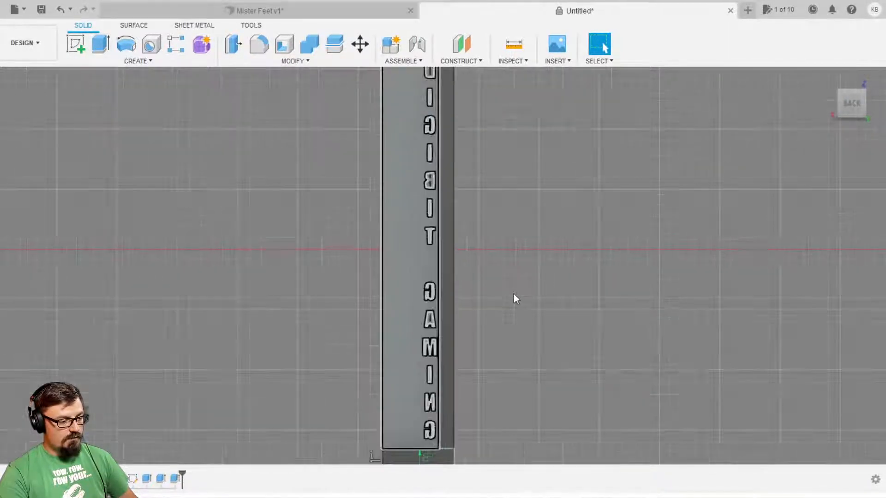
double_click(86, 264)
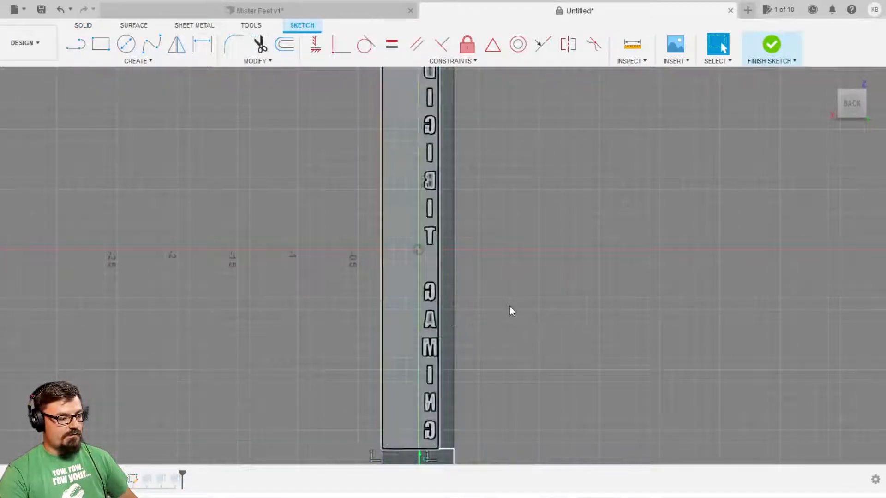
left_click(138, 61)
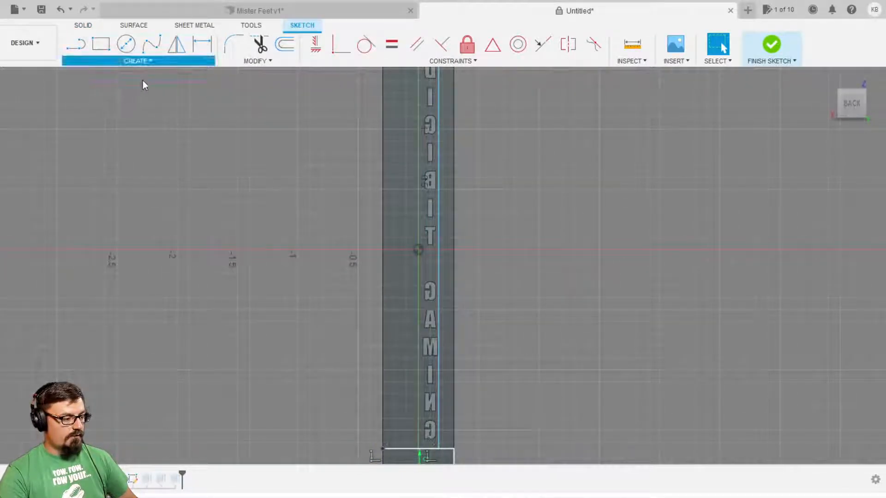
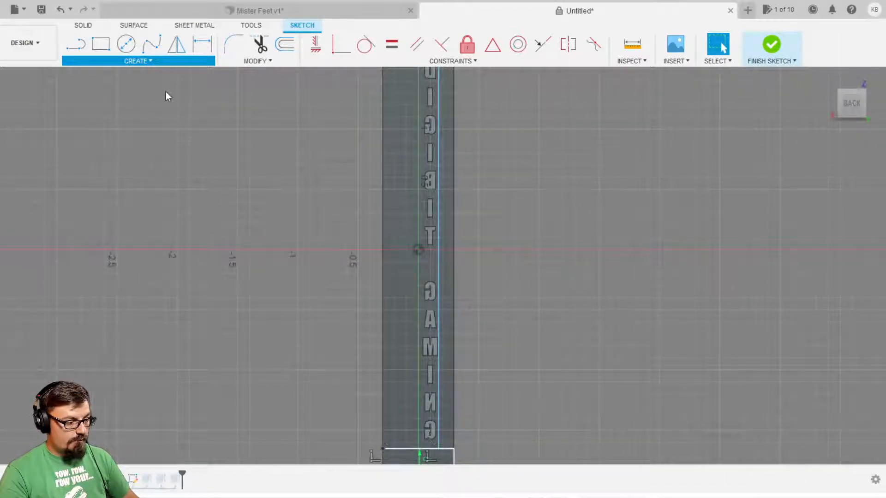
key("l")
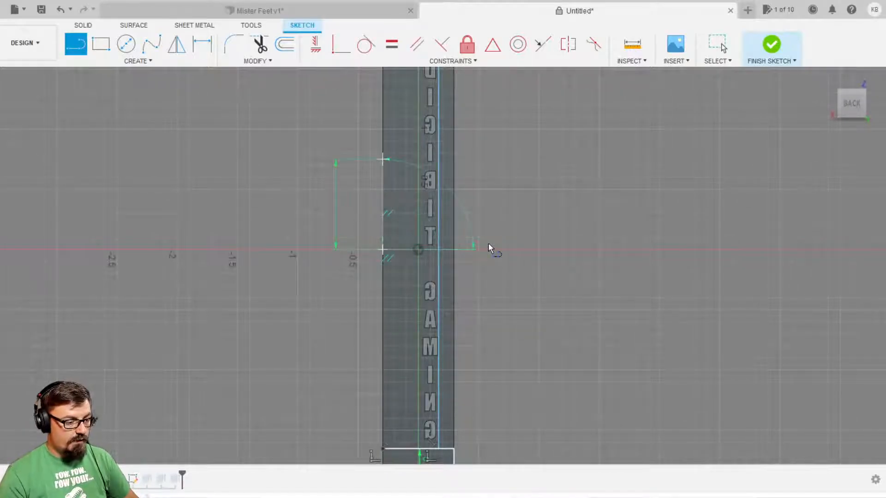
key("Escape")
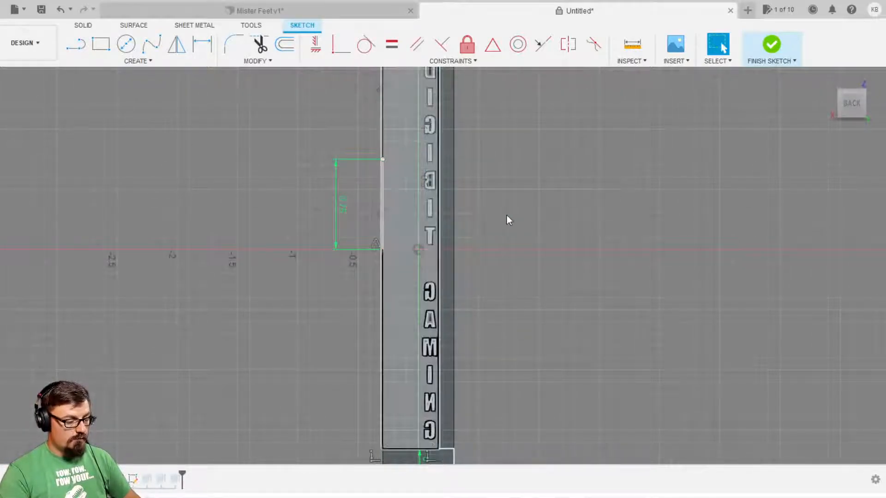
Draw a 1.50 line down the same long edge from the upper end of the 0.75 line
key("l")
left_click(480, 198)
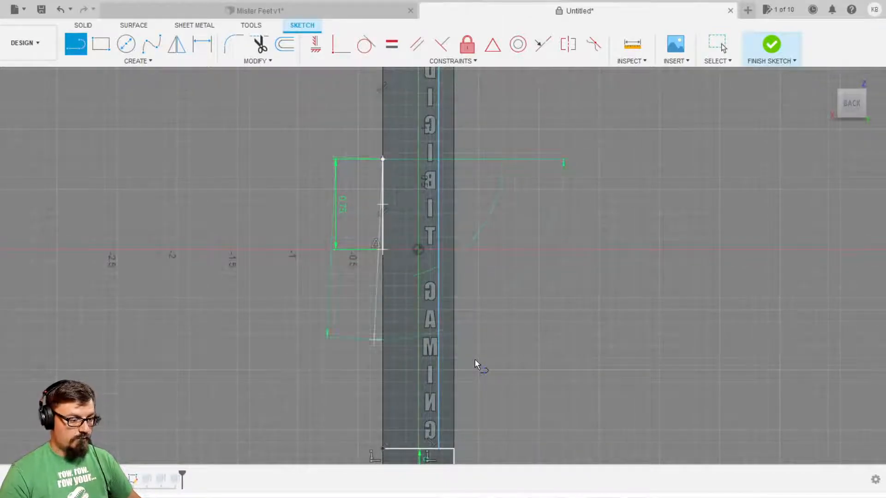
left_click(480, 422)
key("Escape")
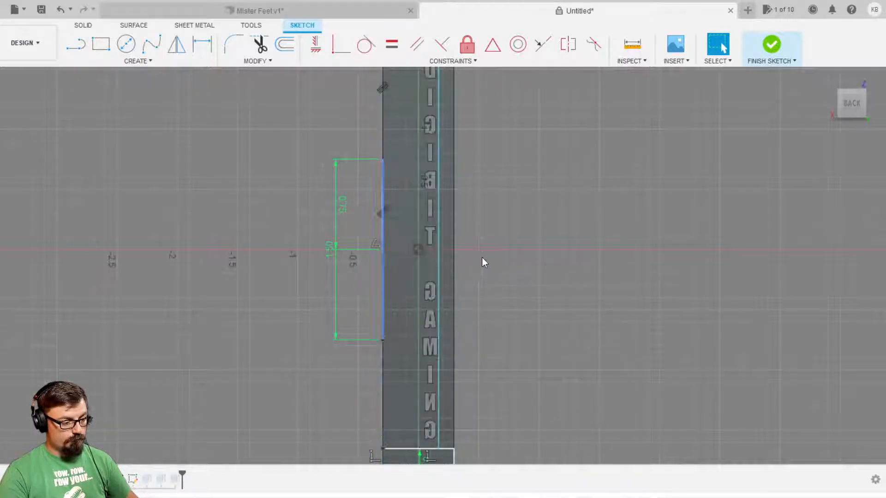
Delete the 0.75 line from the long edge, keeping the 1.50 line
left_click(478, 285)
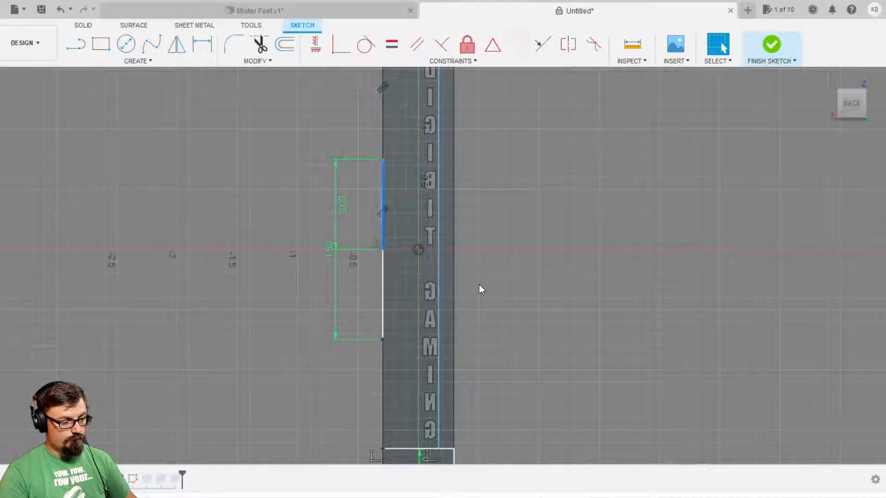
key("Delete")
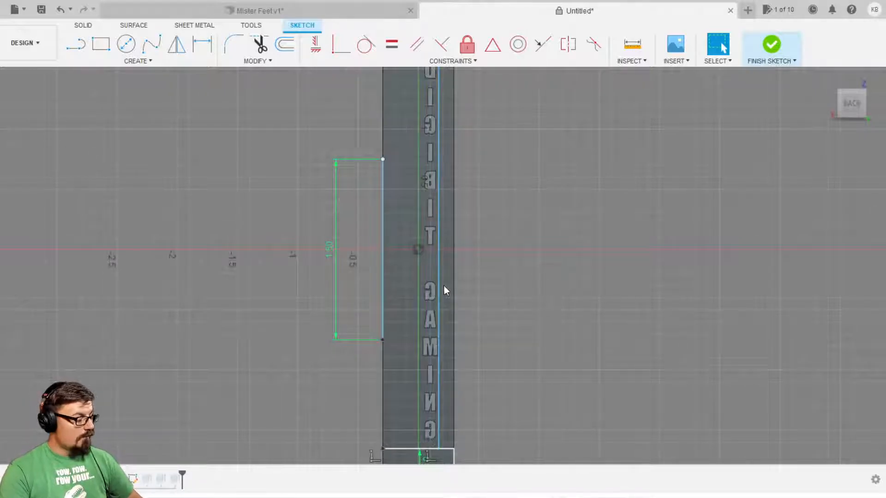
left_click(384, 299)
scroll(487, 295, "up", 2)
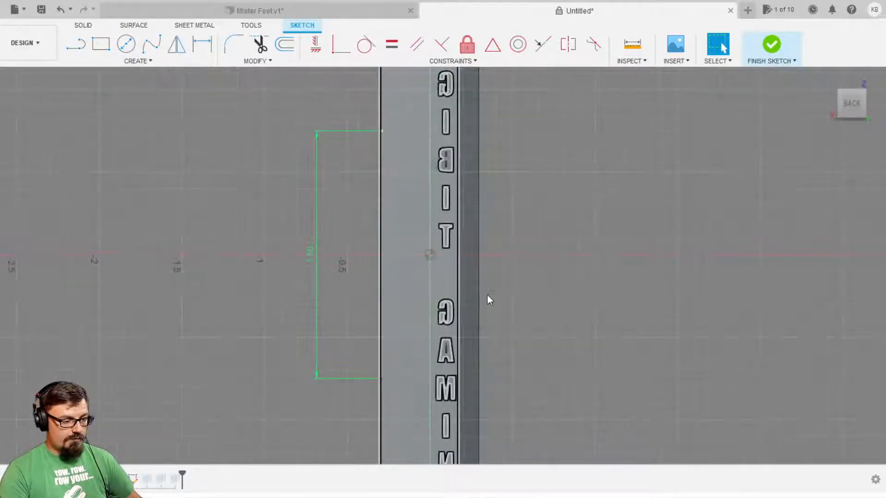
scroll(475, 309, "down", 3)
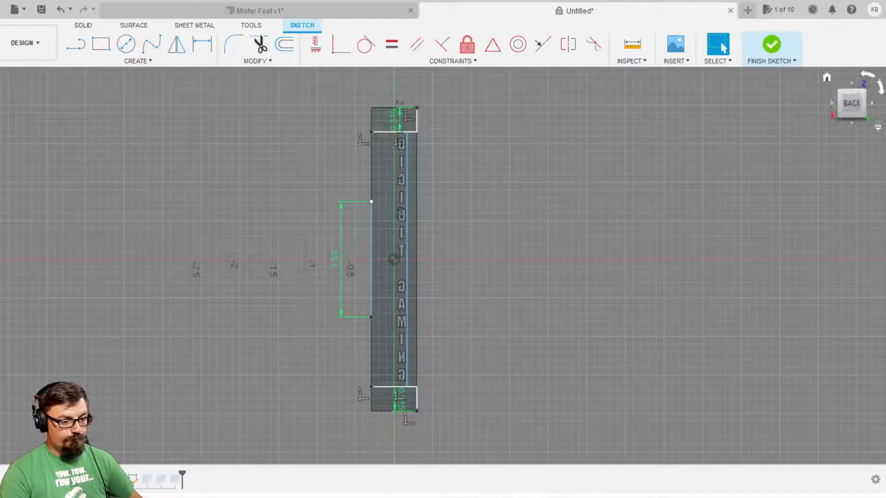
Draw a rectangle in the back sketch, running the full length of the 1.50 line and reaching inward to the plate's centre line
left_click(837, 104)
scroll(385, 297, "up", 4)
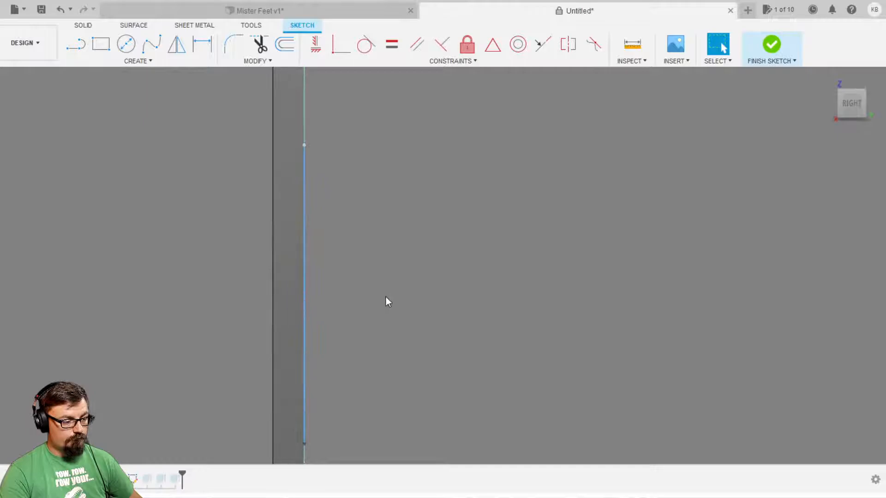
mouse_move(500, 313)
middle_mouse_down()
mouse_move(446, 330)
mouse_move(515, 326)
mouse_move(543, 309)
mouse_move(559, 318)
mouse_move(470, 317)
mouse_move(401, 330)
mouse_move(510, 322)
mouse_move(427, 326)
mouse_move(373, 227)
middle_mouse_up()
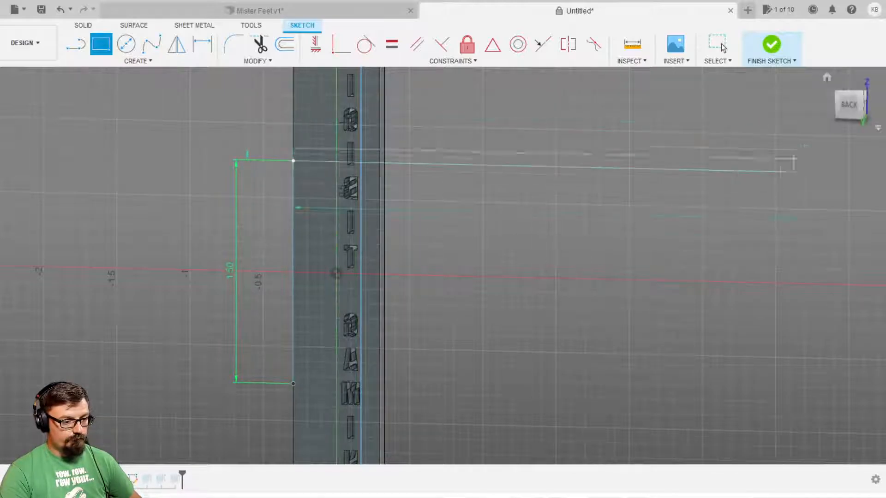
left_click(849, 104)
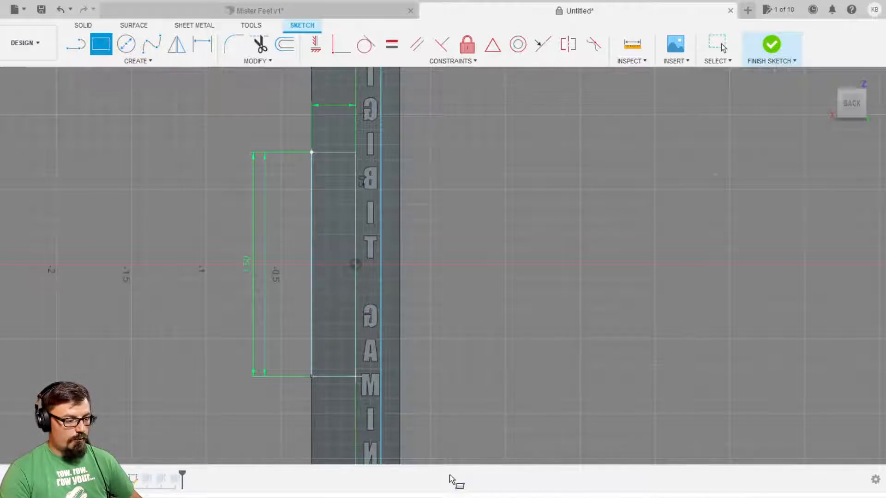
key("Return")
key("Escape")
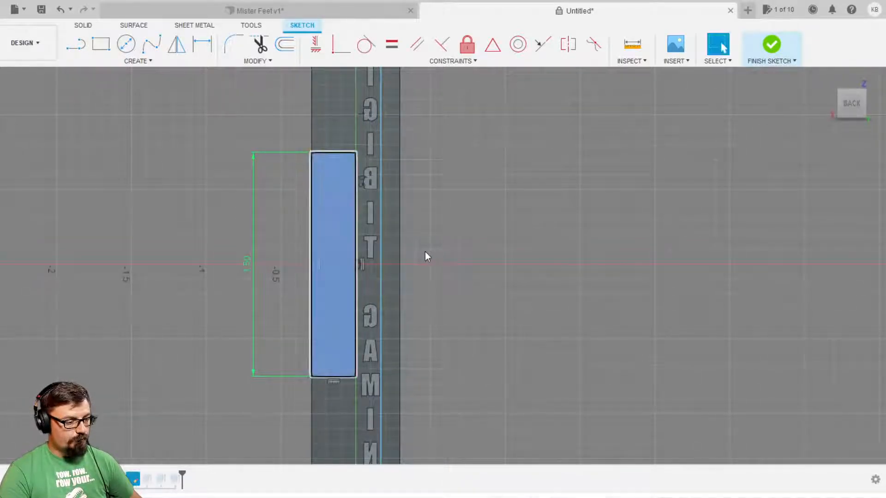
Finish the sketch and extrude the rectangle 0.75 outward from the plate's back
left_click(772, 44)
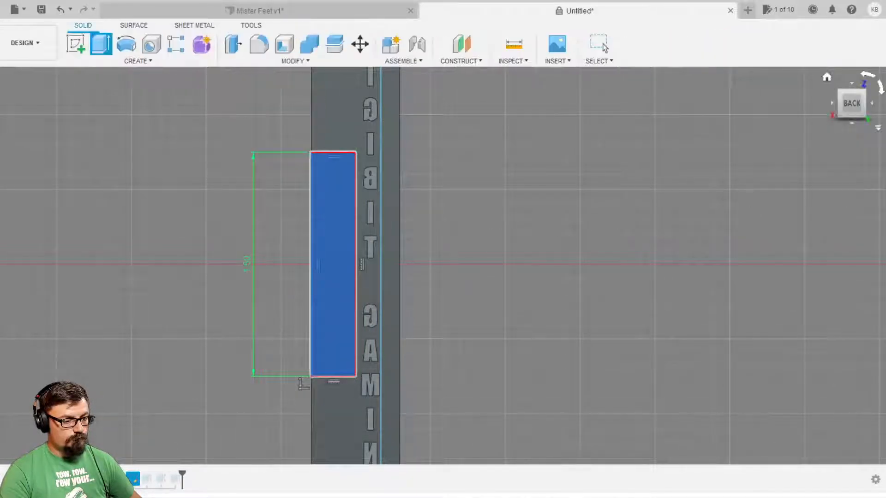
left_click(832, 103)
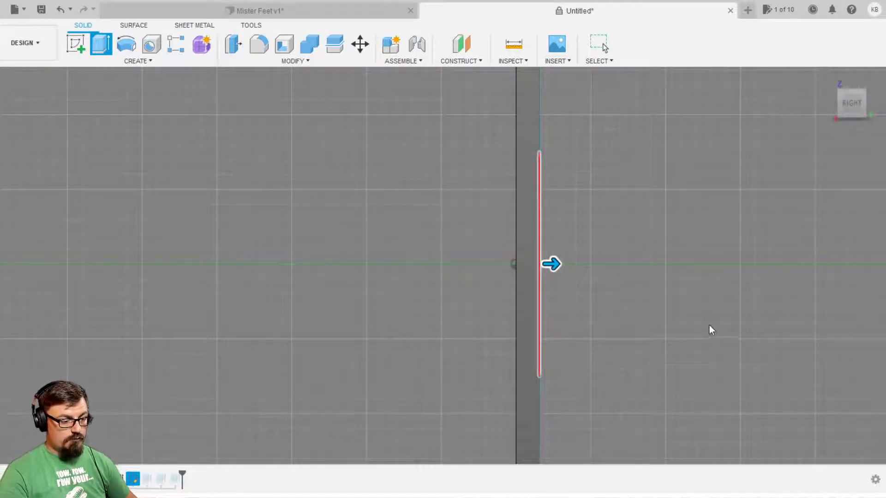
left_click_drag(698, 330, 742, 331)
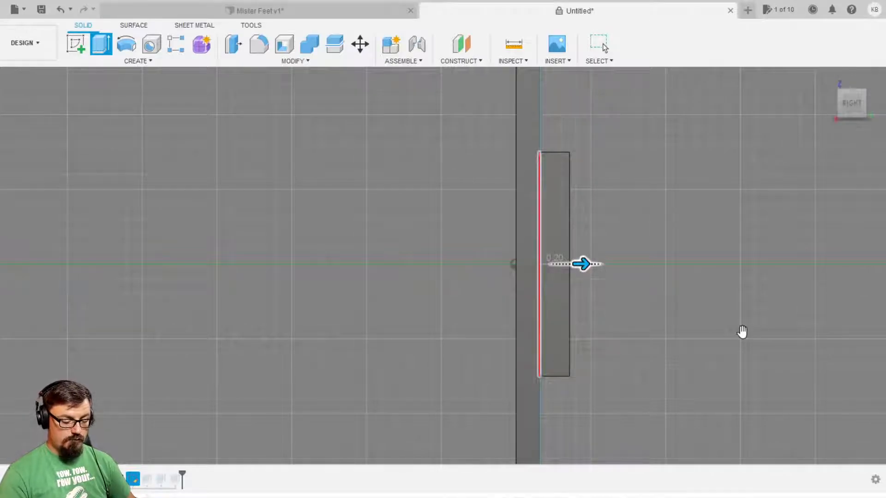
type(".75")
key("Return")
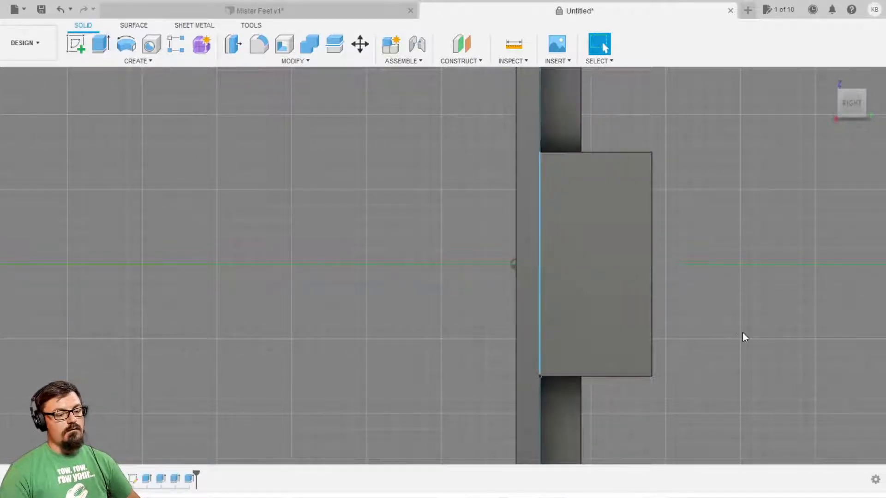
Undo the 0.75 extrusion of the rectangle and return to the back sketch
scroll(697, 351, "down", 4)
middle_click_drag(793, 372, 690, 375, "shift")
key("ctrl+z")
key("ctrl+z")
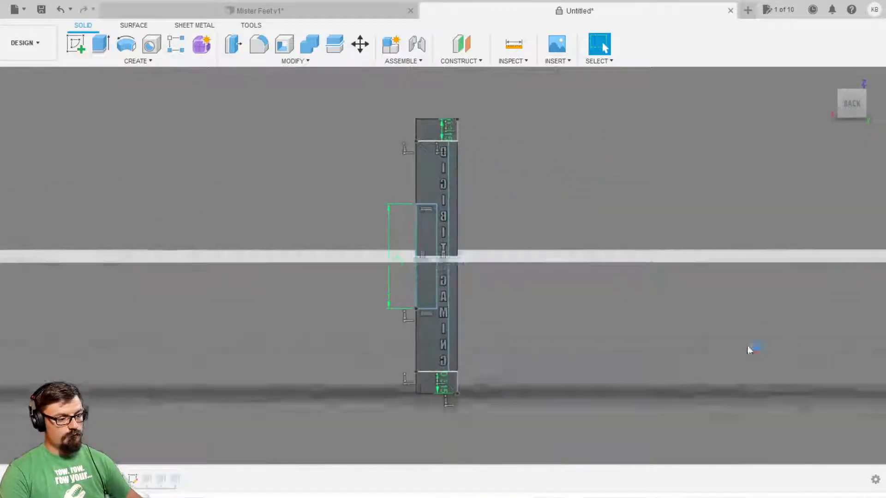
Draw lines from the rectangle's inner corners along the centre line to both end sections, closing a region on each side of the rectangle
scroll(535, 242, "down", 1)
scroll(532, 237, "up", 5)
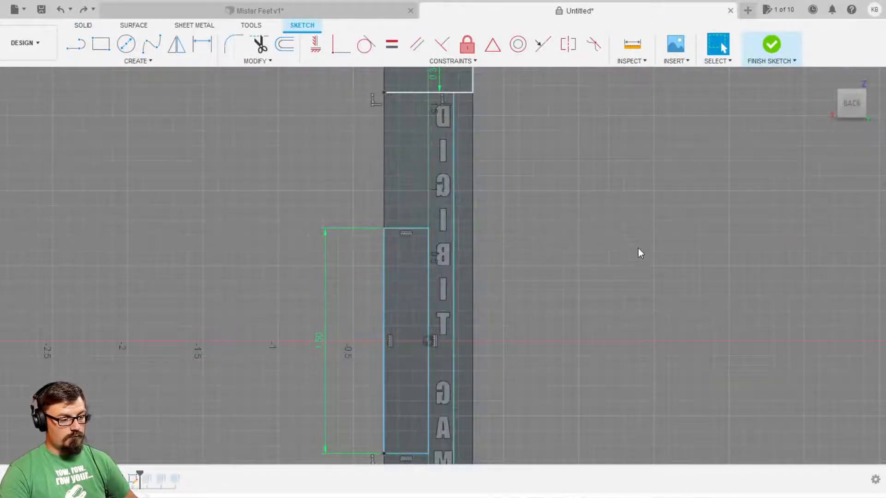
middle_click_drag(663, 279, 732, 340)
key("l")
left_click(497, 290)
left_click(497, 154)
mouse_move(626, 421)
middle_mouse_down()
mouse_move(629, 311)
mouse_move(606, 164)
middle_mouse_up()
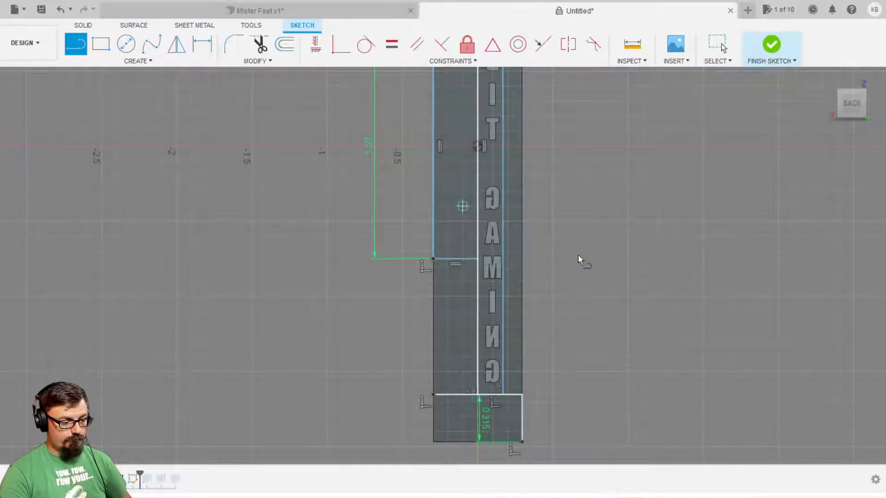
scroll(579, 259, "down", 5)
key("Escape")
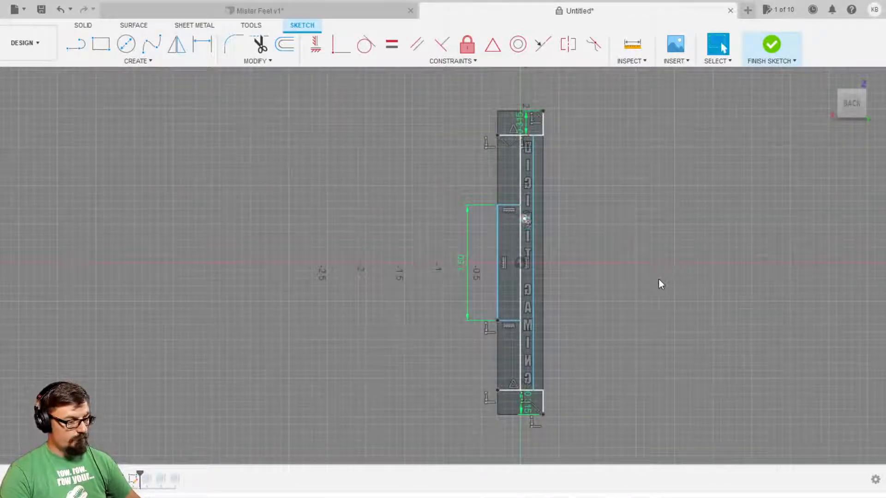
Extrude the two regions between the centre rectangle and the end sections outward, level with the raised end sections
key("e")
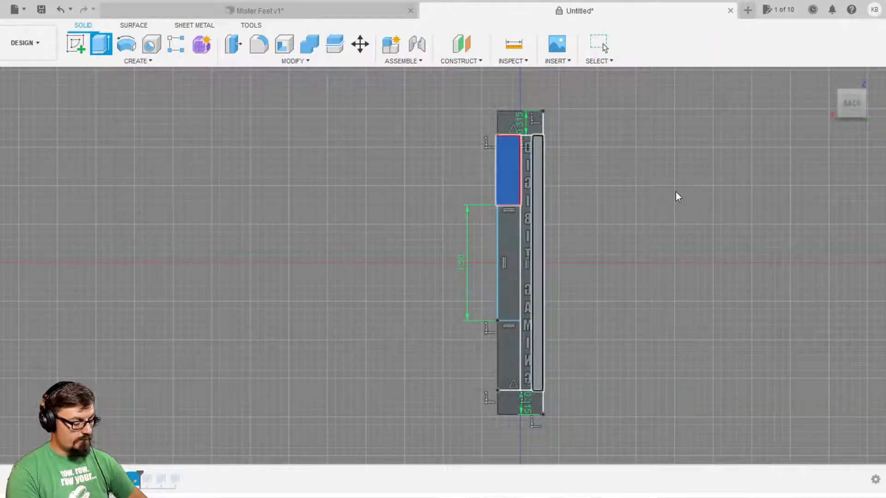
key("Return")
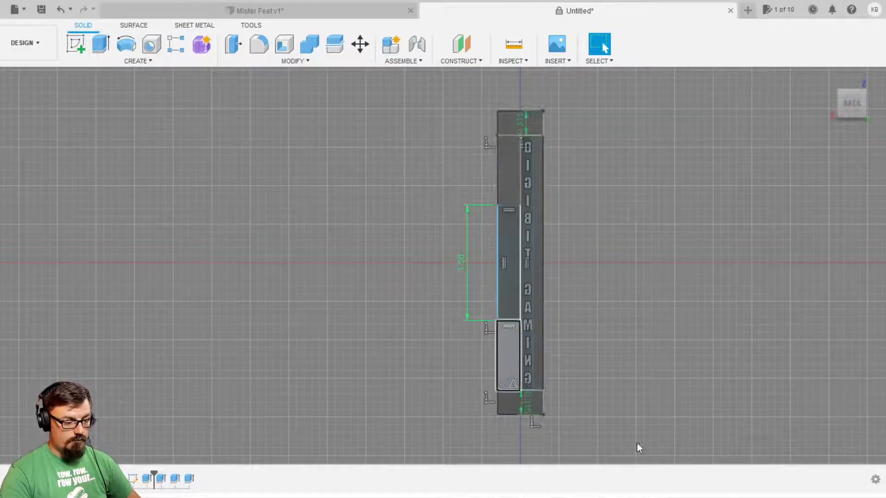
key("e")
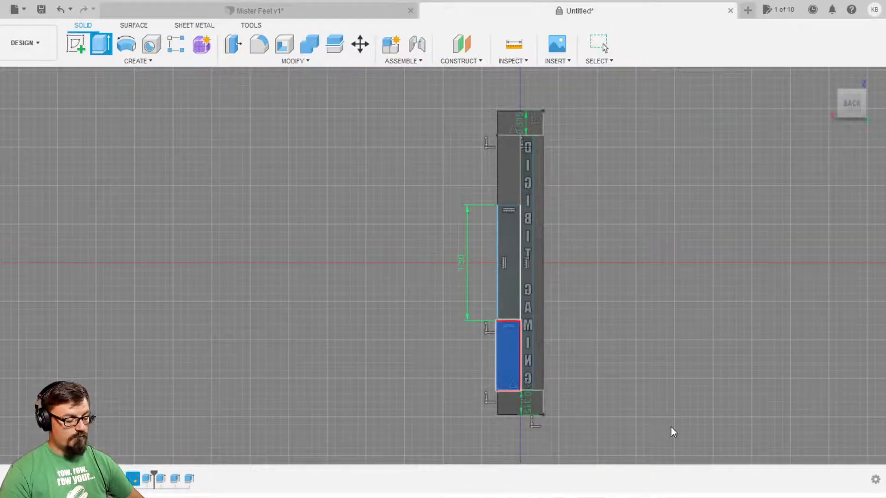
key("Return")
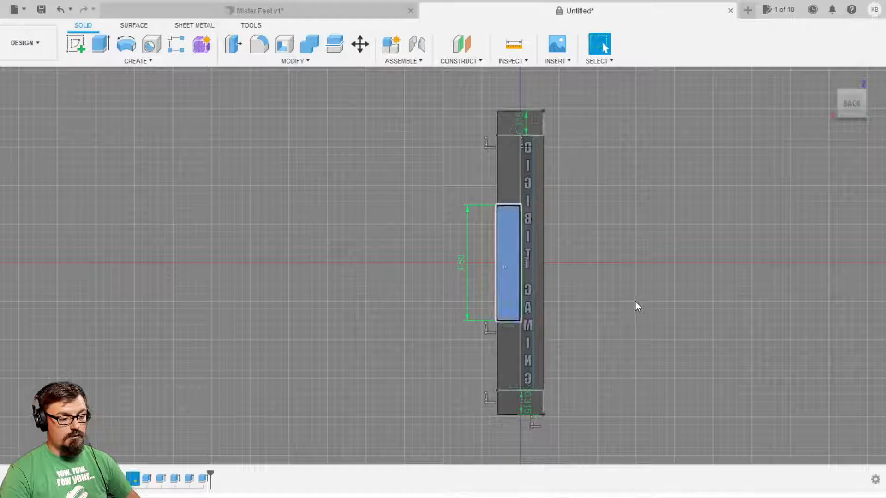
Extrude the centre rectangle outward from the plate's back so it projects beyond the neighbouring walls
key("e")
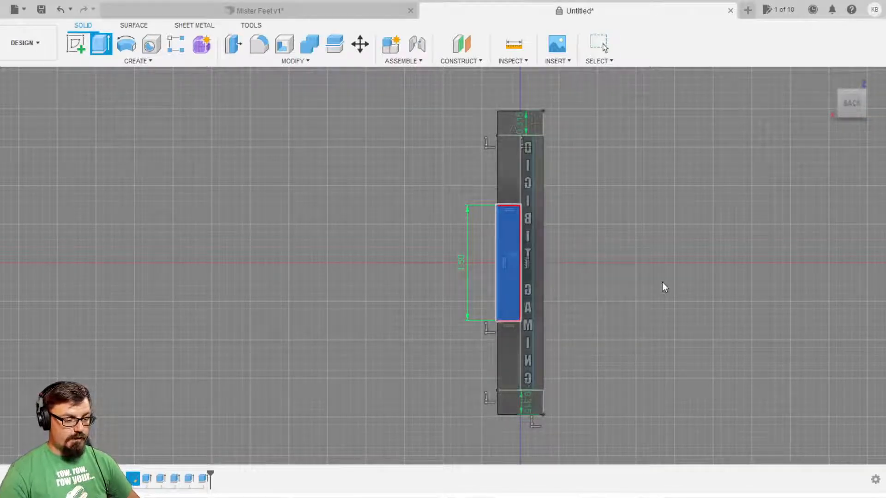
key("Return")
middle_click_drag(513, 288, 285, 290, "shift")
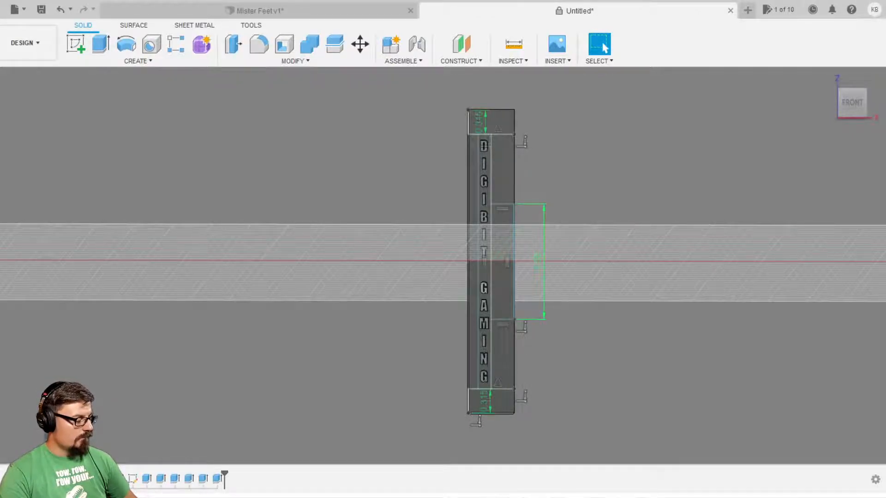
Start a new sketch on the plate's long side face that carries the projecting block
left_click(851, 103)
scroll(649, 215, "up", 3)
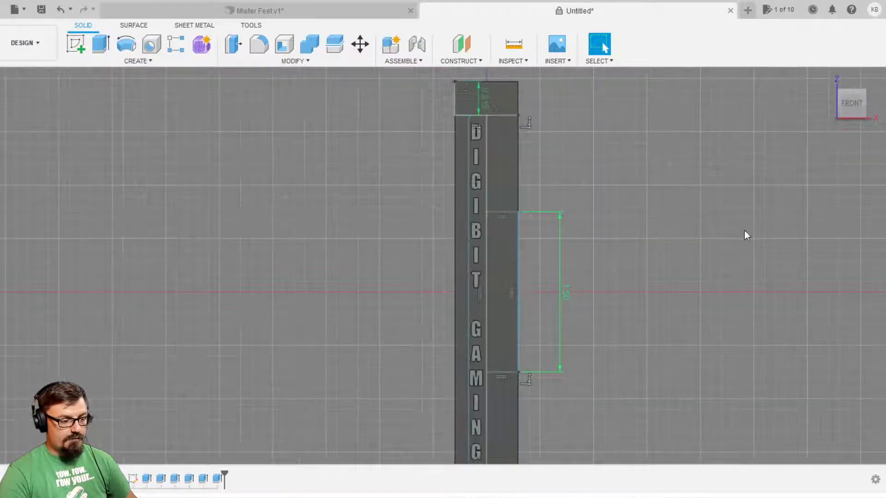
left_click(871, 103)
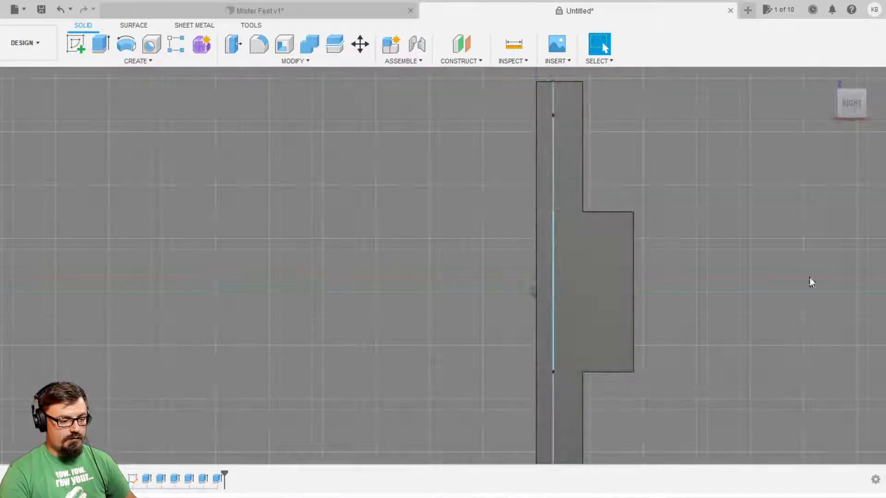
left_click(77, 44)
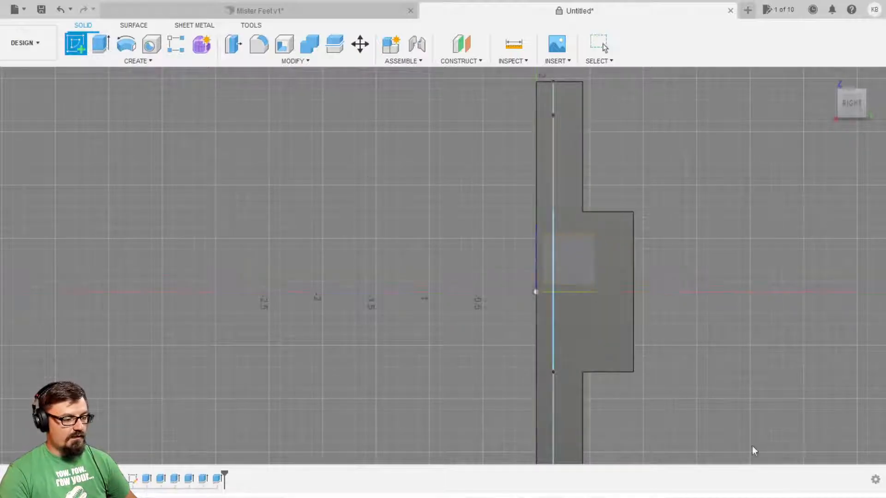
left_click(765, 344)
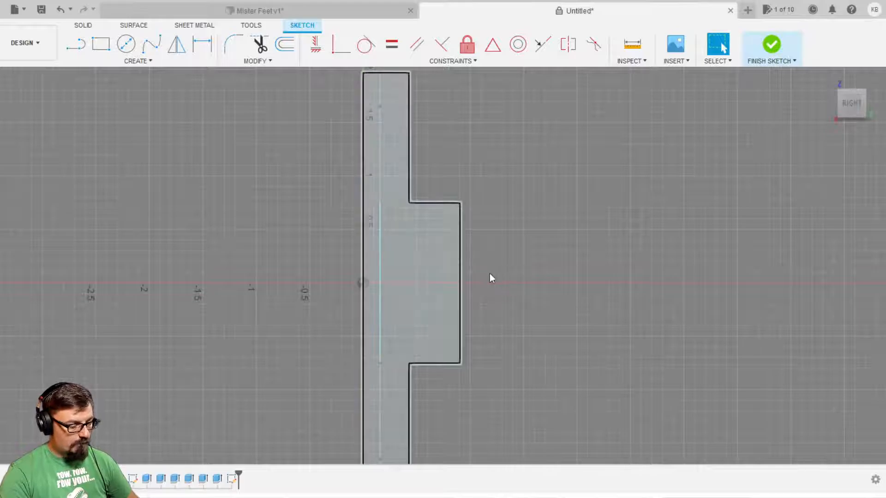
Draw two vertical 0.295 lines, one up and one down from the block's mid-height, centred across its projecting part
key("l")
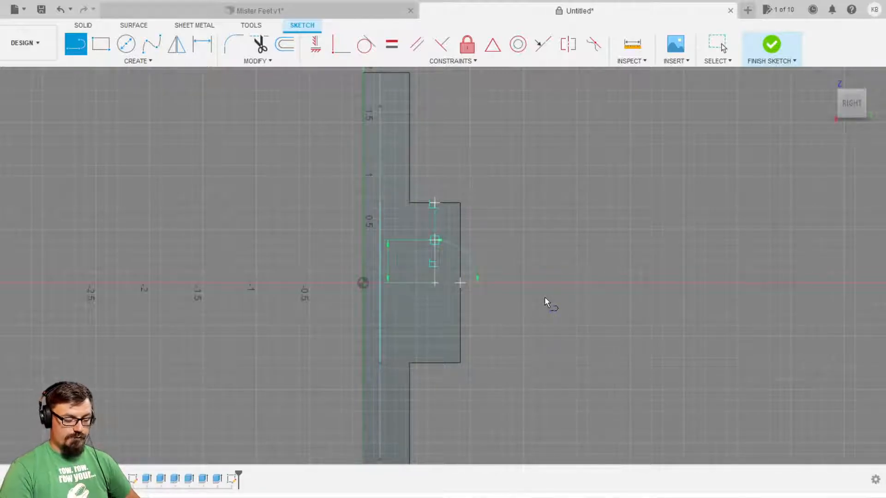
key("Escape")
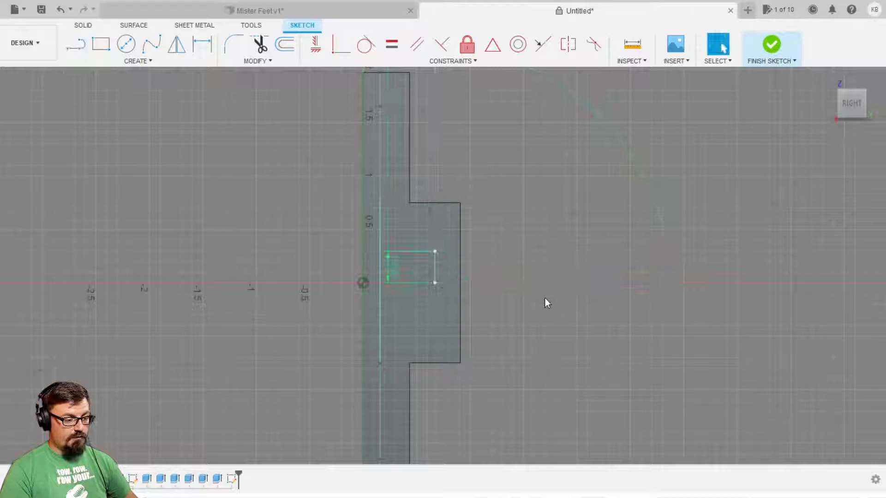
key("l")
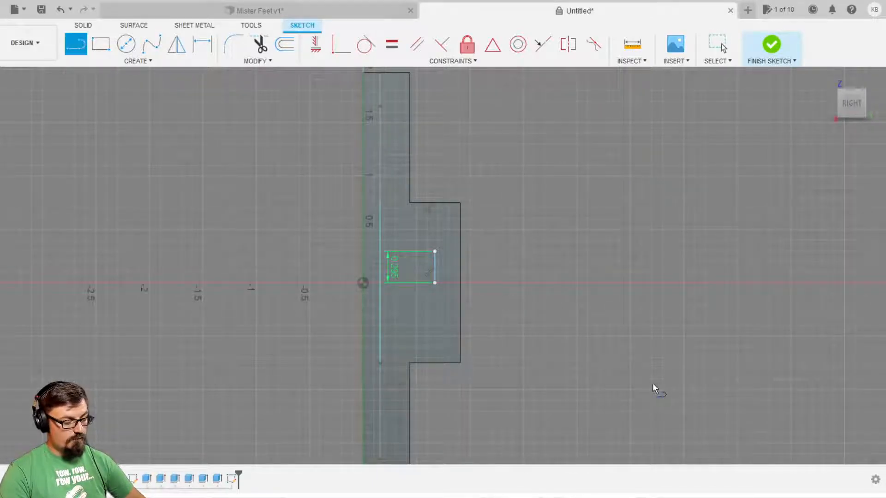
left_click(546, 357)
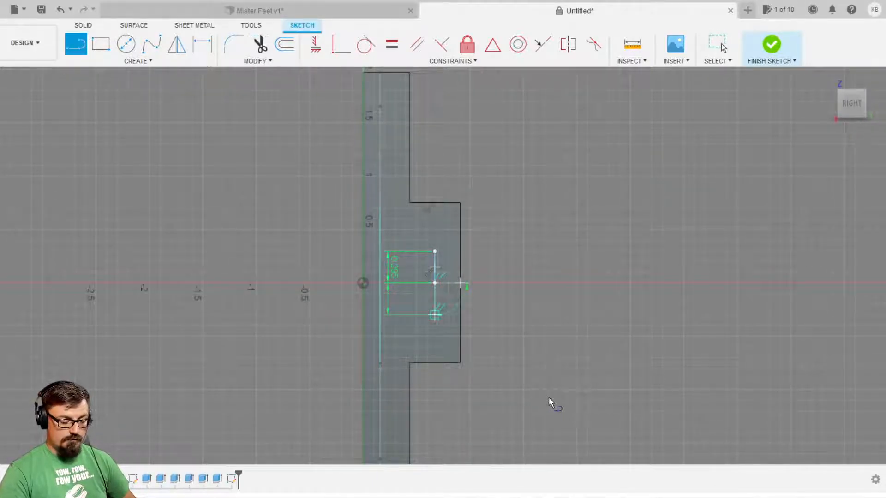
left_click(548, 396)
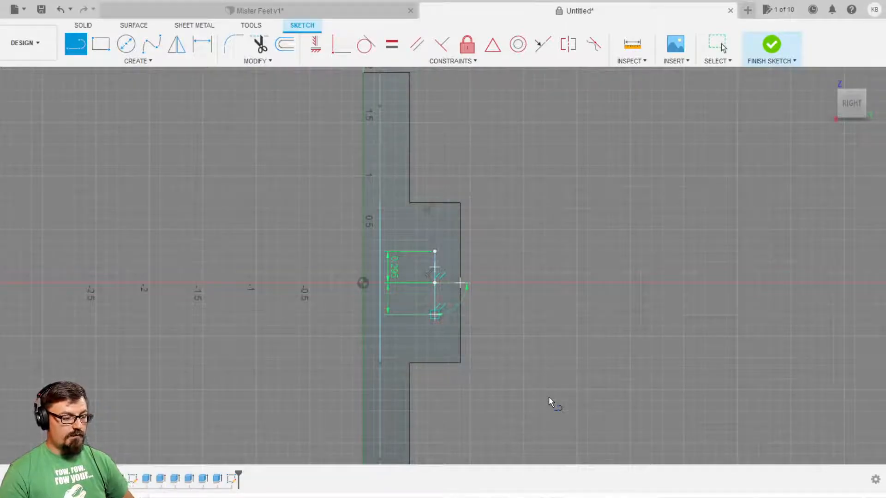
key("Escape")
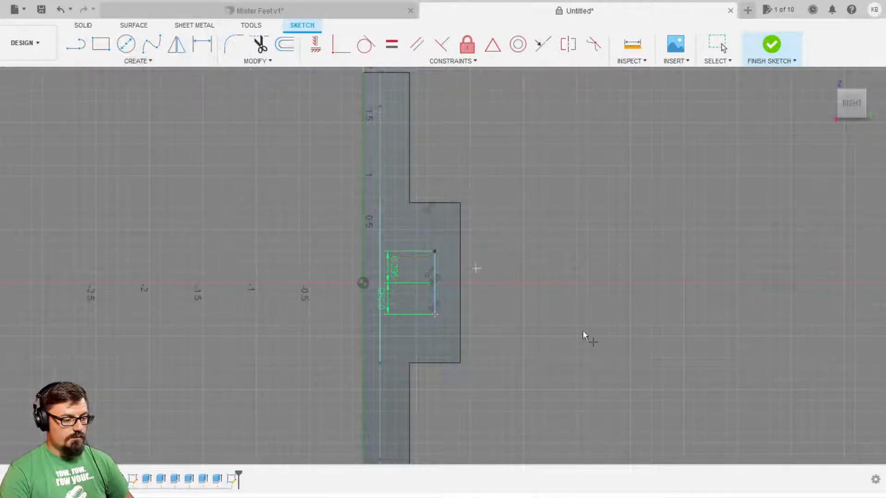
Examine the plate from its back and side to compare the raised end sections with the sketched side face
scroll(598, 376, "down", 2)
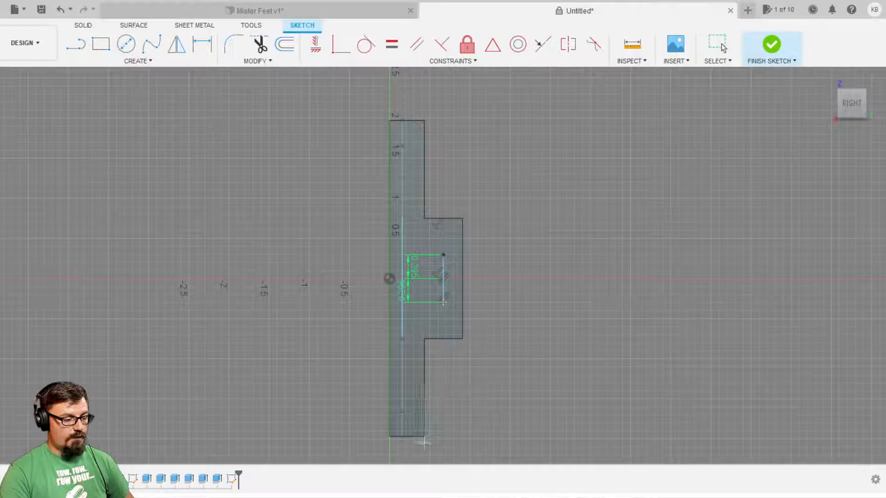
middle_click_drag(423, 426, 436, 404)
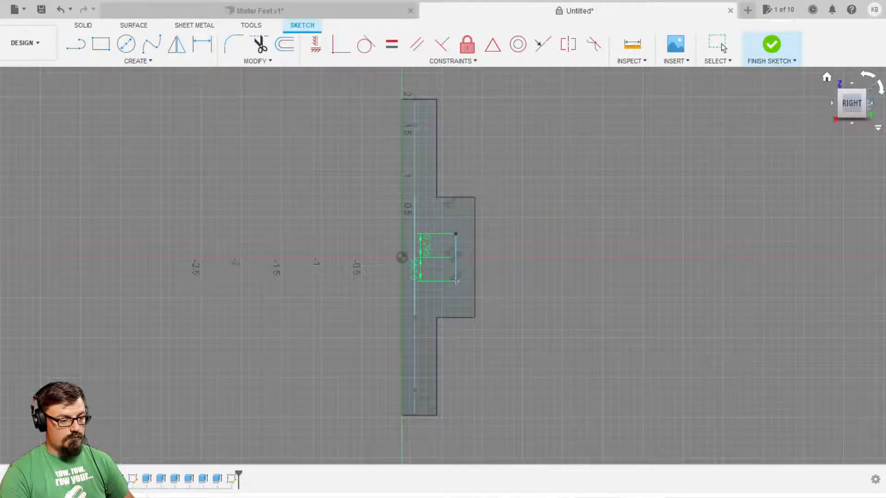
middle_click_drag(743, 296, 604, 299, "shift")
left_click(852, 104)
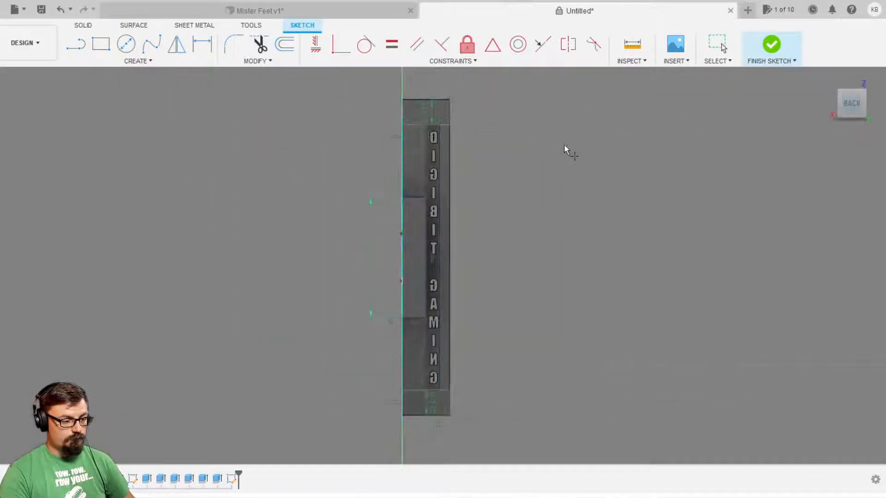
scroll(524, 152, "up", 6)
scroll(600, 198, "down", 3)
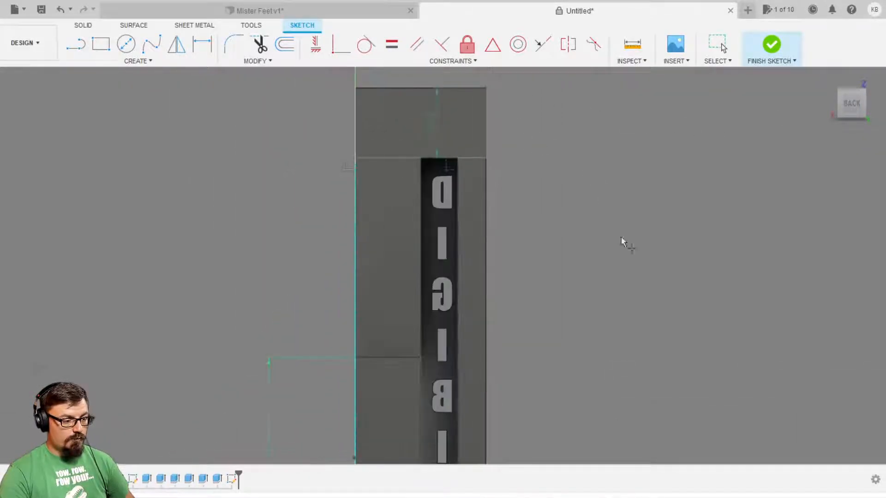
middle_click_drag(632, 334, 662, 96)
middle_click_drag(731, 406, 668, 120)
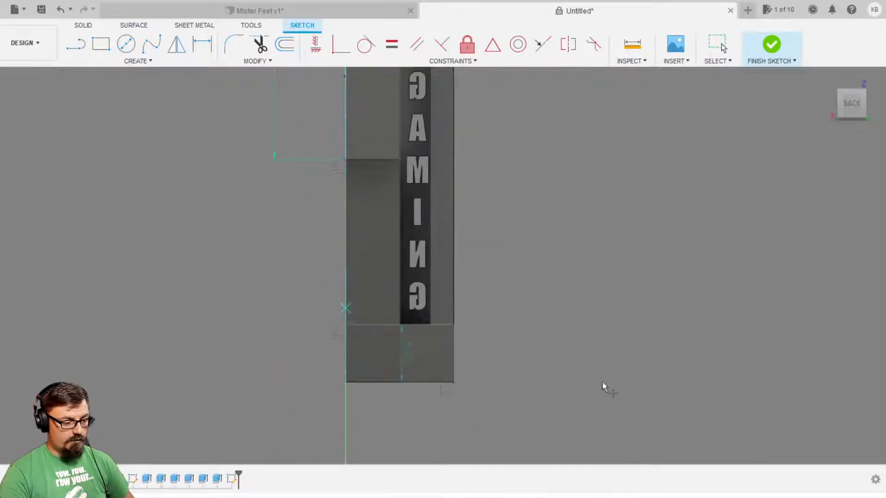
middle_click_drag(388, 319, 567, 316, "shift")
scroll(491, 357, "down", 3)
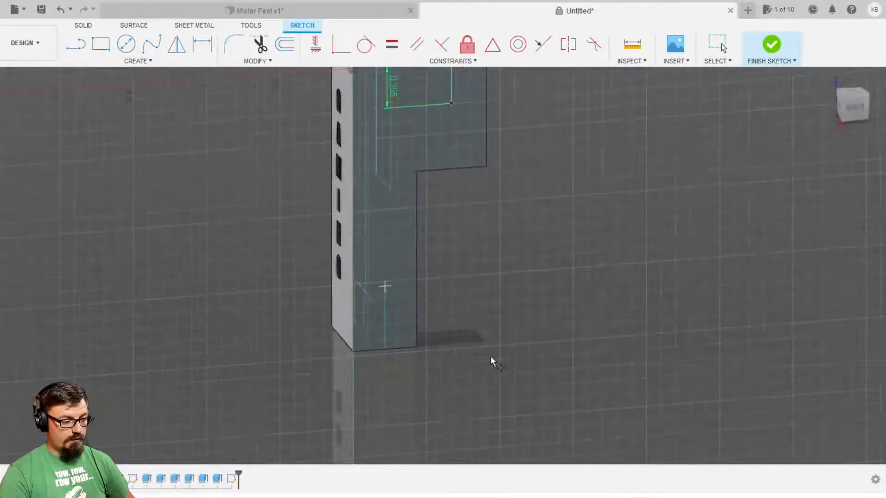
left_click(854, 107)
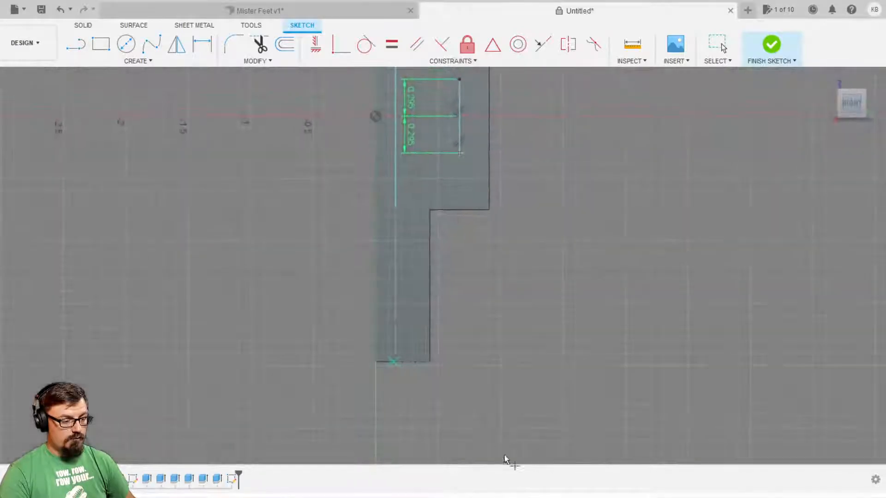
Draw a 0.315 vertical line inward from the midpoint of each short end edge of the plate's side face
key("l")
left_click(403, 362)
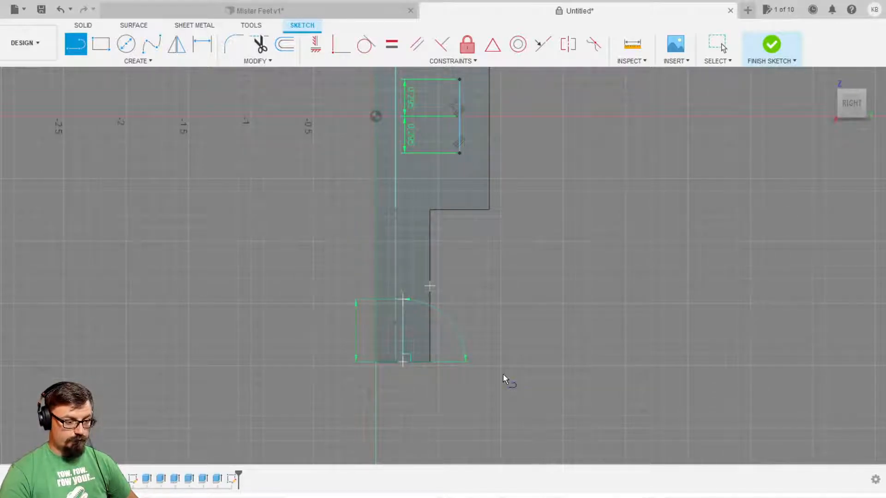
key("Return")
middle_click_drag(575, 241, 579, 494)
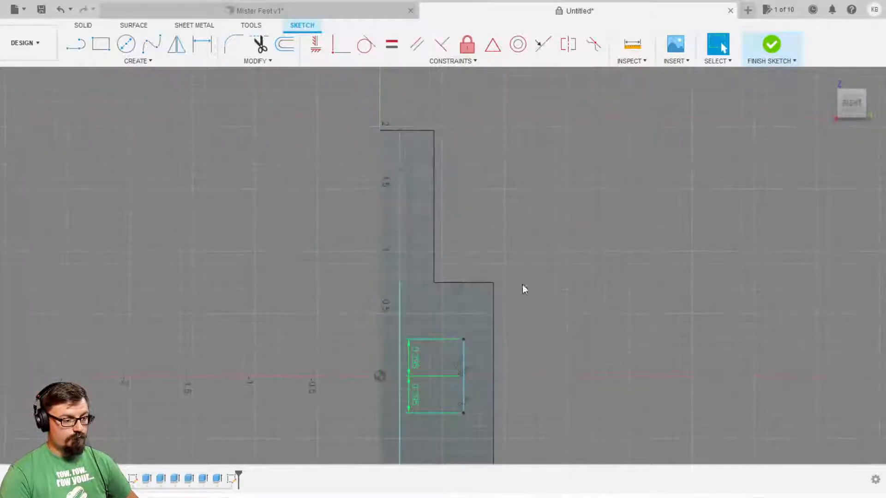
key("l")
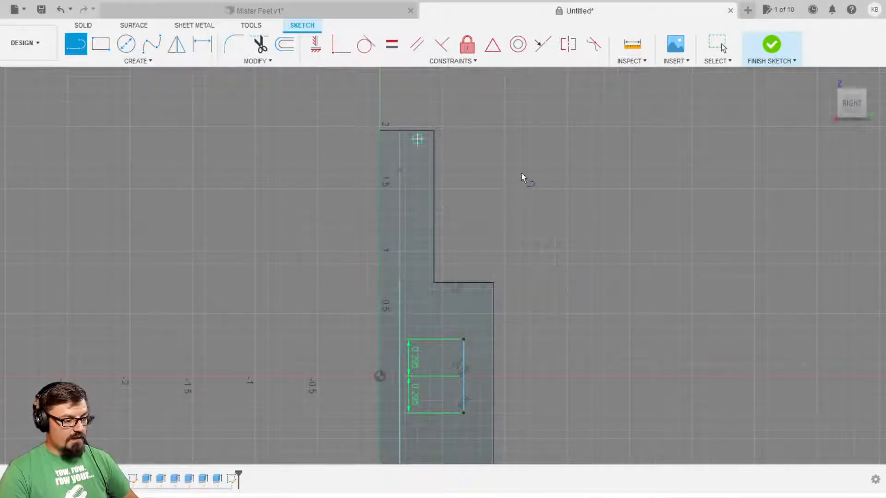
left_click(513, 165)
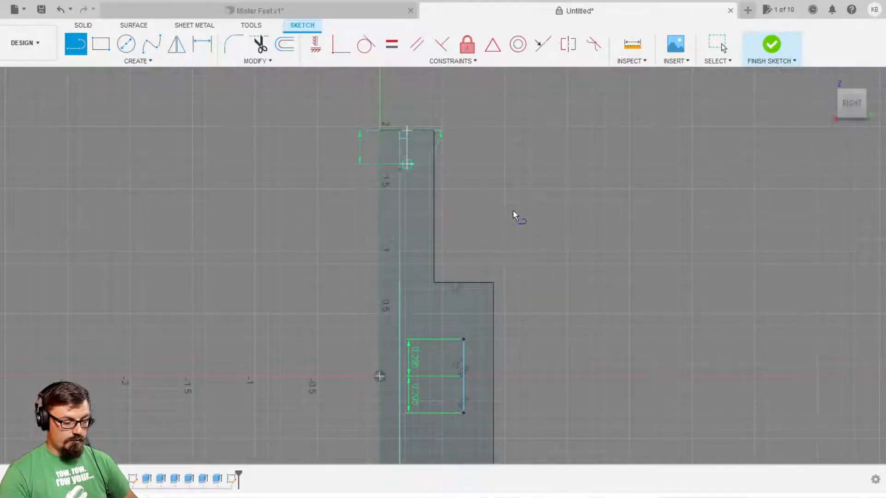
key("Return")
key("Escape")
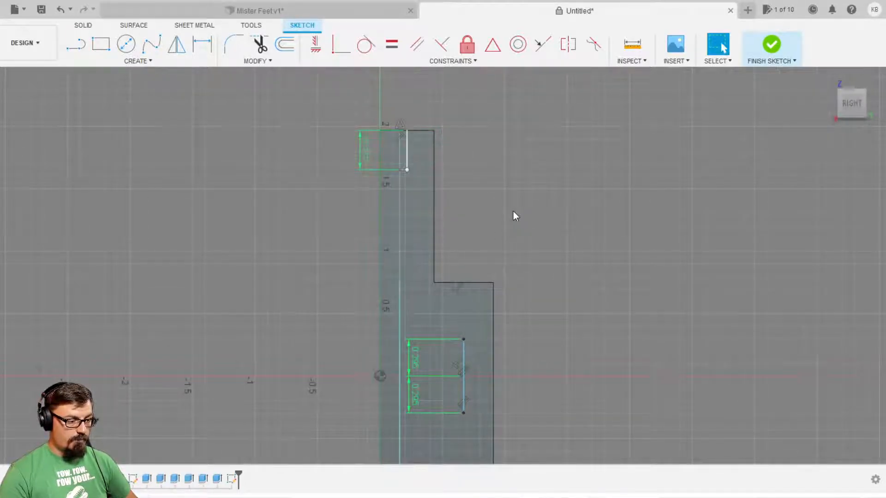
Measure the distance between the inner ends of the two 0.315 lines
middle_click_drag(619, 305, 632, 165)
middle_click_drag(735, 361, 719, 273)
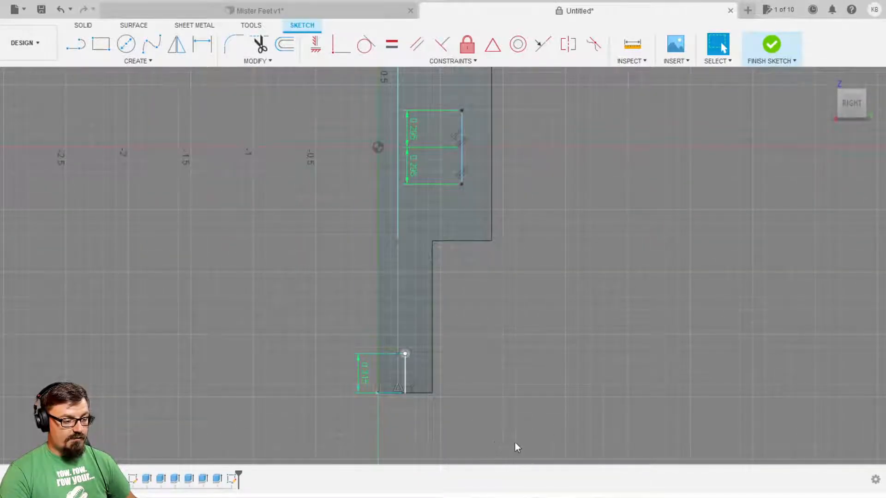
middle_click_drag(547, 252, 568, 385)
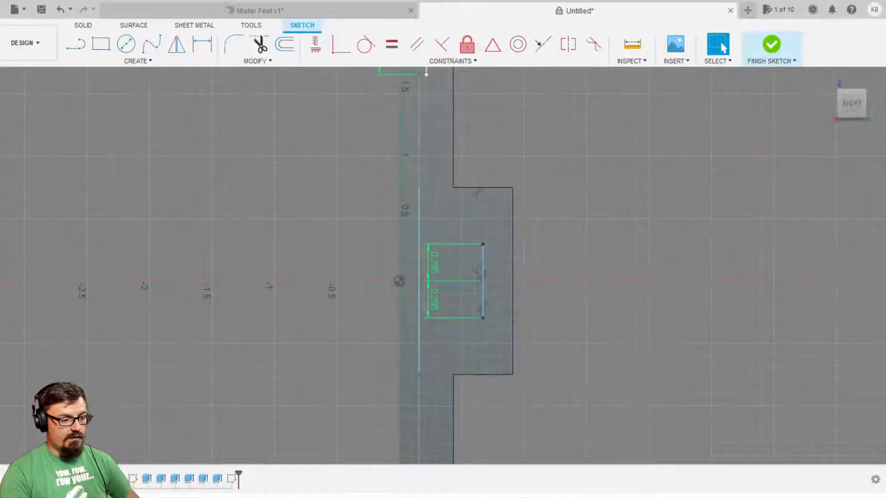
middle_click_drag(652, 450, 586, 300)
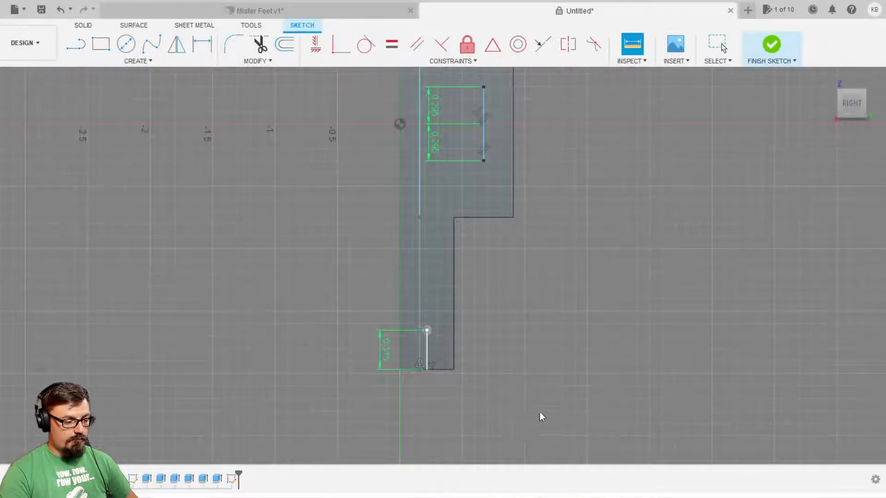
middle_click_drag(549, 129, 521, 368)
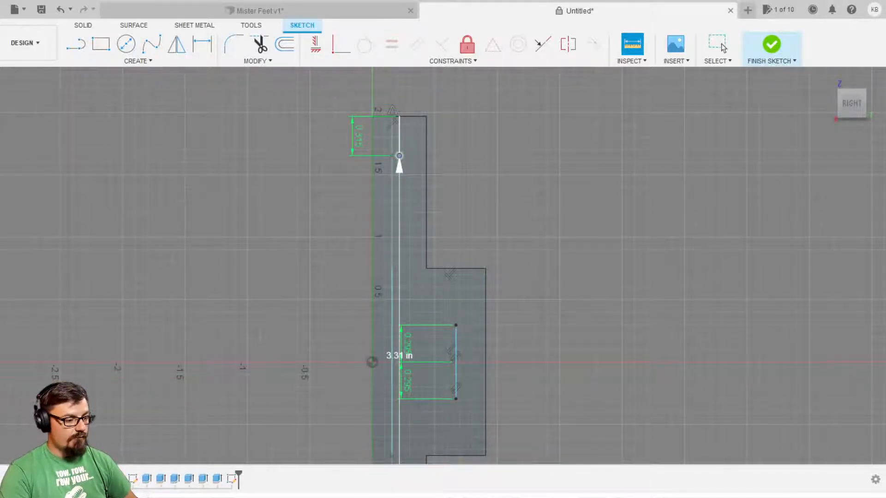
key("Escape")
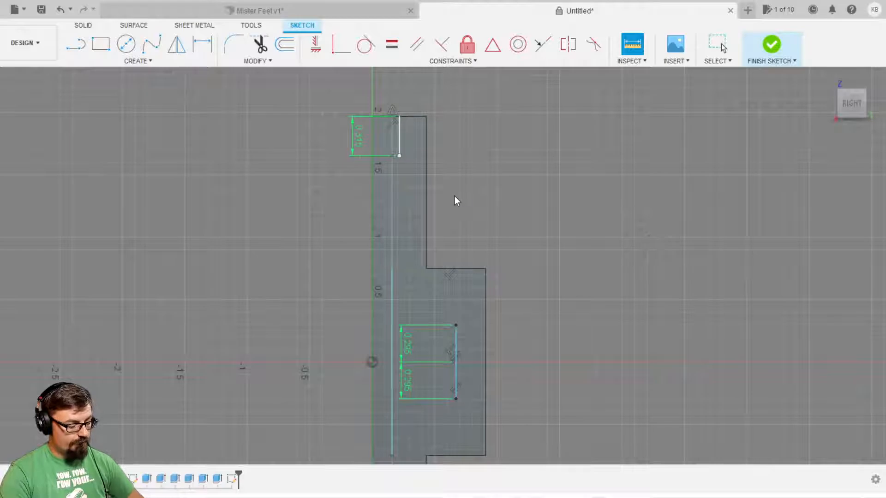
Draw two 0.828 vertical lines end to end from the upper 0.315 line's inner end down to the plate's mid-height
key("l")
left_click(500, 195)
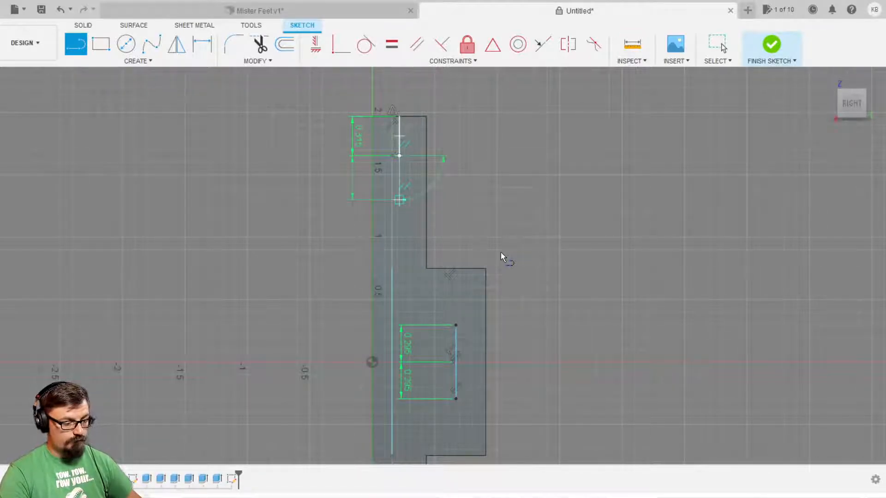
type(".826")
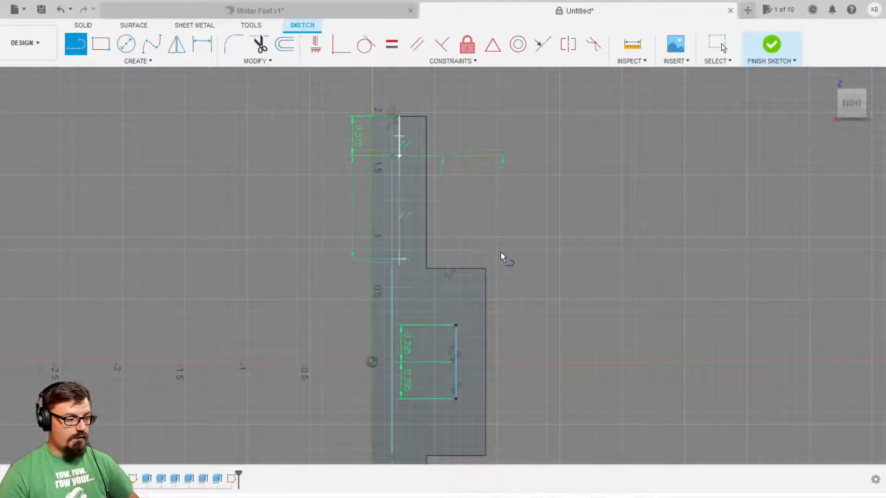
key("Return")
key("l")
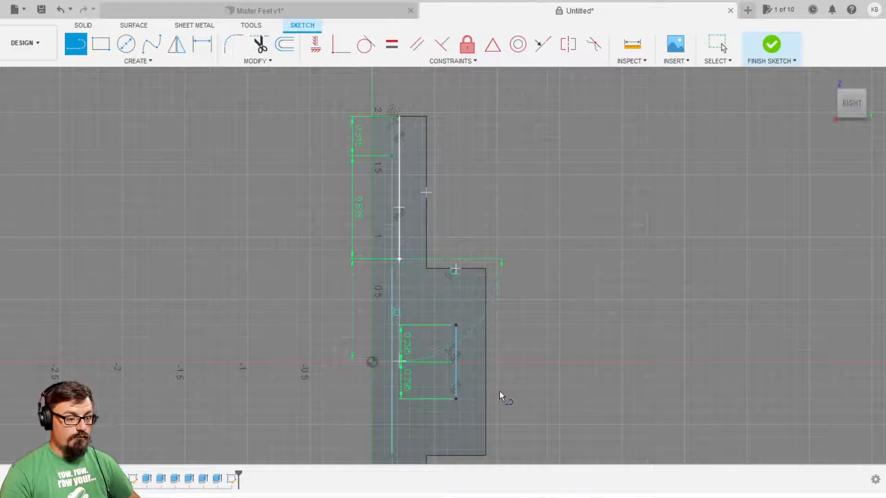
key("Escape")
Draw a 0.828 line down from mid-height, continue it to the lower 0.315 line's inner end, and finish the sketch
middle_click_drag(505, 392, 527, 290)
scroll(530, 286, "up", 3)
key("l")
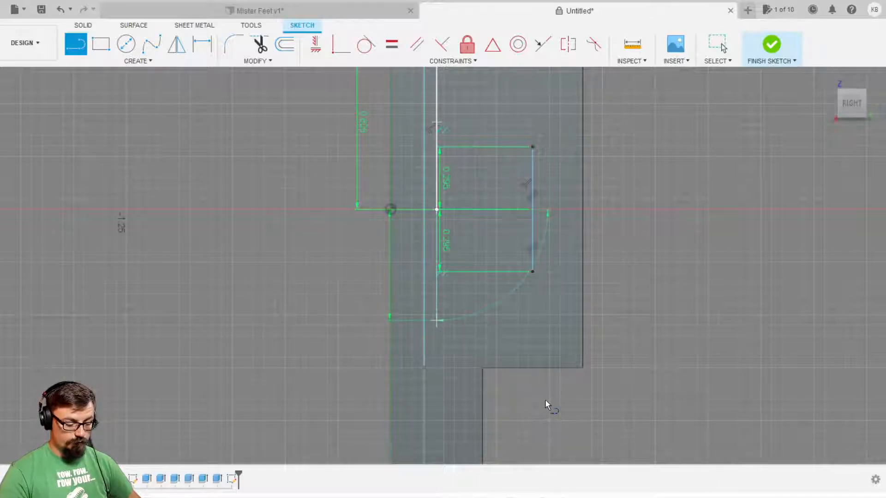
type(".825")
key("Return")
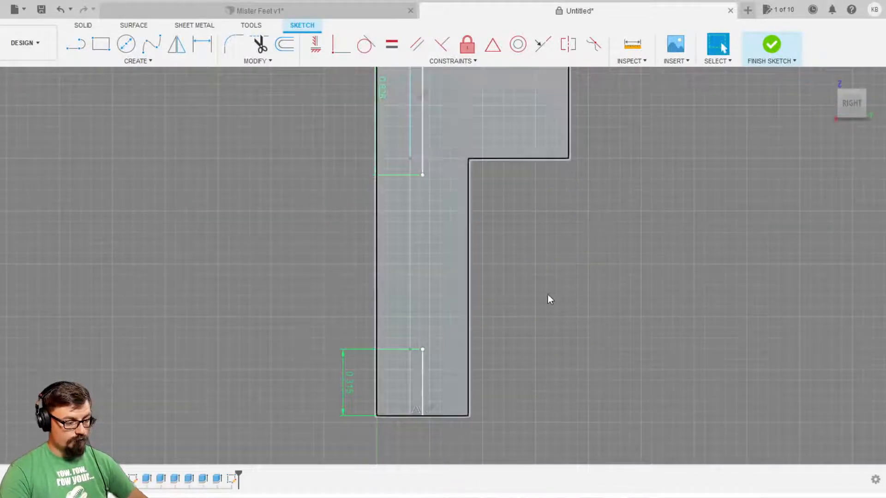
key("l")
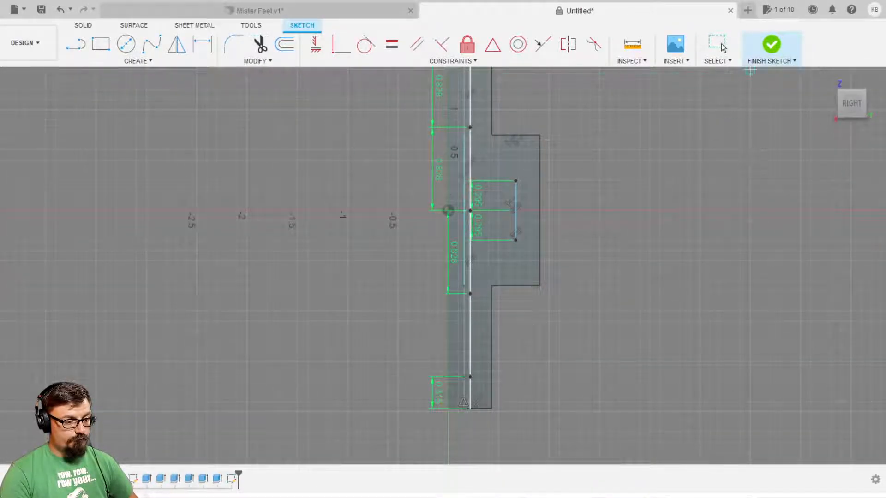
left_click(771, 44)
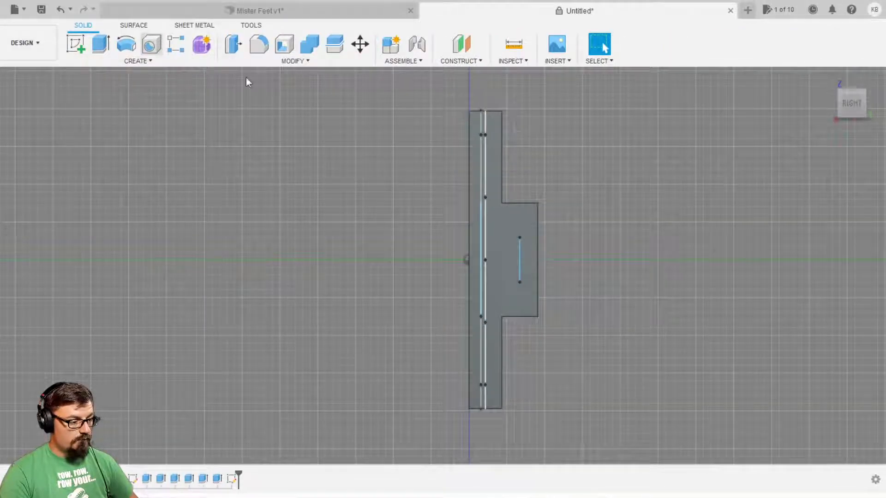
Place holes at the five points along the plate's side face with a depth of 0.32, just through the back wall
left_click(152, 45)
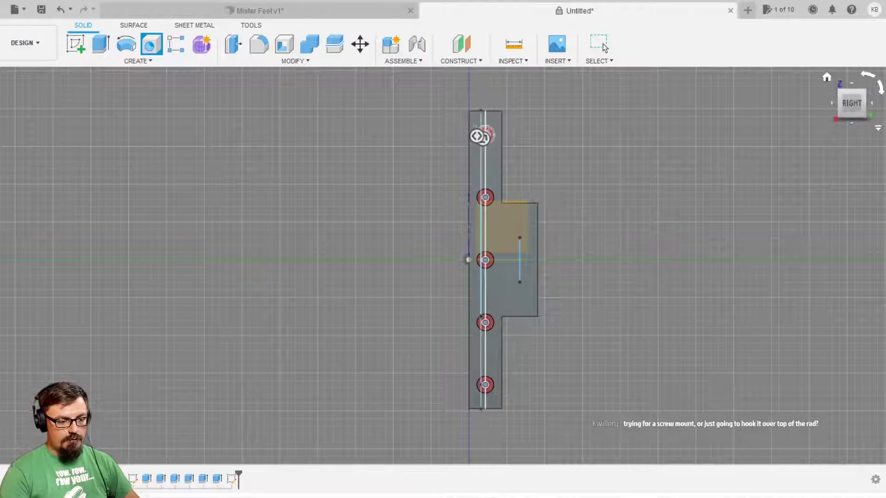
left_click(871, 102)
scroll(672, 197, "up", 3)
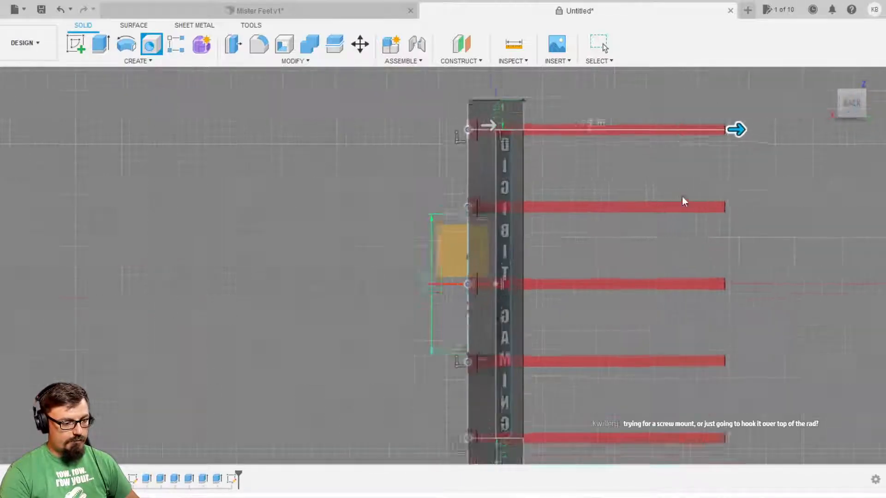
left_click_drag(755, 127, 701, 127)
scroll(632, 166, "up", 6)
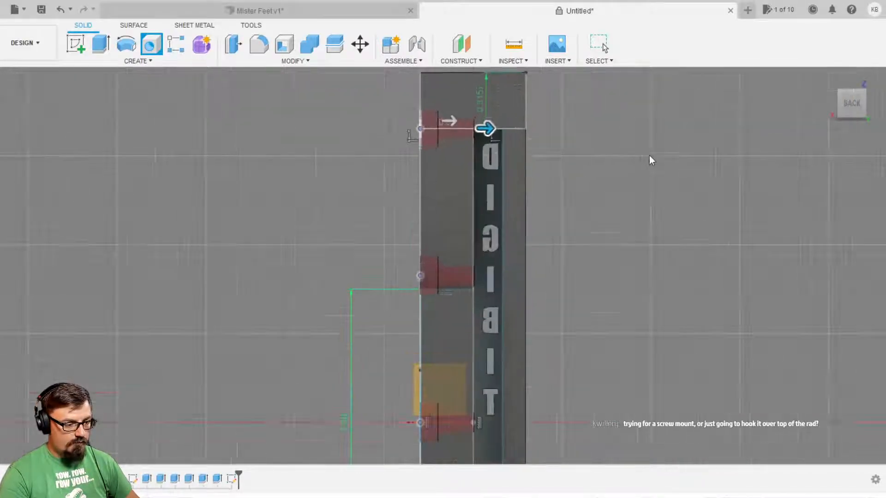
left_click_drag(580, 166, 590, 166)
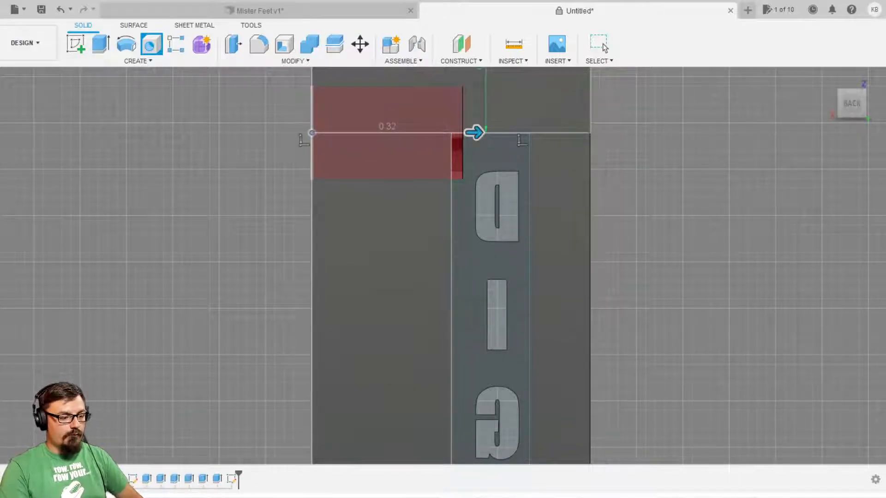
Remove the two end points from the hole selection and make the remaining three side holes counterbored
scroll(713, 263, "down", 4)
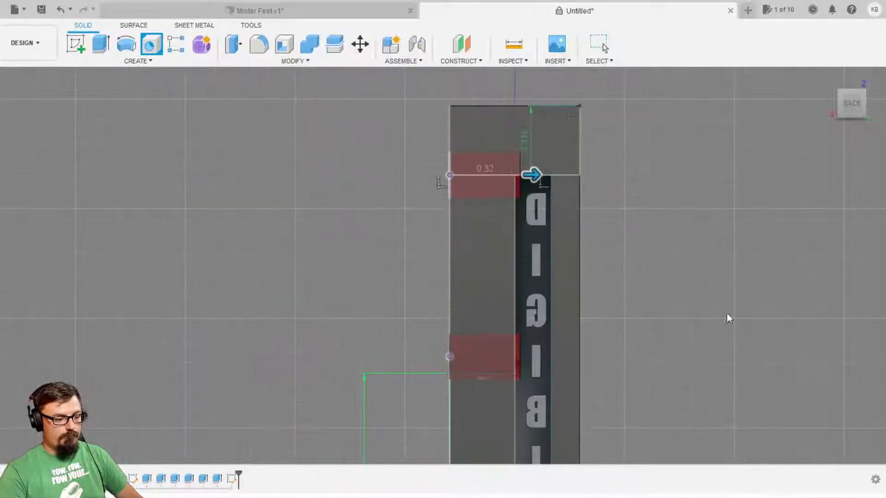
middle_click_drag(746, 350, 724, 283)
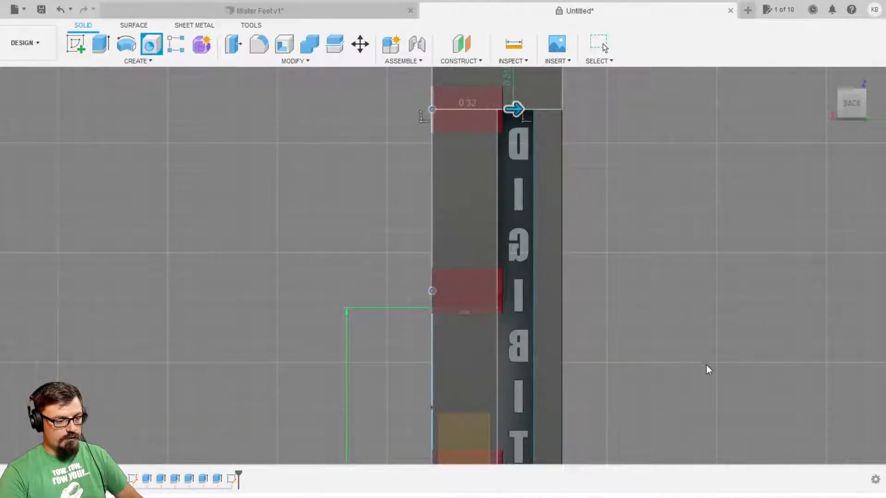
middle_click_drag(704, 366, 700, 168)
middle_click_drag(747, 406, 724, 147)
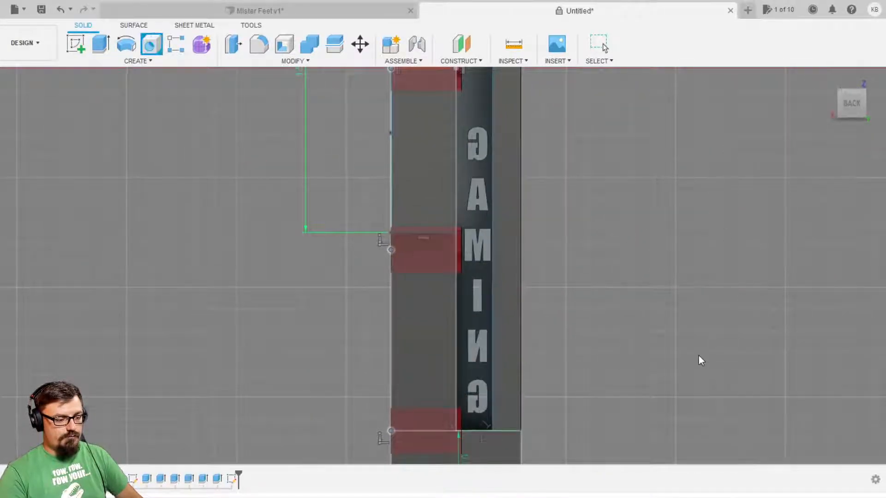
scroll(694, 350, "down", 5)
middle_click_drag(751, 296, 750, 346)
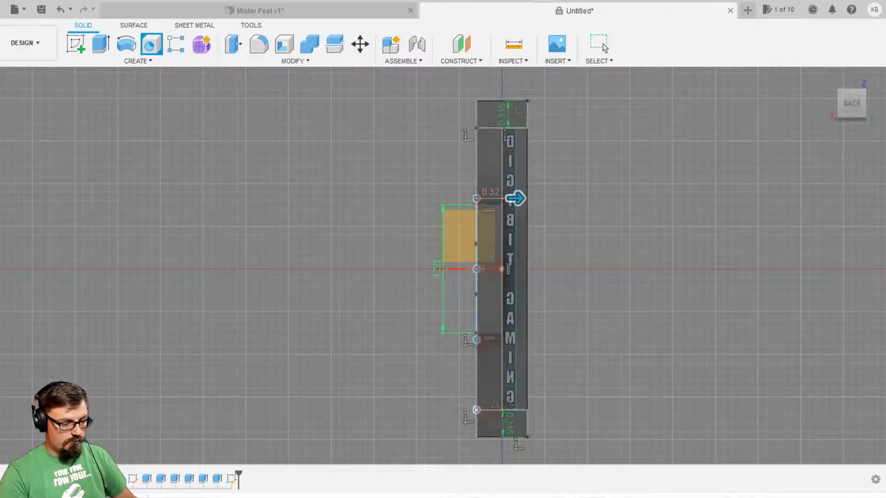
scroll(673, 274, "up", 1)
scroll(673, 269, "up", 2)
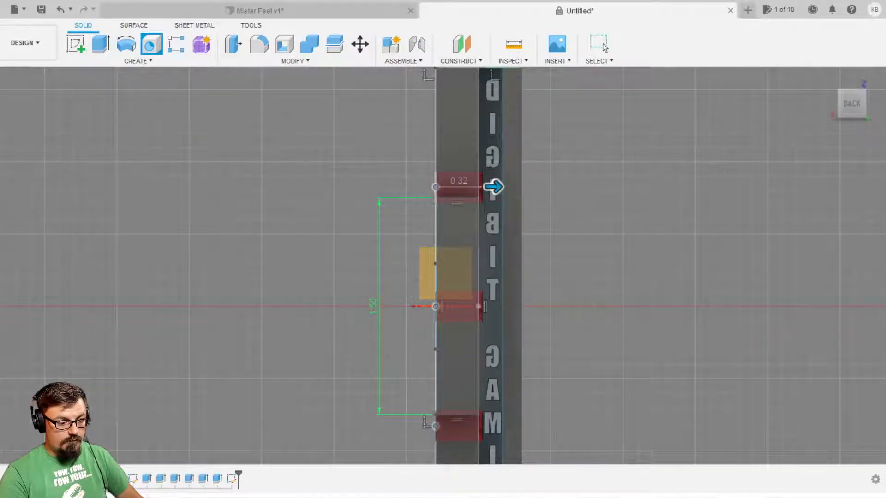
scroll(605, 240, "up", 3)
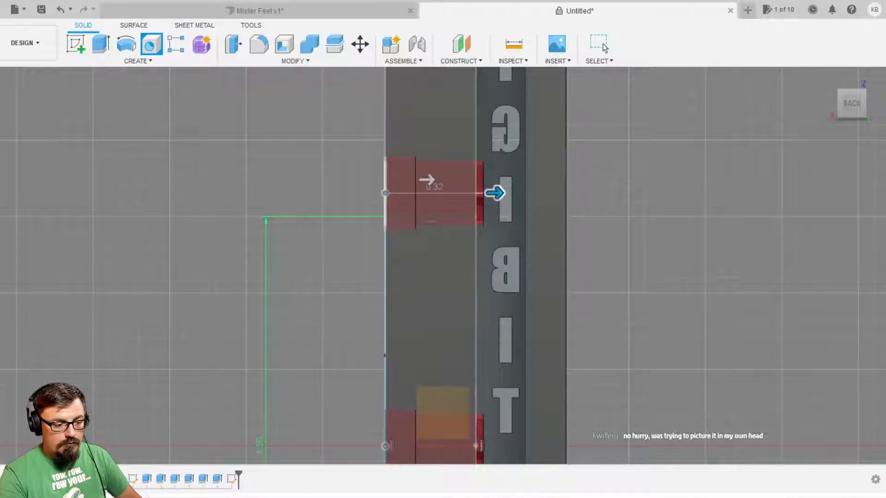
Set the counterbored holes' depth to 0.299, just breaking through the back wall, and create them
scroll(485, 194, "up", 10)
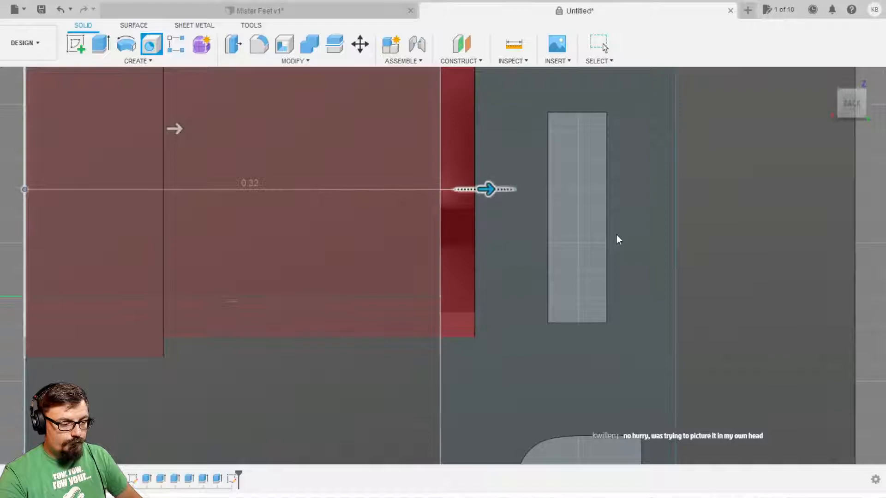
left_click_drag(616, 240, 566, 238)
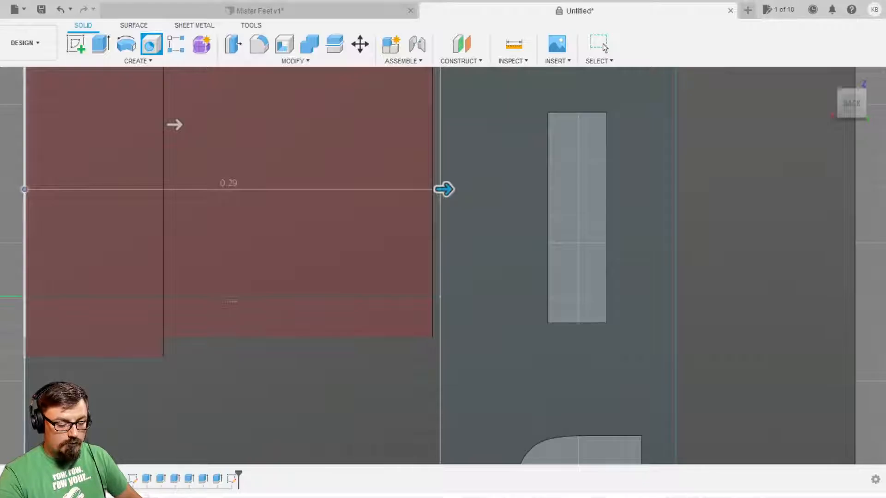
left_click_drag(443, 189, 456, 189)
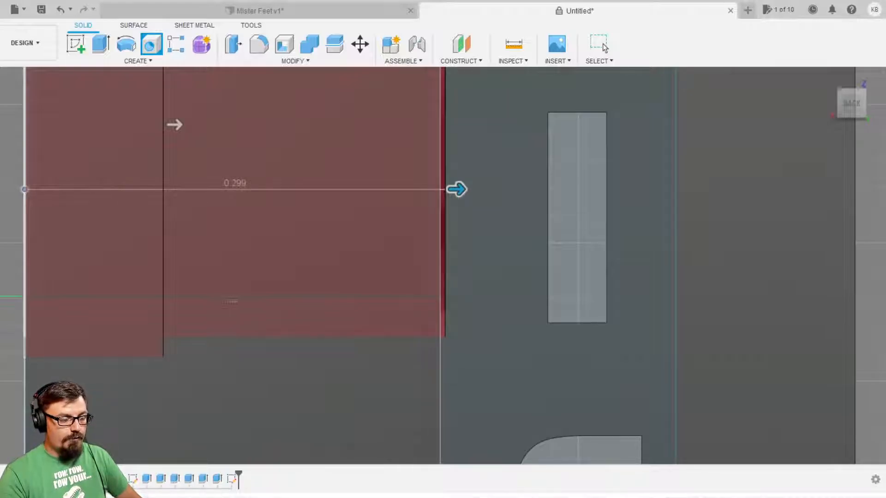
scroll(794, 366, "down", 10)
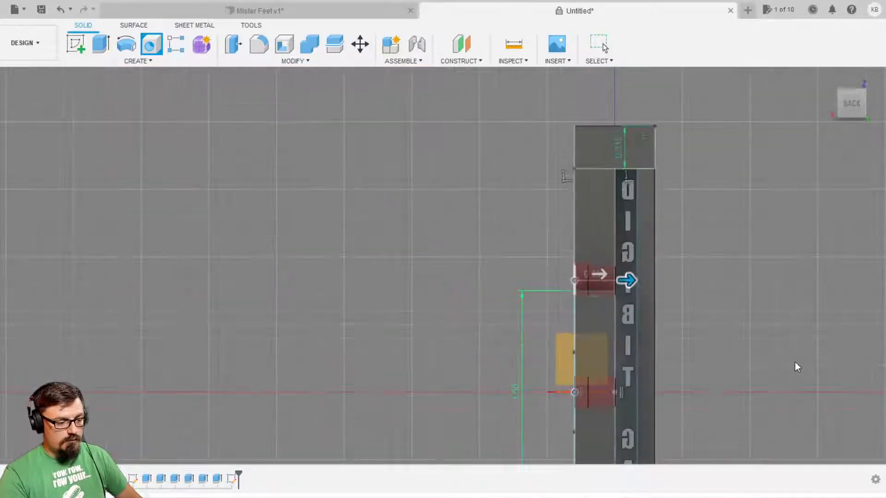
key("Return")
Reopen the hole feature to review its settings and inspect the three counterbored holes on the plate's side face
scroll(727, 384, "down", 3)
middle_click_drag(727, 384, 735, 352, "shift")
scroll(729, 350, "up", 5)
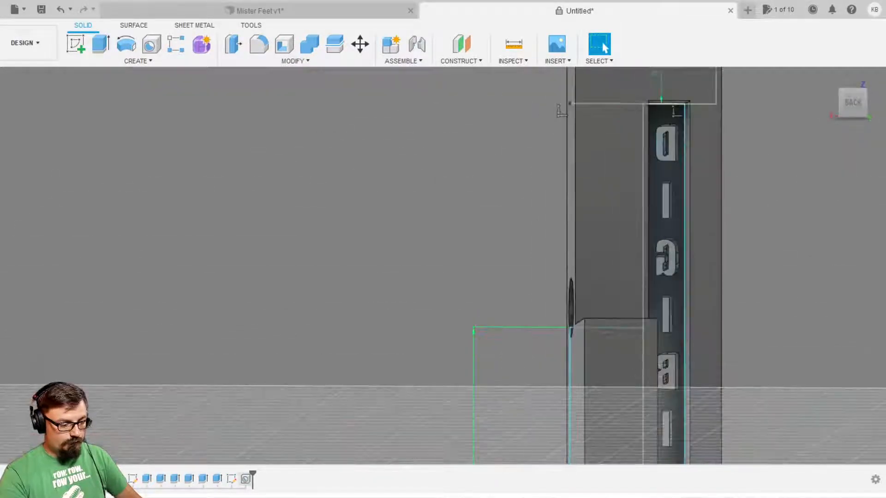
double_click(246, 479)
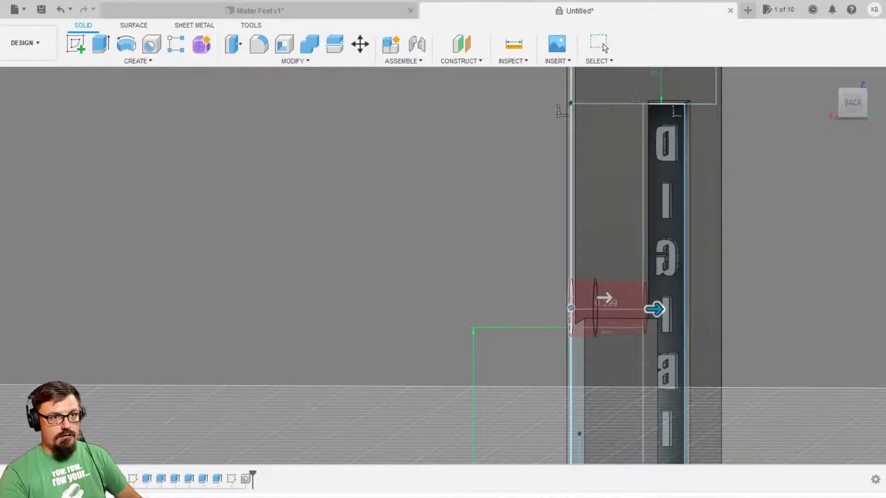
scroll(342, 419, "down", 2)
scroll(499, 391, "down", 3)
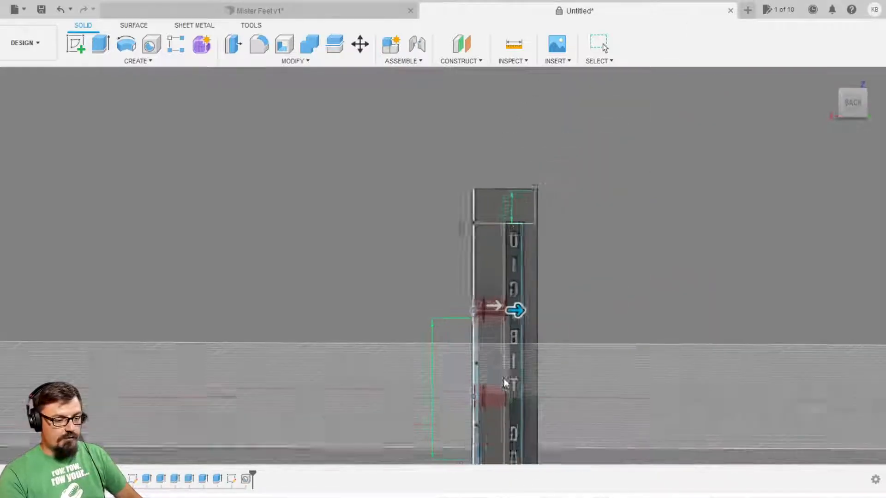
middle_click_drag(436, 418, 599, 336, "shift")
scroll(563, 342, "up", 5)
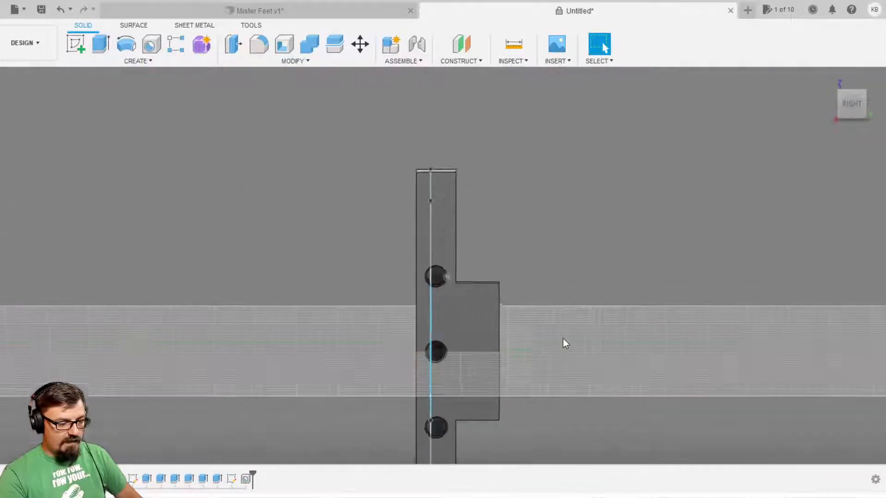
middle_click_drag(567, 384, 561, 232)
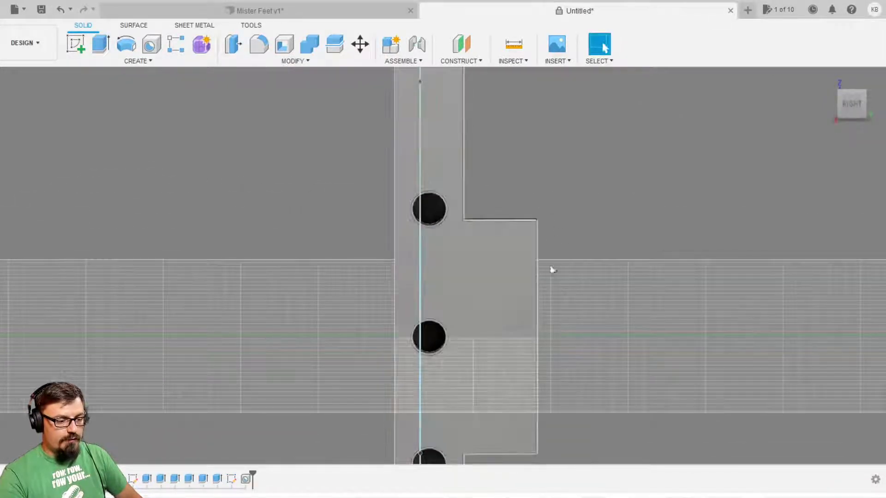
scroll(530, 300, "down", 3)
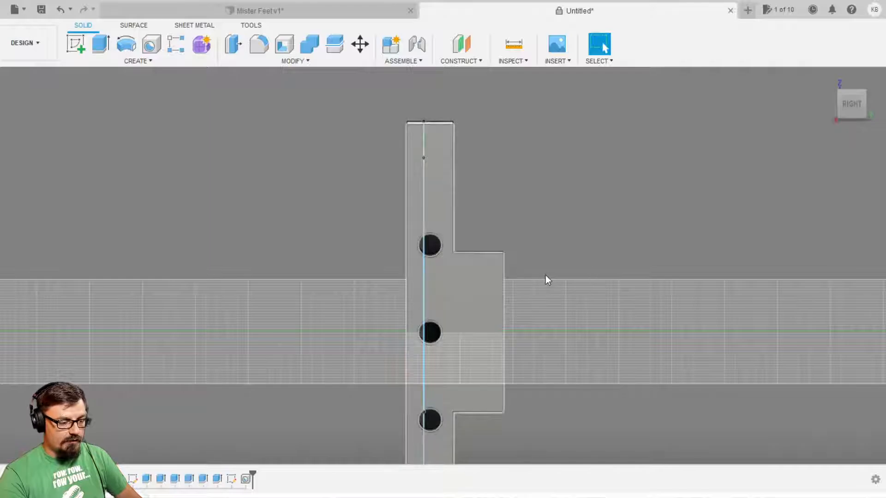
Start a sketch on the plate's side face containing the holes
scroll(458, 192, "up", 3)
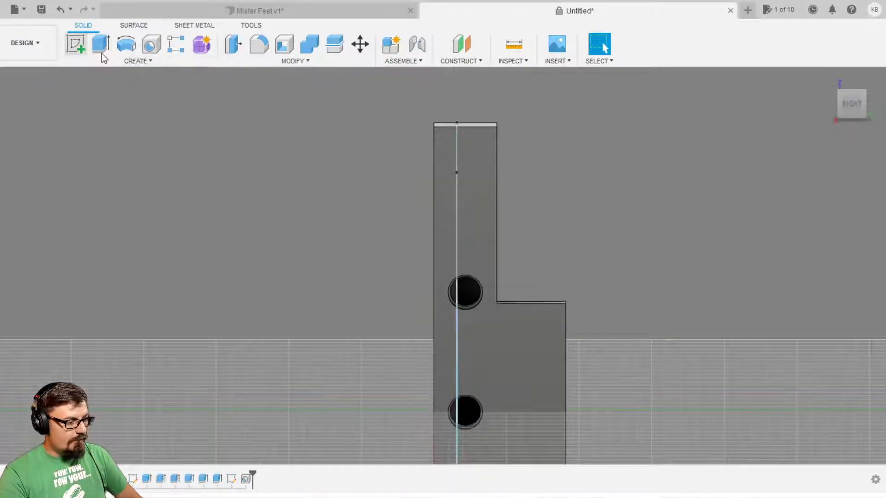
left_click(537, 339)
left_click(76, 43)
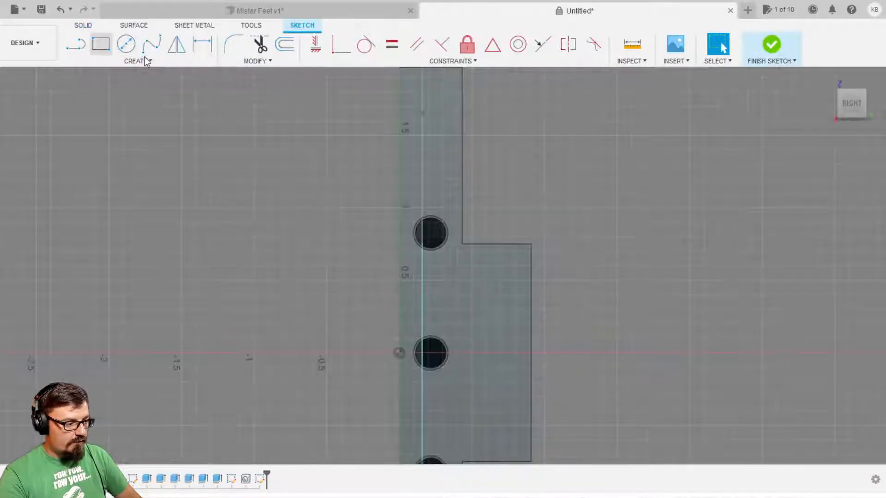
Try to sketch a narrow full-height rectangle along the side face's back edge, and undo it
left_click(101, 44)
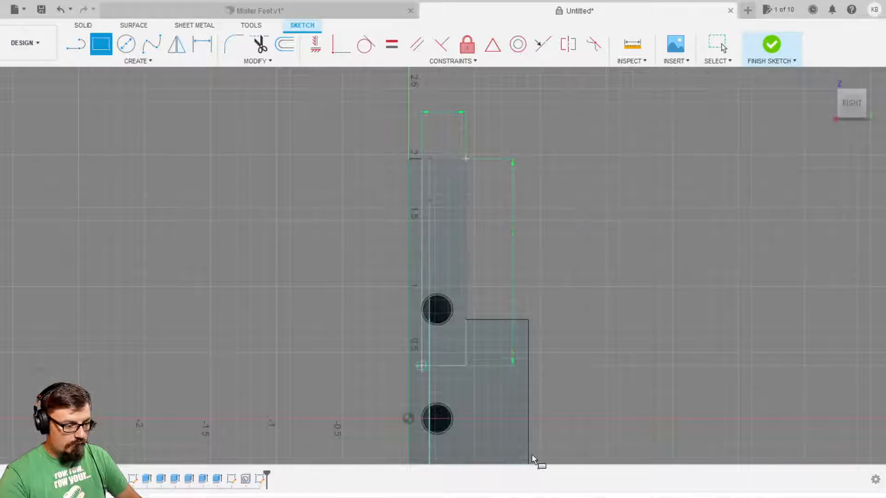
middle_click_drag(534, 461, 558, 224)
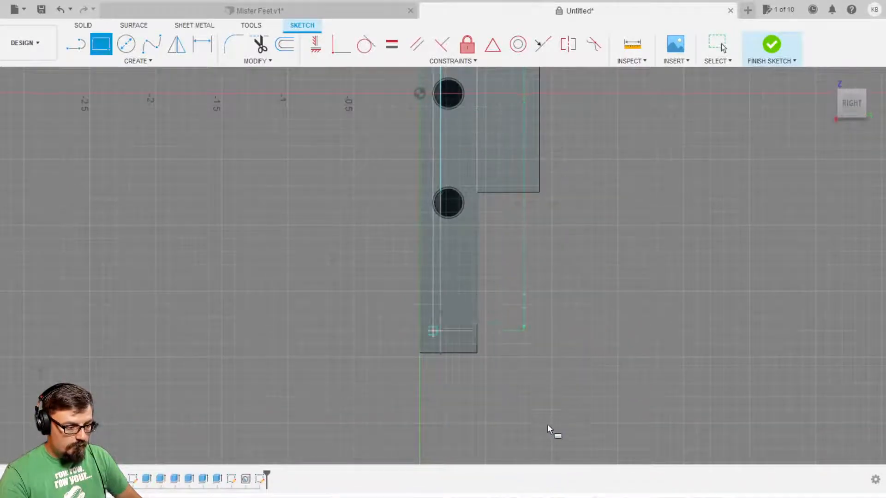
left_click(572, 445)
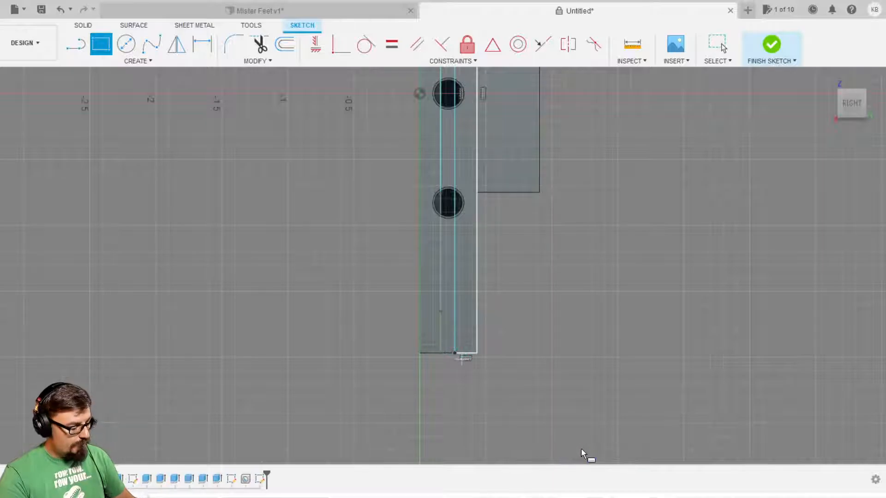
key("Escape")
scroll(632, 339, "down", 2)
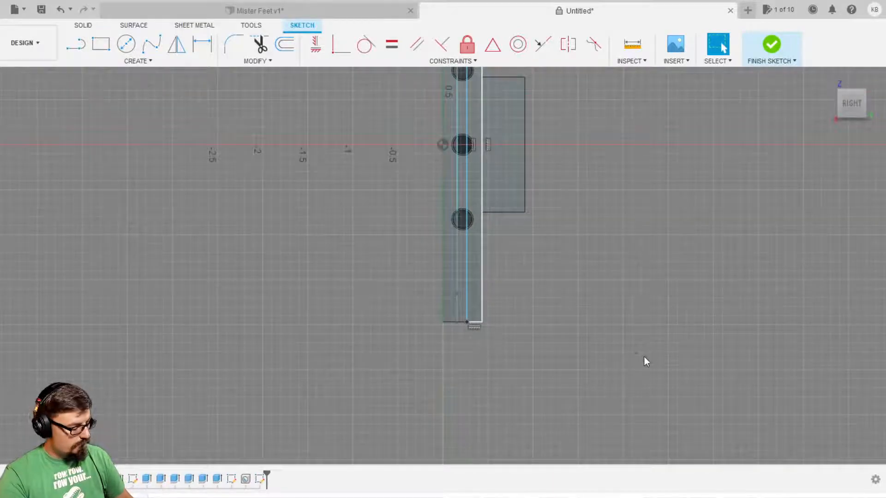
scroll(641, 369, "down", 3)
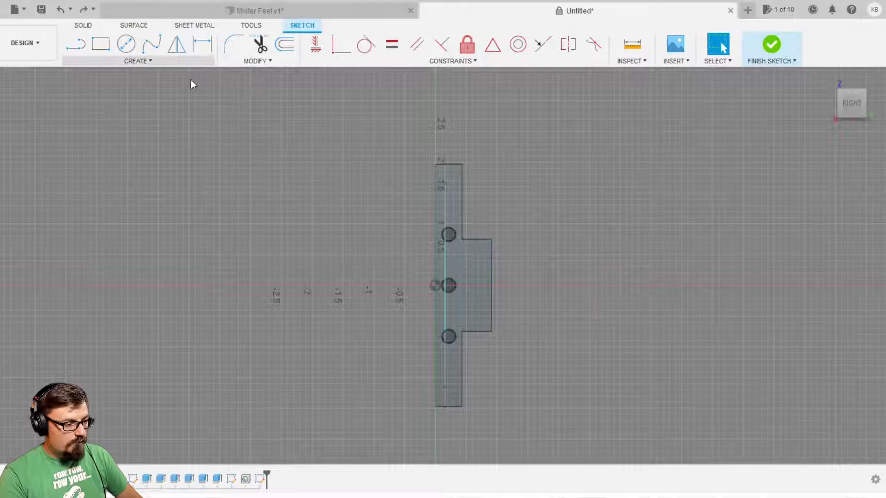
Sketch a full-height rectangle around the holes on the side face, leaving a thin strip along the lettered front edge
key("r")
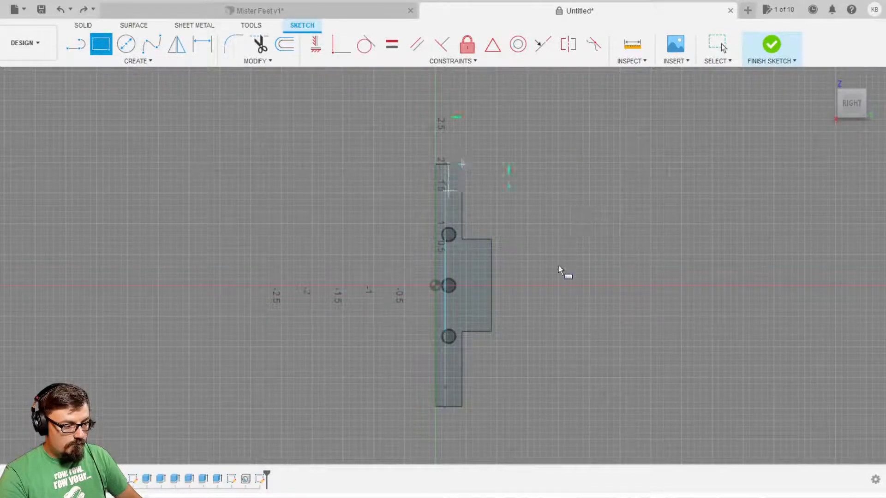
scroll(446, 401, "up", 5)
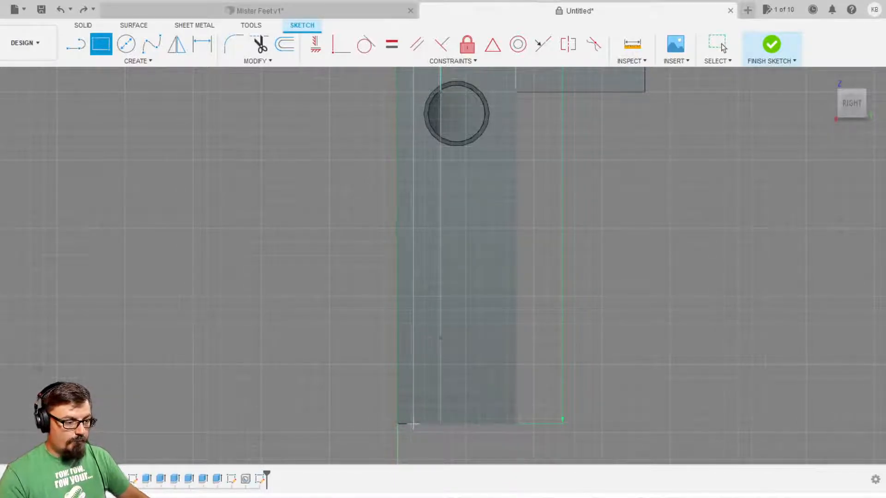
left_click(414, 423)
key("Escape")
scroll(555, 413, "down", 3)
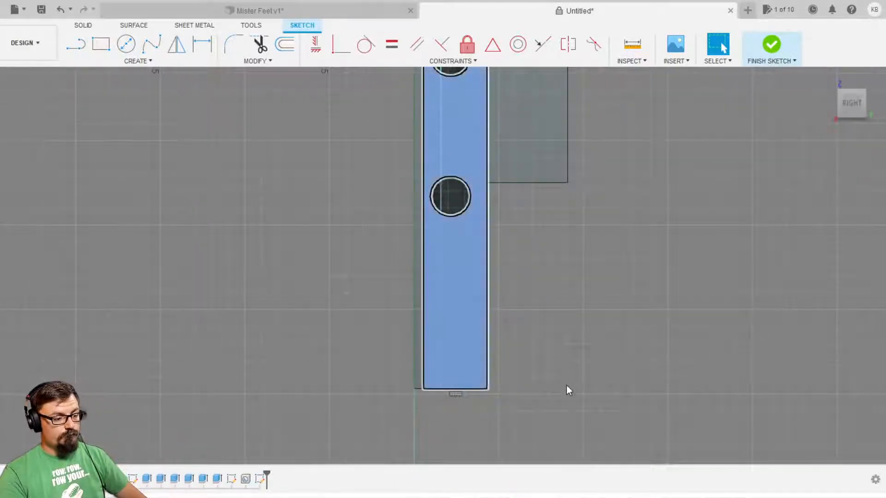
Try to cut the rectangle's profile 0.021 into the side face around the holes
key("e")
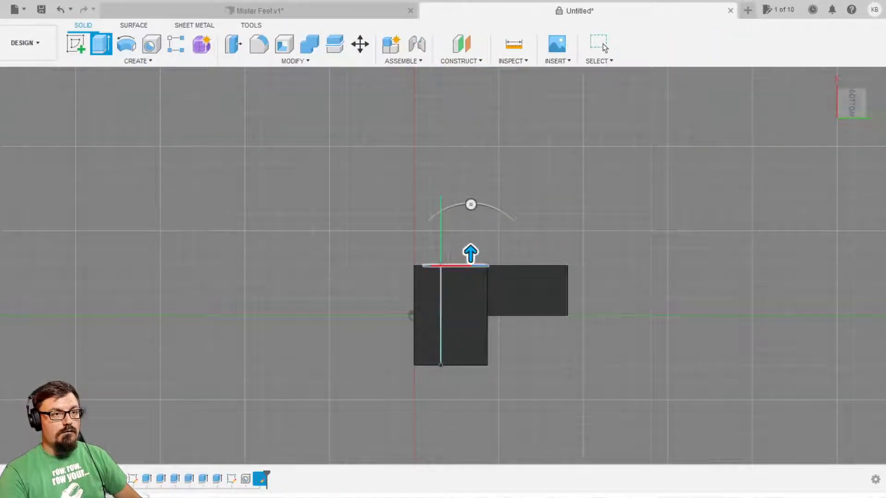
left_click_drag(592, 310, 593, 327)
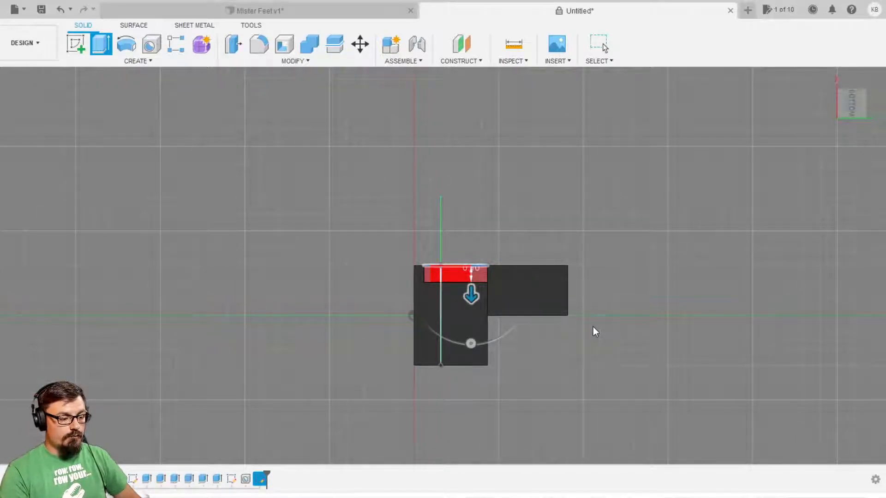
type("-0.021")
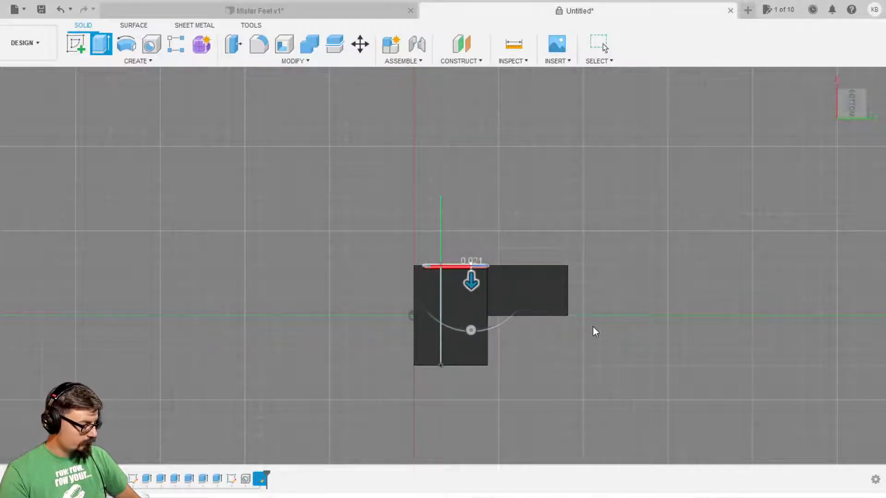
scroll(571, 309, "up", 5)
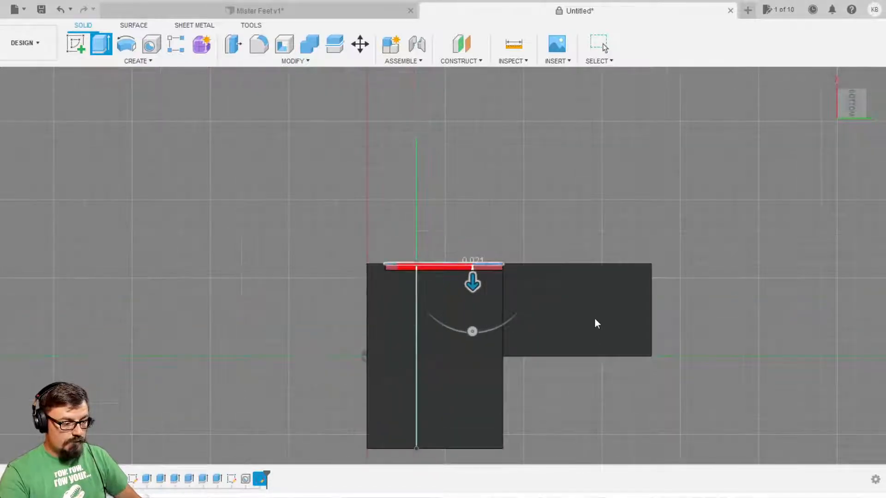
middle_click_drag(598, 308, 601, 382, "shift")
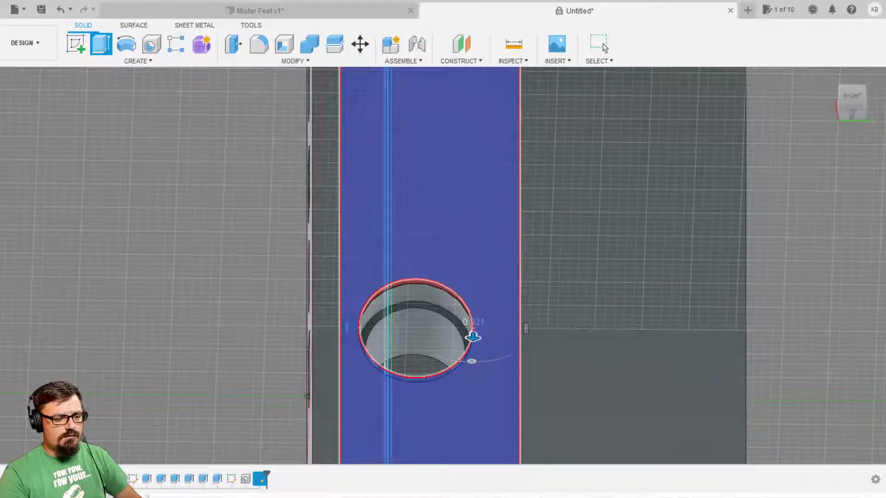
key("Escape")
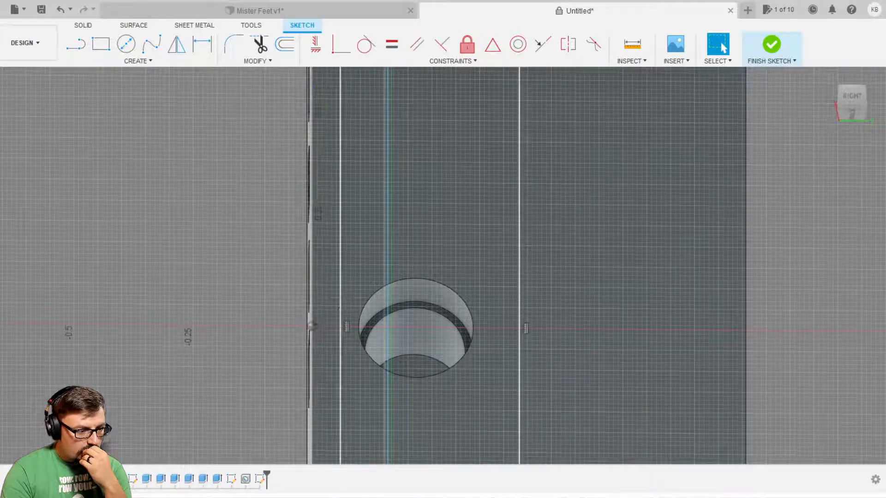
Finish the rectangle sketch and reopen the hole feature to review its settings
left_click(771, 45)
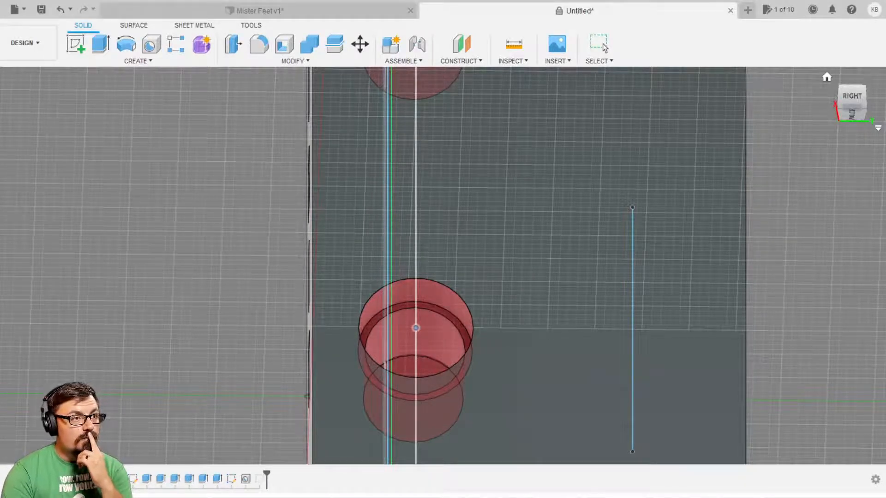
scroll(505, 216, "up", 3)
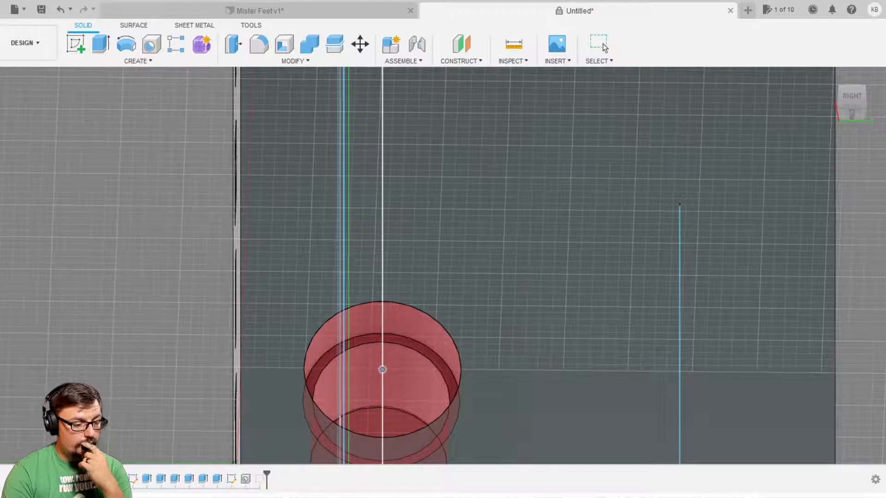
key("Return")
Cut the full-height rectangular profile around the side holes 0.058 in into the side face
scroll(526, 217, "down", 4)
left_click(510, 212)
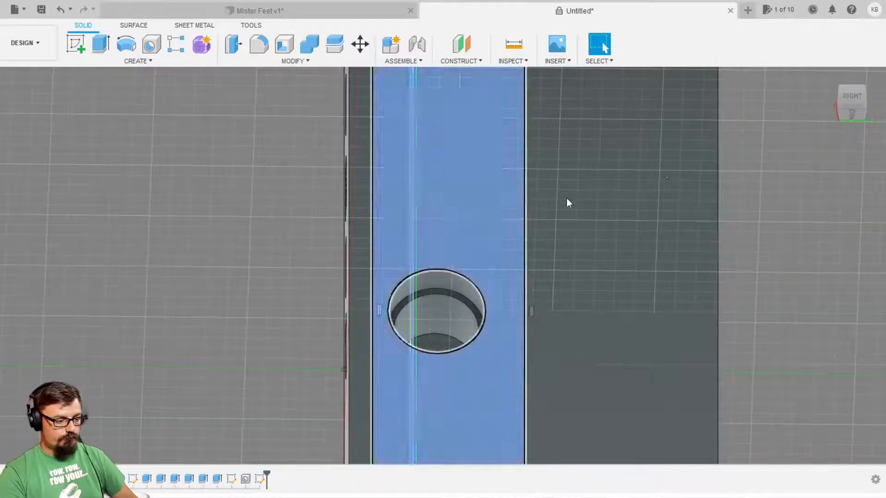
key("e")
left_click_drag(614, 379, 614, 390)
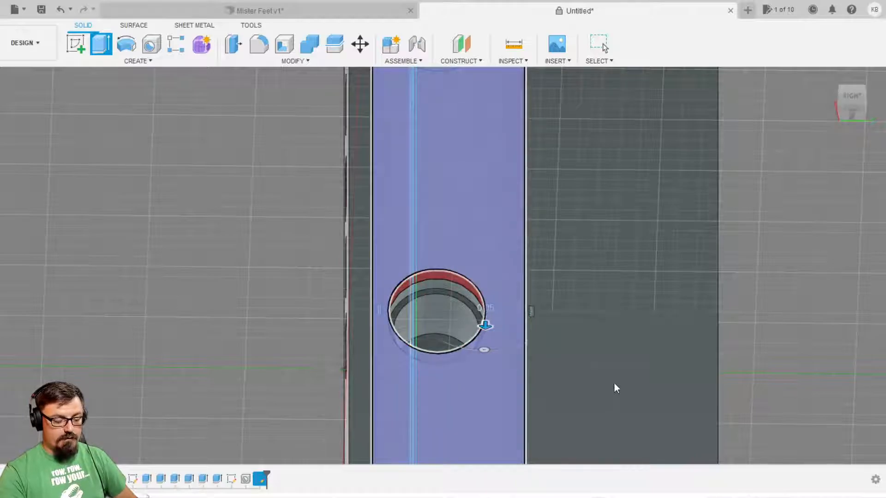
type("-0")
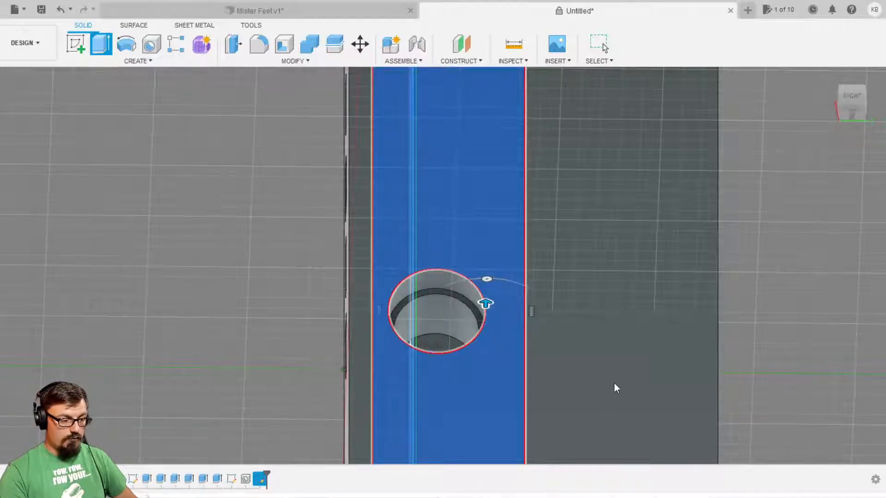
type(".58")
scroll(635, 373, "down", 3)
middle_click_drag(667, 381, 718, 287, "shift")
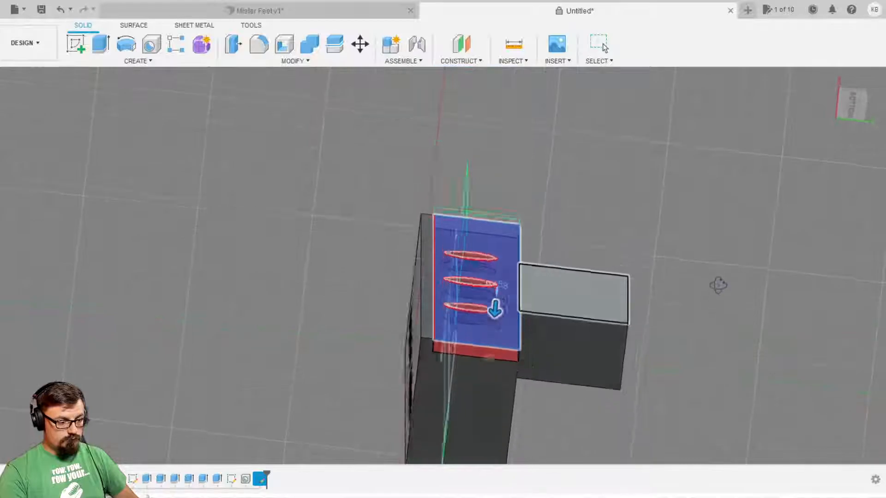
key("Return")
Place counterbored holes at both endpoints of the vertical sketch line on the projecting block's side face
middle_click_drag(574, 236, 502, 180, "shift")
middle_click_drag(577, 170, 553, 152, "shift")
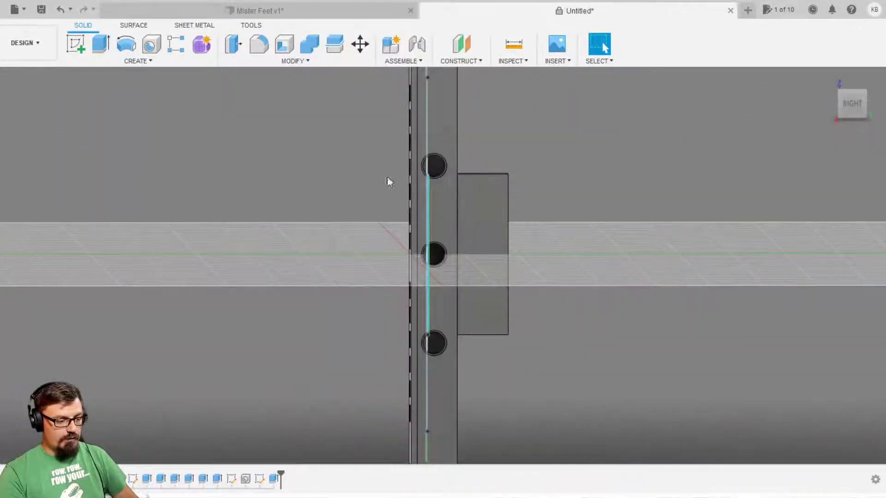
left_click(53, 267)
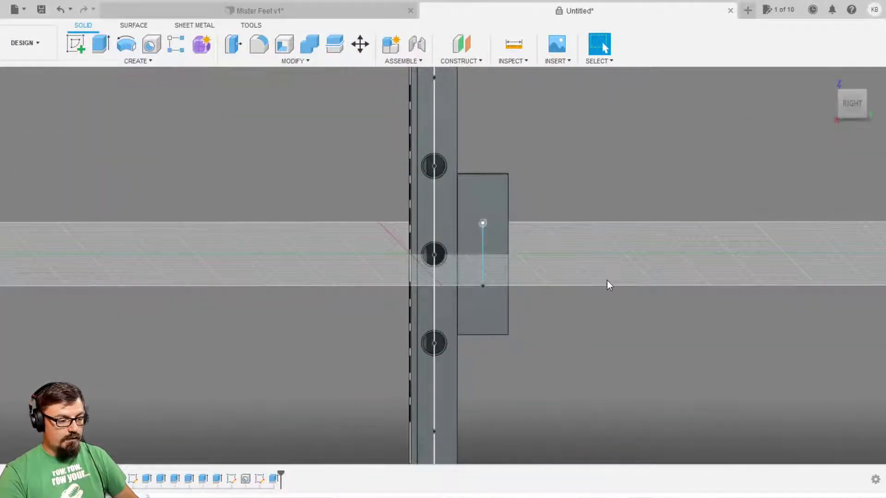
left_click(152, 44)
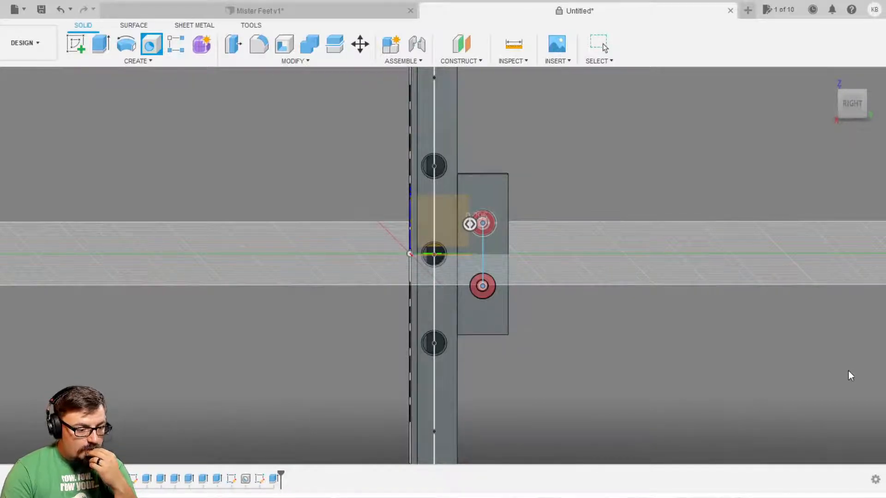
key("Escape")
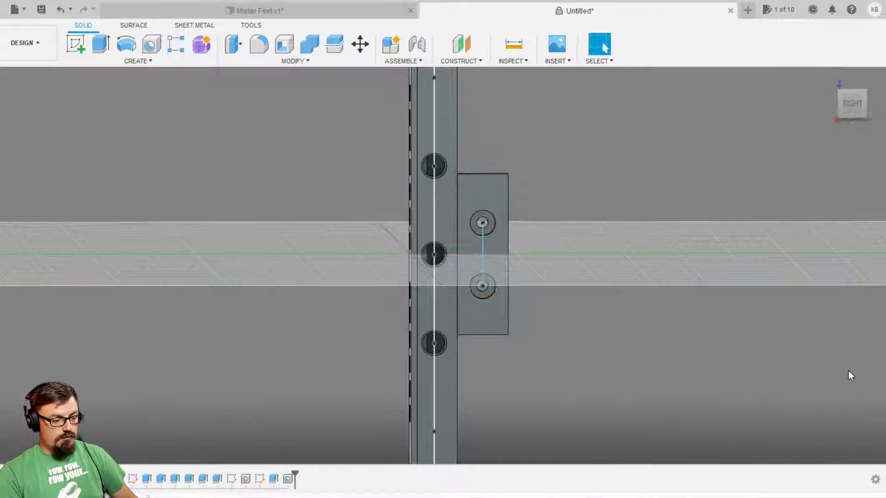
Edit the hole feature on the projecting block, changing both holes to simple threaded holes without counterbores
middle_click_drag(666, 292, 638, 311, "shift")
left_click(287, 480)
double_click(288, 479)
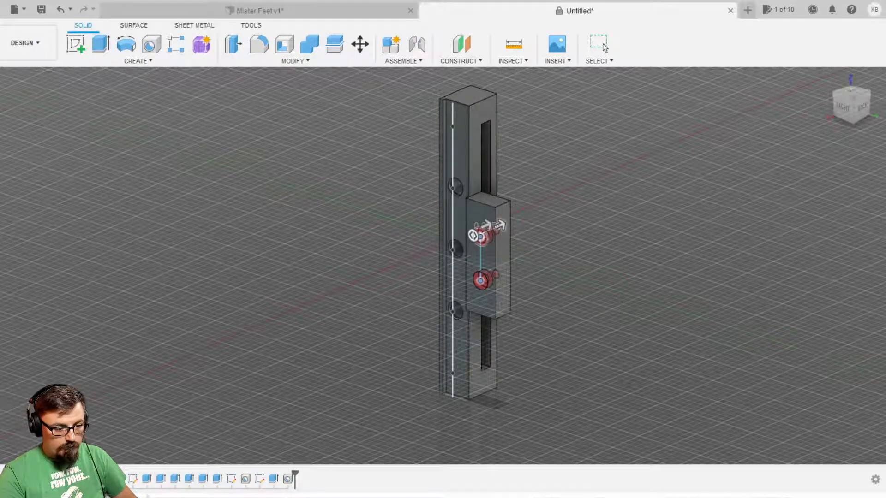
left_click(861, 107)
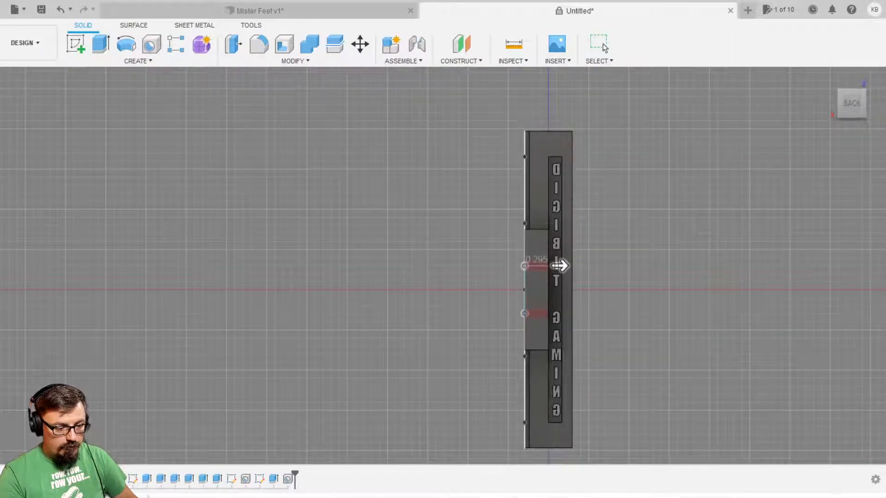
left_click(673, 420)
Examine the side recess, counterbored plate holes, front lettering and the block's threaded holes from several sides
scroll(674, 419, "down", 2)
middle_click_drag(641, 411, 710, 378)
scroll(677, 339, "up", 6)
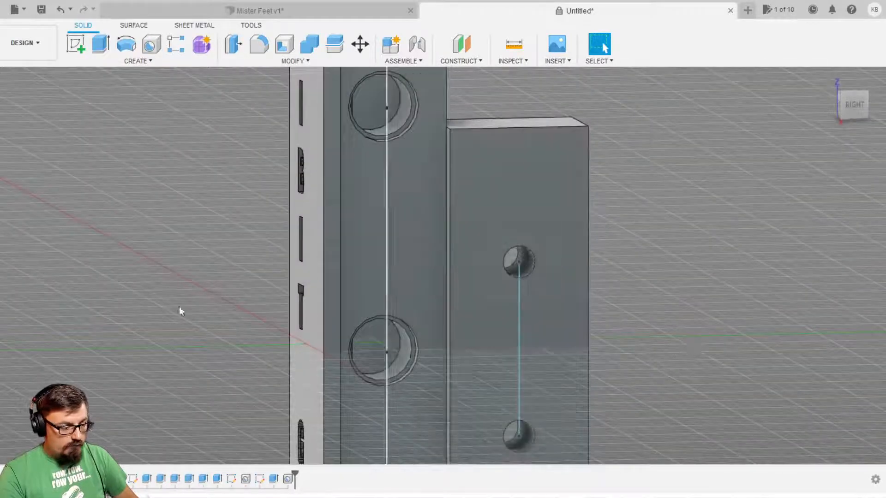
middle_click_drag(776, 359, 668, 334, "shift")
scroll(662, 336, "down", 5)
scroll(661, 354, "down", 3)
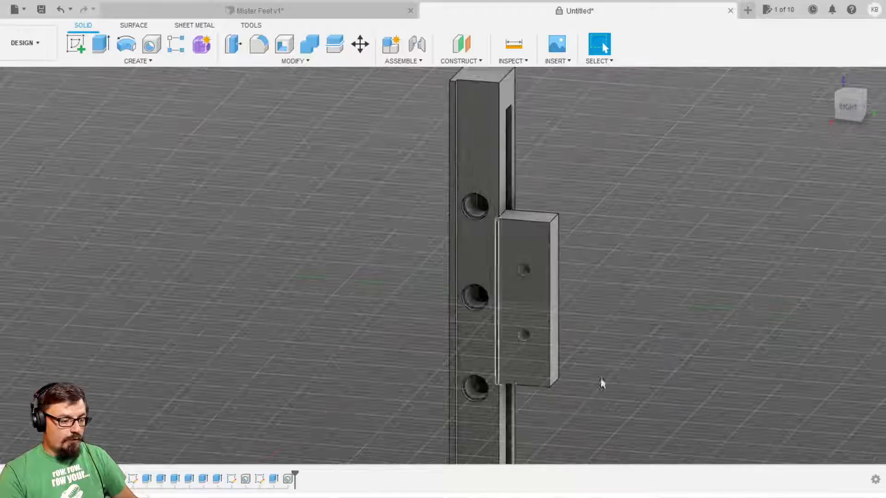
middle_click_drag(622, 373, 578, 371, "shift")
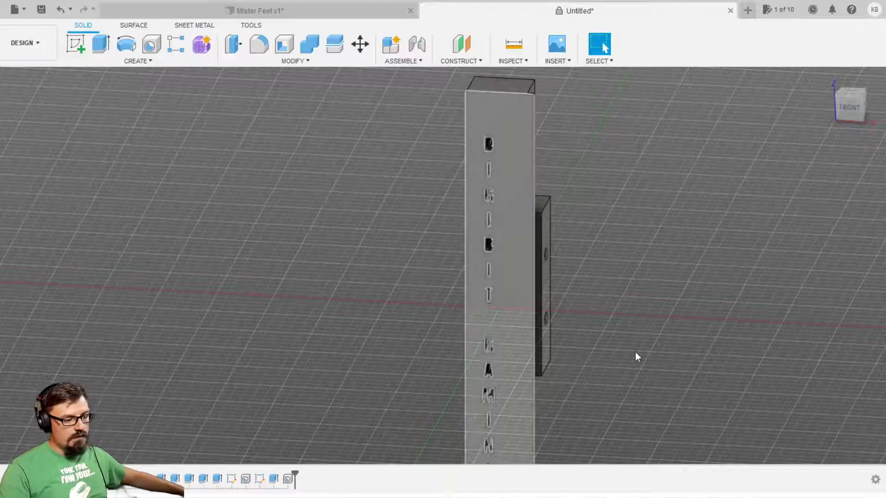
middle_click_drag(754, 315, 810, 263, "shift")
scroll(646, 185, "up", 8)
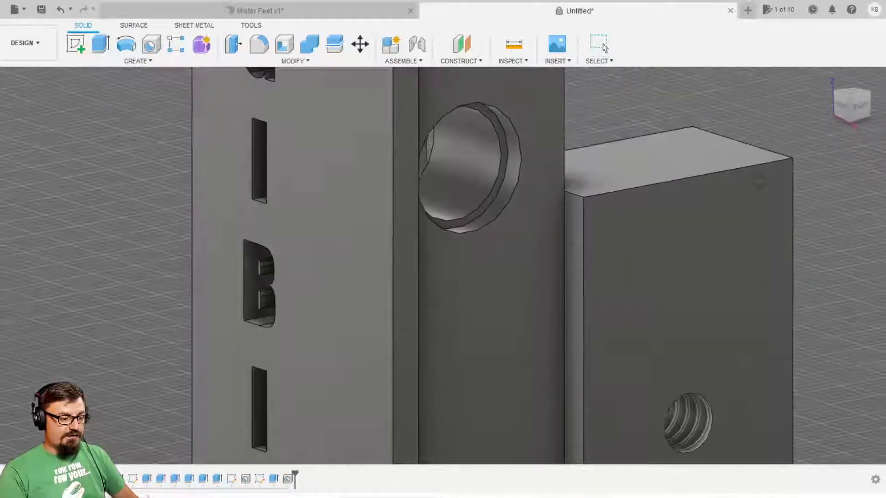
middle_click_drag(759, 182, 750, 189, "shift")
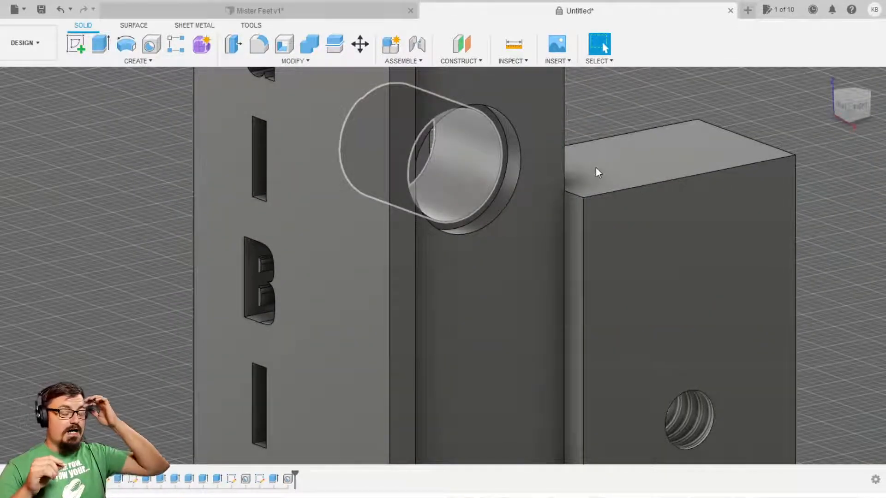
scroll(642, 257, "down", 10)
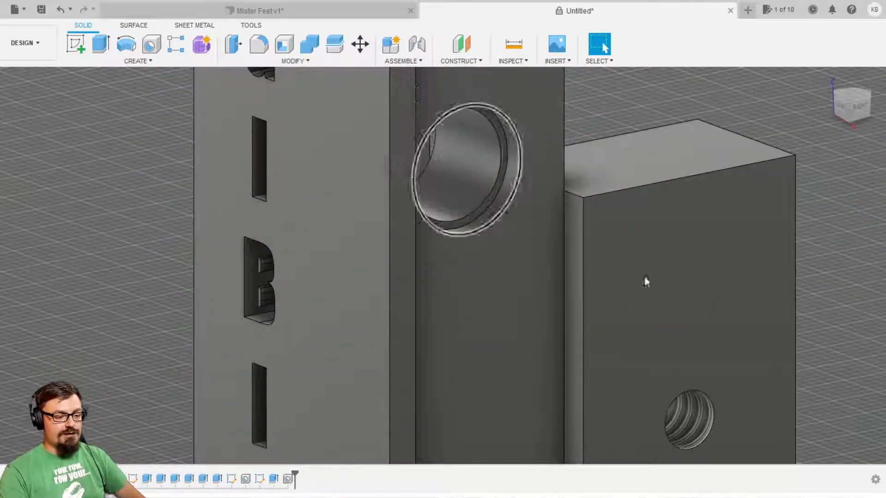
middle_click_drag(658, 391, 662, 166, "shift")
middle_click_drag(591, 123, 601, 132, "shift")
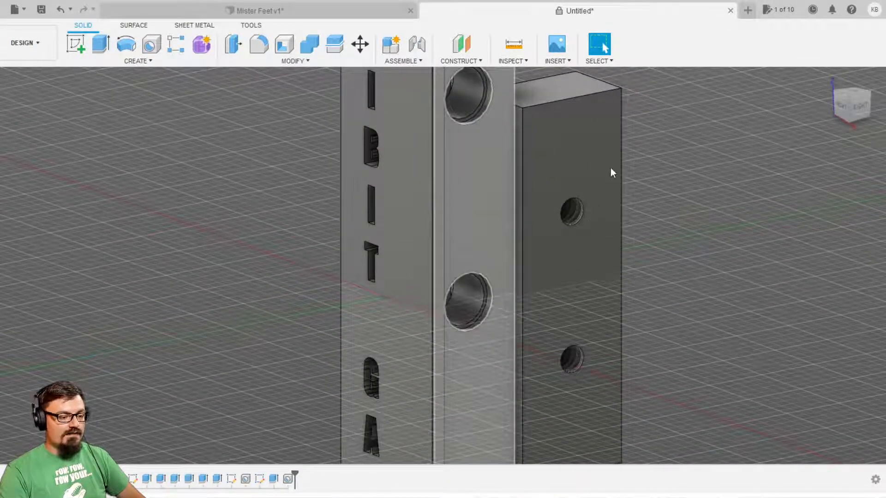
scroll(635, 272, "down", 3)
middle_click_drag(632, 226, 554, 332, "shift")
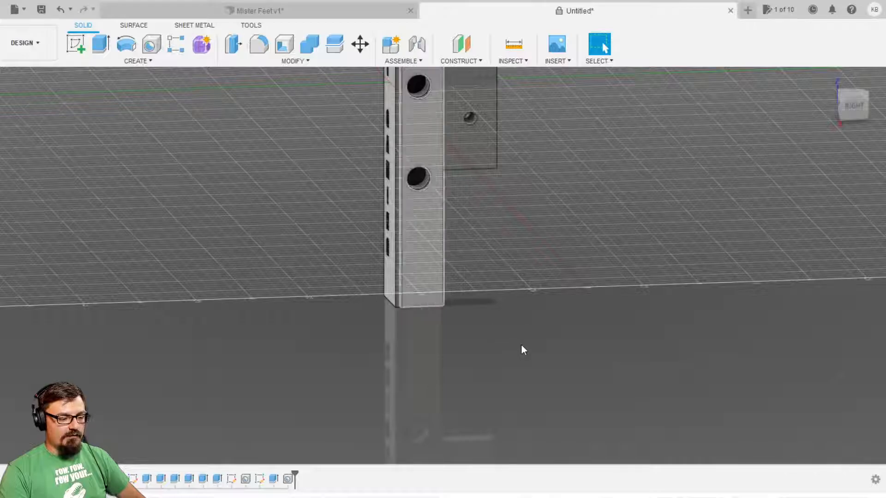
middle_click_drag(553, 349, 533, 163, "shift")
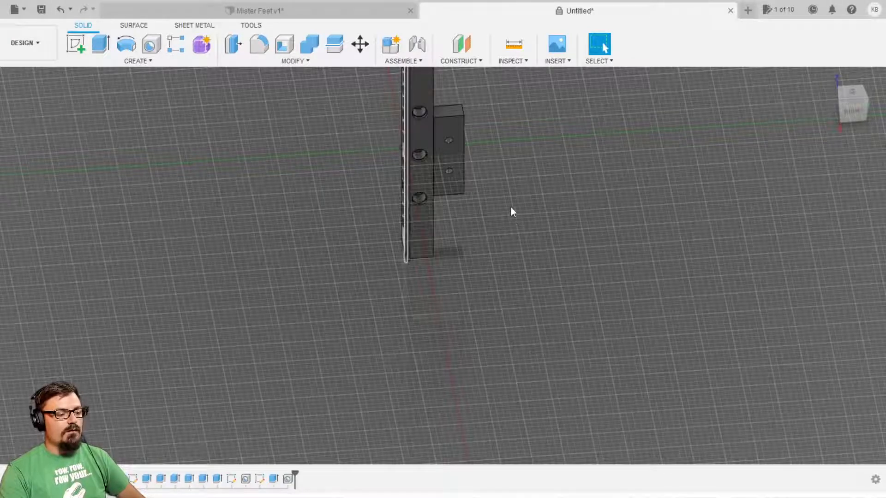
middle_click_drag(542, 181, 735, 178, "shift")
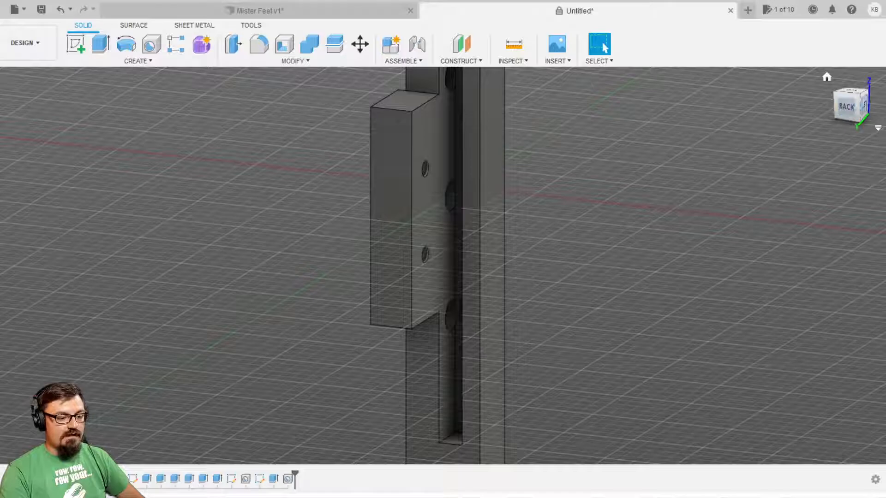
Measure the top edge of the projecting block on its inner side, from the back corner to the plate
scroll(703, 134, "up", 5)
middle_click_drag(808, 261, 588, 160)
key("i")
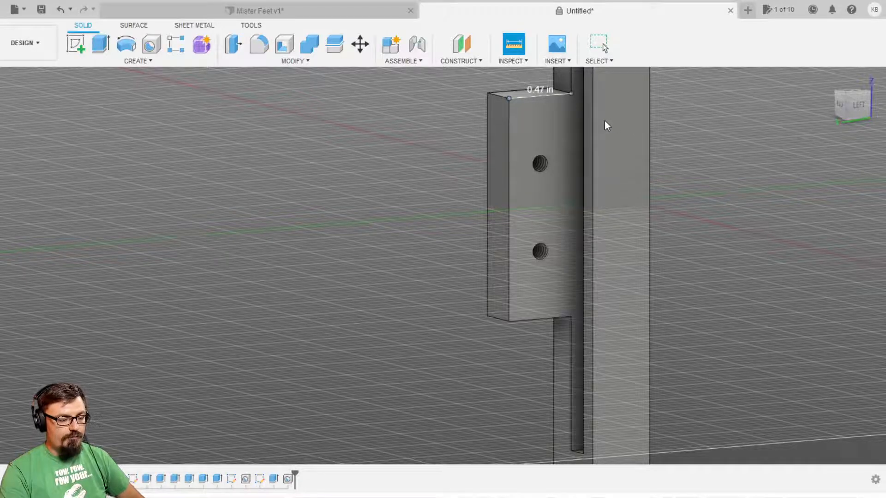
key("Escape")
Start a sketch on the projecting block's inner side face and draw a rectangle covering the whole face around both holes
left_click(75, 44)
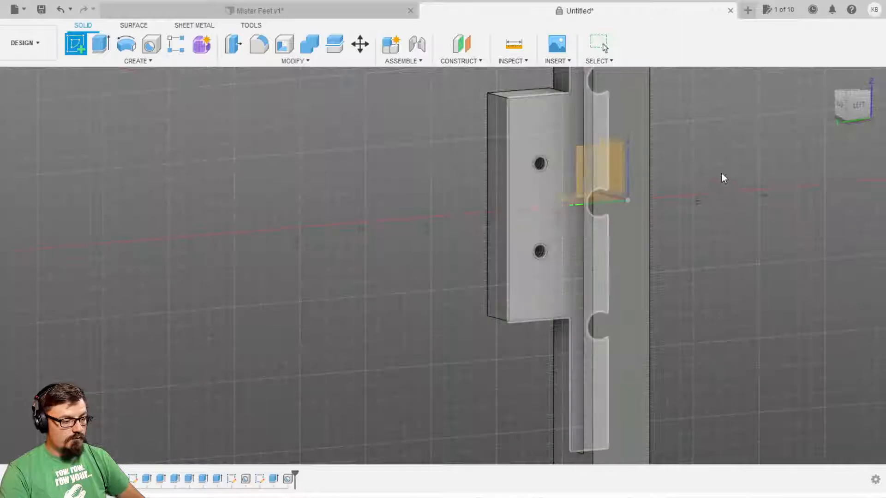
left_click(661, 137)
left_click(101, 45)
left_click(418, 253)
middle_click_drag(464, 299, 449, 156)
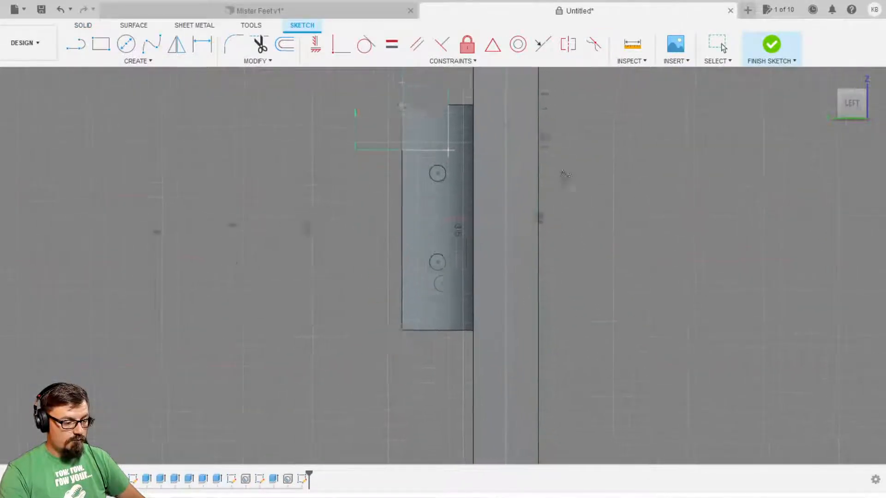
middle_click_drag(563, 185, 558, 143)
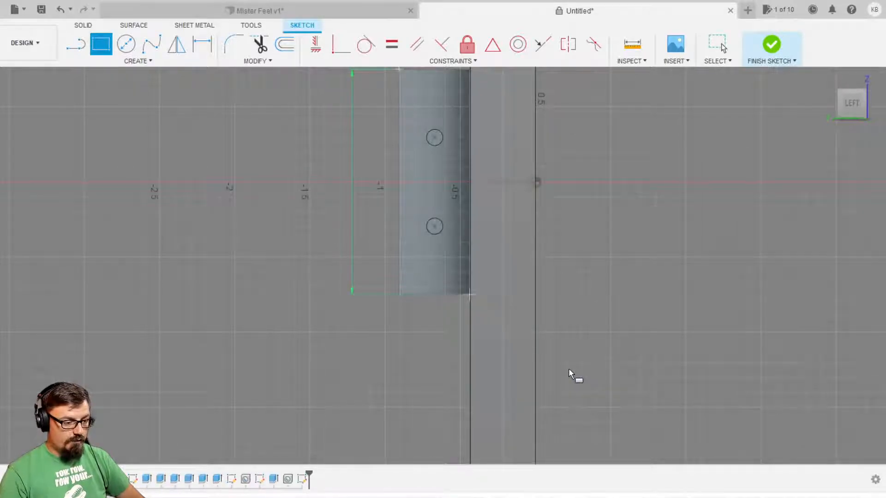
key("Escape")
Sketch a narrow rectangle over the block's full height along the edge where it meets the plate
middle_click_drag(388, 293, 489, 272, "shift")
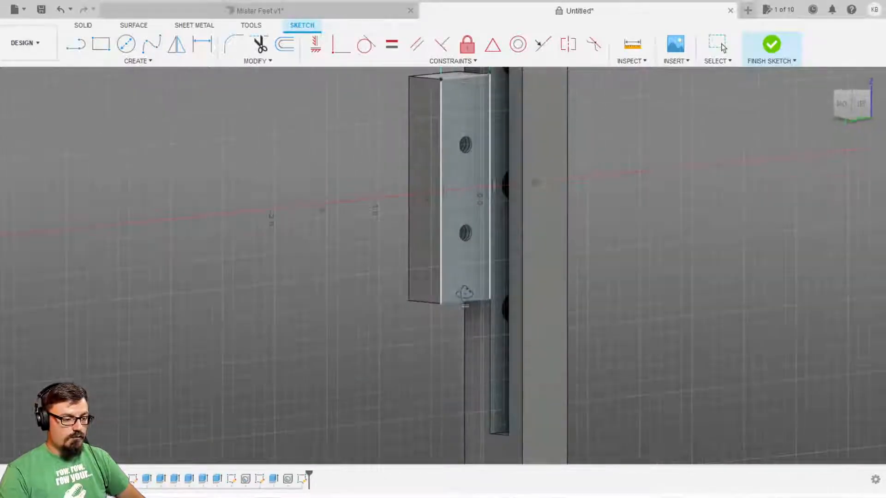
scroll(593, 182, "up", 5)
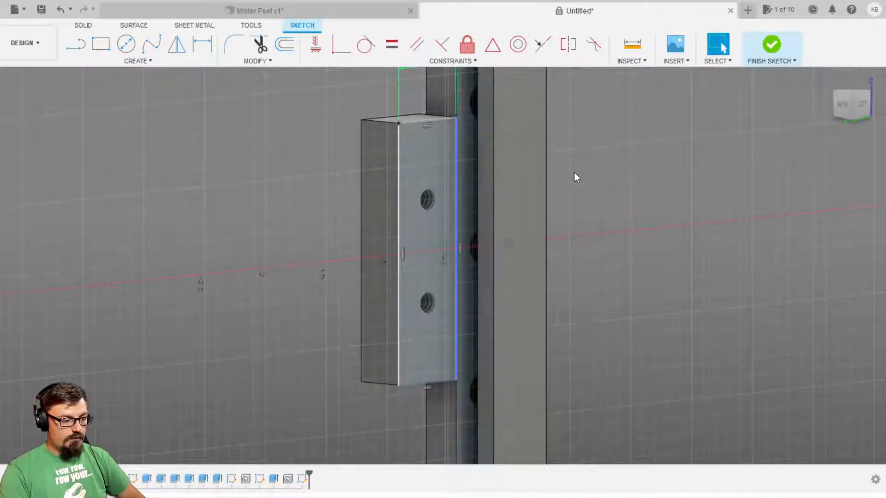
left_click(861, 104)
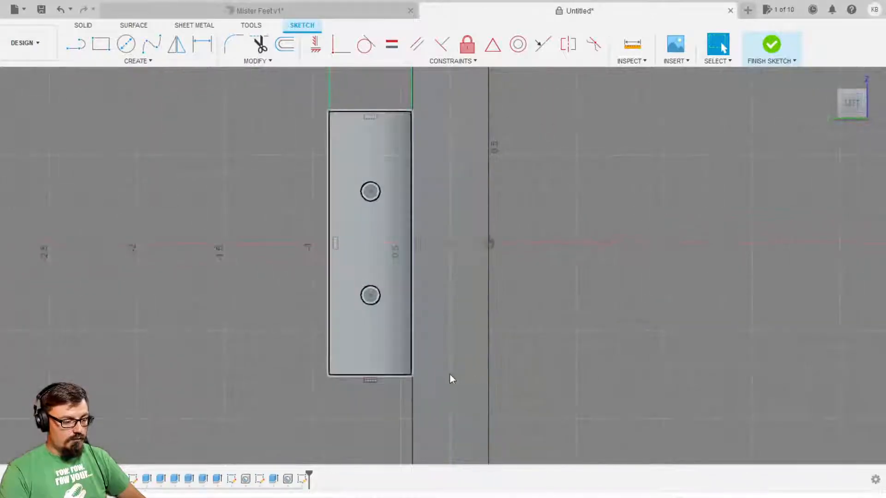
left_click(101, 44)
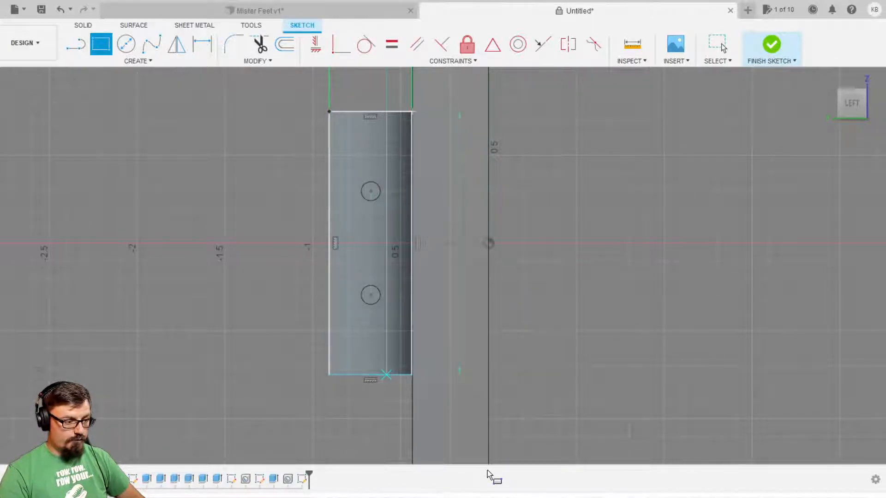
key("Return")
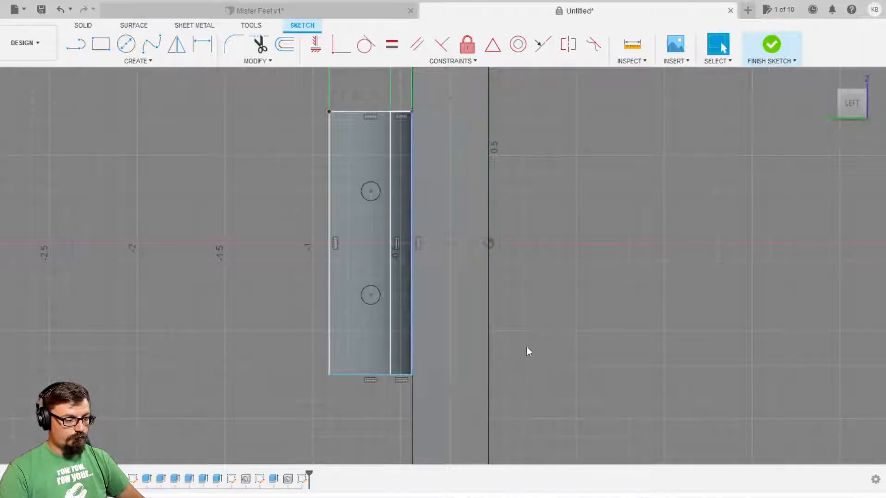
Cut the narrow rectangle's profile 0.125 in into the block beside the plate
left_click(498, 186)
key("e")
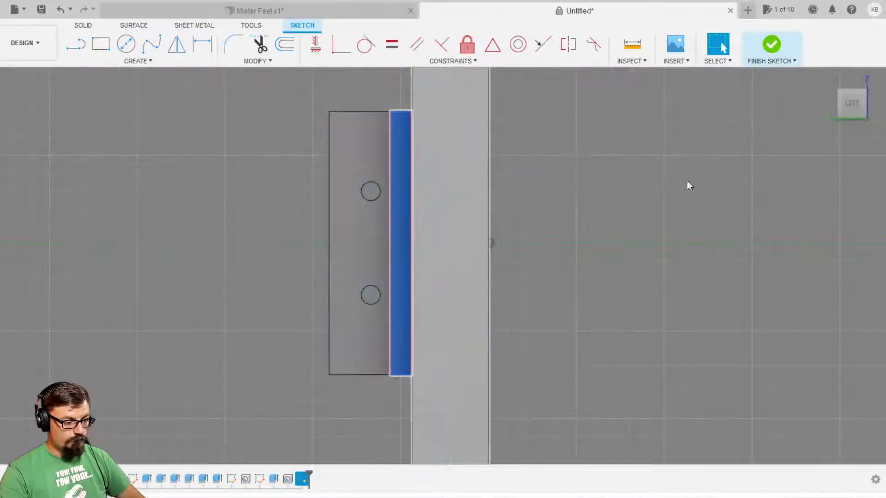
left_click_drag(633, 279, 615, 281)
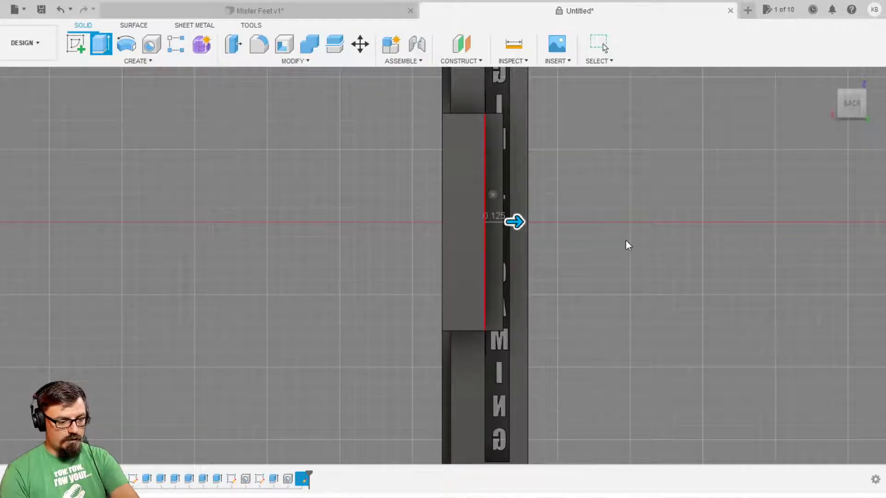
type("-")
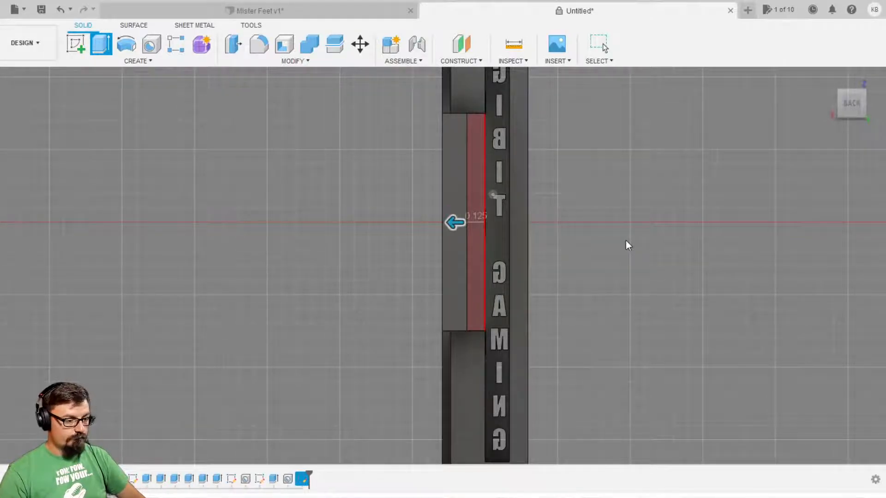
key("Return")
Fillet the notch's inner vertical edge where the projecting block meets the plate
middle_click_drag(658, 352, 657, 224, "shift")
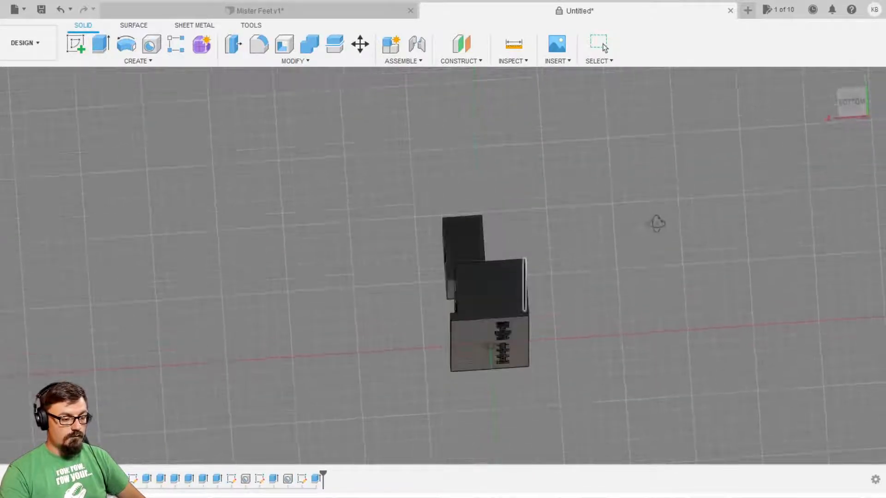
scroll(590, 341, "up", 5)
middle_click_drag(591, 342, 541, 287, "shift")
mouse_move(567, 254)
middle_mouse_down("shift")
mouse_move(605, 259)
mouse_move(553, 263)
middle_mouse_up("shift")
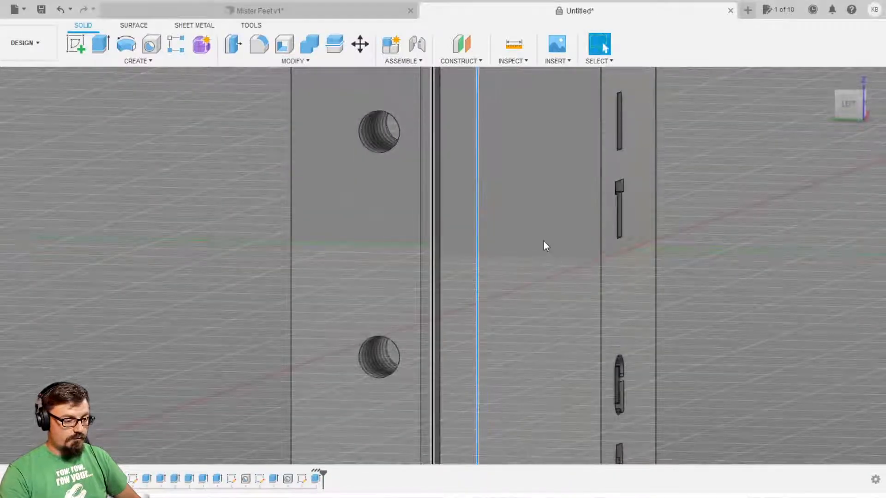
key("f")
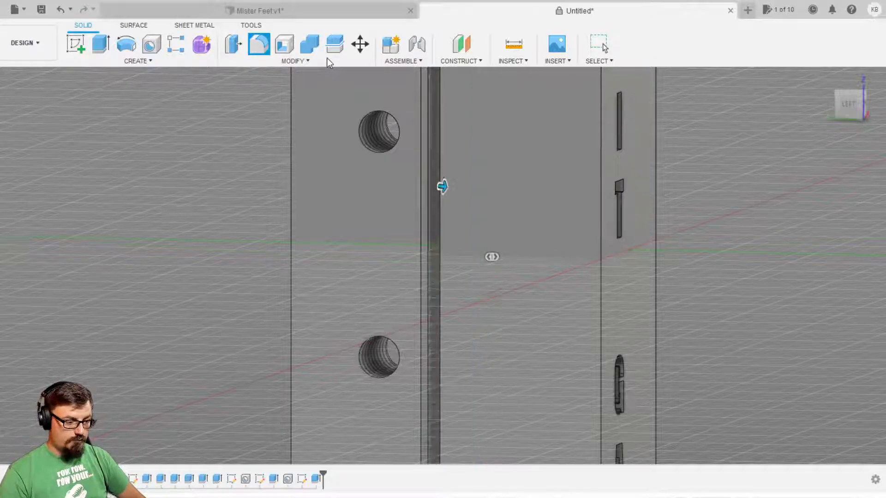
key("Return")
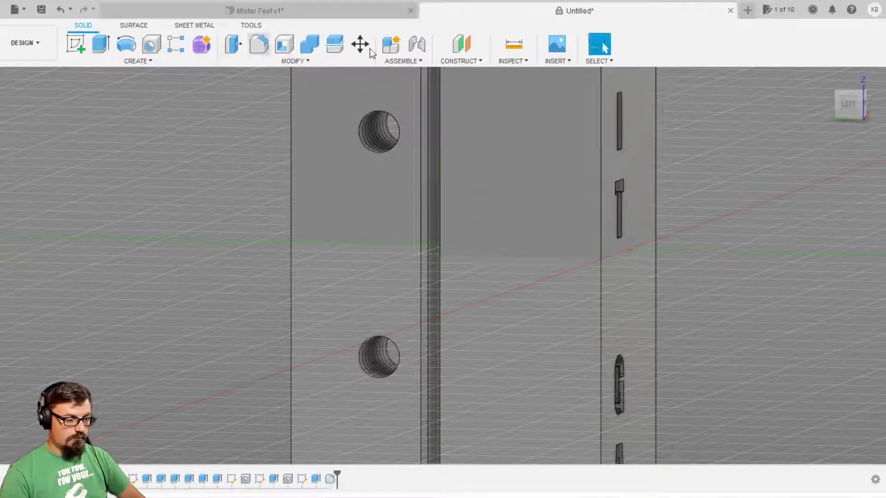
middle_click_drag(631, 350, 755, 334, "shift")
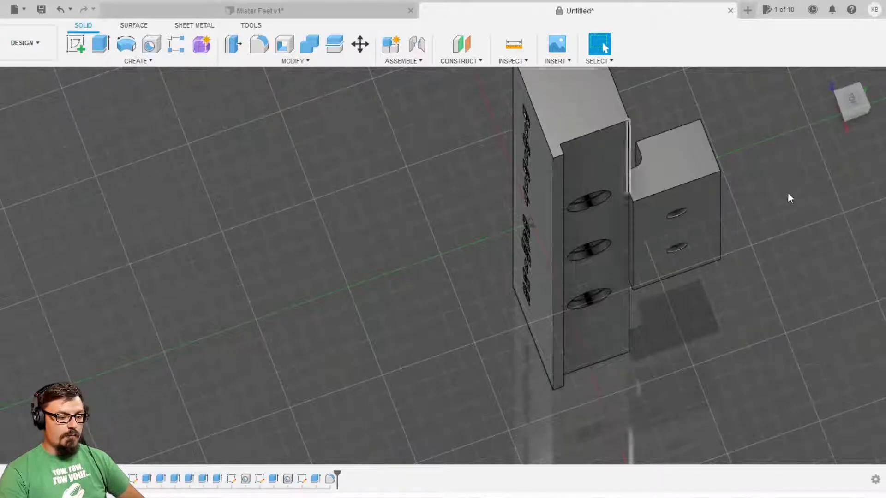
Fillet the plate's vertical corner edge beside the lettering and the adjoining top and bottom edges of the lettered face and plain side face
middle_click_drag(824, 154, 780, 78, "shift")
middle_click_drag(781, 78, 699, 276)
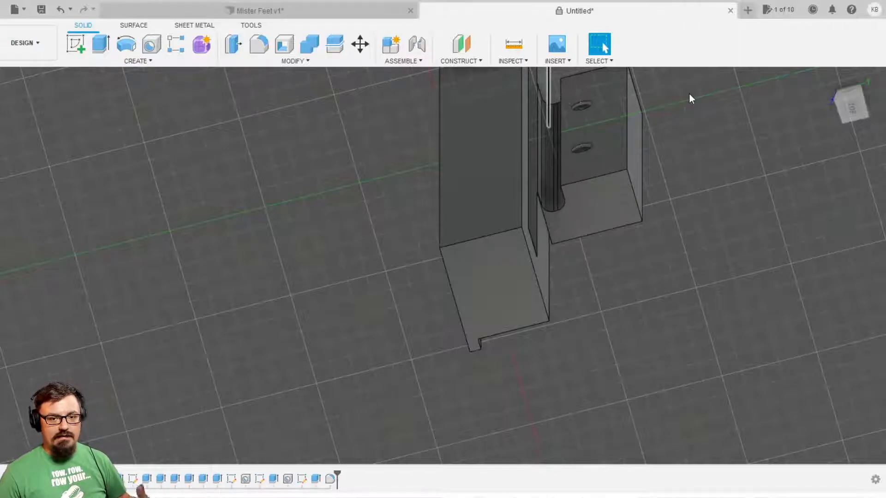
scroll(687, 219, "down", 3)
middle_click_drag(773, 265, 684, 289, "shift")
scroll(701, 153, "down", 3)
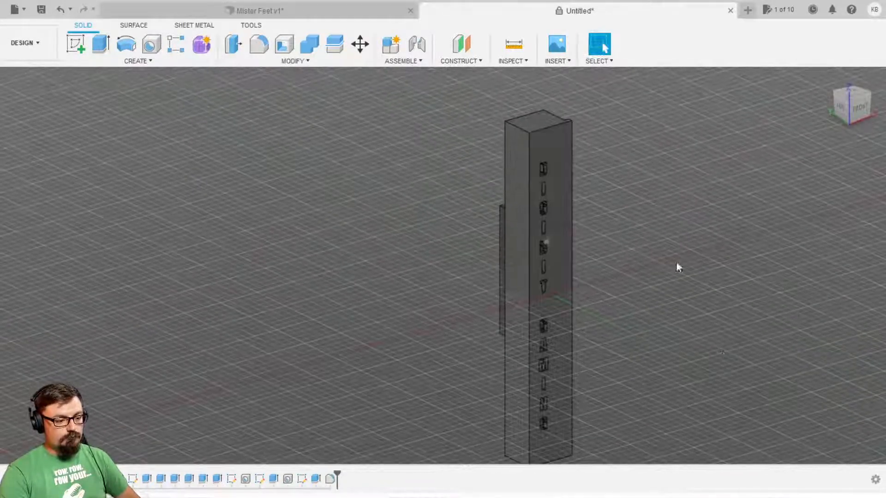
scroll(655, 165, "up", 3)
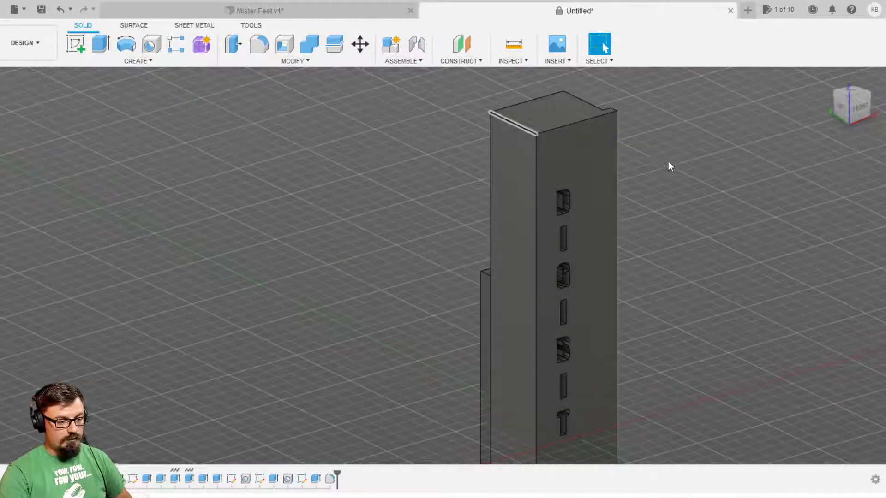
scroll(743, 278, "down", 3)
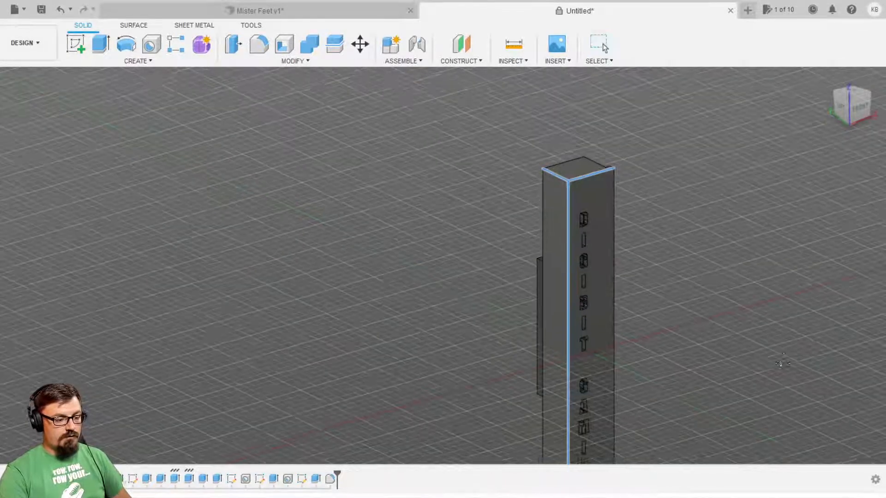
middle_click_drag(780, 364, 722, 93)
left_click(569, 185)
middle_click_drag(715, 330, 709, 224, "shift")
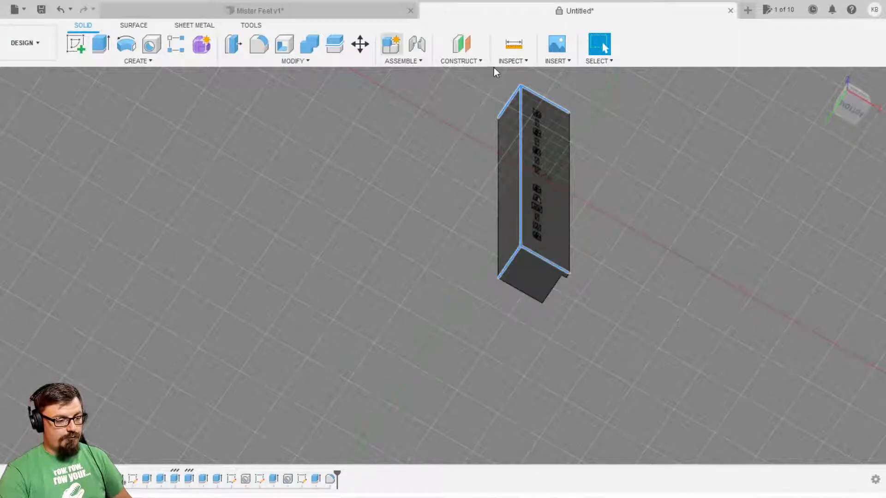
key("f")
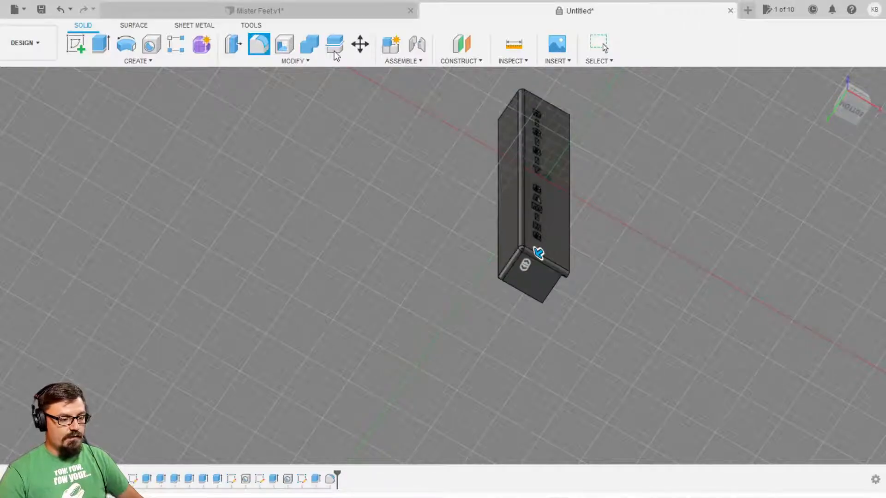
key("Return")
Examine the whole part with its rounded edges from the hole side, back and front
middle_click_drag(779, 171, 666, 346, "shift")
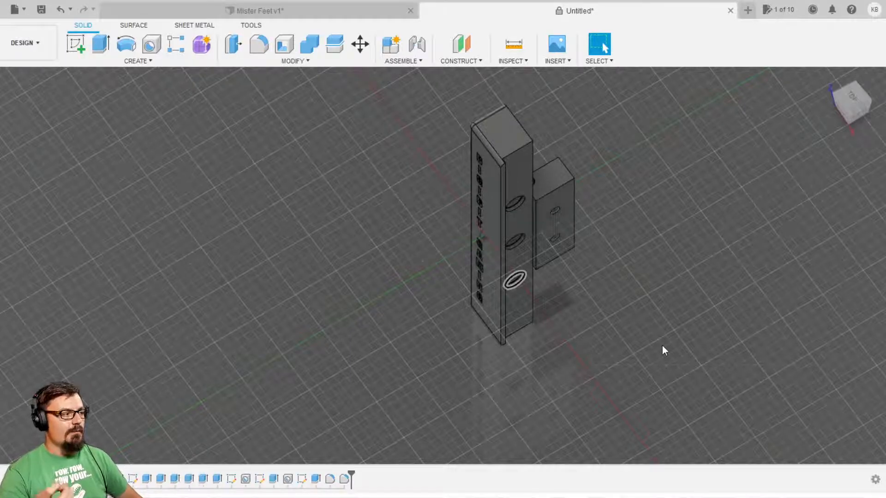
scroll(555, 230, "down", 3)
middle_click_drag(707, 282, 685, 185, "shift")
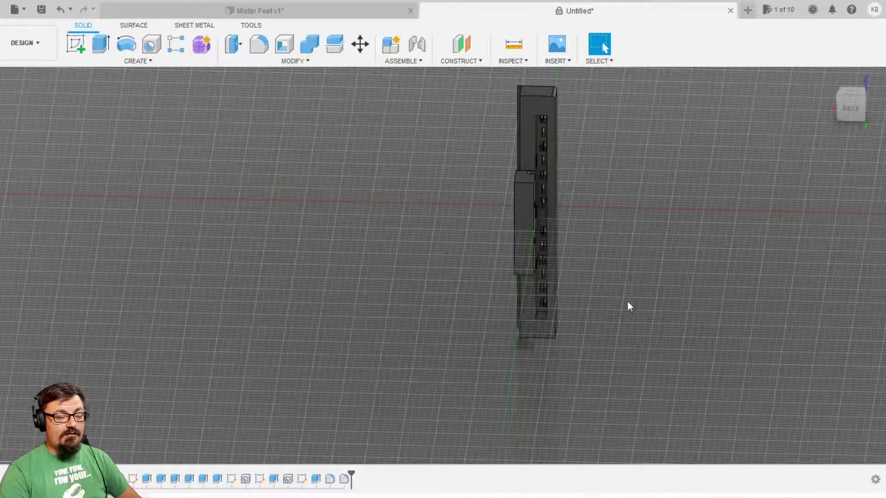
middle_click_drag(616, 268, 689, 167, "shift")
scroll(684, 167, "up", 5)
middle_click_drag(544, 198, 833, 243, "shift")
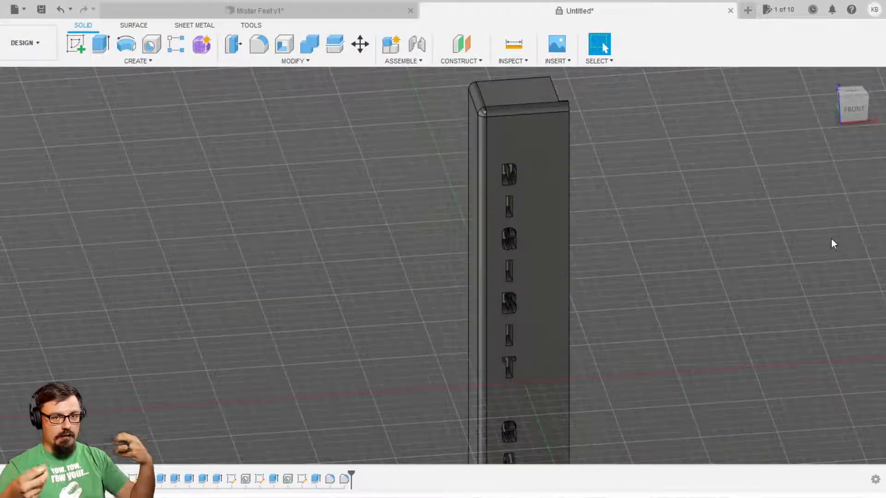
middle_click_drag(831, 237, 792, 322, "shift")
Examine the DIGIBIT GAMING lettering along the plate in the straight front view
left_click(854, 107)
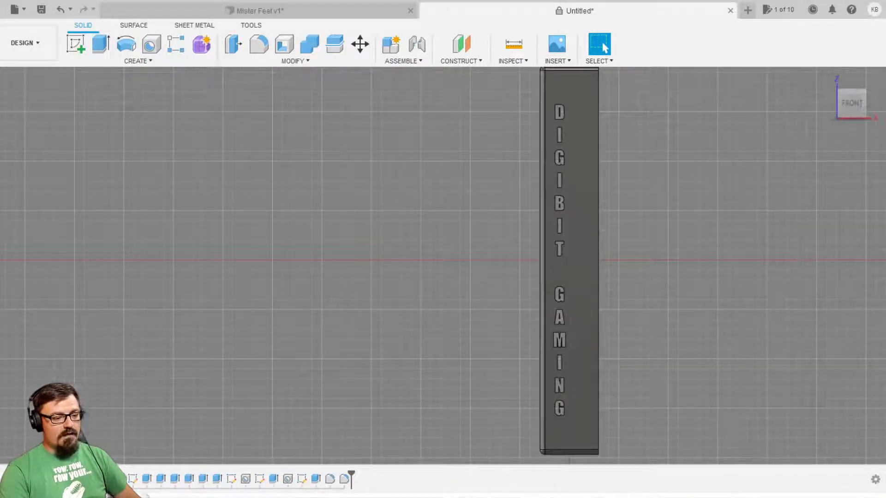
scroll(747, 279, "up", 8)
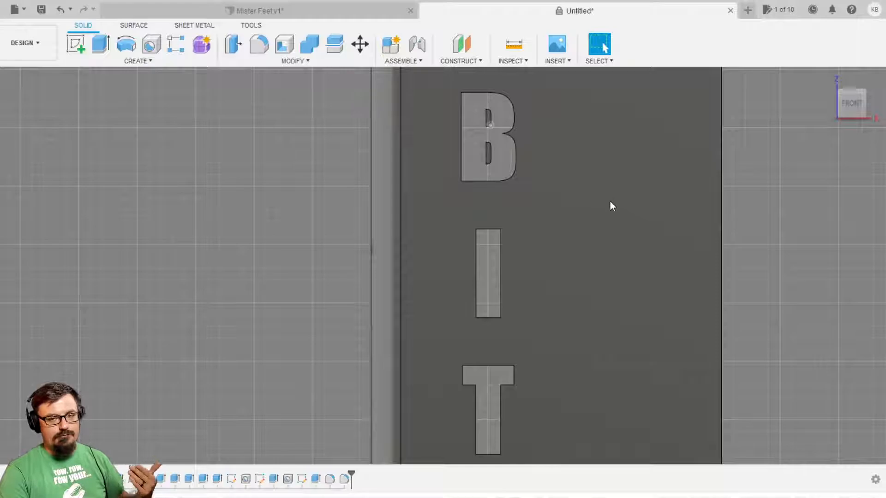
scroll(628, 221, "down", 3)
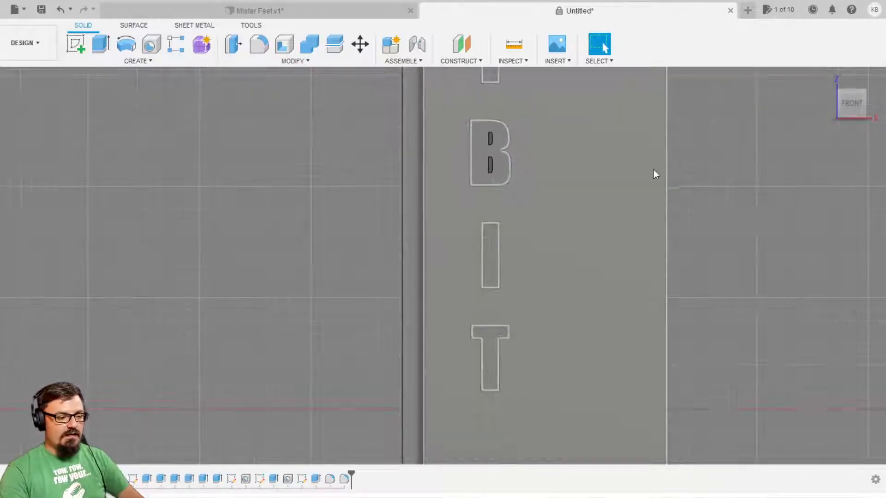
middle_click_drag(654, 198, 666, 483)
middle_click_drag(690, 355, 687, 489)
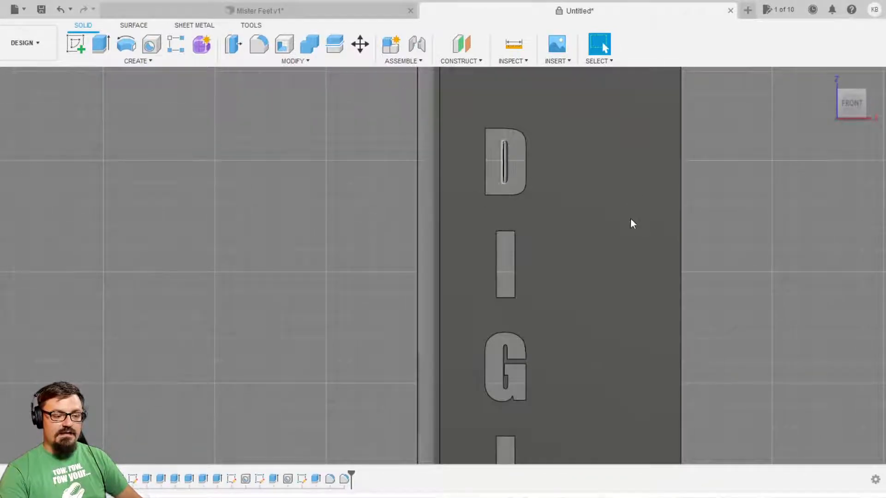
scroll(717, 320, "down", 3)
scroll(776, 366, "down", 3)
middle_click_drag(792, 385, 732, 203)
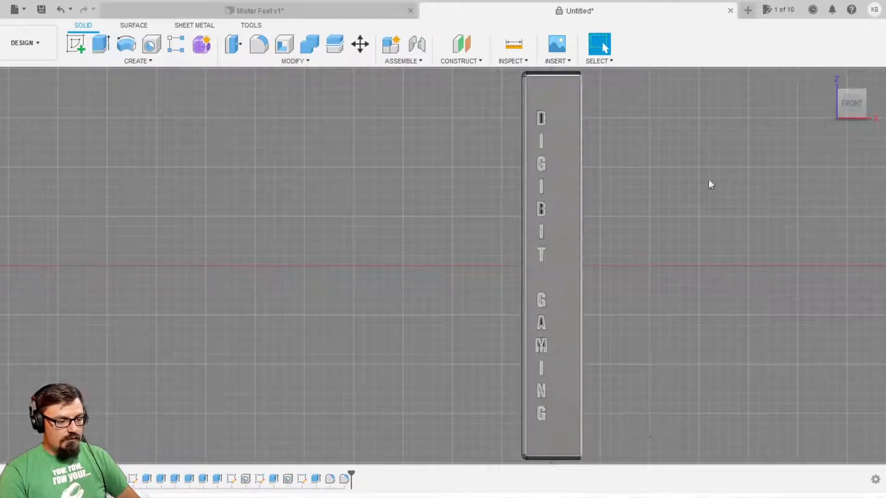
scroll(606, 315, "up", 2)
scroll(527, 300, "down", 3)
Open the projecting block's threaded-hole feature for editing
middle_click_drag(527, 295, 768, 271, "shift")
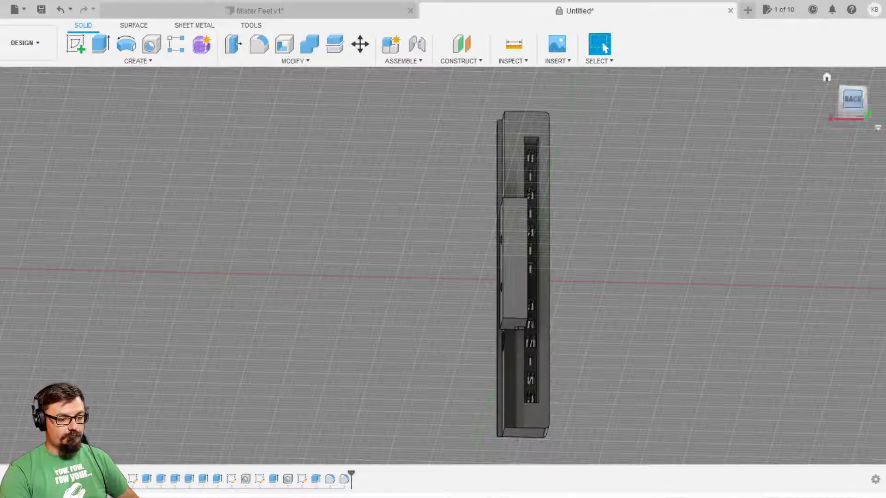
left_click(852, 99)
scroll(526, 258, "up", 3)
middle_click_drag(542, 313, 701, 326, "shift")
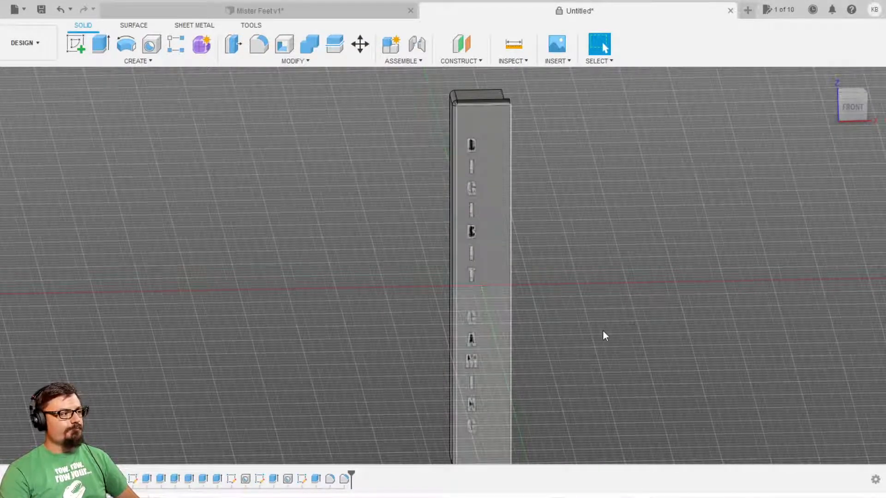
middle_click_drag(362, 334, 540, 319, "shift")
scroll(471, 188, "up", 5)
middle_click_drag(545, 220, 625, 231, "shift")
scroll(624, 226, "up", 3)
middle_click_drag(697, 294, 530, 244)
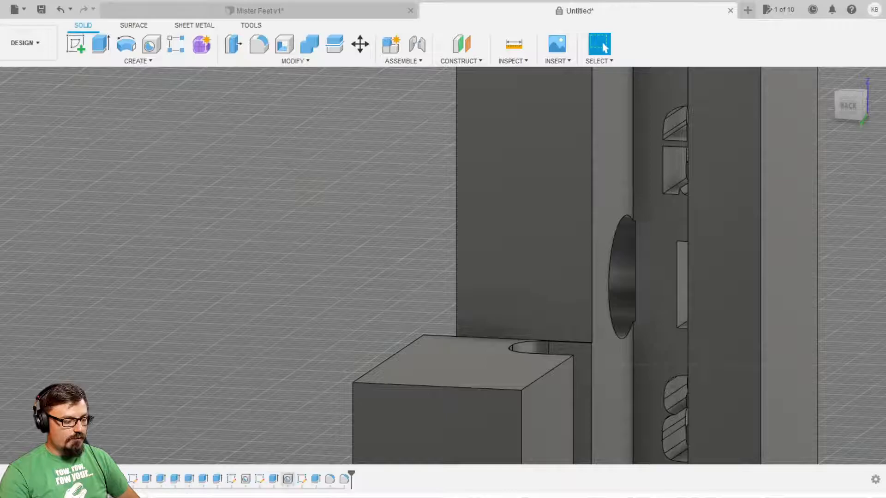
double_click(287, 478)
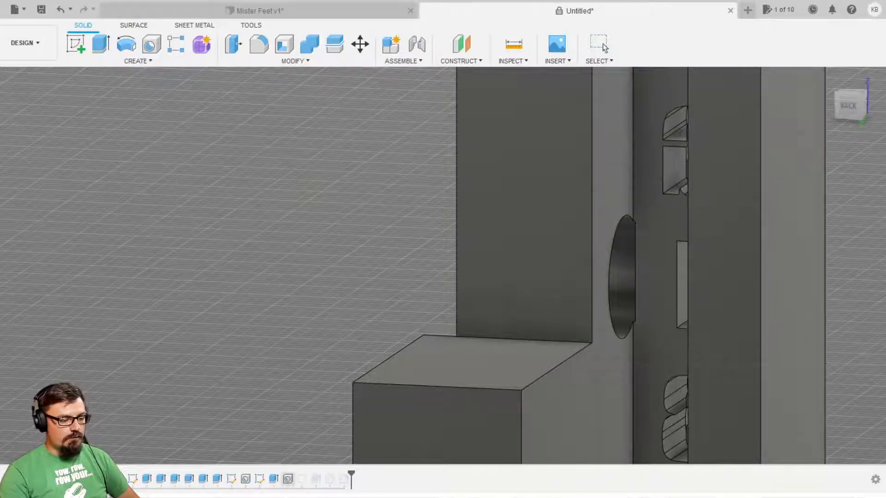
Edit the large round hole in the bracket's side wall into a counterbore hole with an angled drill point
key("Escape")
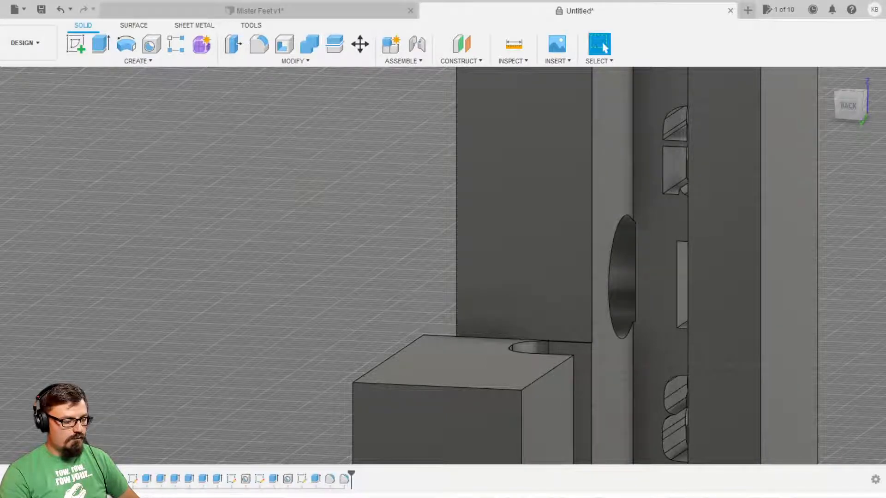
double_click(246, 479)
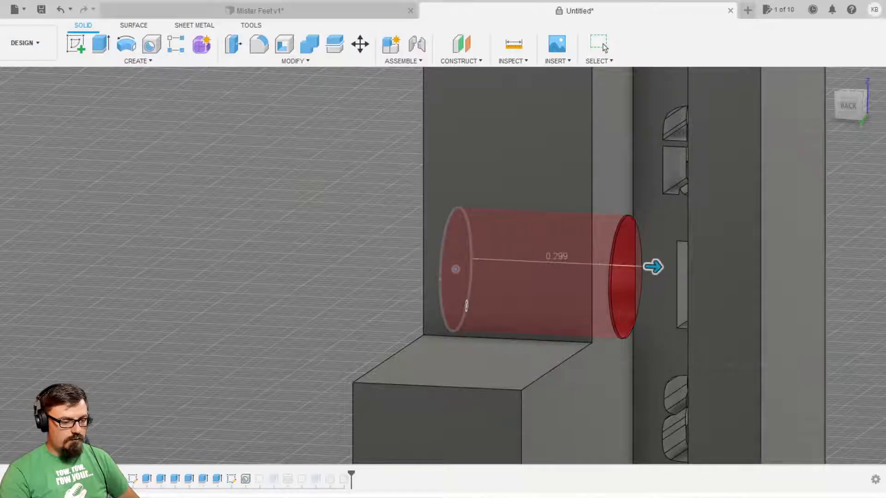
left_click(712, 448)
scroll(503, 386, "down", 3)
middle_click_drag(506, 386, 614, 364, "shift")
middle_click_drag(628, 376, 632, 283)
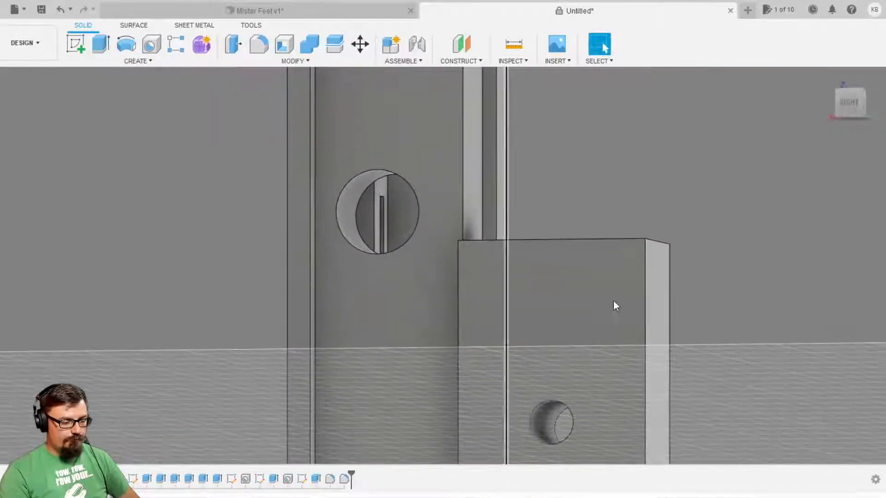
double_click(245, 479)
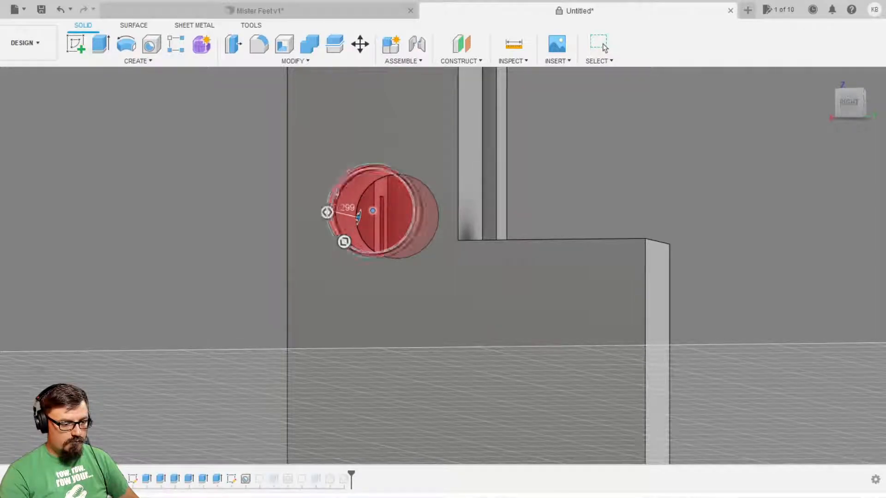
left_click(605, 48)
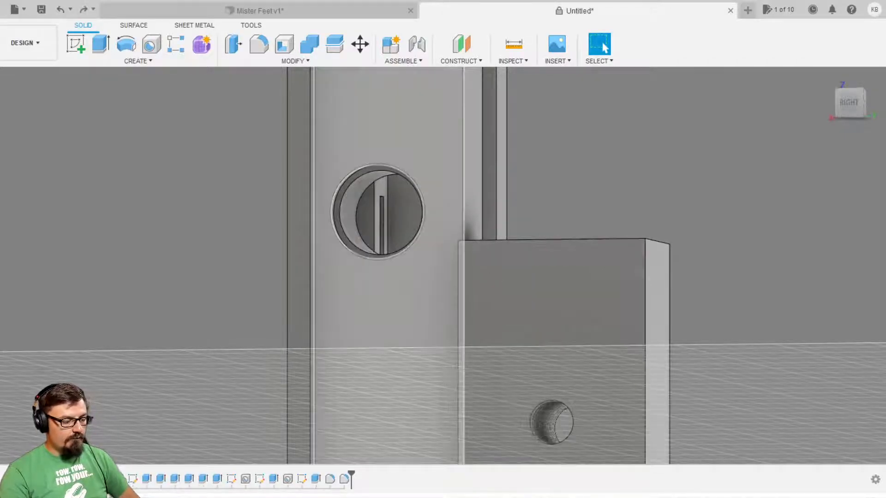
key("ctrl+z")
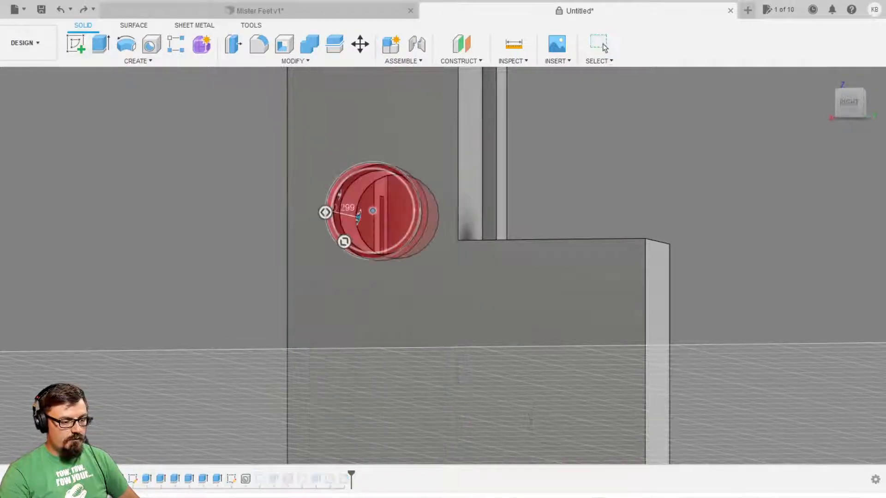
middle_click_drag(687, 234, 579, 293, "shift")
key("Return")
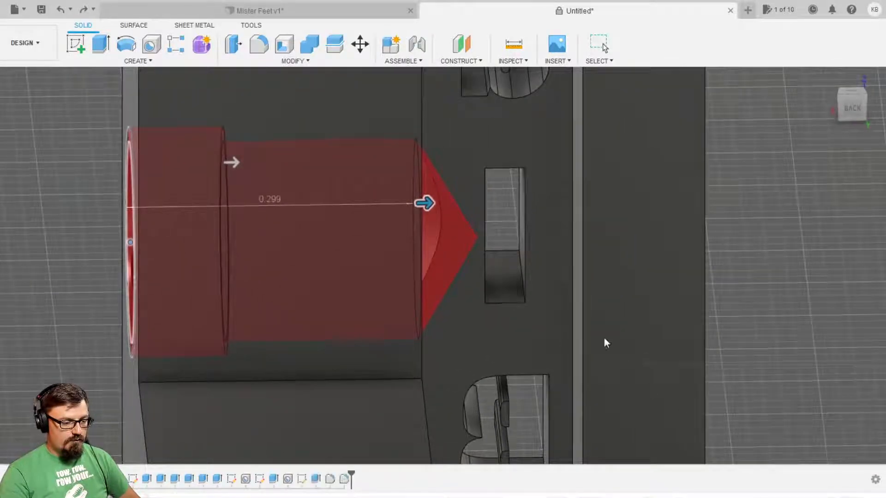
Save the design as LED Bar
mouse_move(621, 313)
middle_mouse_down("shift")
mouse_move(594, 279)
mouse_move(616, 300)
middle_mouse_up("shift")
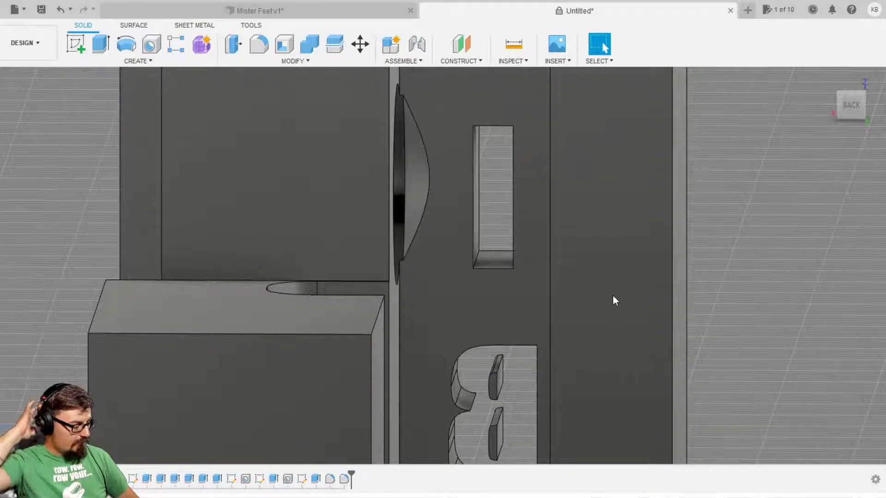
scroll(549, 270, "down", 5)
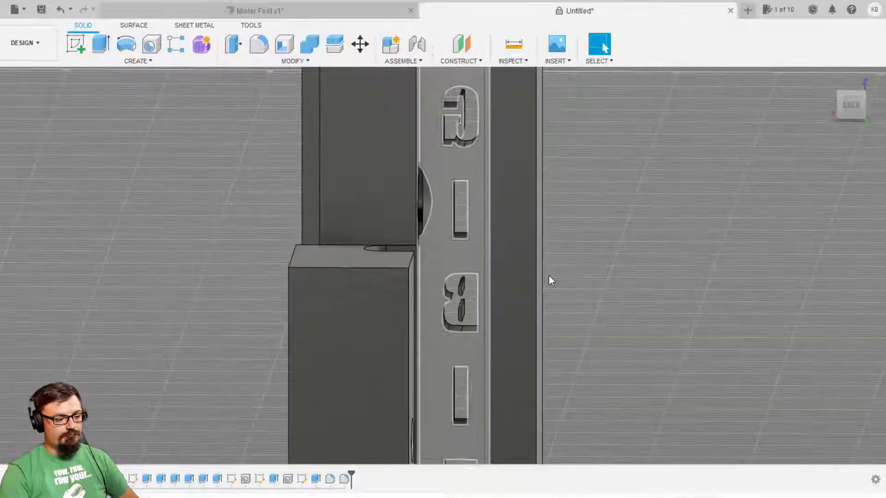
scroll(551, 276, "down", 3)
middle_click_drag(556, 277, 807, 330, "shift")
left_click(60, 11)
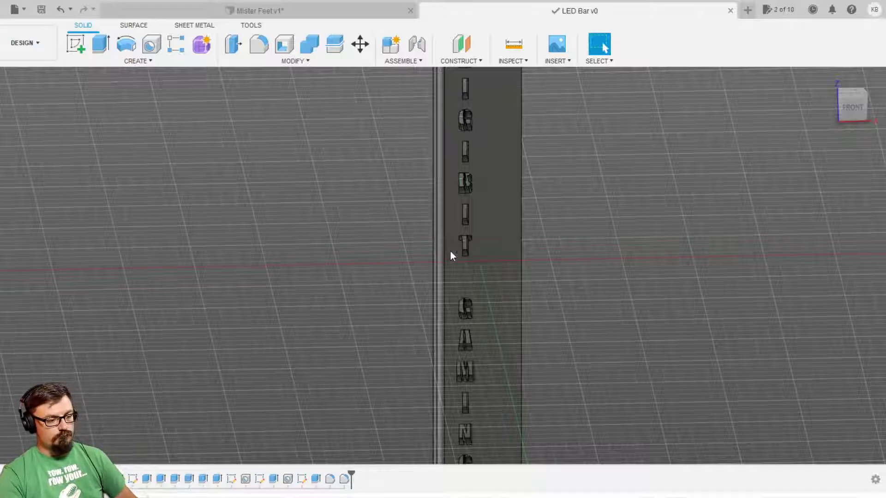
Examine the full LED bar, including the raised side bracket and its two mounting holes
scroll(468, 234, "down", 4)
middle_click_drag(466, 229, 553, 317, "shift")
middle_click_drag(496, 301, 555, 212, "shift")
middle_click_drag(694, 220, 775, 199, "shift")
middle_click_drag(429, 221, 456, 192, "shift")
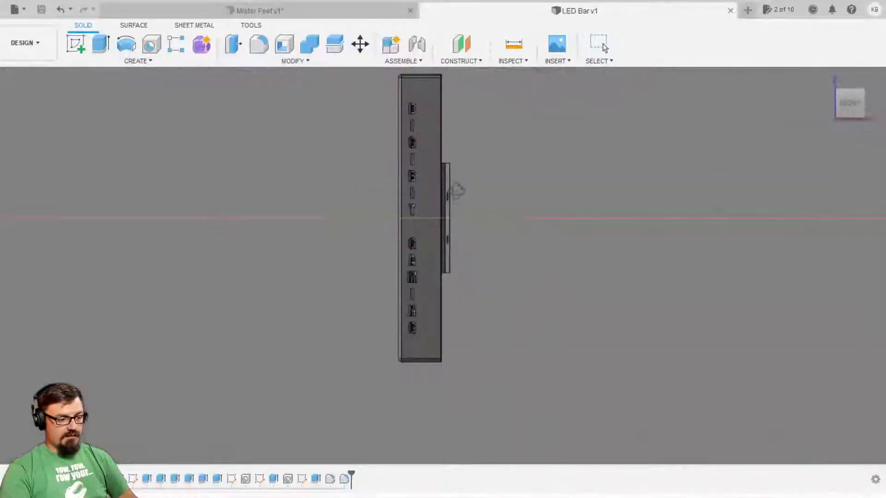
scroll(531, 189, "up", 3)
scroll(516, 187, "up", 3)
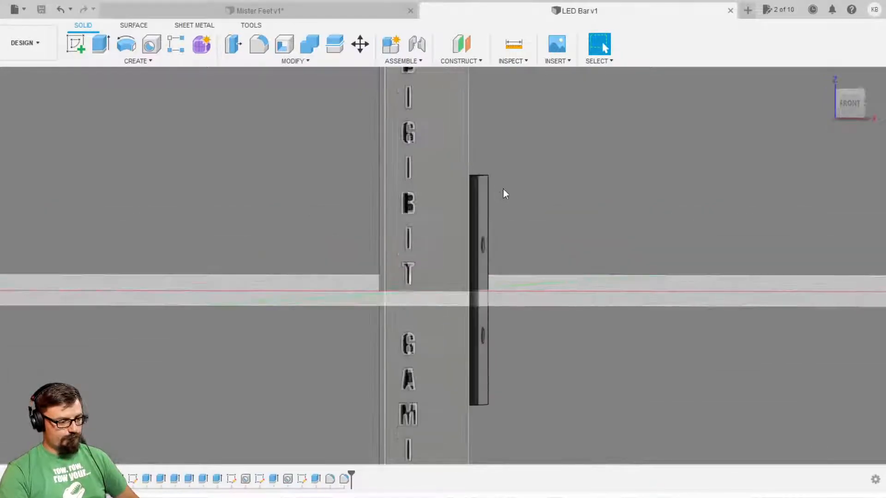
scroll(567, 195, "down", 2)
middle_click_drag(653, 194, 604, 229)
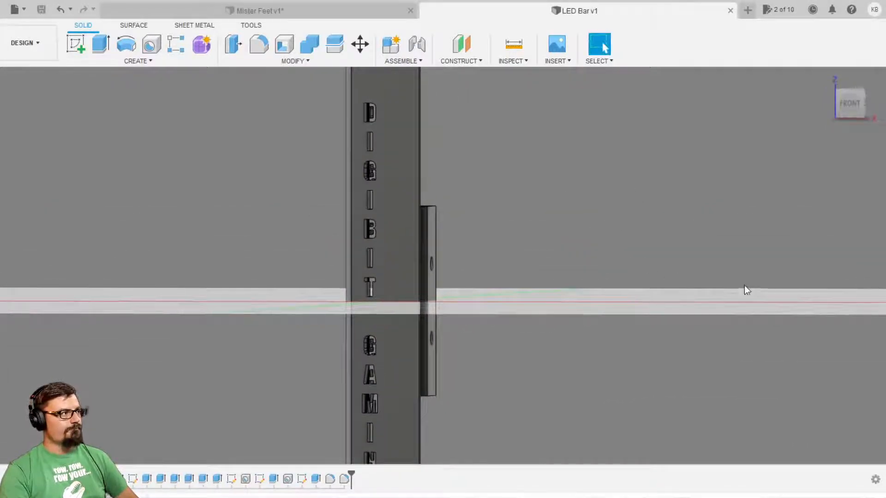
mouse_move(671, 289)
middle_mouse_down("shift")
mouse_move(667, 310)
mouse_move(688, 318)
mouse_move(864, 328)
mouse_move(784, 295)
mouse_move(705, 288)
mouse_move(673, 295)
mouse_move(812, 309)
mouse_move(837, 378)
mouse_move(832, 418)
mouse_move(830, 294)
mouse_move(657, 288)
mouse_move(597, 304)
mouse_move(520, 292)
mouse_move(438, 317)
mouse_move(662, 306)
mouse_move(662, 331)
mouse_move(673, 291)
middle_mouse_up("shift")
scroll(674, 289, "down", 3)
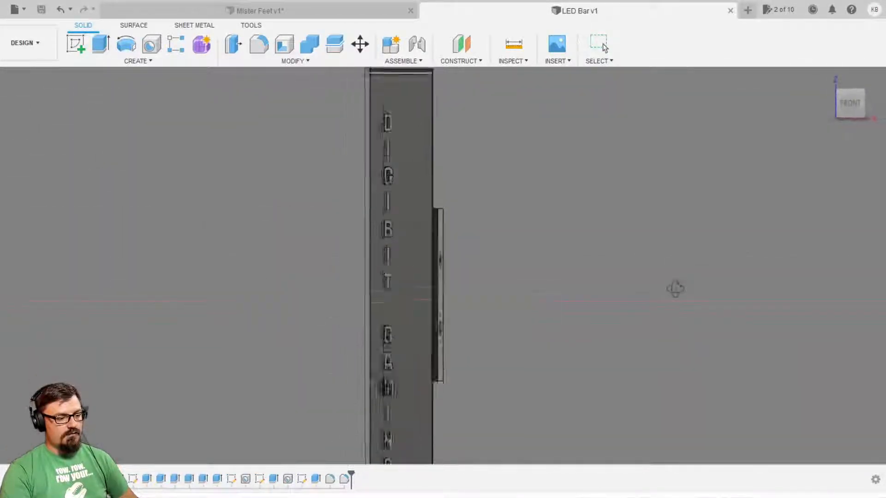
Examine the bar's front face and its vertical DIGIBIT GAMING lettering, straight on and at an angle
left_click(850, 103)
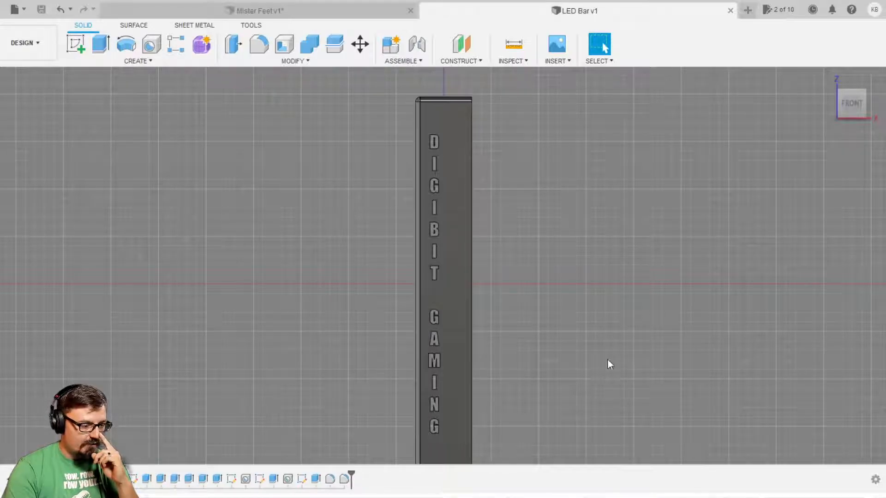
scroll(610, 366, "down", 3)
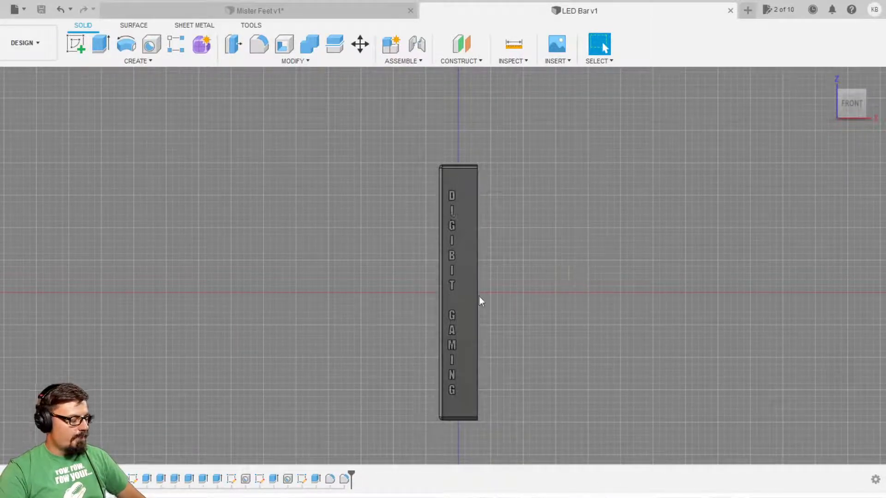
middle_click_drag(581, 280, 718, 235, "shift")
middle_click_drag(512, 276, 548, 260, "shift")
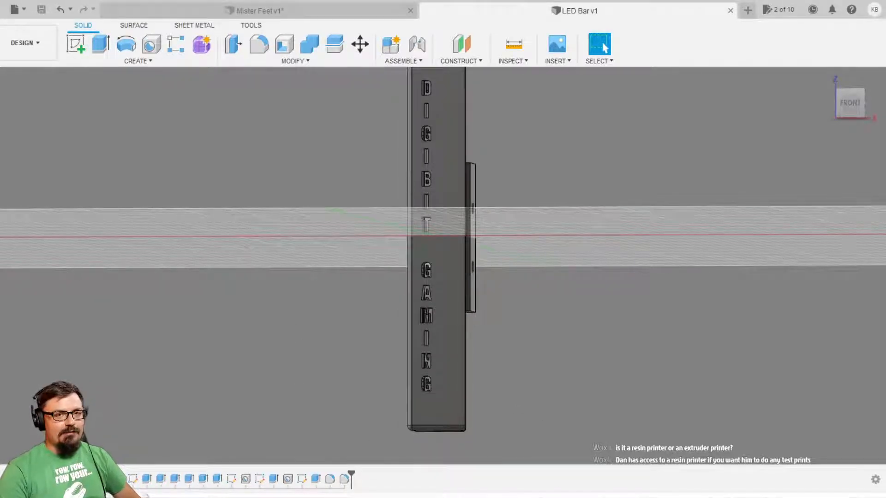
middle_click_drag(376, 322, 595, 332, "shift")
middle_click_drag(408, 347, 402, 349, "shift")
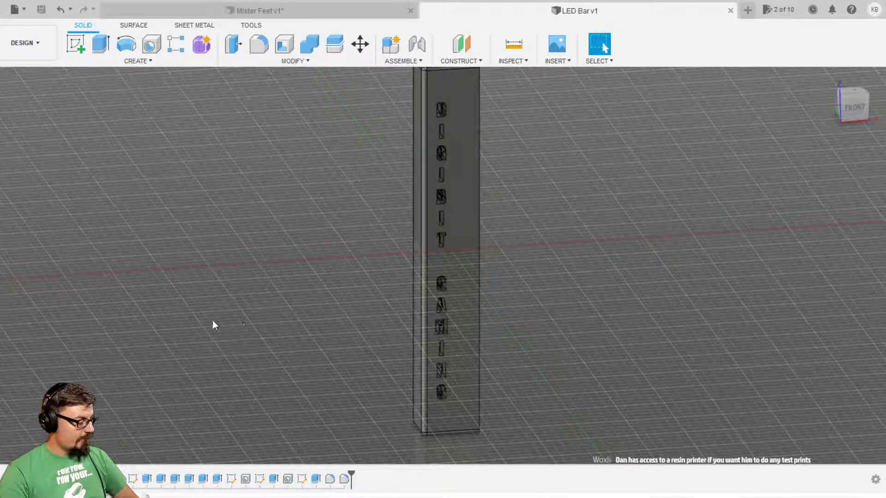
middle_click_drag(272, 307, 371, 318, "shift")
scroll(386, 332, "down", 2)
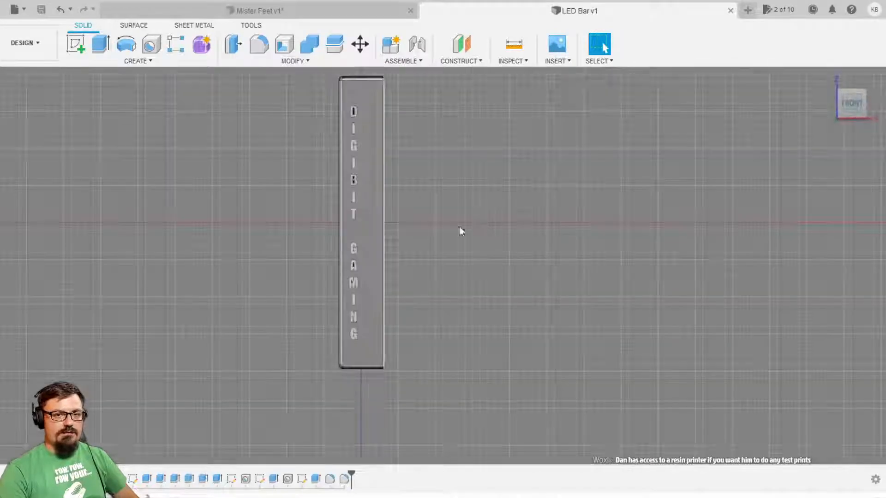
scroll(352, 240, "up", 3)
scroll(355, 246, "down", 2)
middle_click_drag(388, 258, 455, 296)
scroll(453, 294, "up", 2)
scroll(453, 291, "down", 1)
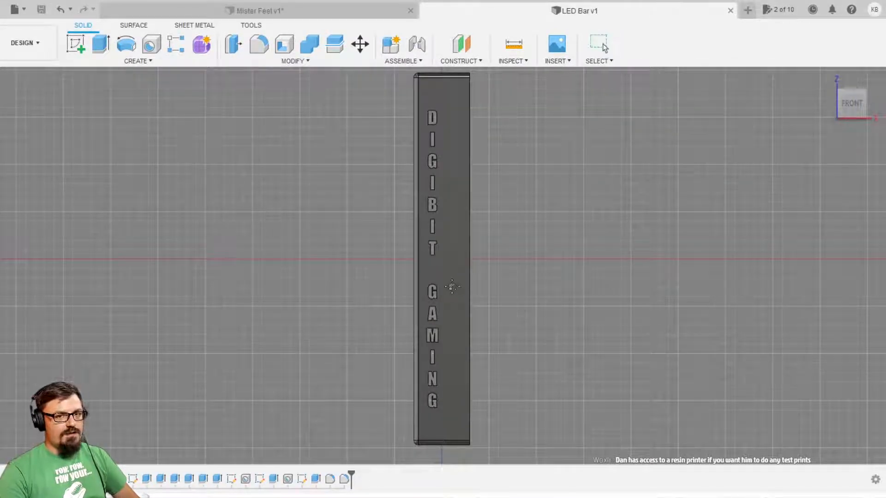
scroll(450, 290, "down", 1)
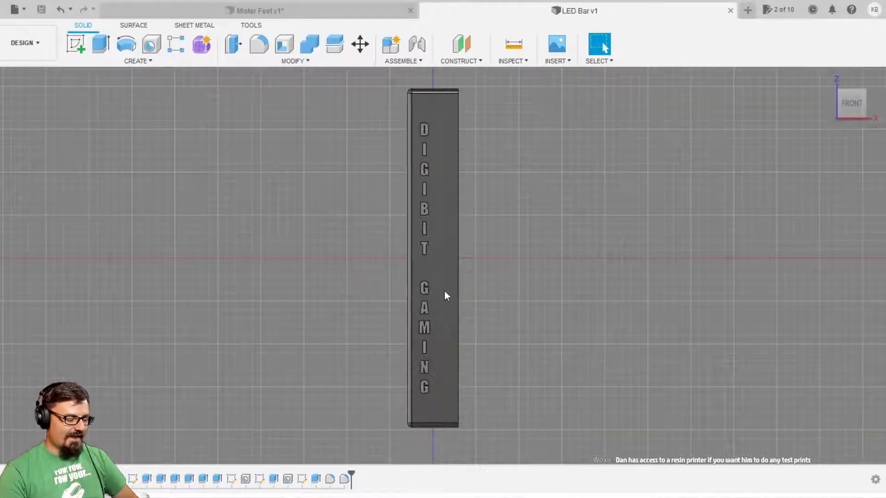
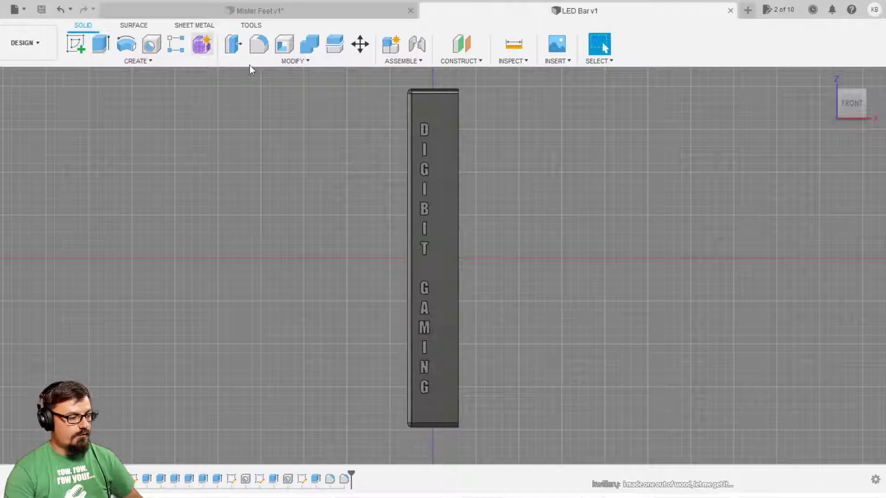
Create a new design and save it as PS Tree
key("ctrl+n")
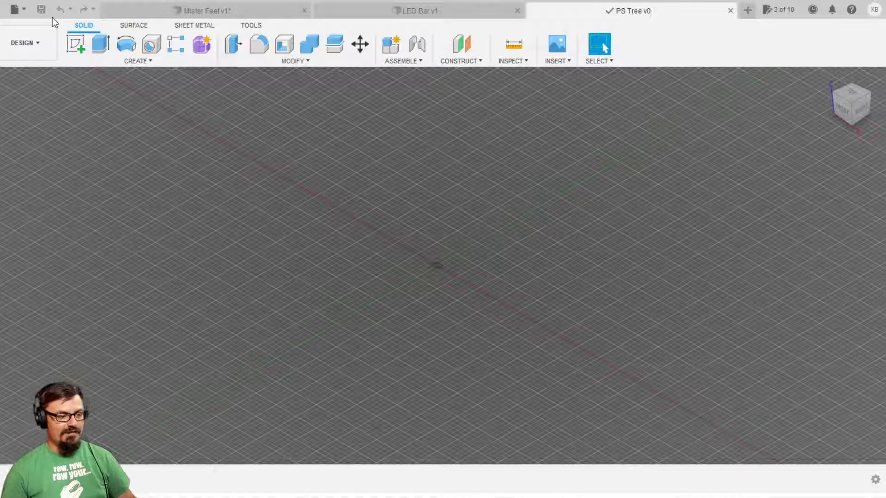
left_click(75, 44)
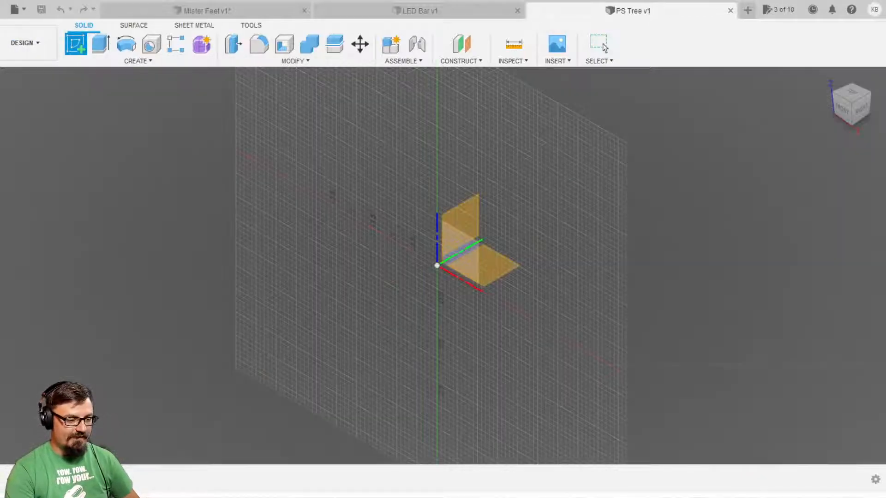
left_click(852, 92)
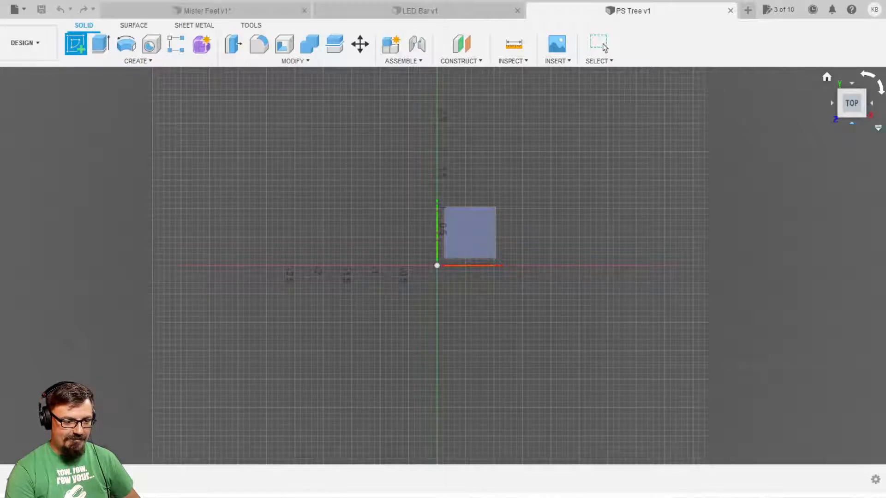
left_click(589, 287)
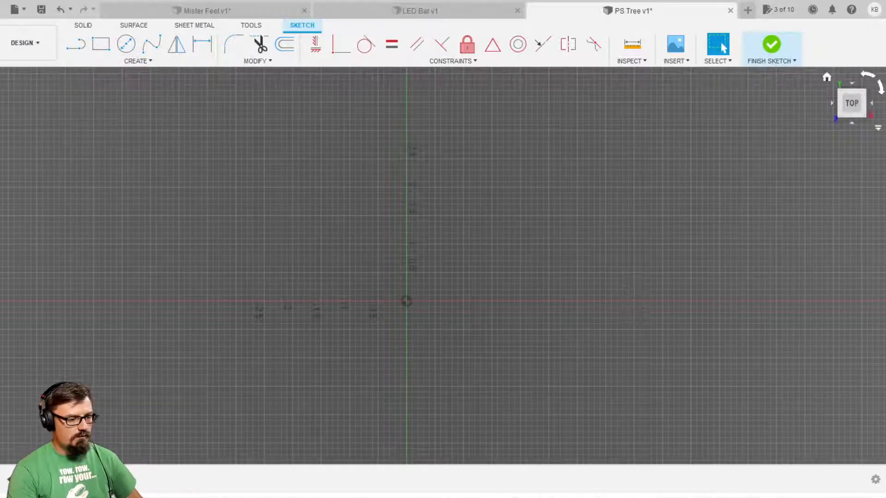
left_click(851, 126)
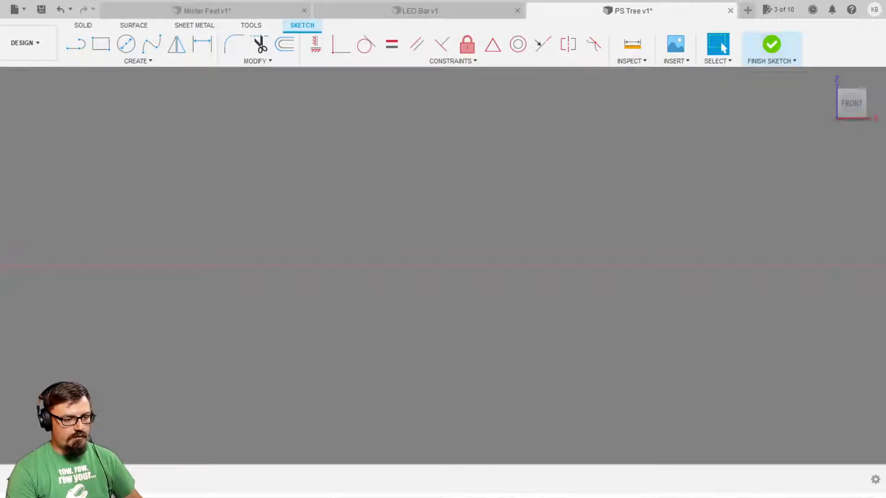
left_click(771, 45)
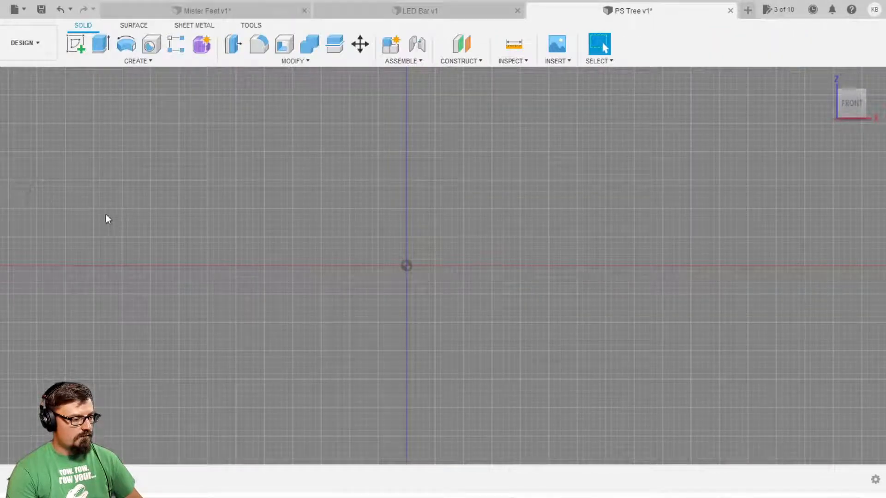
Start a new sketch on the front plane
left_click(75, 44)
left_click(438, 238)
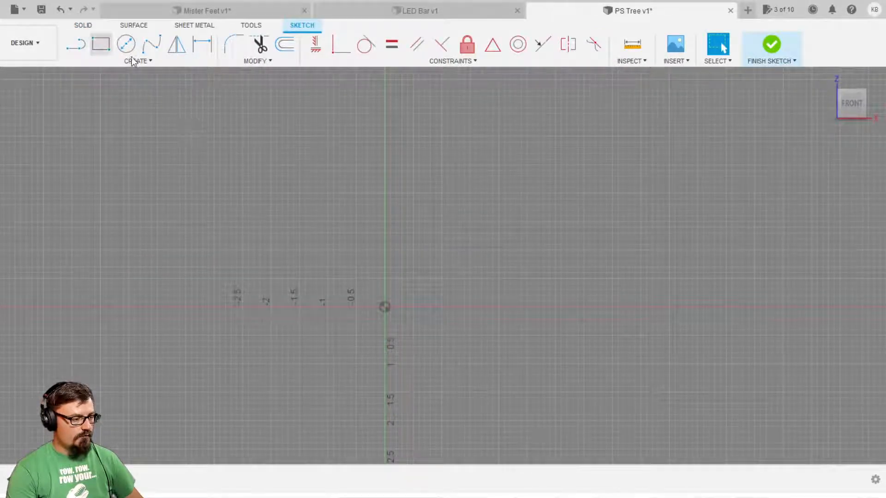
left_click(101, 44)
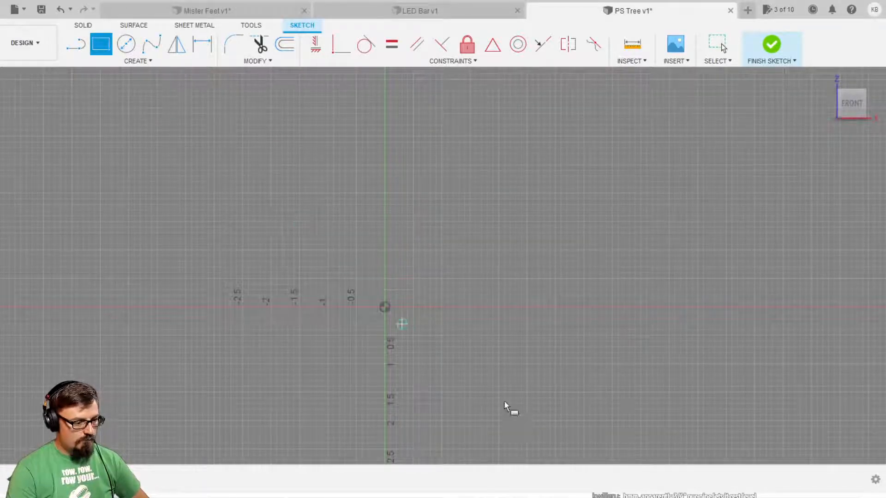
key("l")
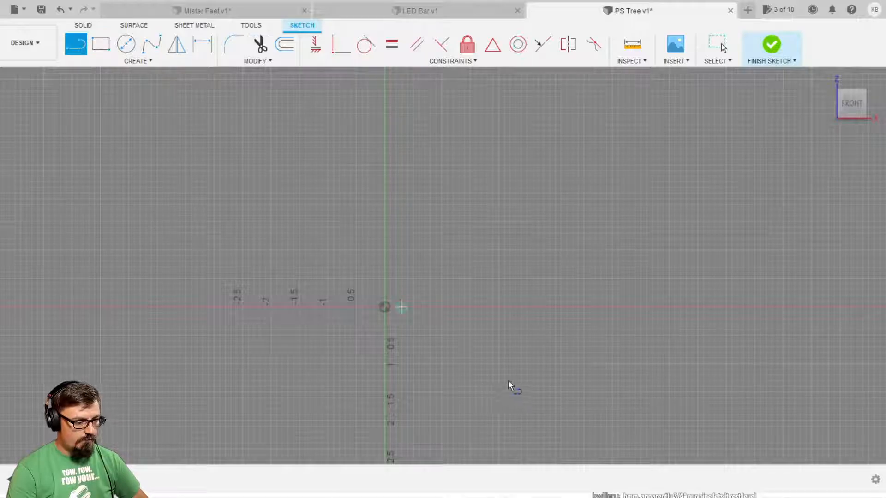
left_click(490, 384)
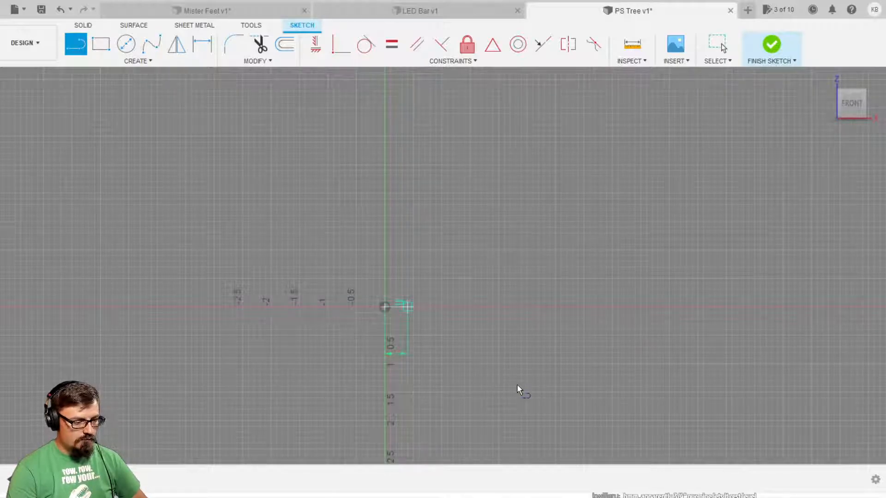
key("Escape")
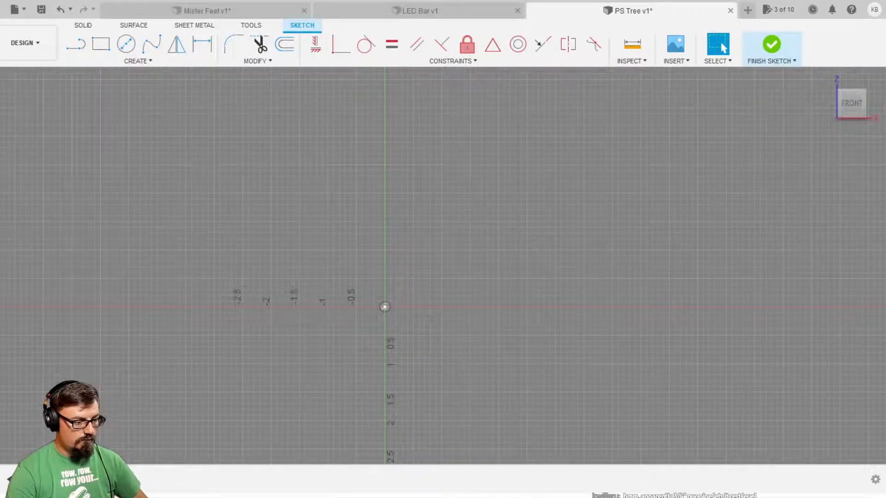
Sketch a 0.375 horizontal line centred on the origin, using a 0.188 helper line from the origin and deleting that helper line
key("l")
left_click(484, 382)
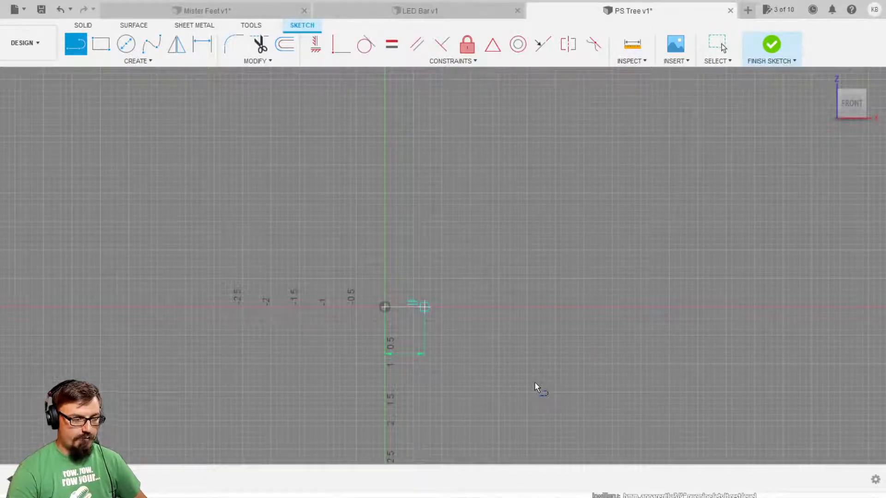
type(".18")
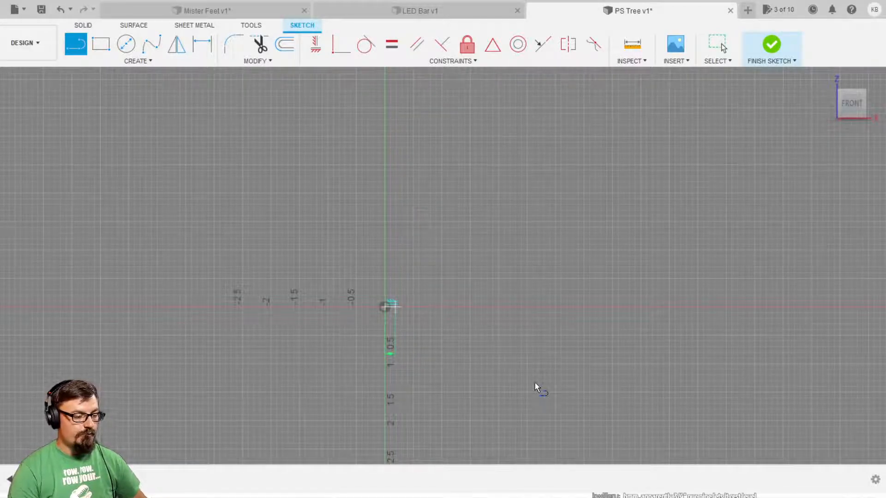
scroll(525, 380, "up", 3)
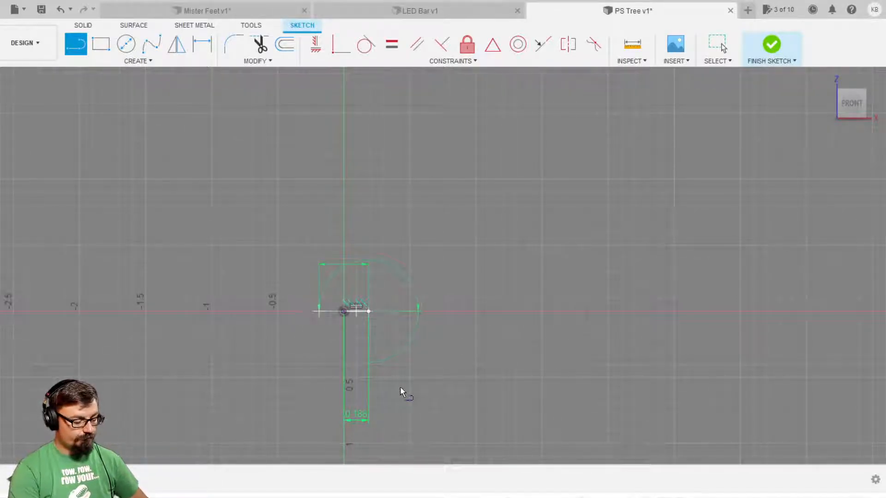
key("Escape")
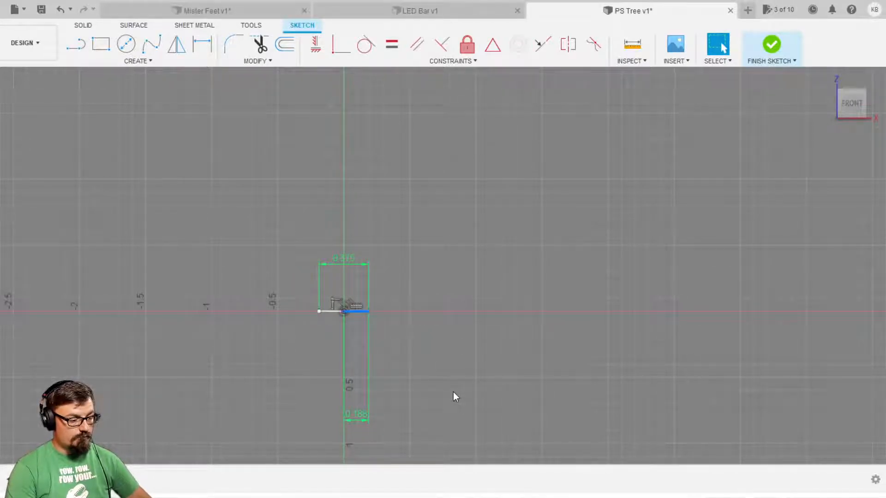
left_click(356, 415)
key("Delete")
scroll(455, 360, "up", 3)
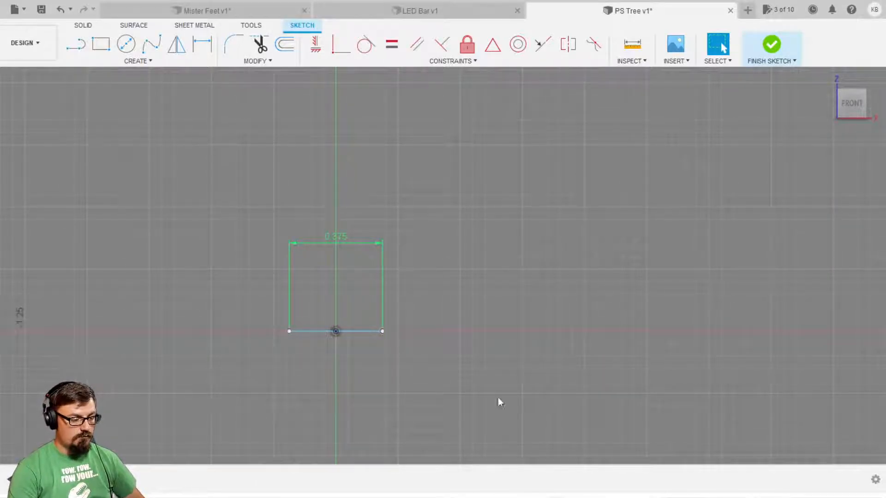
key("l")
left_click(478, 413)
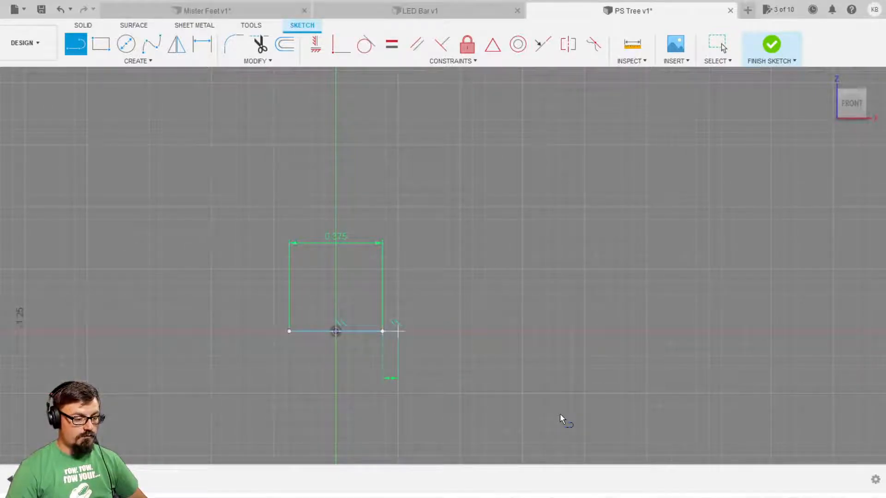
key("Return")
scroll(521, 413, "up", 3)
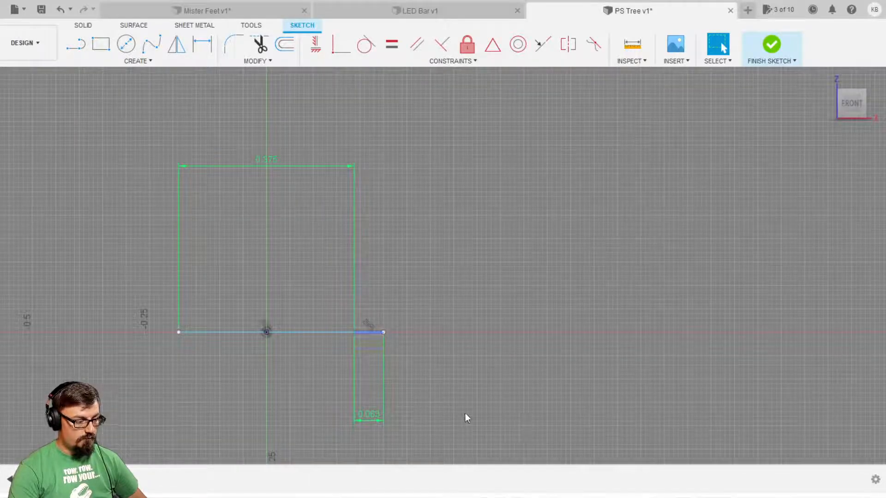
key("Delete")
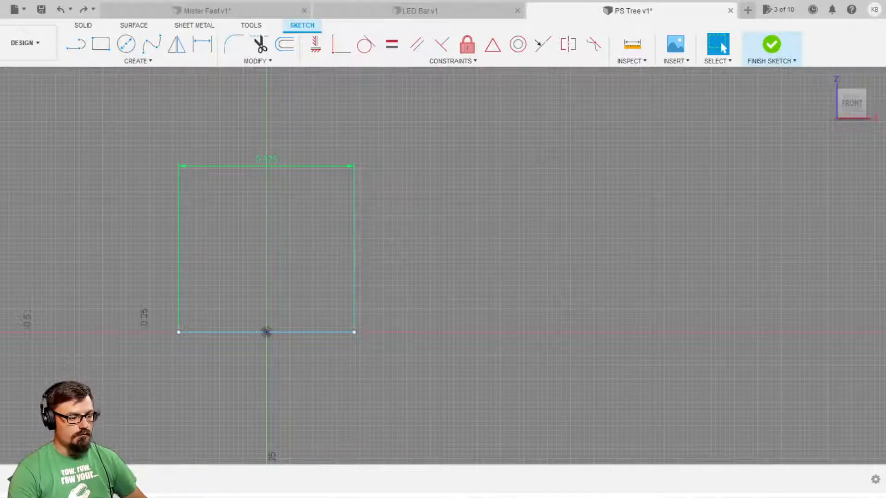
Extend the centred baseline outward with a 0.563 horizontal line from each of its ends
key("l")
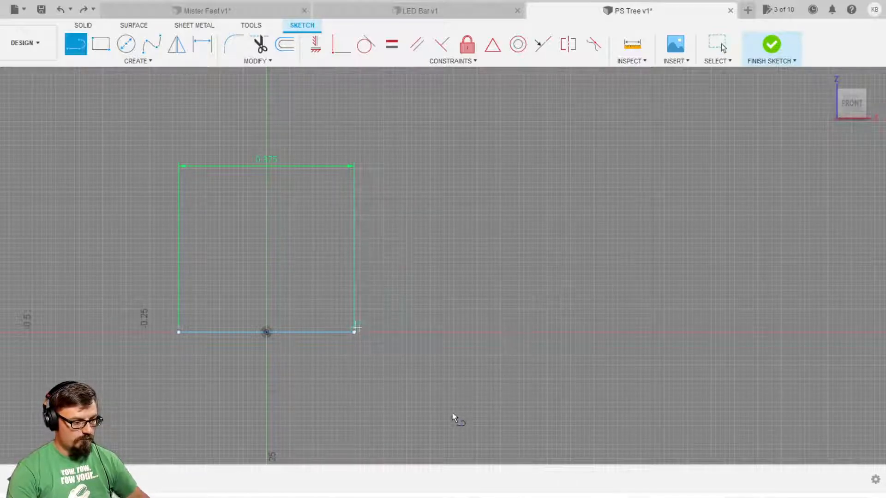
left_click(449, 417)
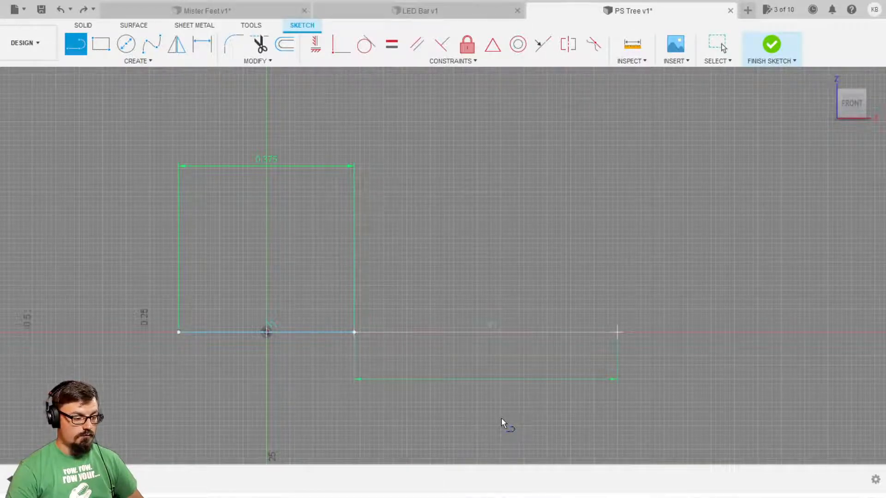
key("Return")
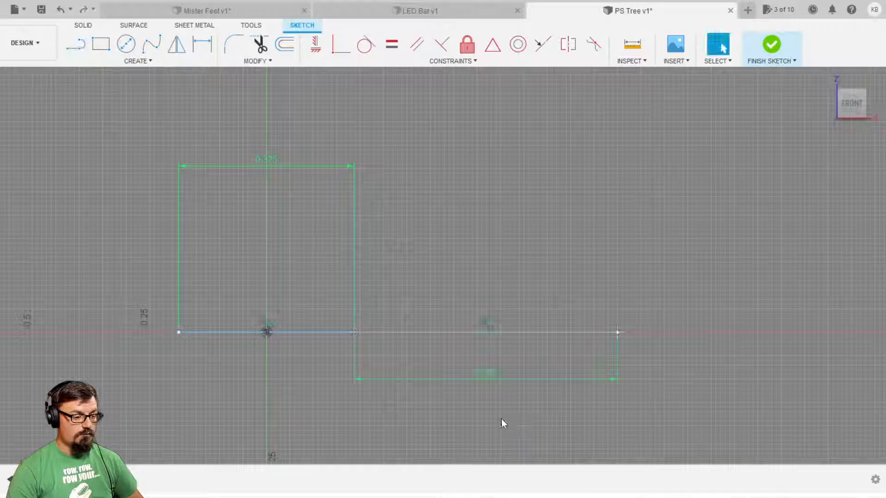
key("l")
left_click(200, 413)
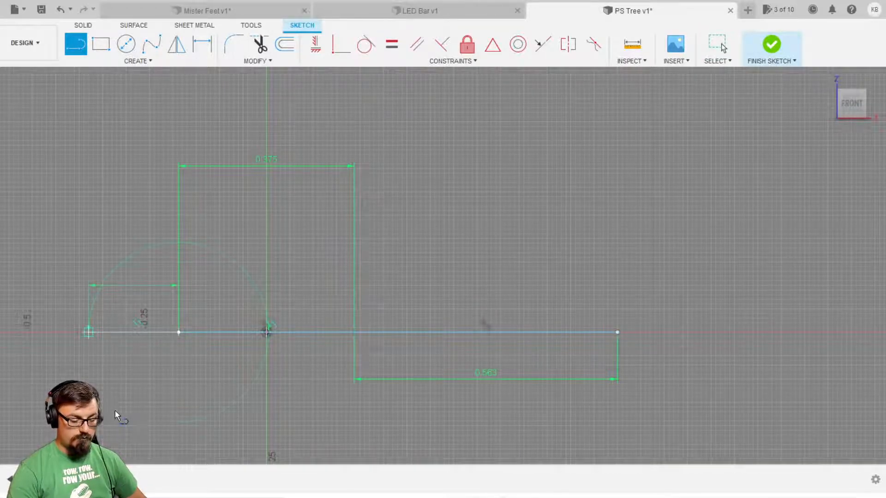
type("0.563")
key("Return")
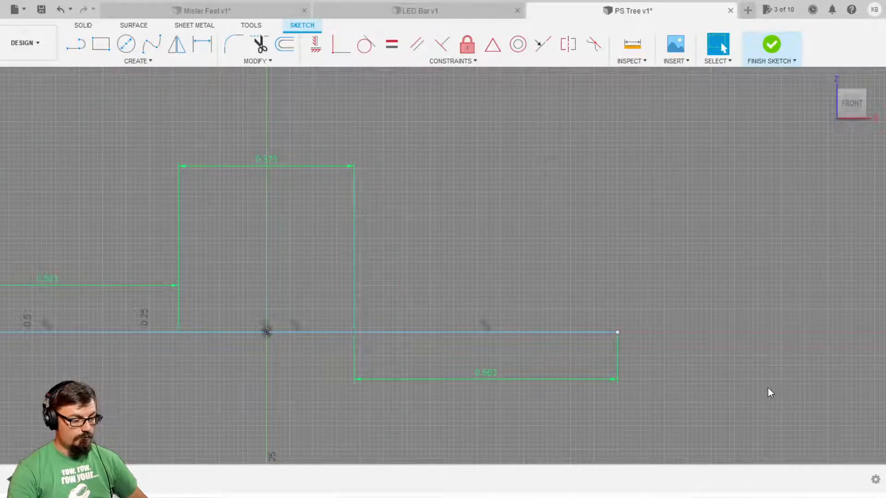
Sketch two circles centred on the baseline's outer endpoints, each passing through the nearer end of the 0.375 centre line
key("l")
left_click(126, 44)
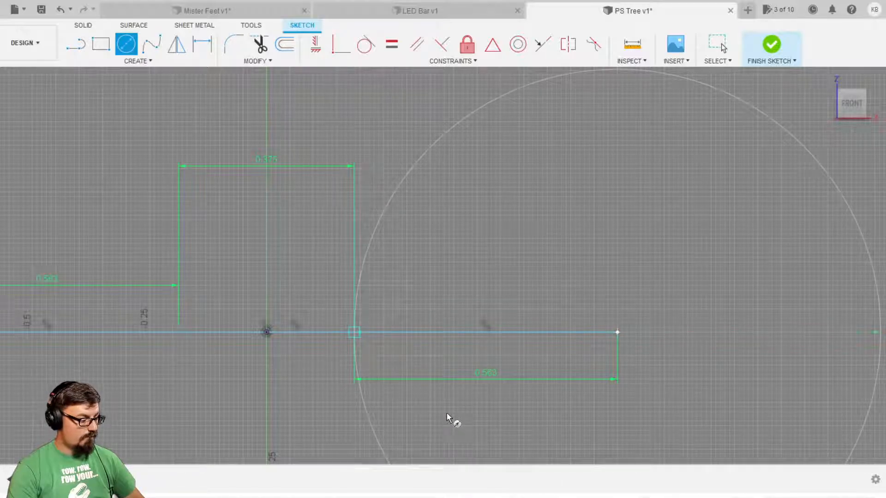
left_click(447, 413)
scroll(392, 413, "down", 4)
middle_click_drag(422, 408, 598, 400)
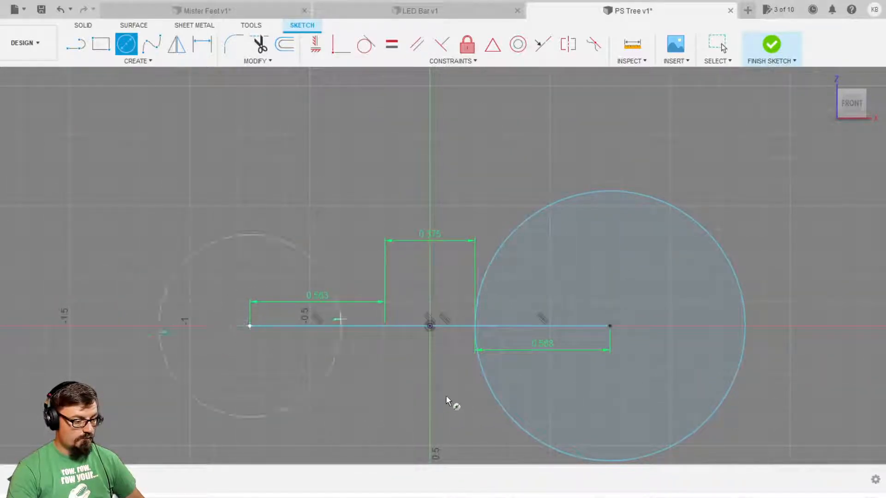
left_click(488, 410)
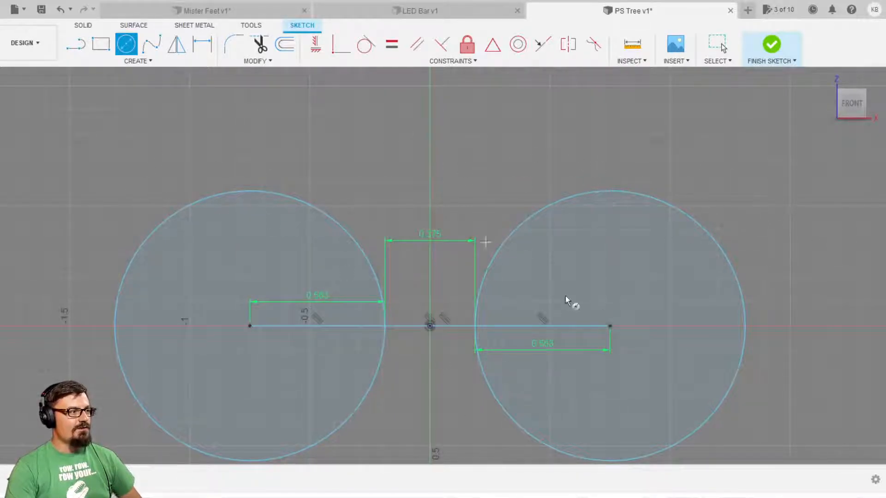
scroll(717, 297, "down", 5)
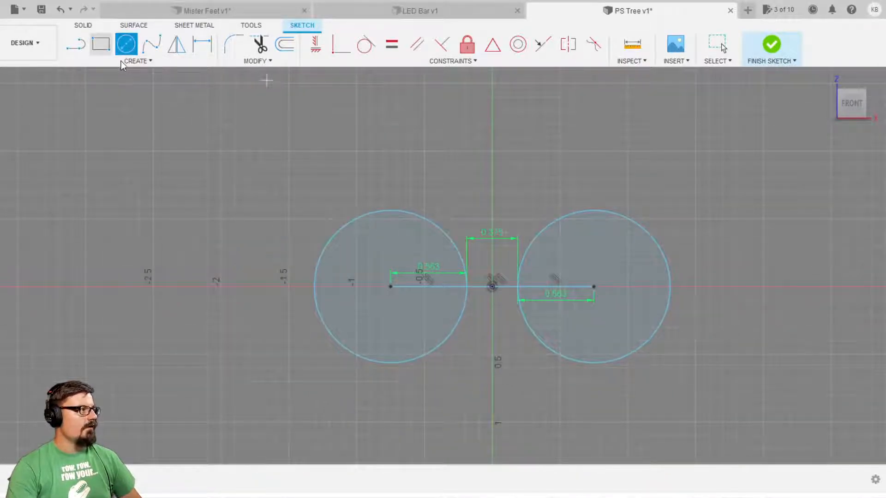
left_click(186, 62)
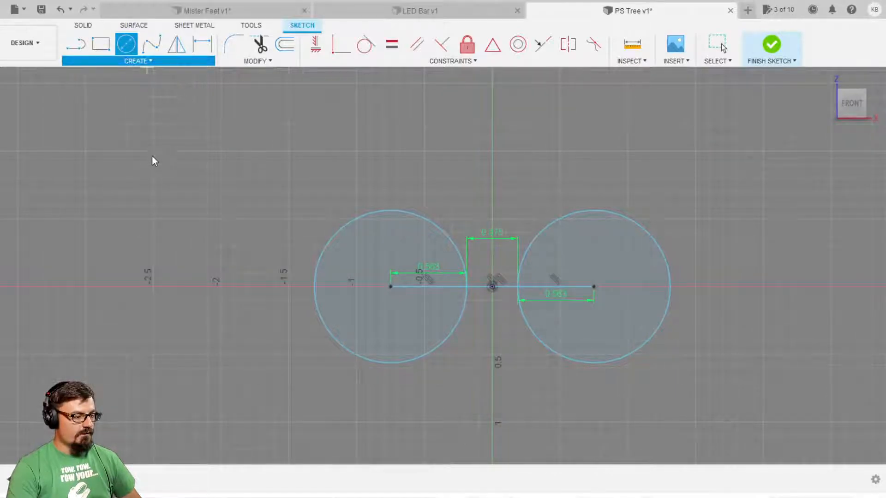
key("Escape")
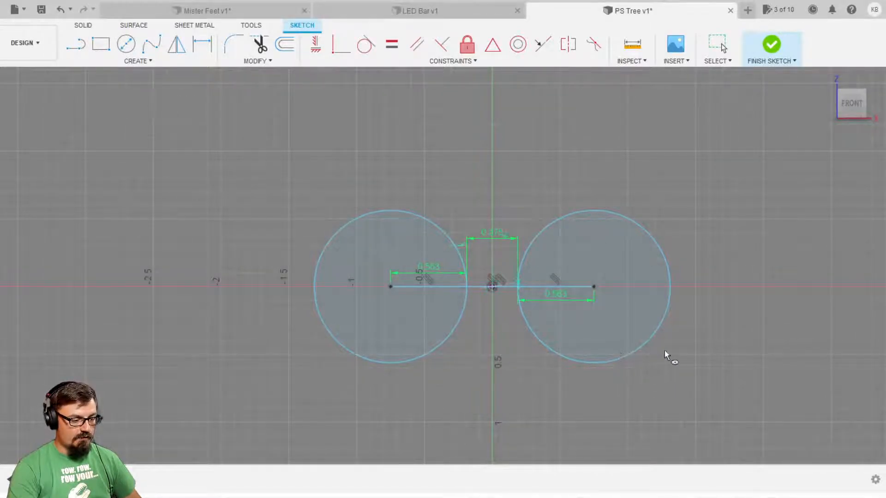
left_click(518, 286)
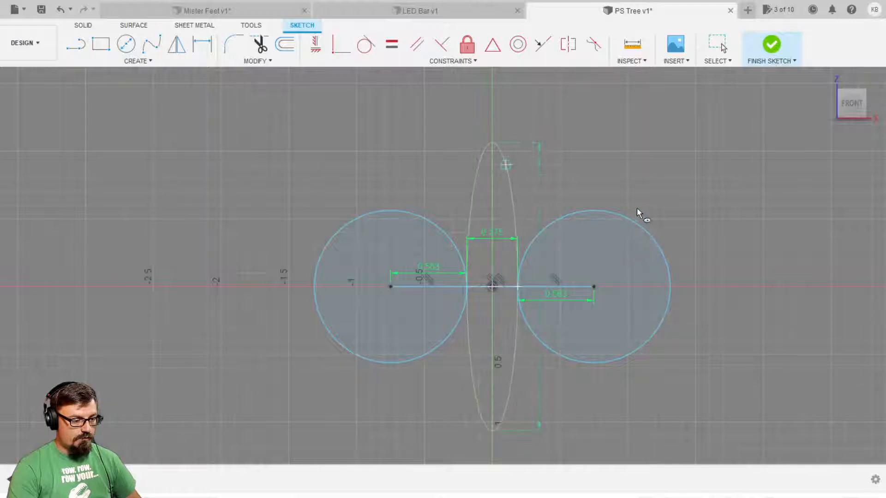
key("Escape")
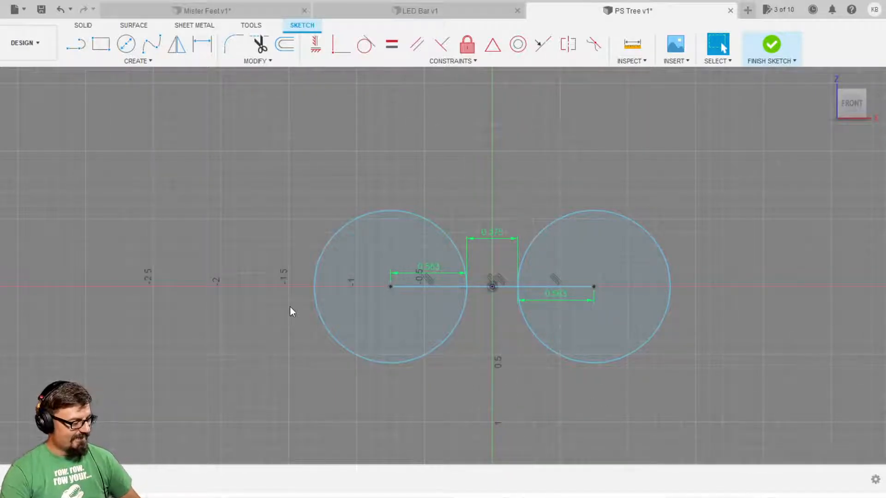
Connect the two circles with a horizontal line above the baseline to close the flared profile between them
scroll(599, 363, "up", 5)
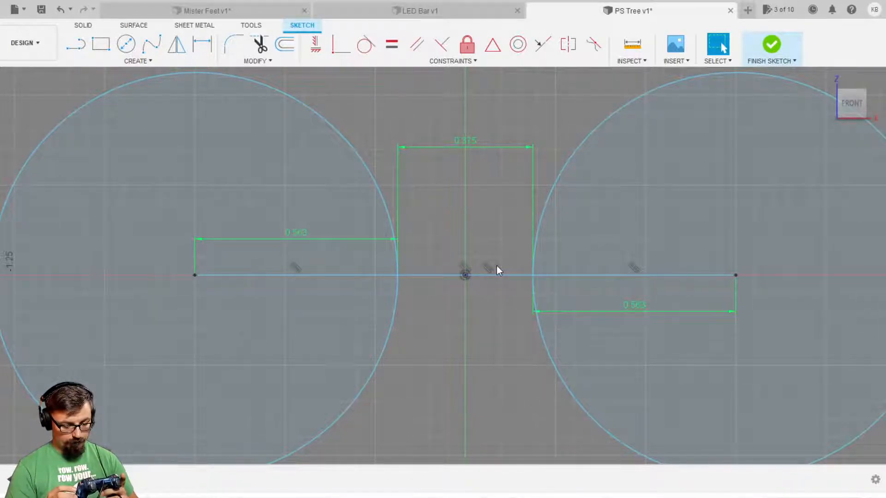
key("l")
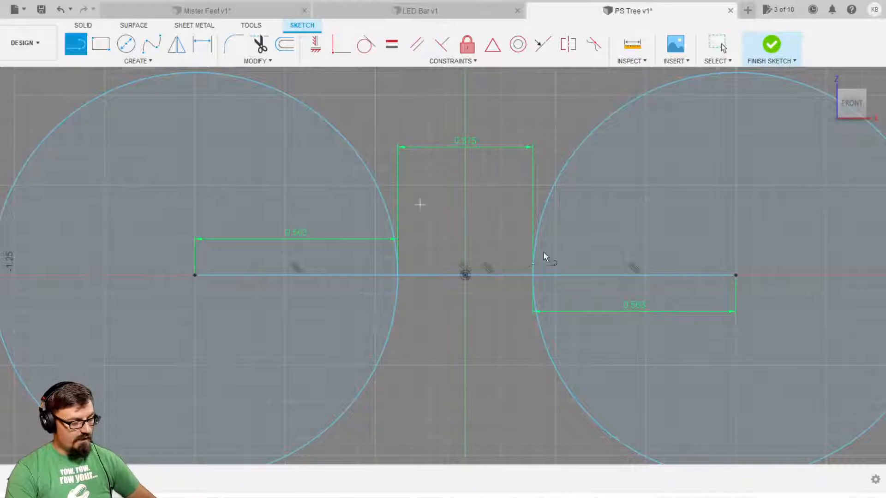
left_click(463, 209)
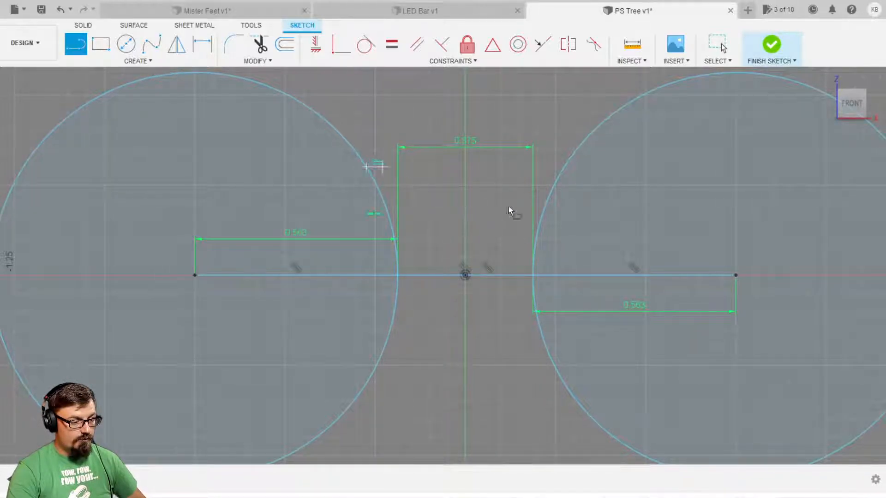
left_click(707, 209)
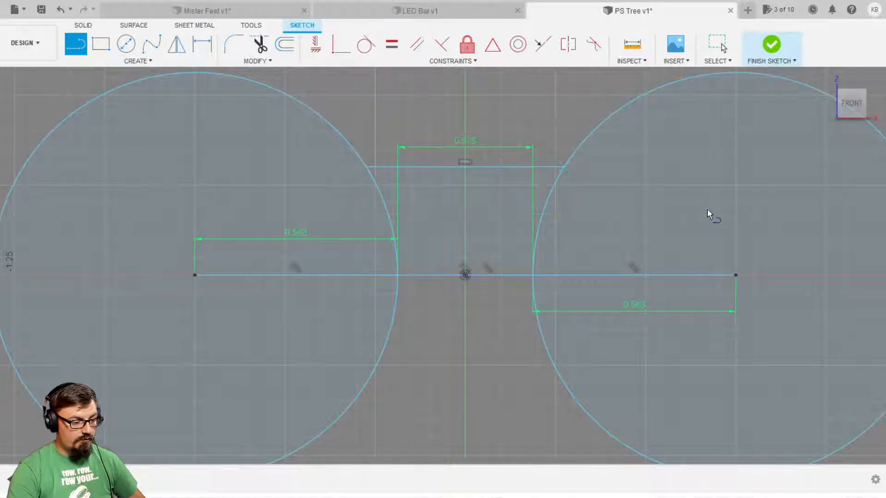
scroll(555, 282, "down", 4)
key("Escape")
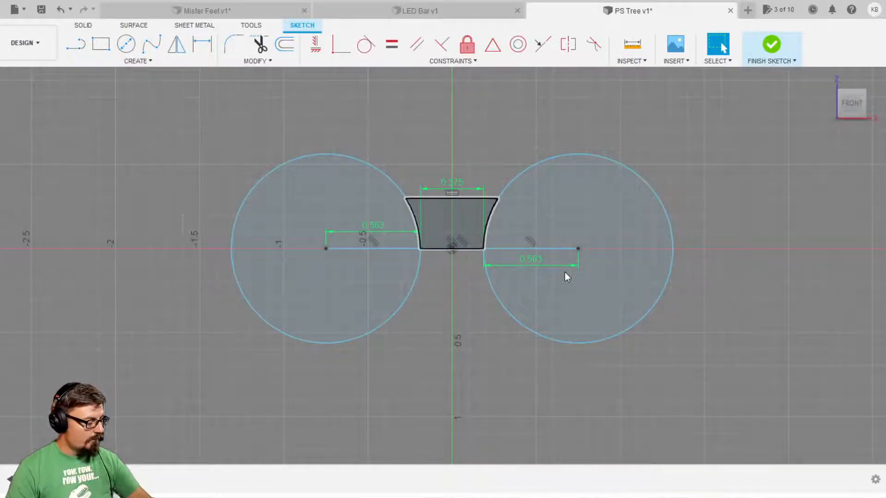
Finish the sketch and extrude the flared profile between the circles by -0.118
scroll(584, 286, "down", 3)
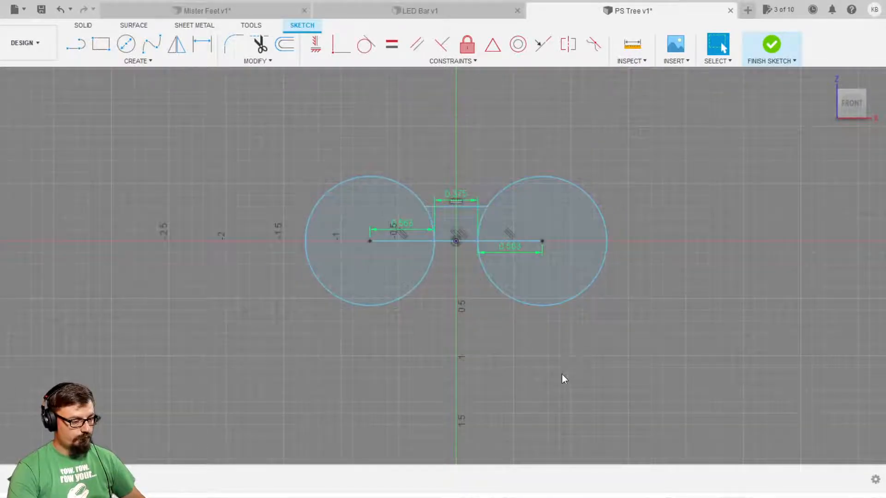
scroll(547, 310, "down", 2)
scroll(569, 304, "up", 6)
scroll(576, 276, "up", 1)
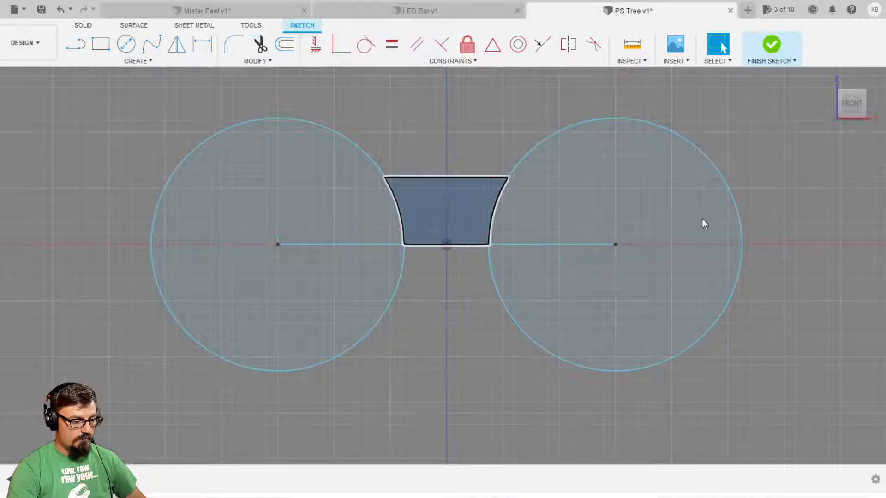
left_click(771, 44)
key("e")
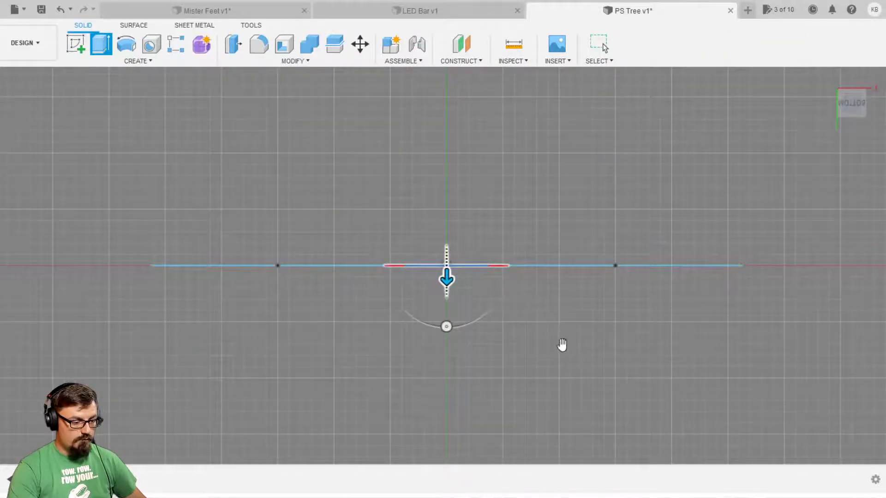
left_click_drag(564, 329, 568, 315)
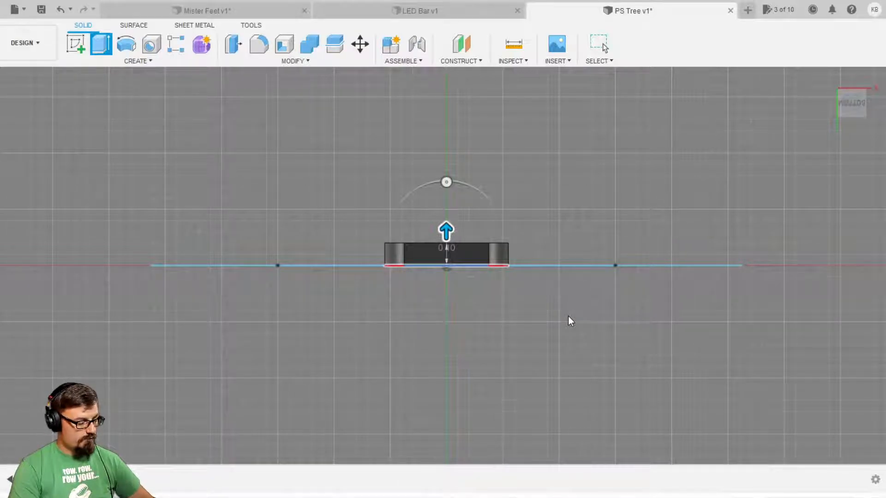
type("-.118")
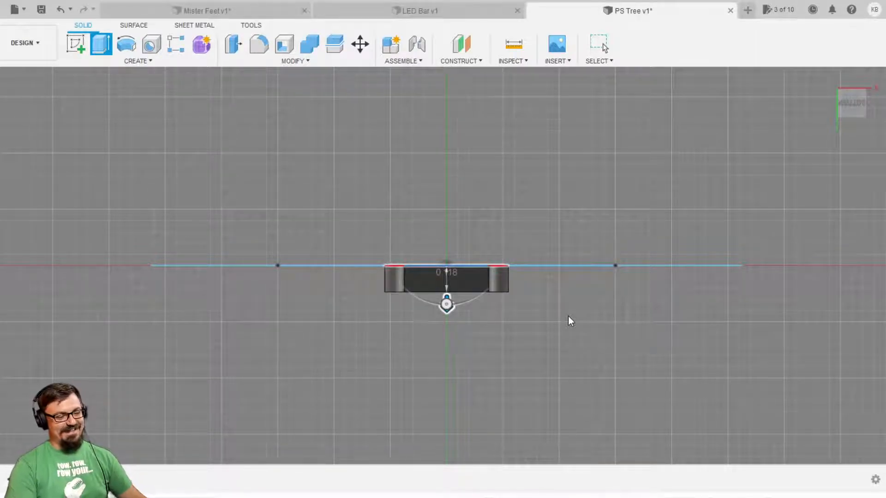
key("Return")
Start a new sketch on the side plane of the extruded block, viewed from the right
scroll(582, 303, "down", 1)
middle_click_drag(582, 308, 494, 372, "shift")
left_click(853, 100)
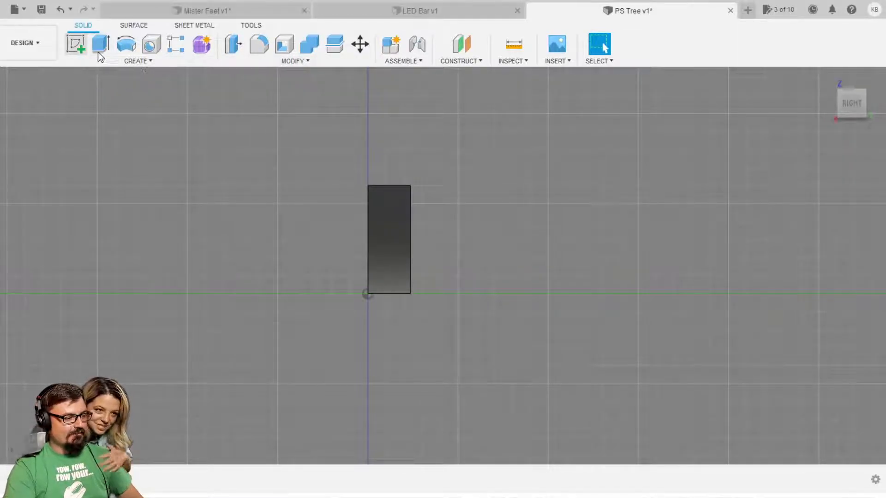
left_click(77, 46)
left_click(416, 265)
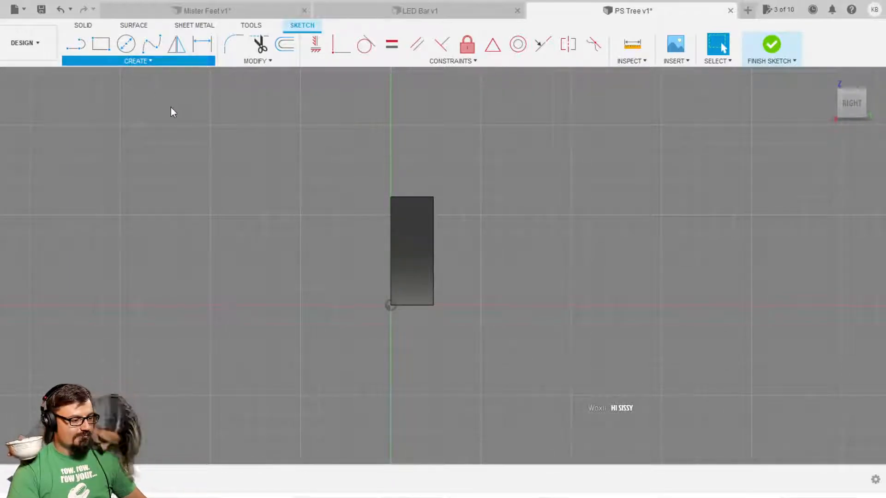
left_click(271, 142)
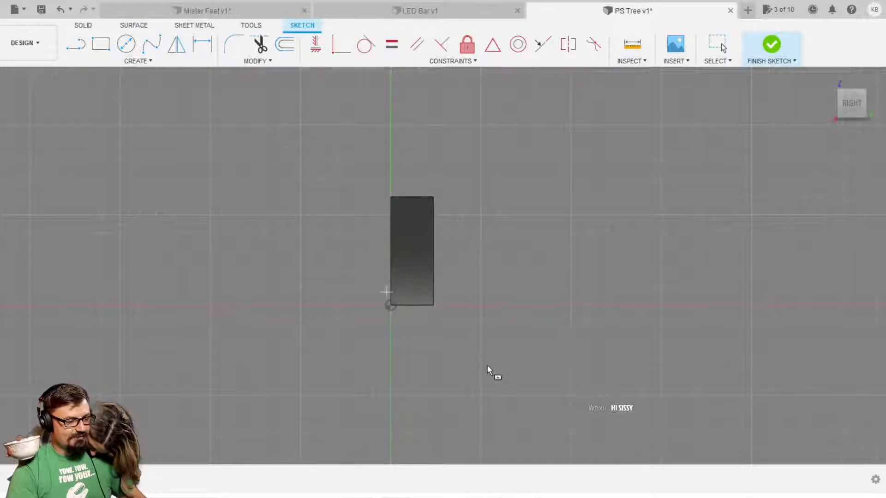
left_click(141, 61)
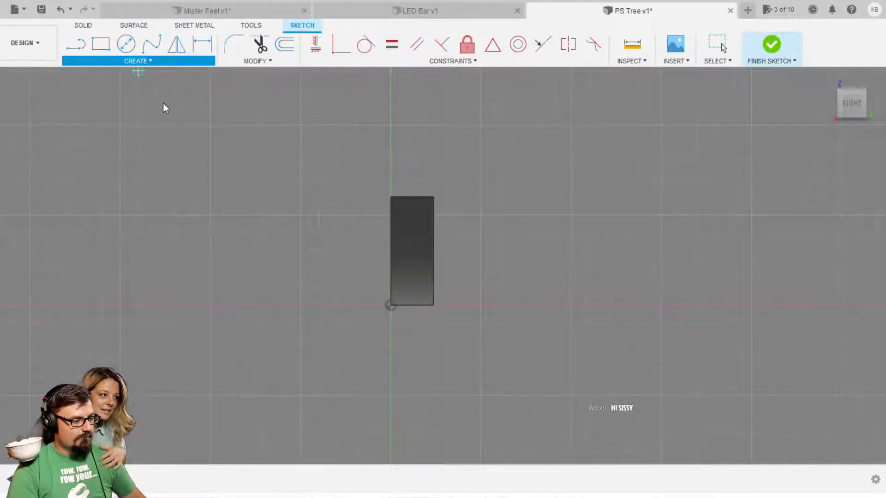
left_click(262, 111)
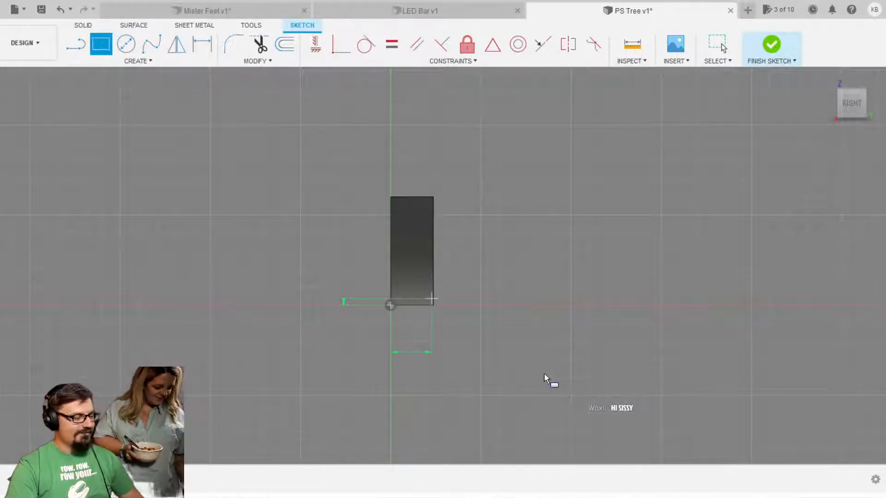
scroll(434, 301, "up", 8)
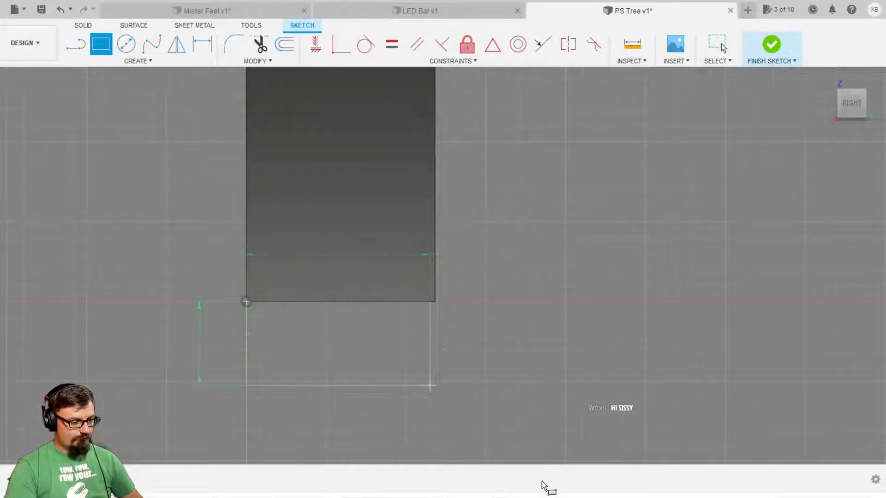
scroll(696, 461, "down", 7)
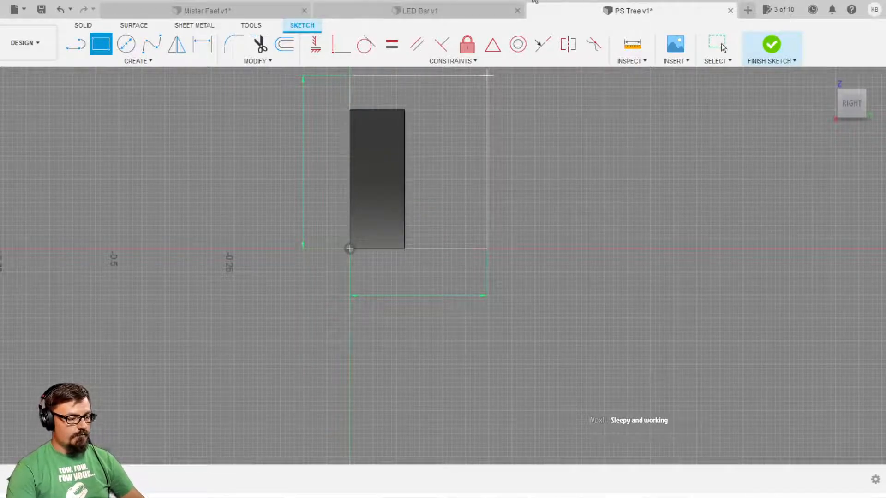
key("Escape")
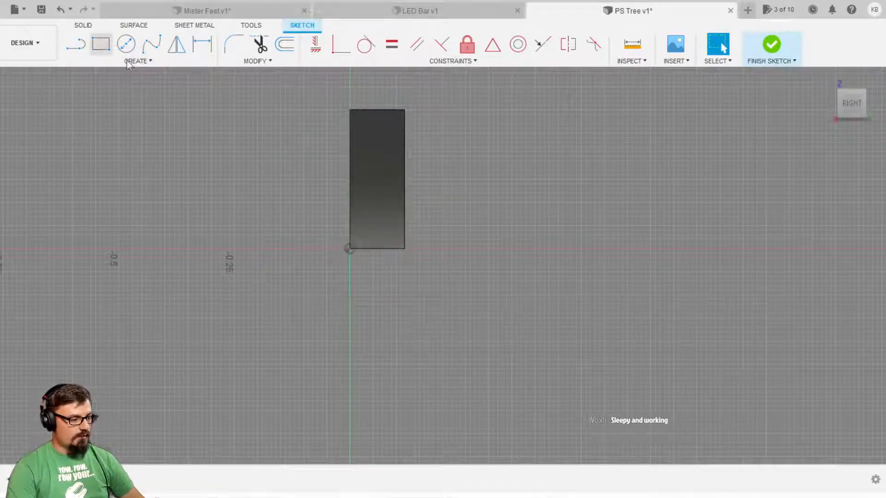
key("r")
left_click(436, 309)
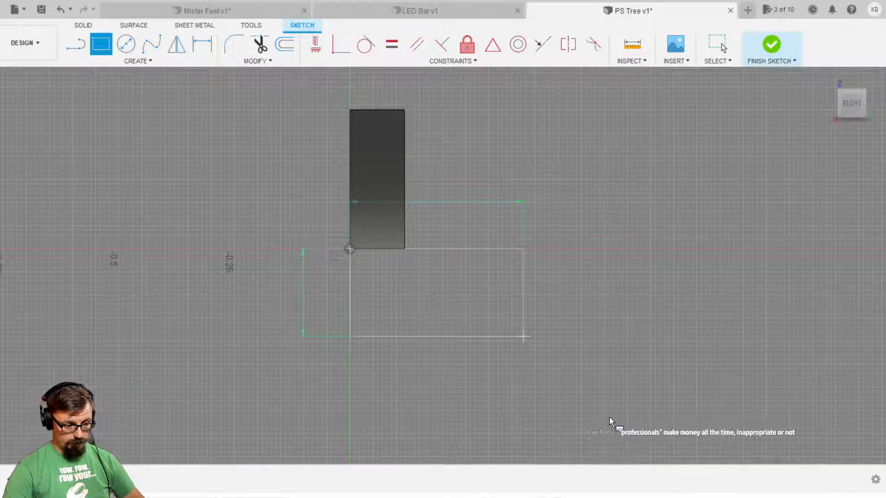
key("Escape")
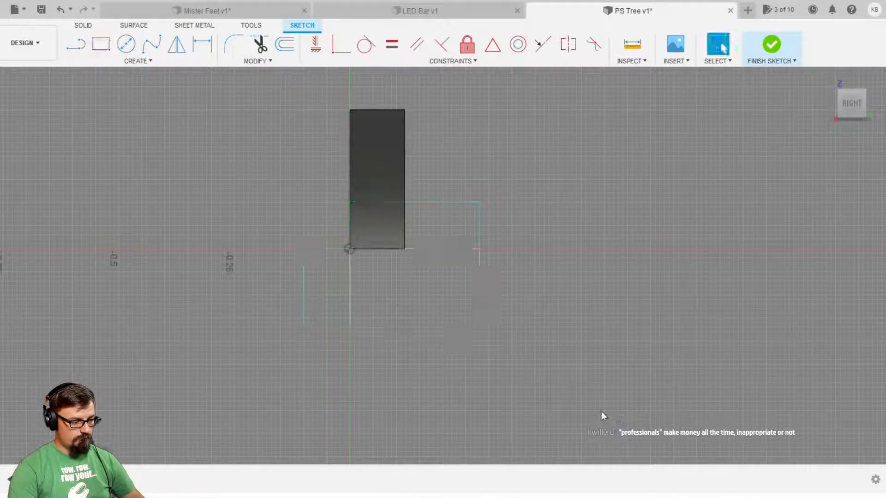
Try to sketch a V of two 0.438 lines at 45° starting from the block's bottom corner at the origin
key("l")
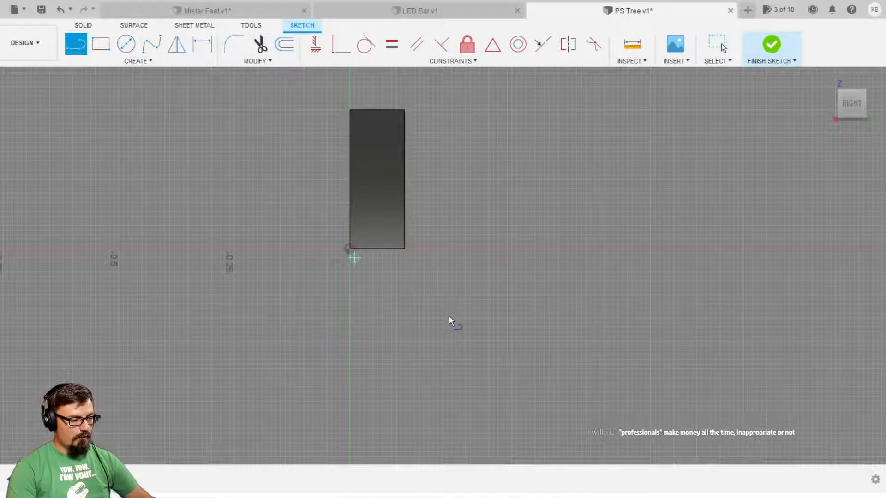
left_click(349, 249)
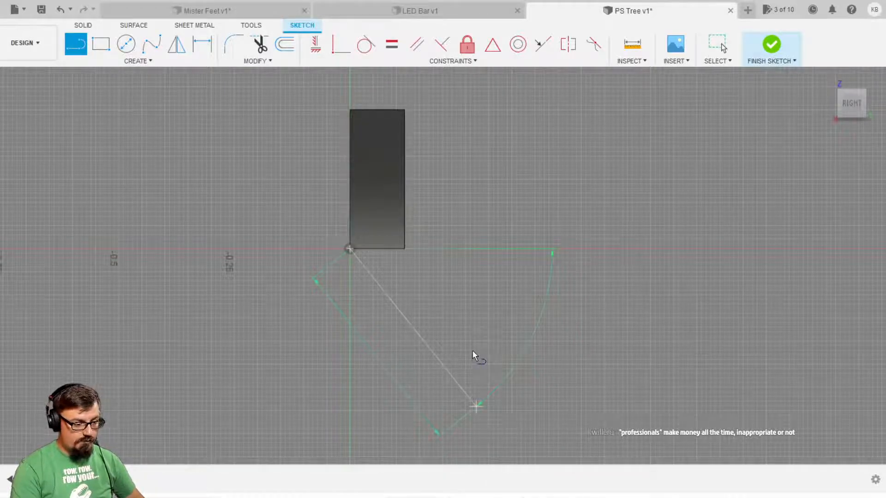
left_click(493, 391)
key("Escape")
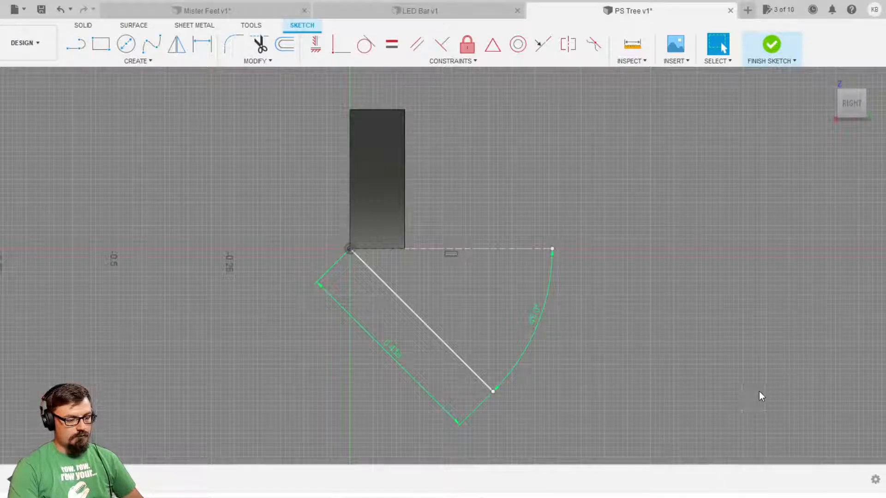
left_click(393, 349)
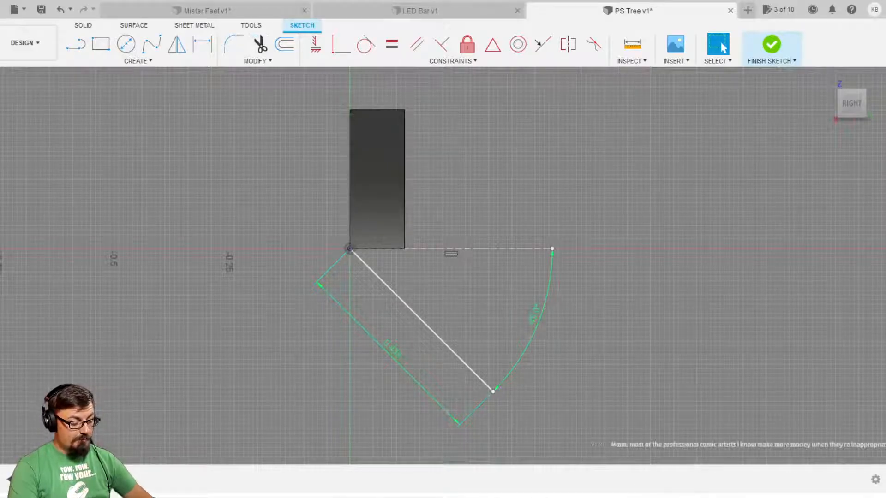
key("l")
left_click(493, 391)
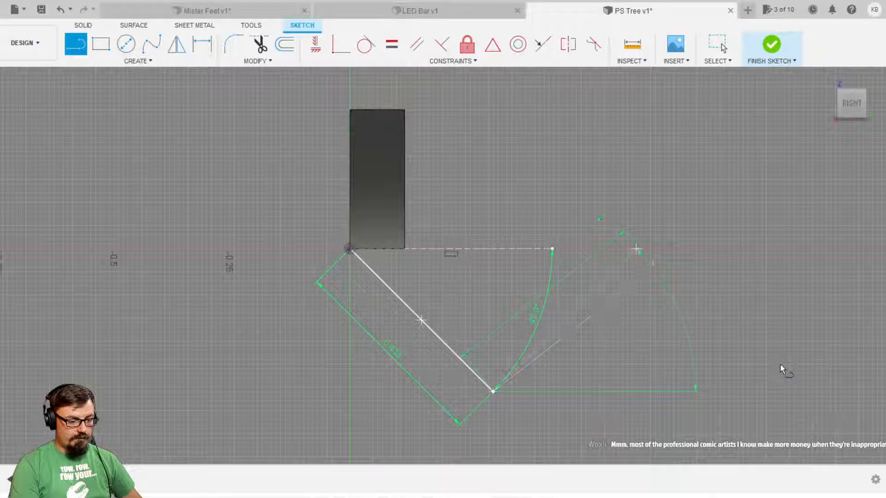
key("Return")
key("Escape")
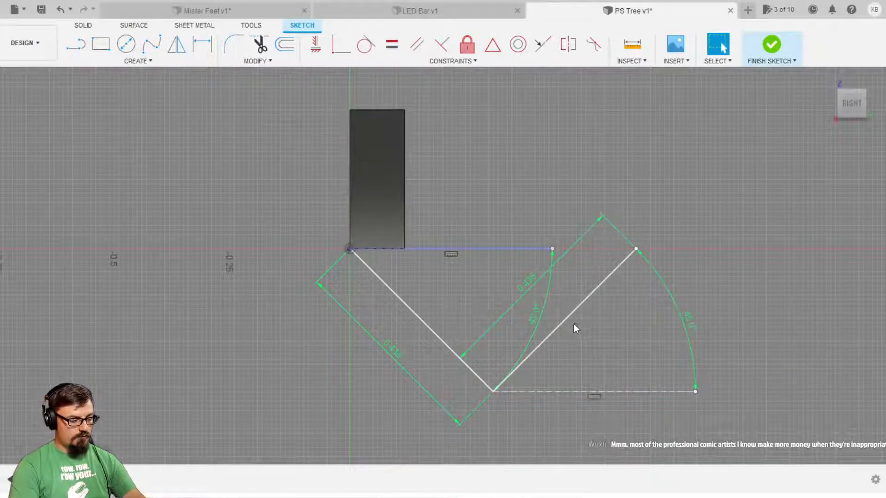
Undo the V-shaped lines drawn from the origin
key("x")
key("ctrl+z")
key("ctrl+z")
key("ctrl+z")
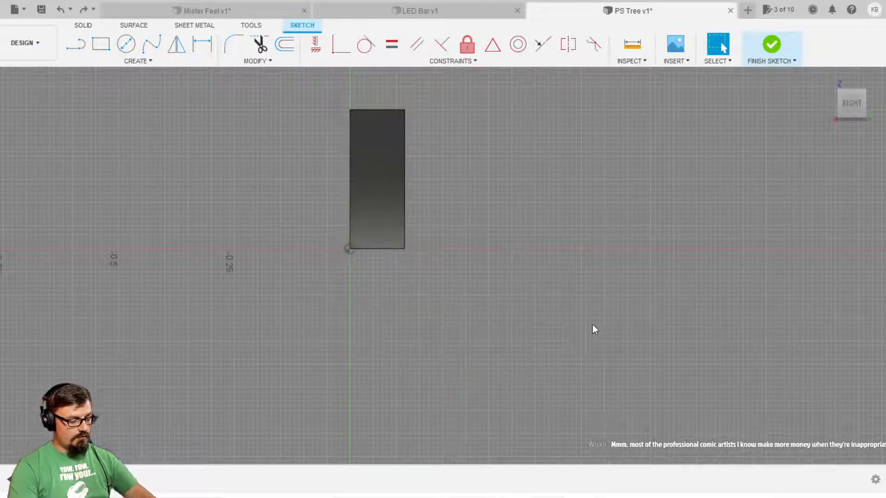
Sketch a 0.438 line sloping down at 45° from the block's bottom corner away from the origin, and delete its angle dimension
key("l")
left_click(405, 249)
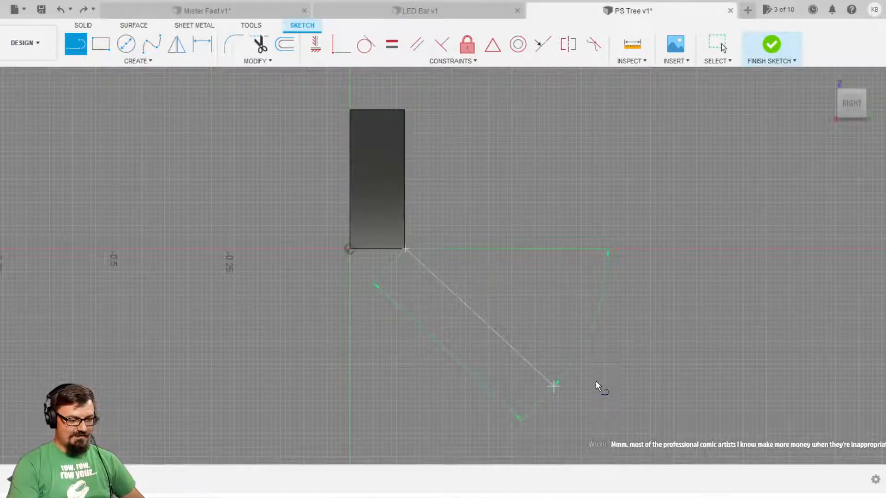
left_click(548, 391)
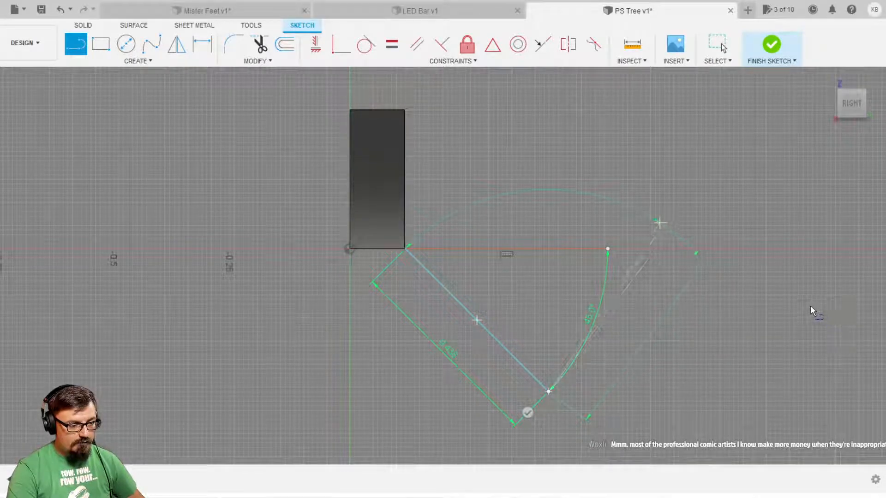
key("Escape")
key("l")
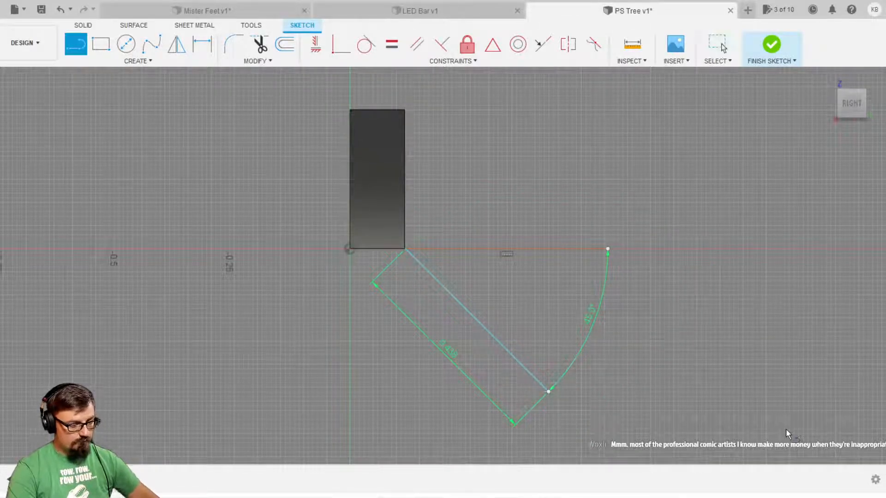
key("Escape")
key("Delete")
Complete the V with a 0.438 line rising at 45° from the lower end of the sloping line
key("l")
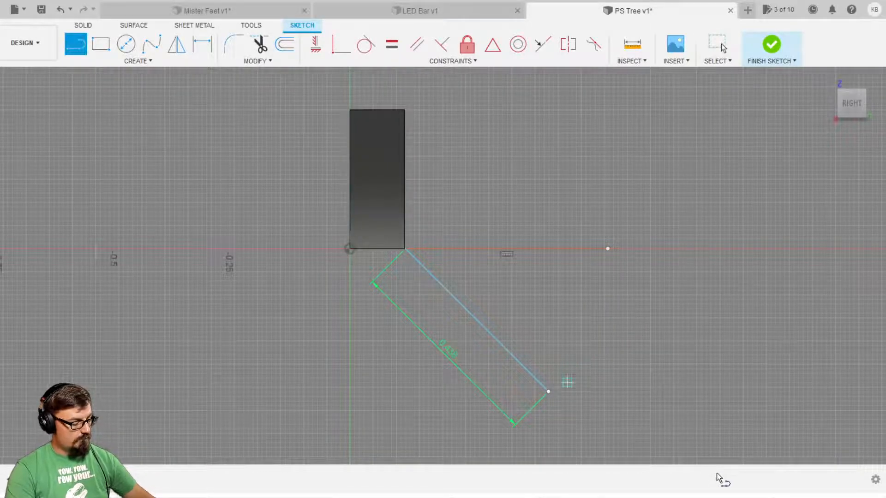
left_click(548, 391)
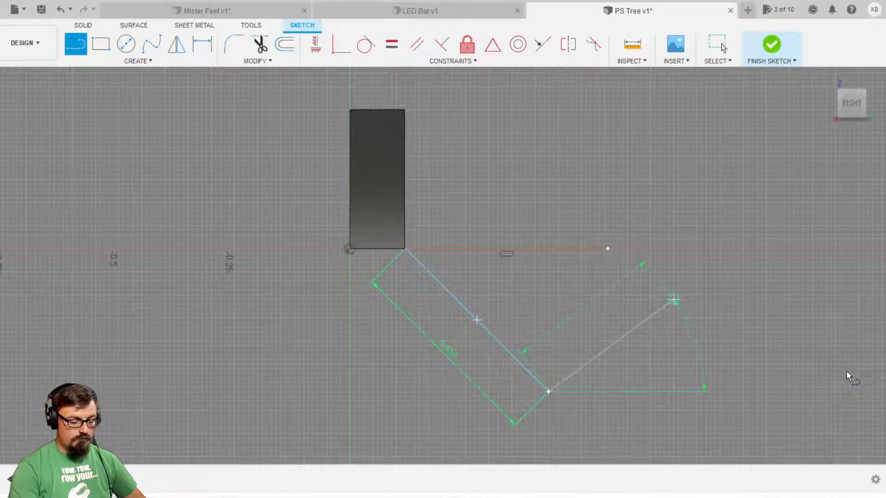
type("45")
key("Return")
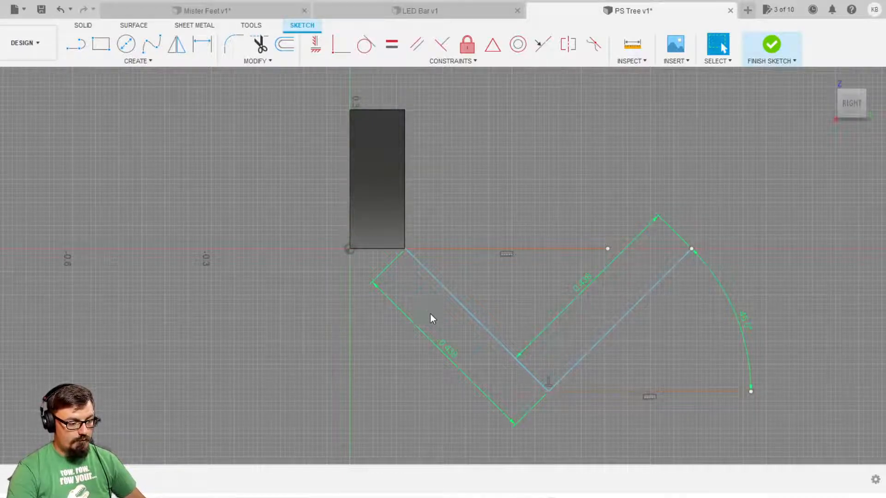
Measure the distance between the block's two bottom corners
scroll(627, 351, "down", 4)
middle_click_drag(665, 375, 640, 270)
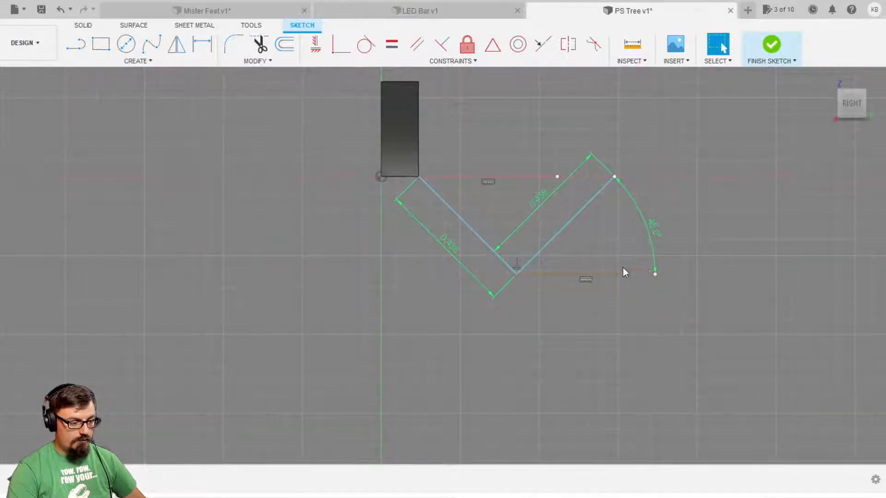
key("i")
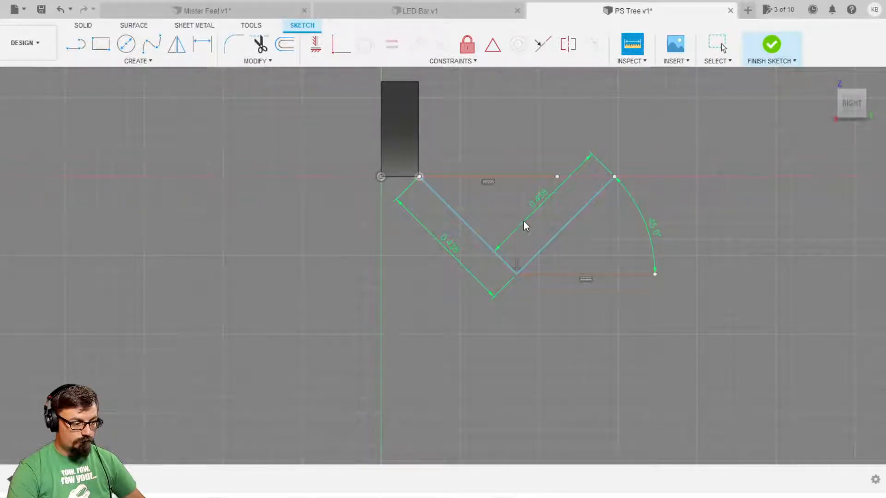
key("Escape")
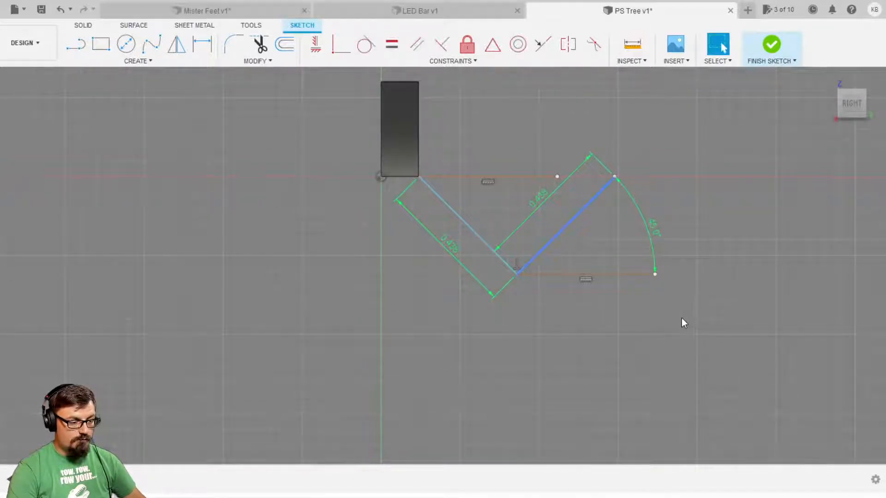
Sketch a vertical 0.12 line straight down from the vertex of the V
key("l")
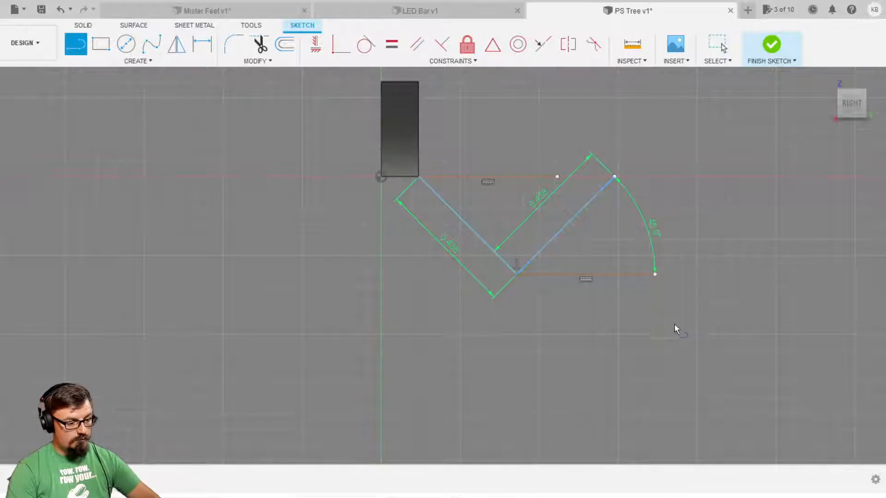
left_click(651, 345)
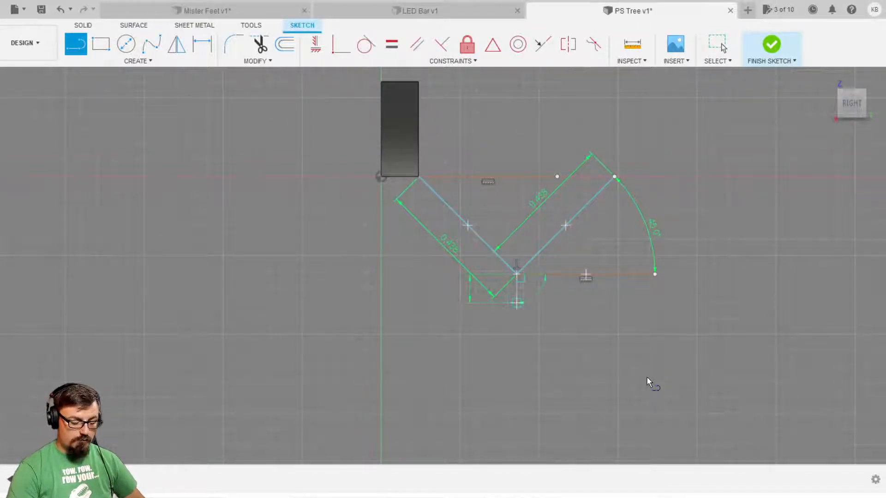
left_click(646, 377)
key("Escape")
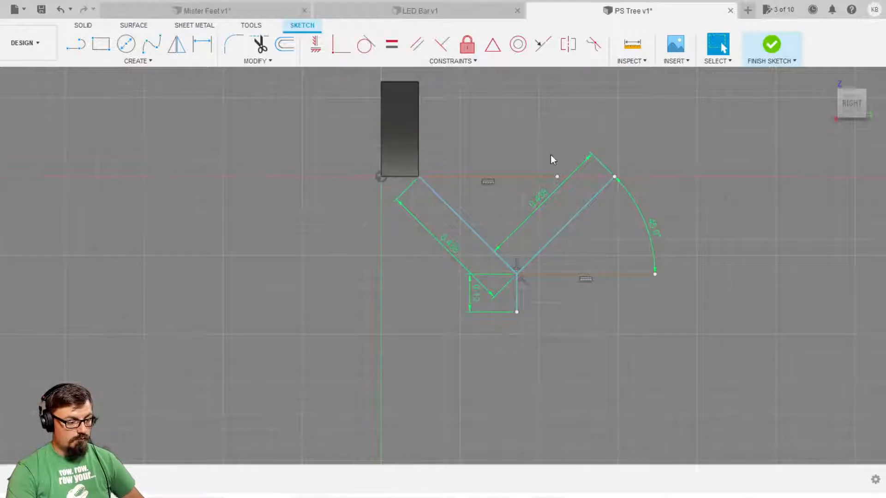
Connect the block's bottom corner at the origin to the lower end of the vertical line with a straight line
key("l")
left_click(483, 225)
double_click(649, 394)
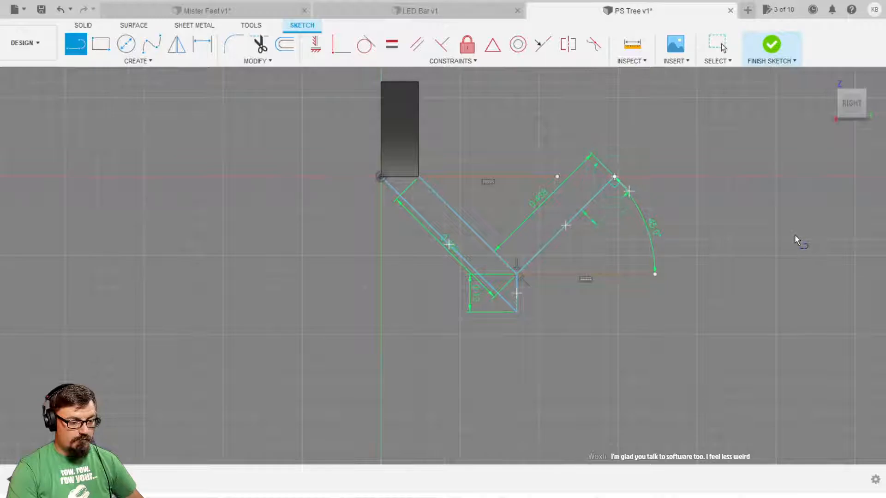
Sketch a 0.12 line perpendicular to the rising arm, outward from its upper end
key("Escape")
key("l")
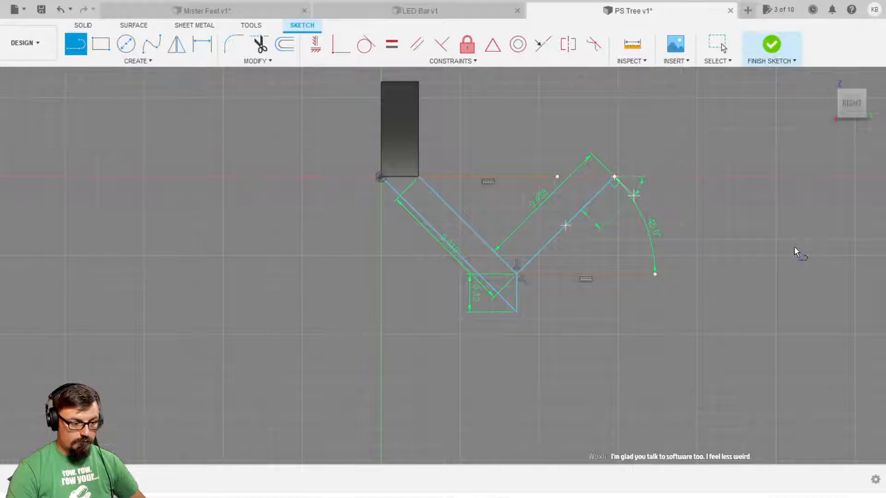
key("Escape")
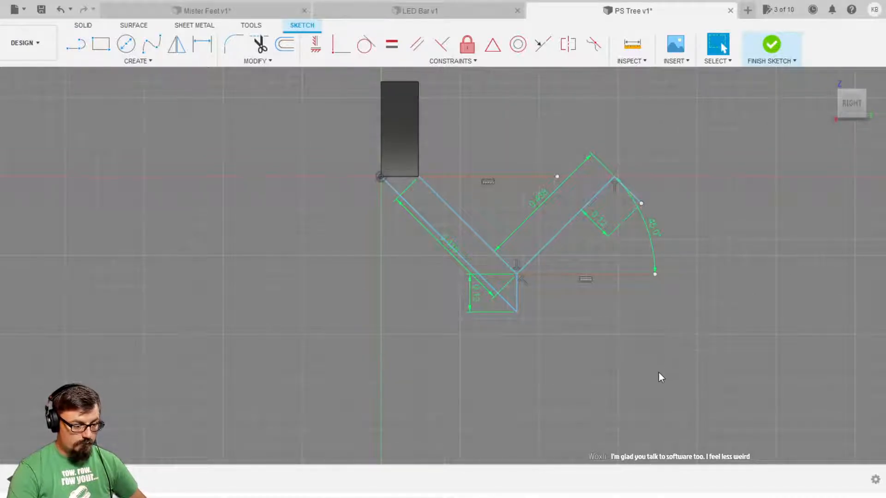
Close the rising arm's outline with a line from the short perpendicular line's free end to the lower end of the vertical line
key("l")
left_click(806, 252)
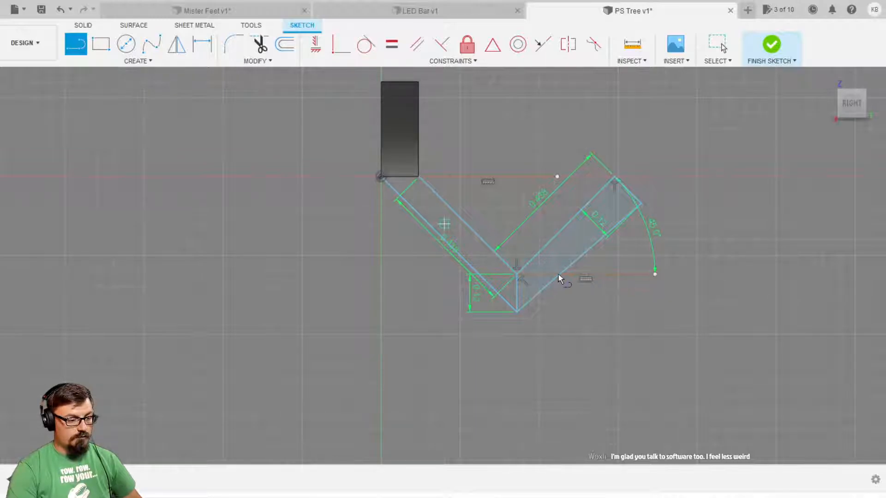
scroll(558, 274, "down", 3)
scroll(533, 261, "up", 3)
key("Escape")
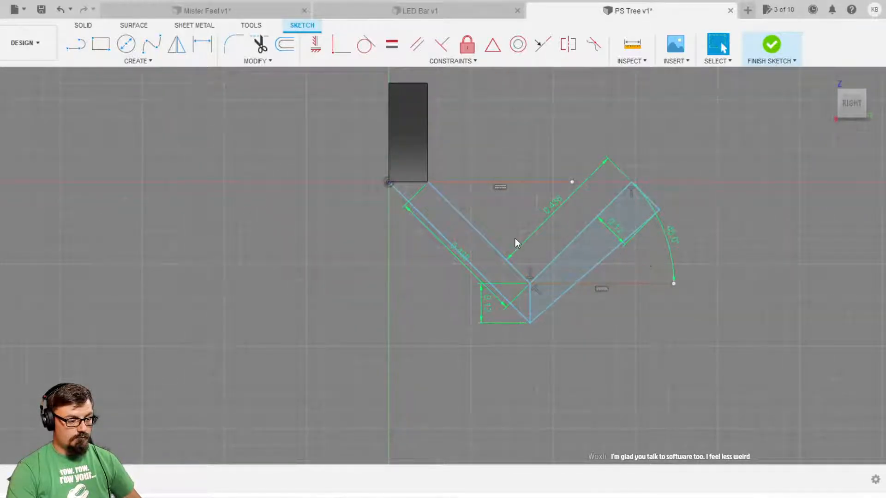
scroll(517, 244, "up", 4)
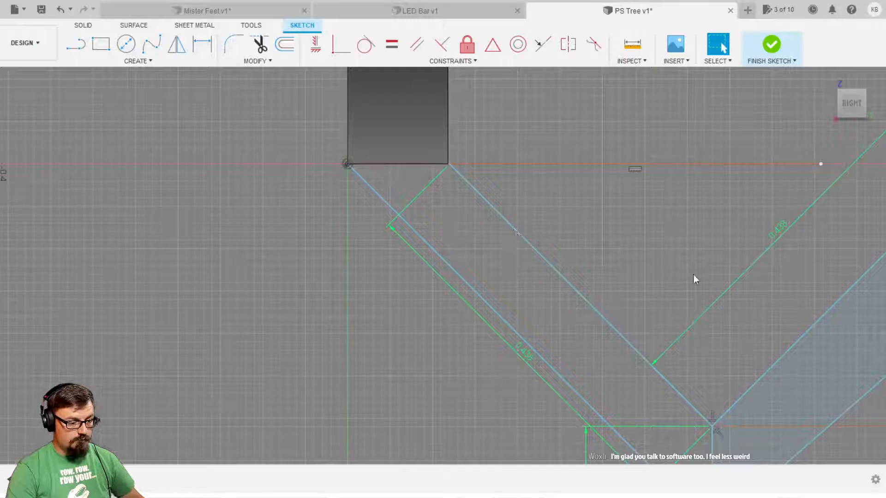
Undo all the V-shaped arm lines, back to the empty side-plane sketch beside the block
scroll(647, 317, "down", 2)
scroll(556, 207, "up", 6)
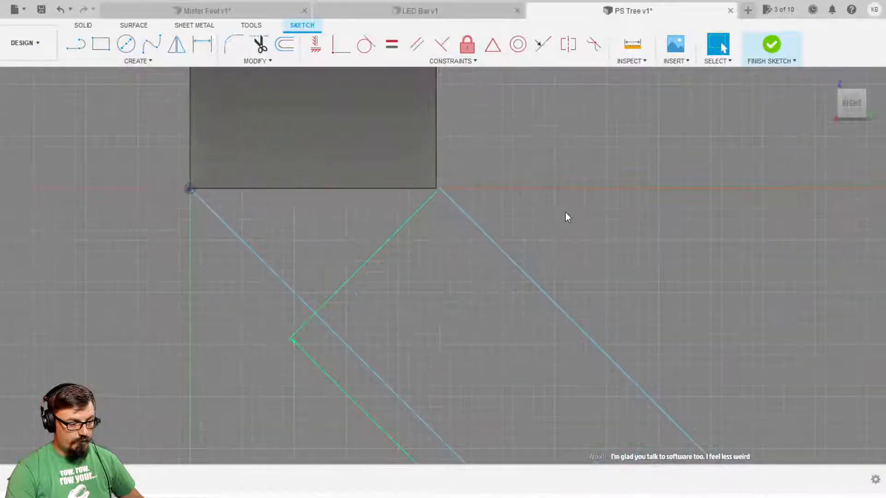
scroll(566, 217, "up", 8)
scroll(516, 270, "up", 4)
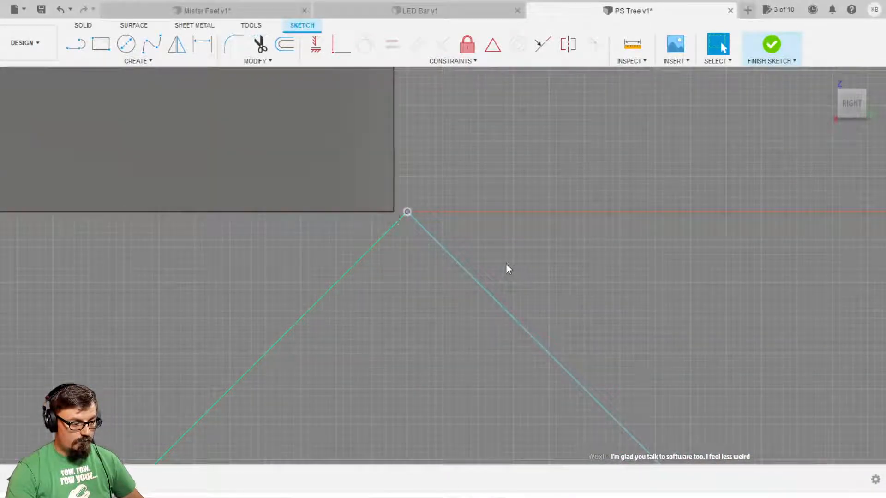
key("ctrl+z")
scroll(583, 304, "down", 1)
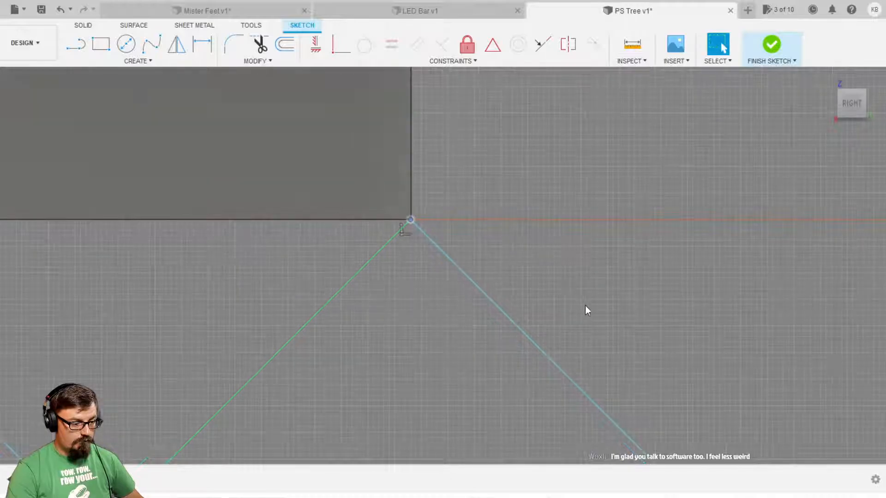
scroll(583, 309, "down", 8)
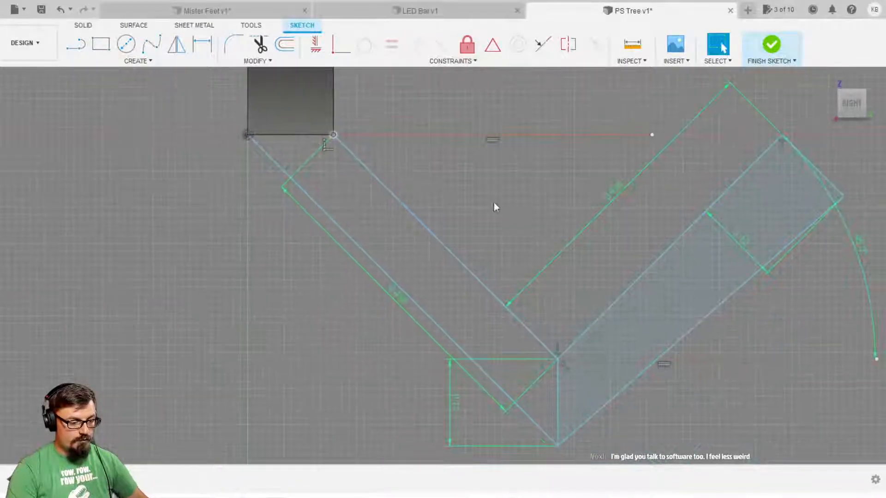
key("ctrl+z")
key("ctrl+z")
key("ctrl+z")
key("ctrl+z")
key("ctrl+z")
key("ctrl+z")
key("ctrl+z")
key("ctrl+z")
key("ctrl+z")
key("ctrl+z")
key("ctrl+z")
key("ctrl+z")
key("ctrl+z")
key("ctrl+z")
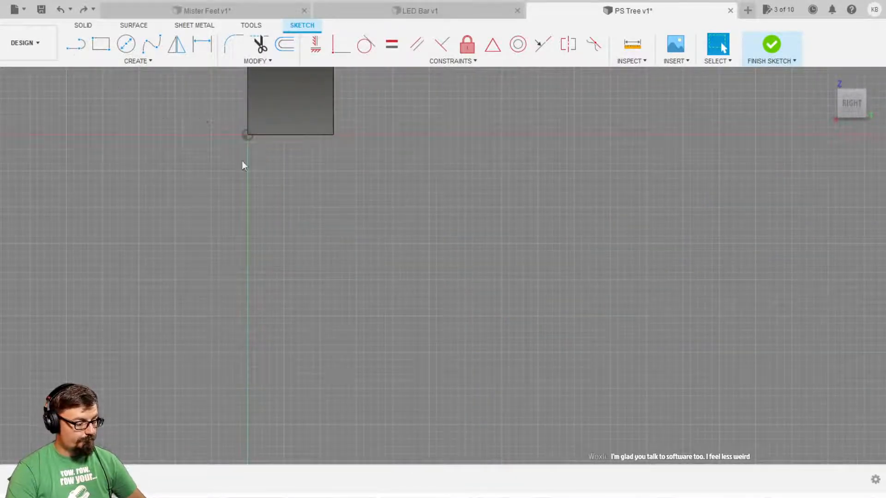
scroll(415, 226, "down", 4)
mouse_move(482, 254)
middle_mouse_down()
mouse_move(443, 286)
mouse_move(434, 403)
middle_mouse_up()
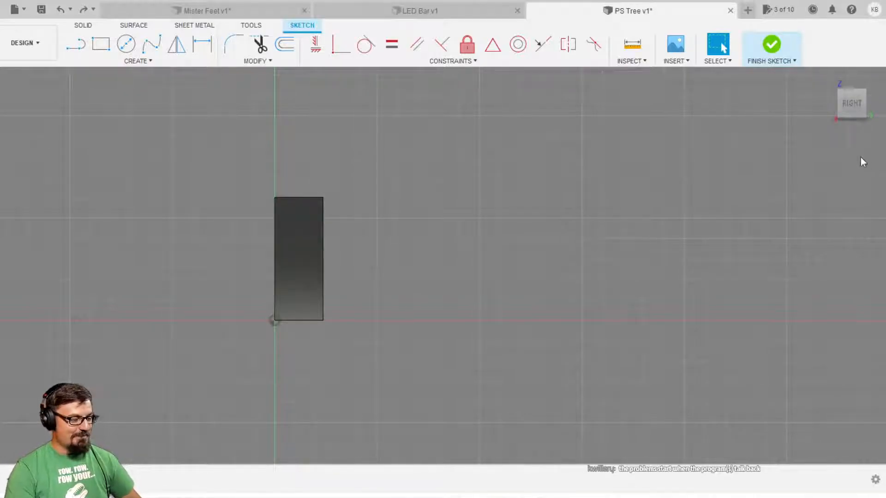
Finish the emptied side-plane sketch without drawing anything in it
left_click(771, 44)
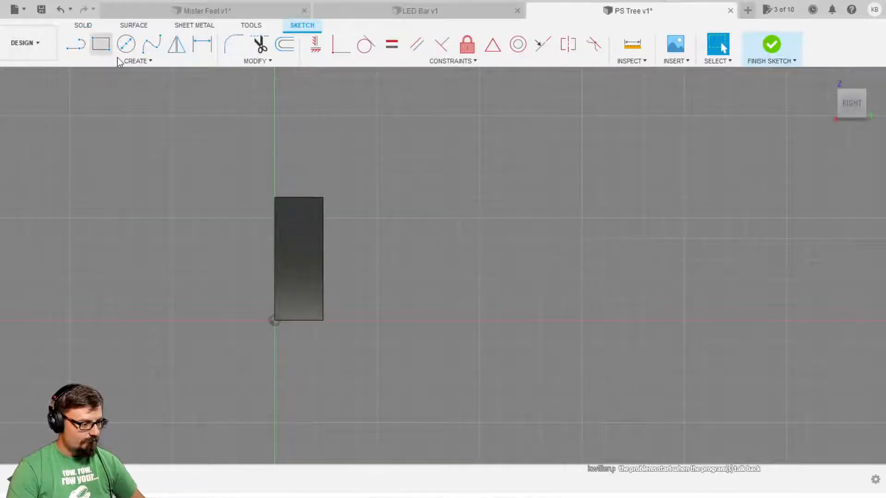
key("ctrl+z")
left_click(77, 44)
left_click(327, 302)
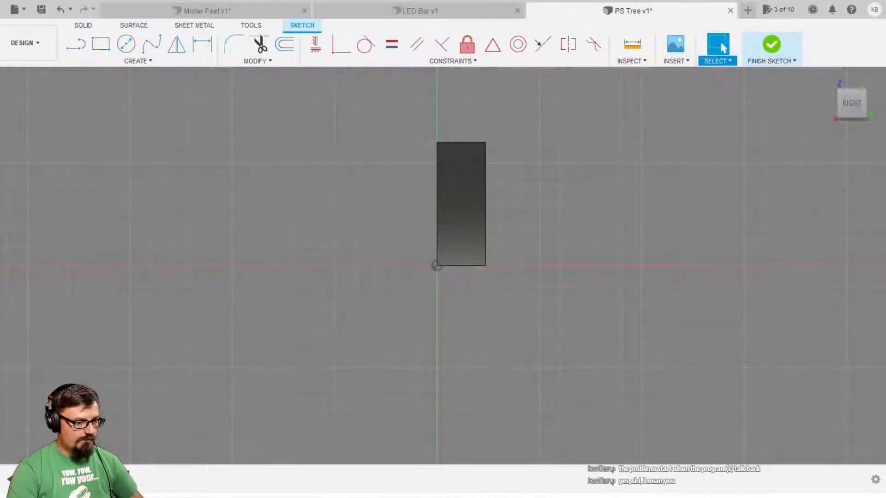
left_click(771, 44)
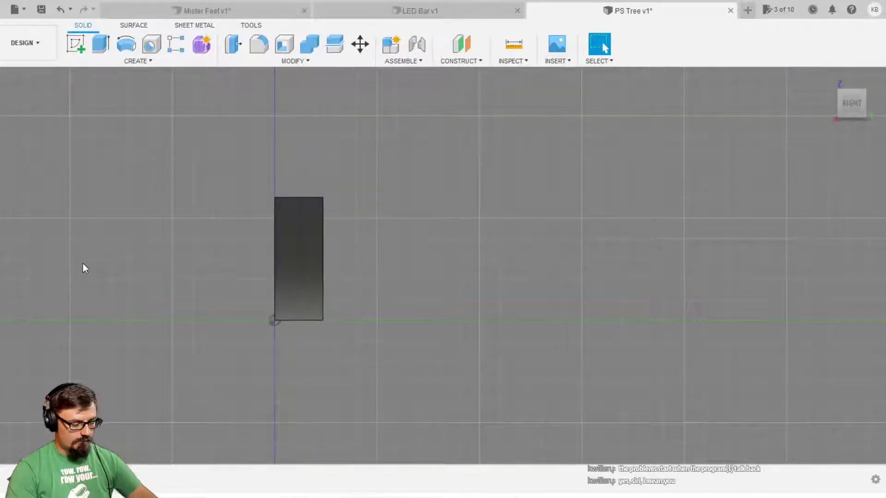
left_click(75, 45)
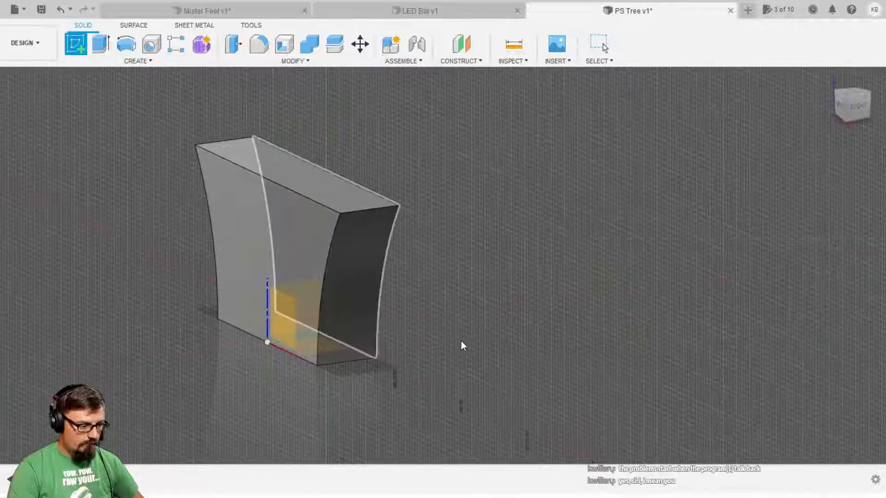
scroll(446, 452, "up", 2)
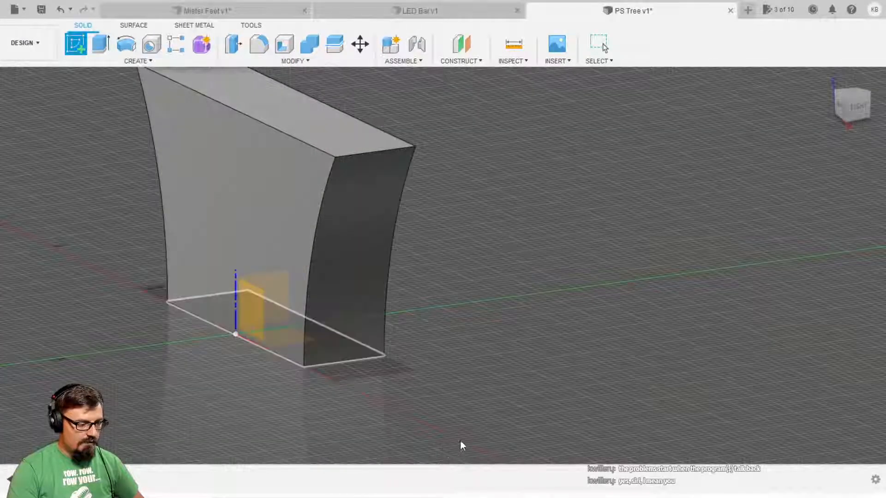
left_click(452, 443)
middle_click_drag(452, 444, 562, 365, "shift")
scroll(463, 353, "up", 3)
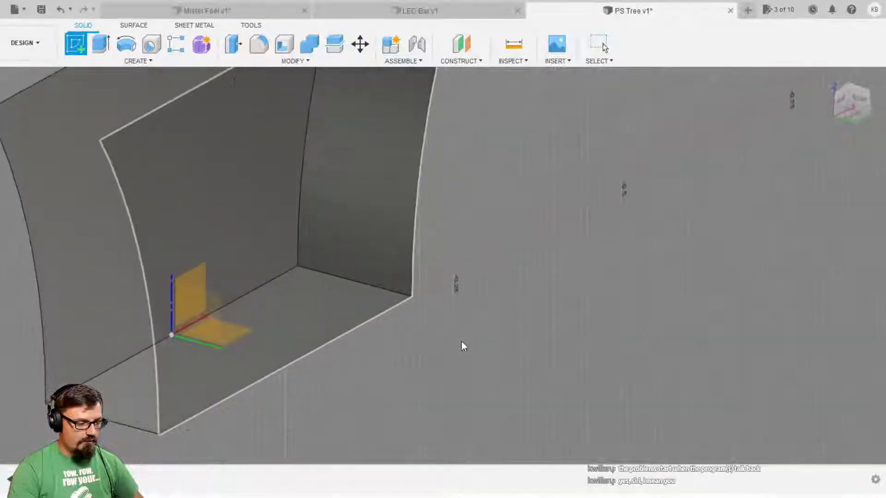
mouse_move(461, 340)
middle_mouse_down("shift")
mouse_move(431, 372)
mouse_move(461, 295)
mouse_move(418, 370)
middle_mouse_up("shift")
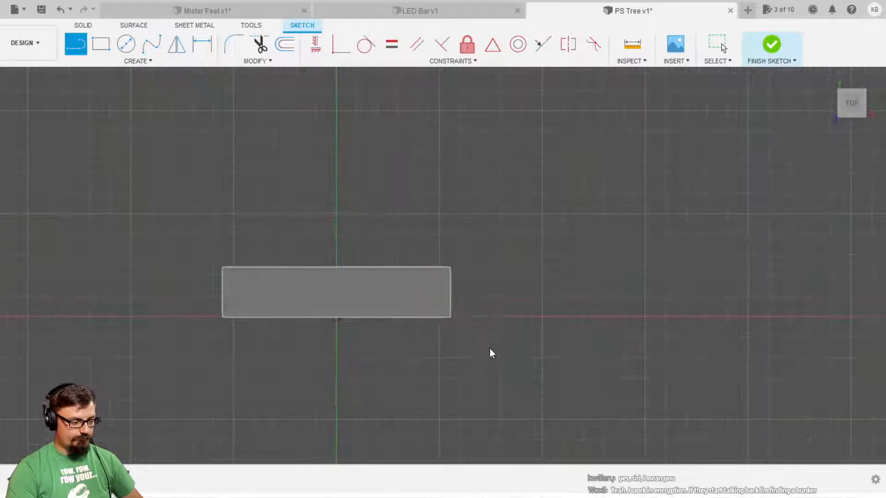
left_click(771, 44)
Start a new sketch on the side plane of the block, facing its narrow side
middle_click_drag(406, 304, 155, 296, "shift")
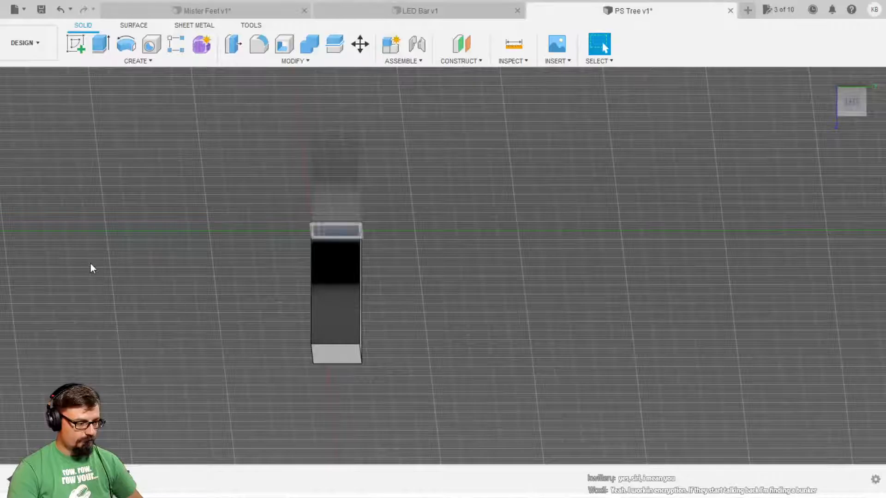
middle_click_drag(96, 273, 360, 288, "shift")
middle_click_drag(503, 388, 465, 321, "shift")
left_click(851, 101)
scroll(439, 420, "up", 3)
middle_click_drag(471, 397, 509, 319)
scroll(488, 346, "up", 4)
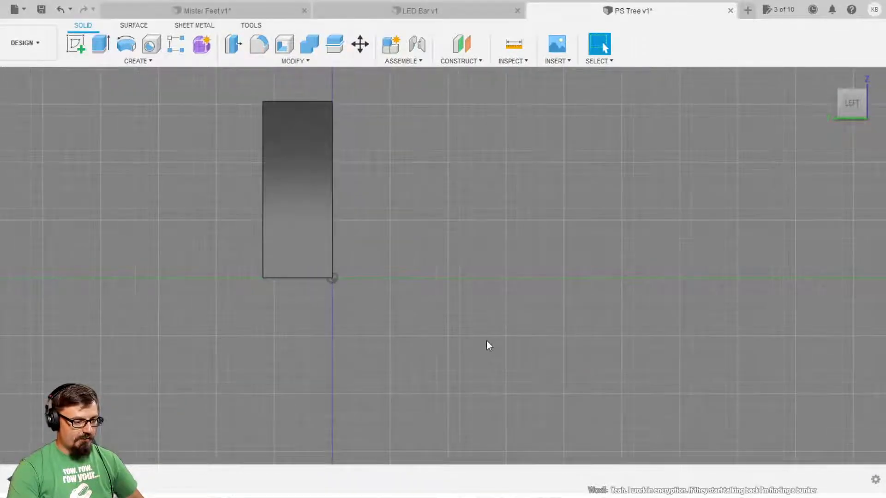
left_click(76, 45)
left_click(276, 245)
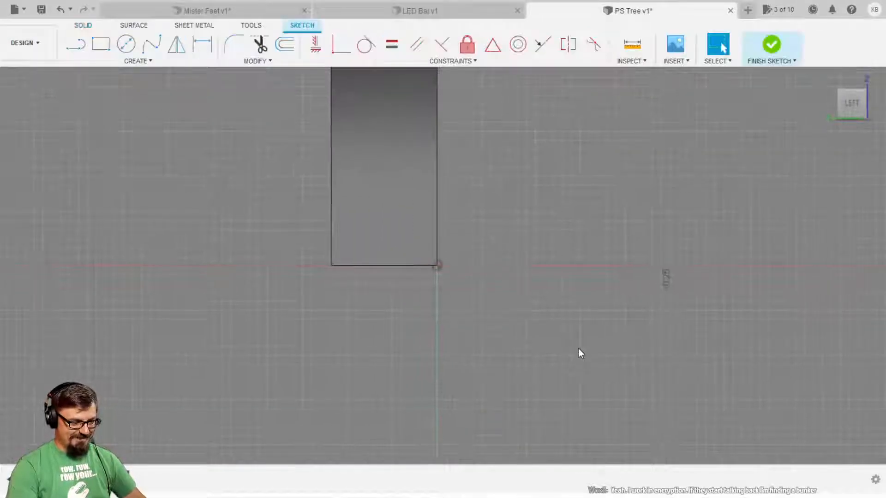
key("l")
left_click(437, 266)
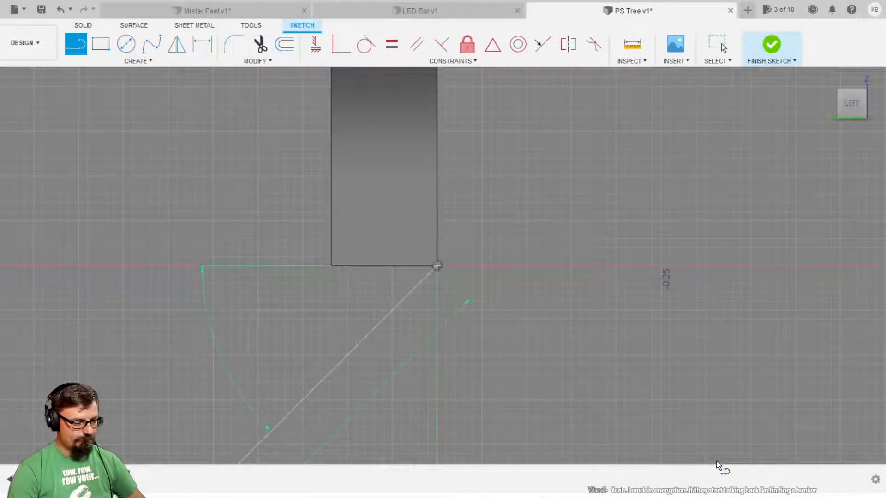
key("Escape")
mouse_move(618, 390)
middle_mouse_down()
mouse_move(453, 341)
mouse_move(455, 387)
middle_mouse_up()
scroll(452, 339, "down", 3)
key("l")
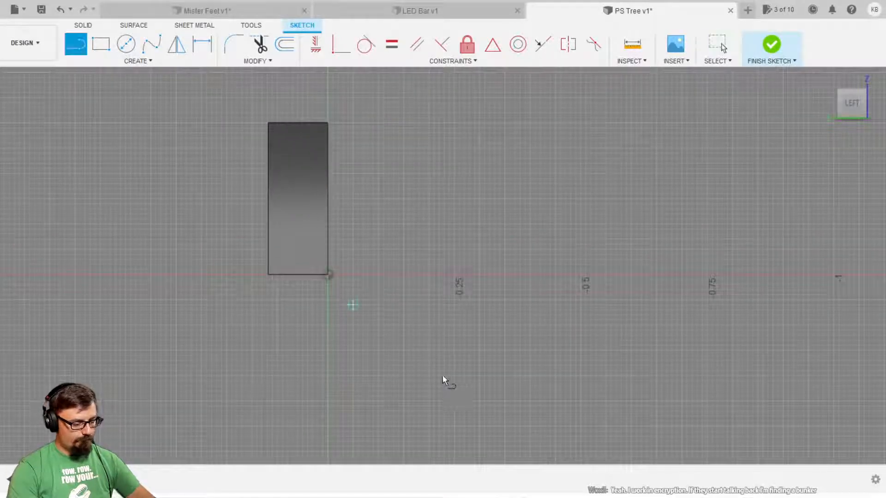
left_click(328, 275)
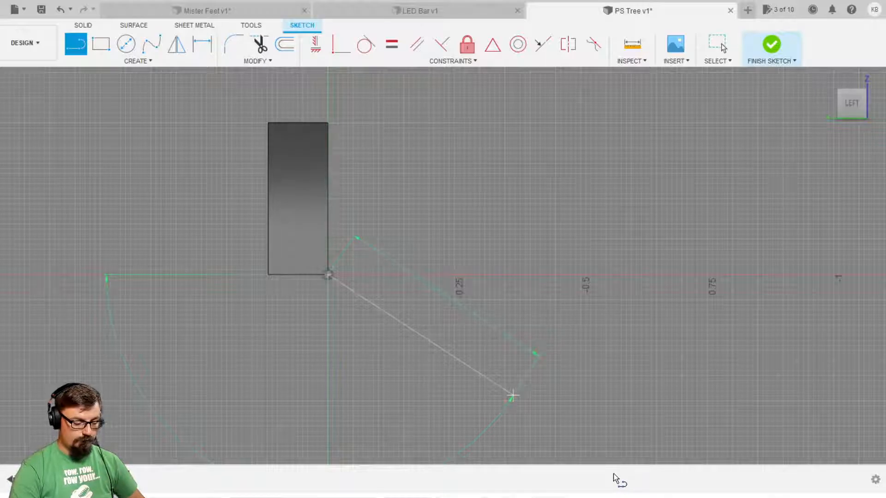
key("Escape")
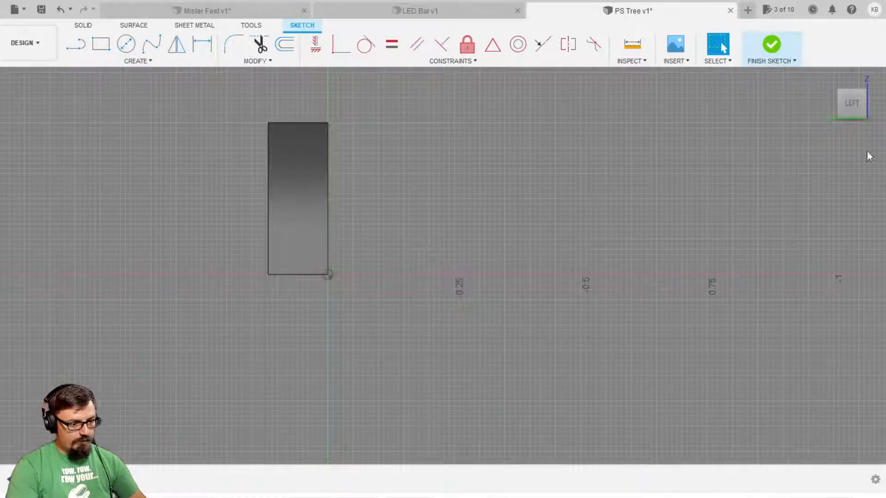
left_click(832, 103)
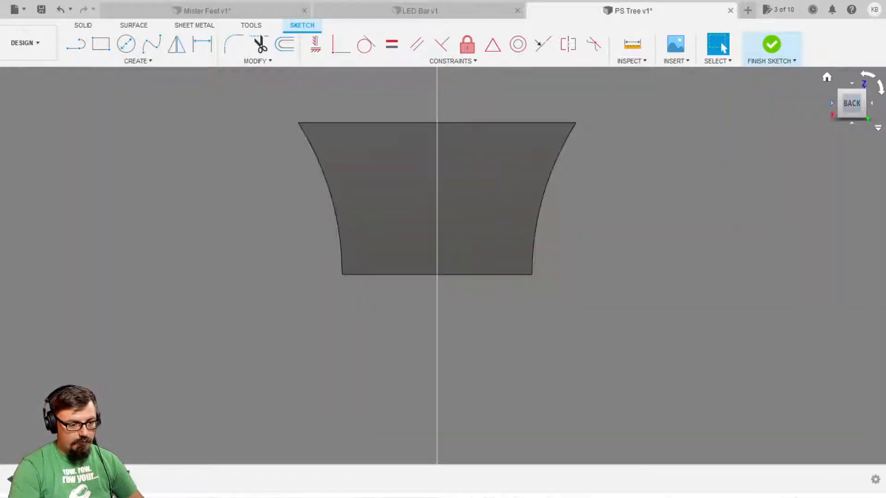
left_click(831, 103)
middle_click_drag(680, 306, 569, 253)
scroll(565, 280, "down", 3)
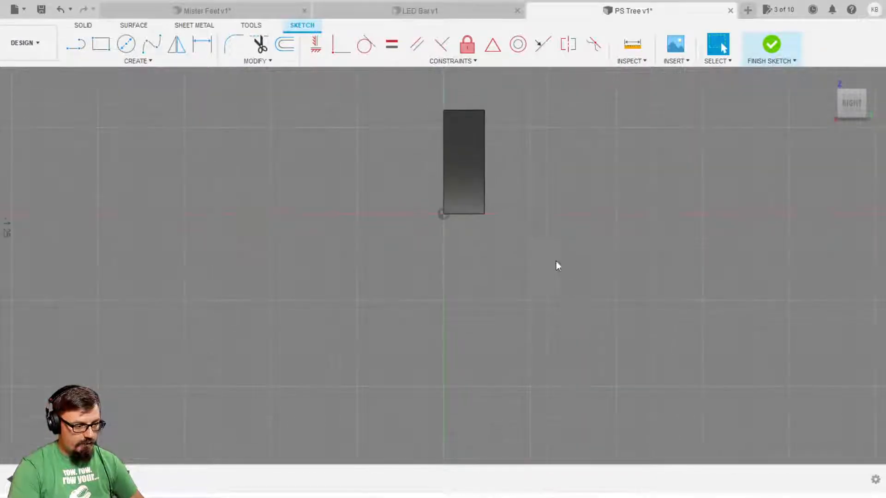
key("l")
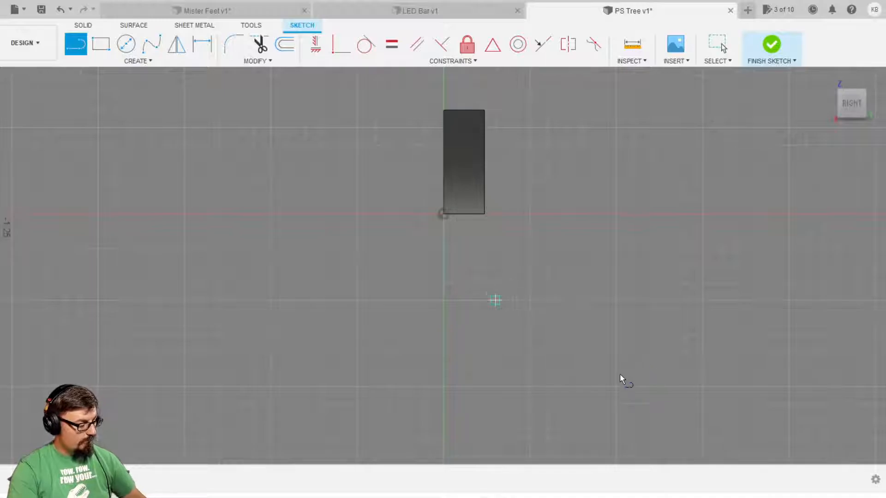
left_click(556, 267)
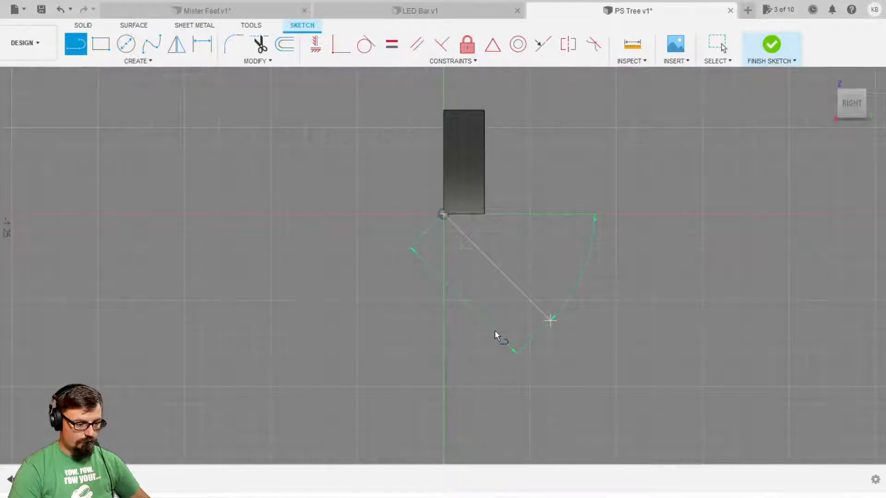
key("Escape")
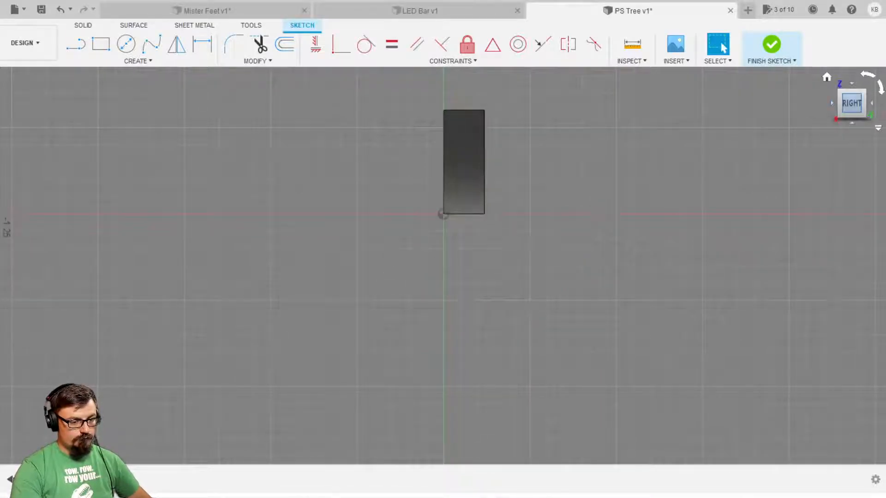
left_click(831, 103)
left_click(831, 103)
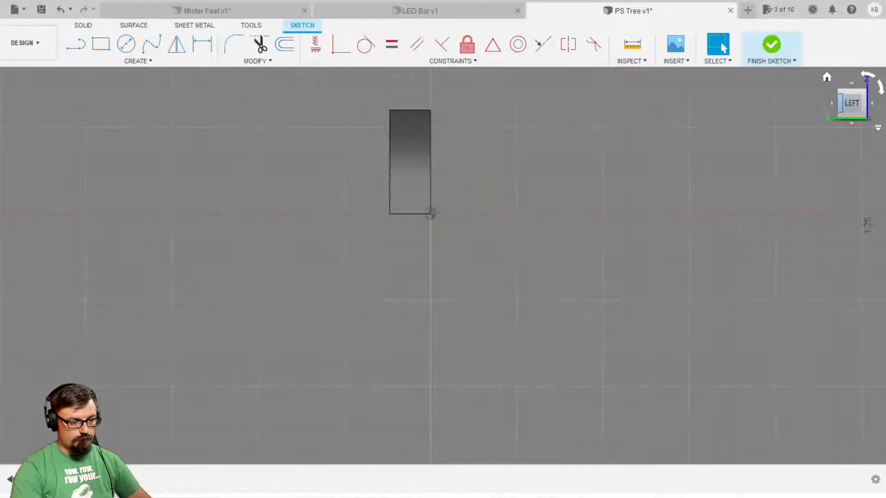
left_click(871, 103)
left_click(871, 103)
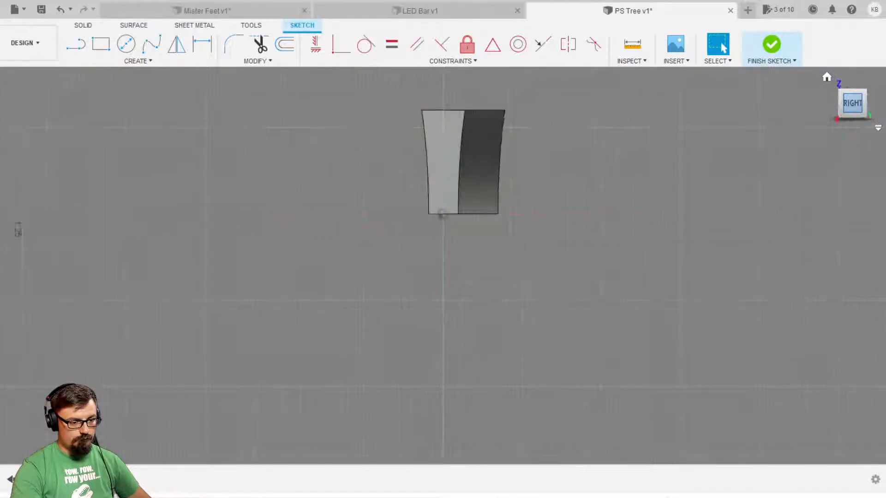
Sketch a 0.438 line sloping down and outward at 45° from the block's bottom corner opposite the origin
key("l")
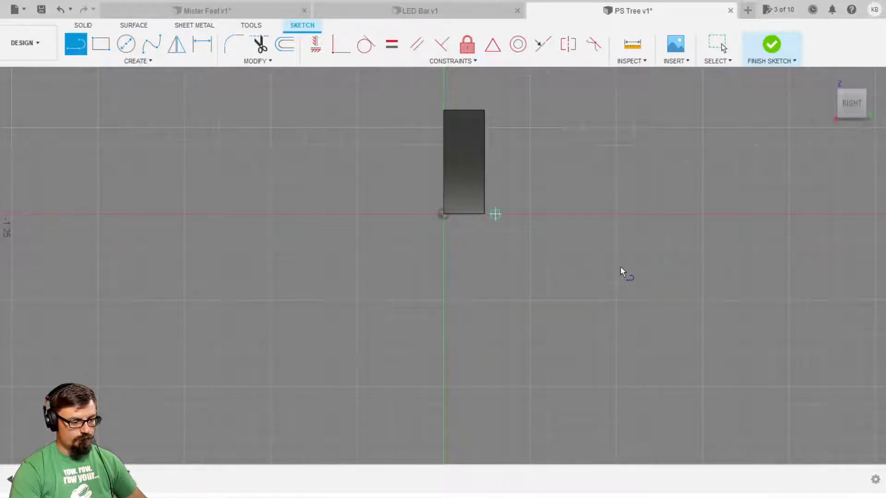
scroll(623, 272, "up", 5)
left_click(598, 266)
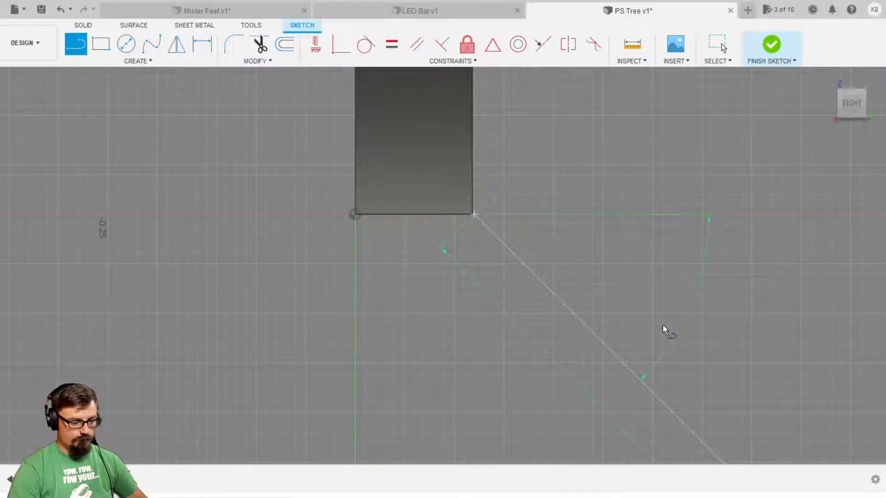
key("Escape")
Sketch a 0.438 line rising outward at 45° from the sloping line's lower end to complete the V
scroll(645, 350, "down", 5)
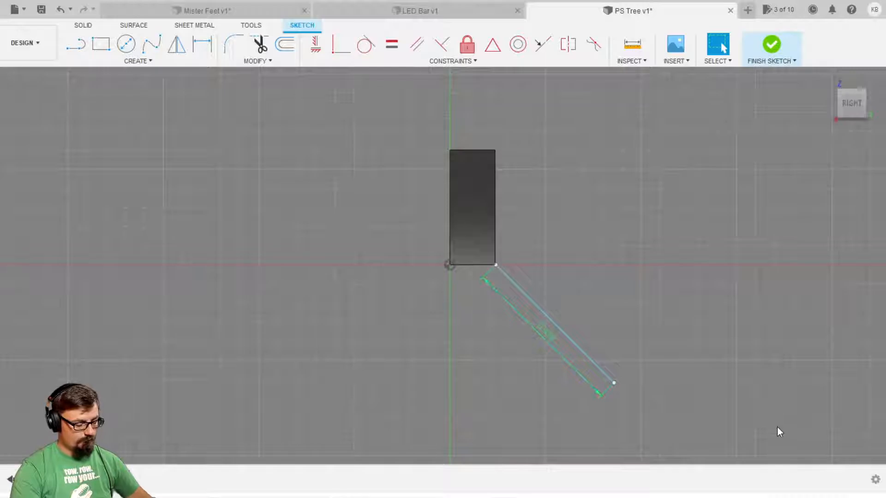
key("l")
left_click(613, 383)
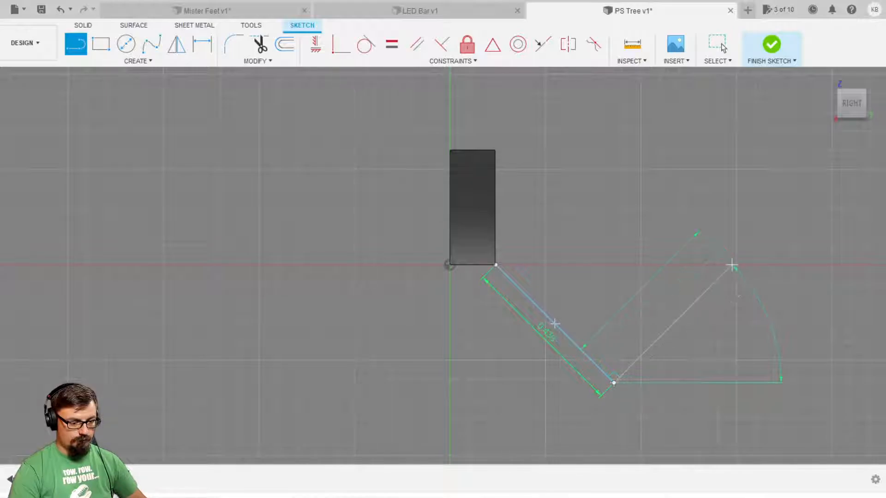
left_click(732, 265)
key("Escape")
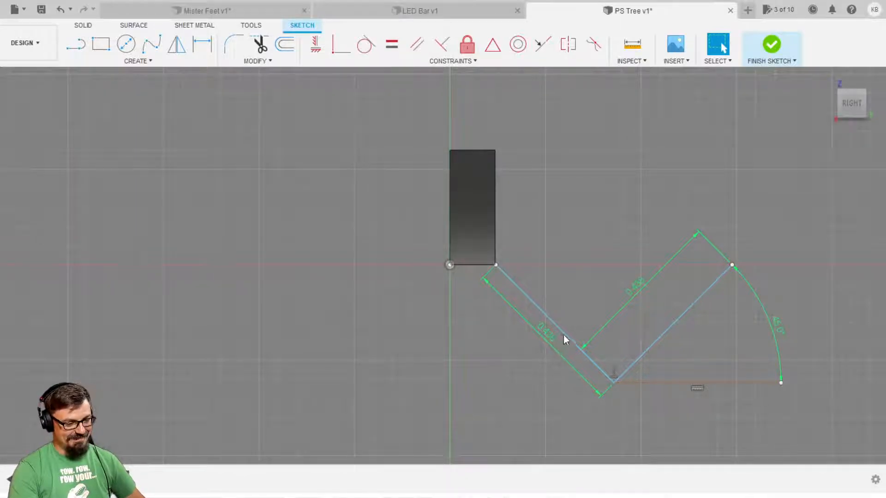
Sketch a vertical 0.12 line straight down from the V's vertex
key("l")
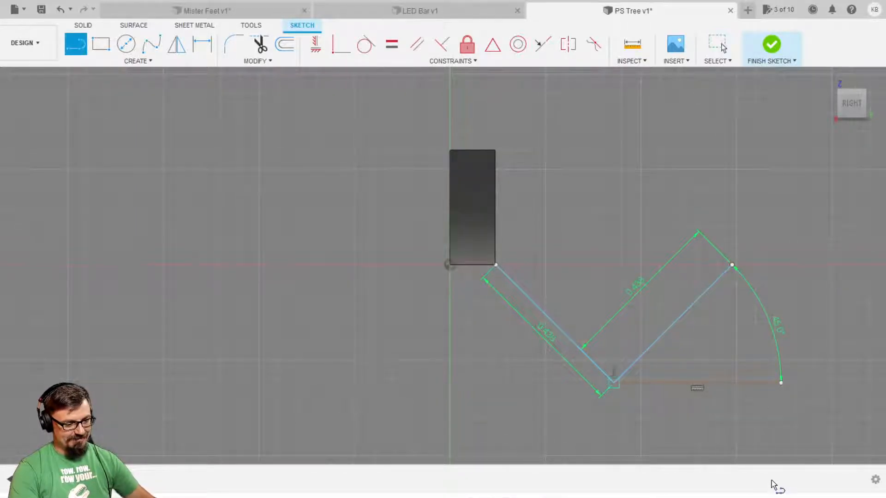
left_click(613, 382)
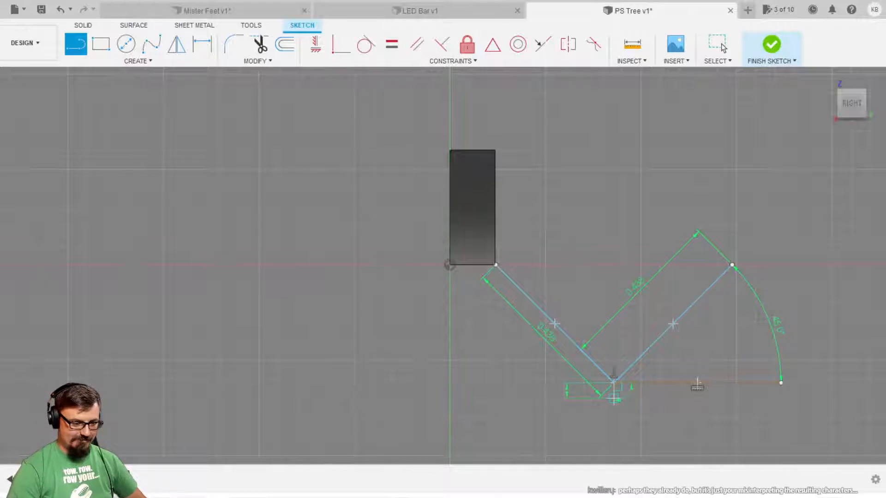
left_click(614, 428)
key("Escape")
Sketch a line from the origin to the lower end of the vertical 0.12 line, closing the first leg
key("l")
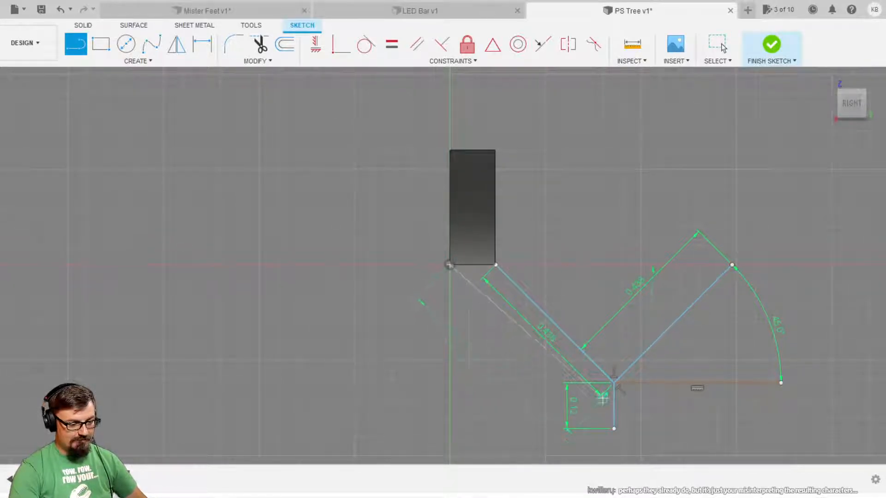
scroll(593, 407, "up", 3)
left_click(626, 439)
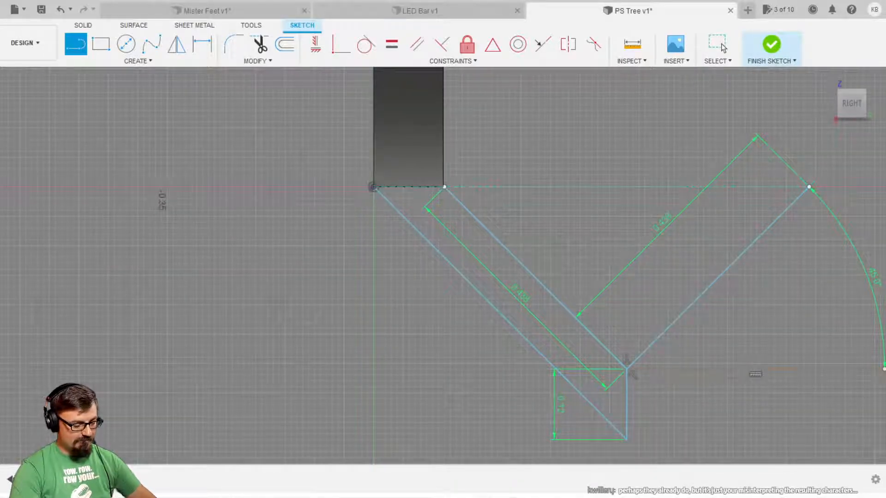
Sketch a 0.12 end line sloping down and outward at 45° from the rising line's upper end
left_click(809, 187)
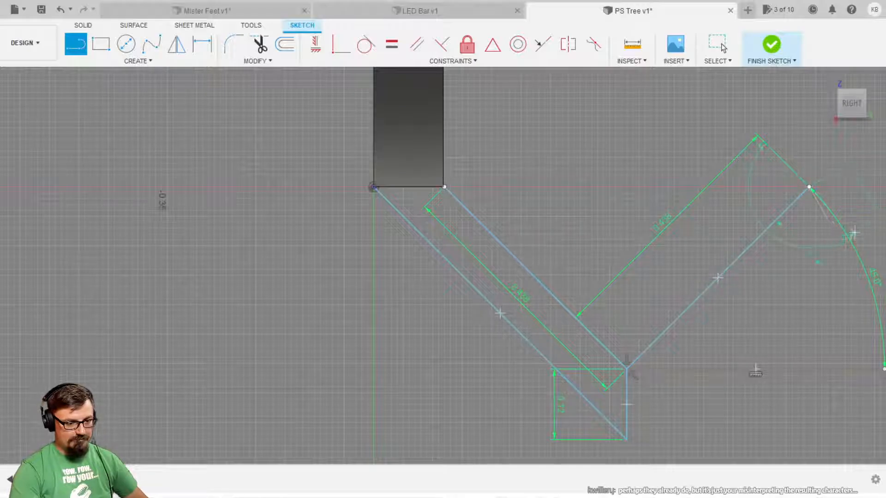
scroll(819, 259, "down", 3)
middle_click_drag(818, 258, 613, 255)
scroll(650, 252, "down", 2)
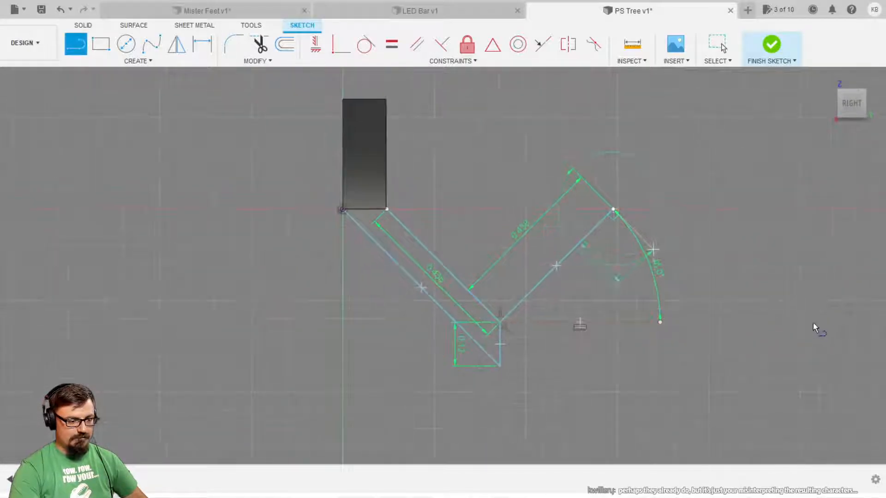
key("Escape")
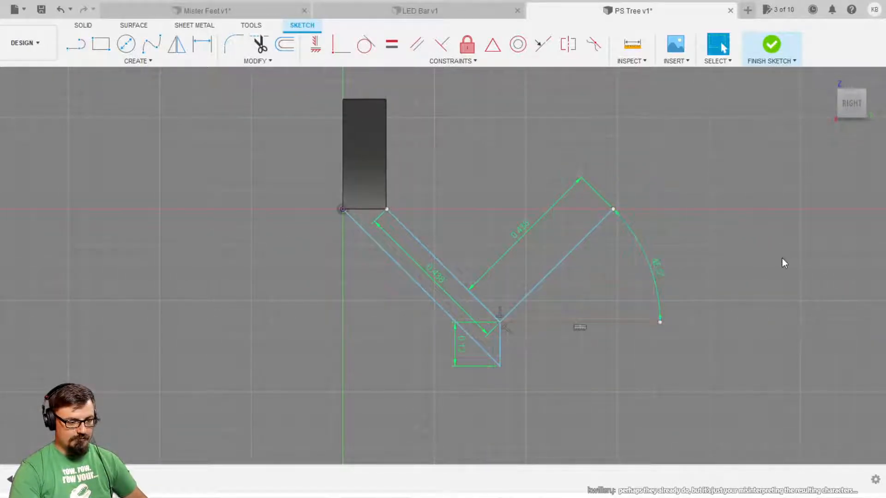
key("l")
left_click(613, 209)
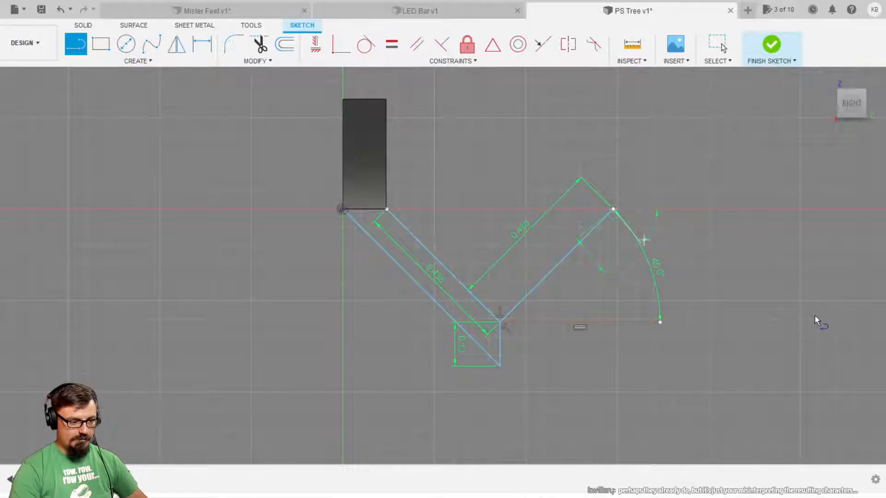
key("Return")
key("Escape")
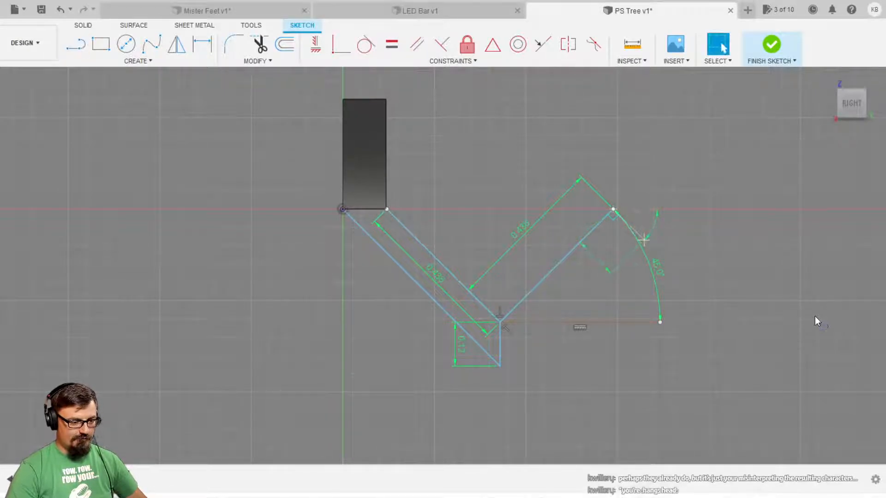
Close the second leg with a line from the end line's lower point to the bottom of the vertical line
key("l")
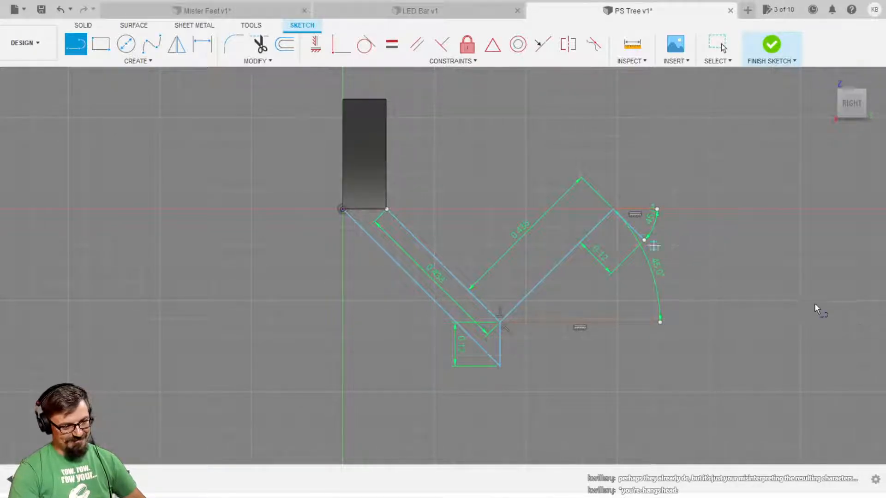
left_click(644, 239)
left_click(499, 366)
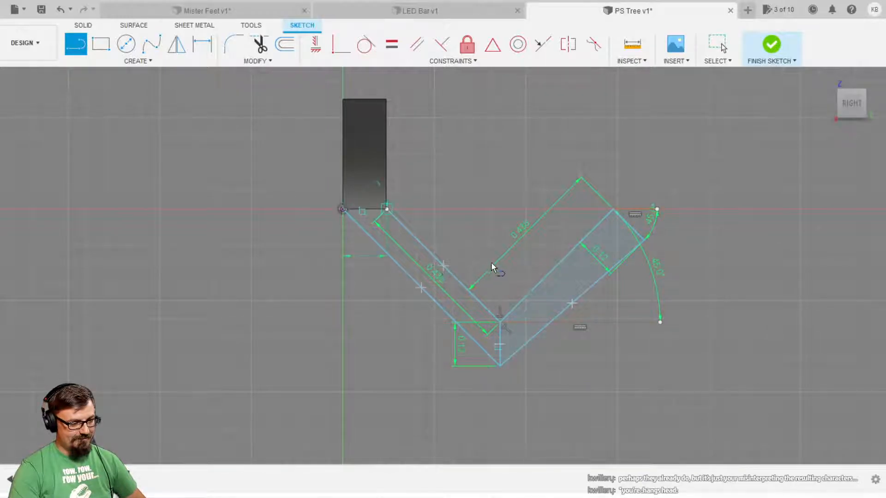
key("Escape")
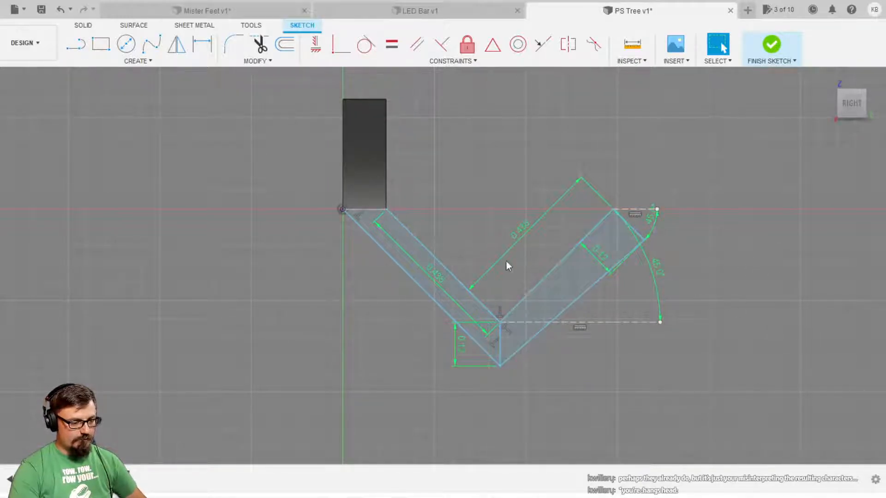
left_click(466, 275)
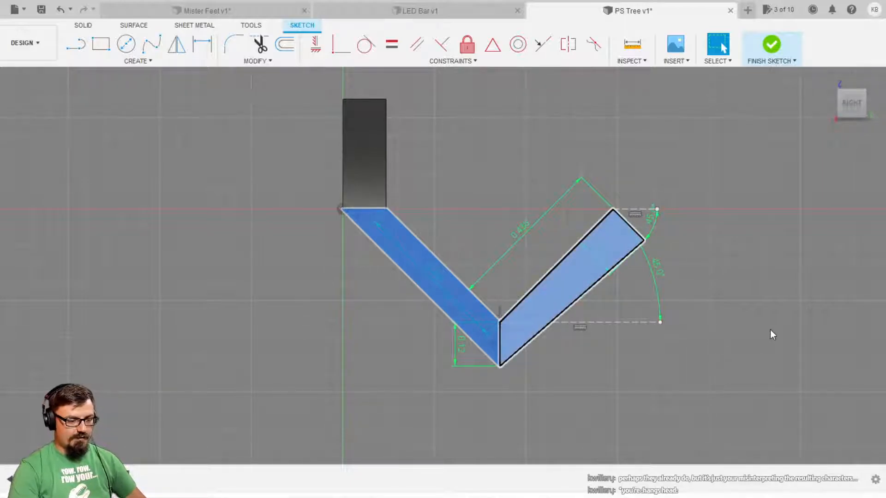
key("e")
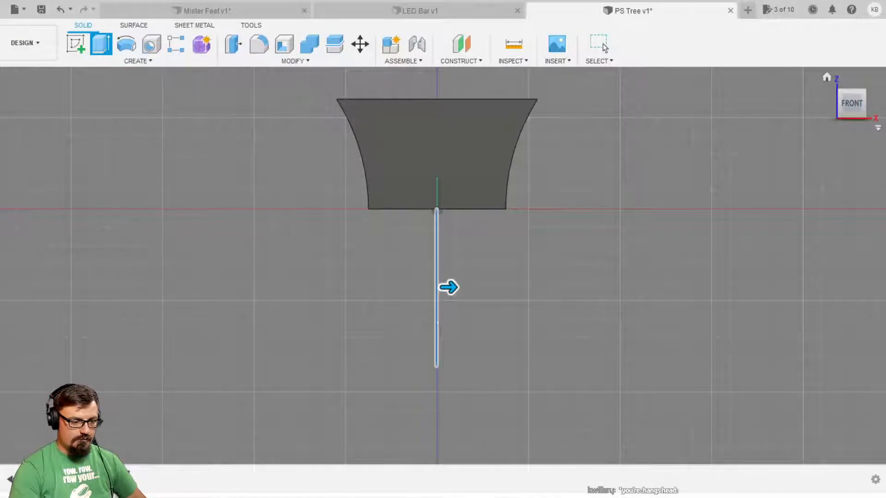
left_click_drag(563, 359, 649, 363)
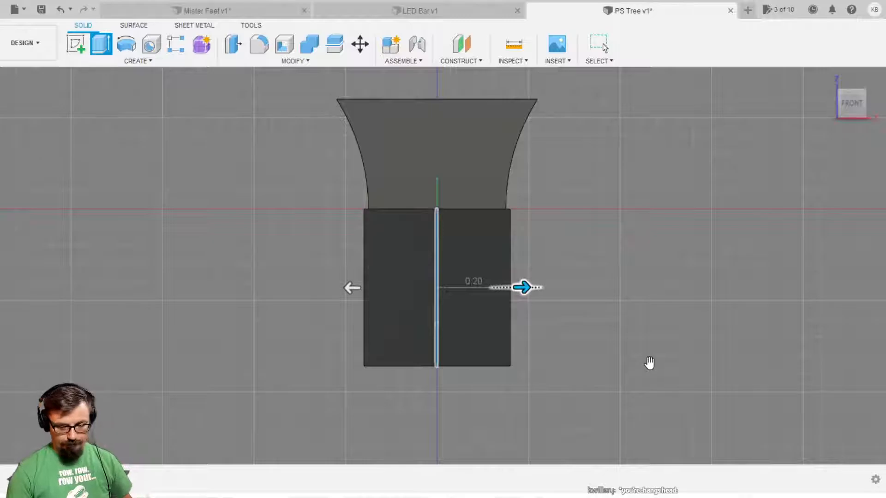
key("Escape")
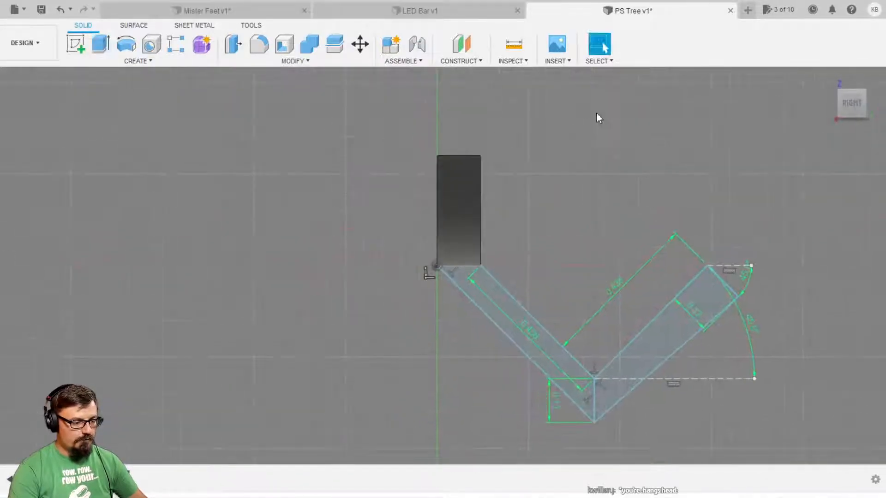
Measure the length of the block's bottom edge
left_click(763, 56)
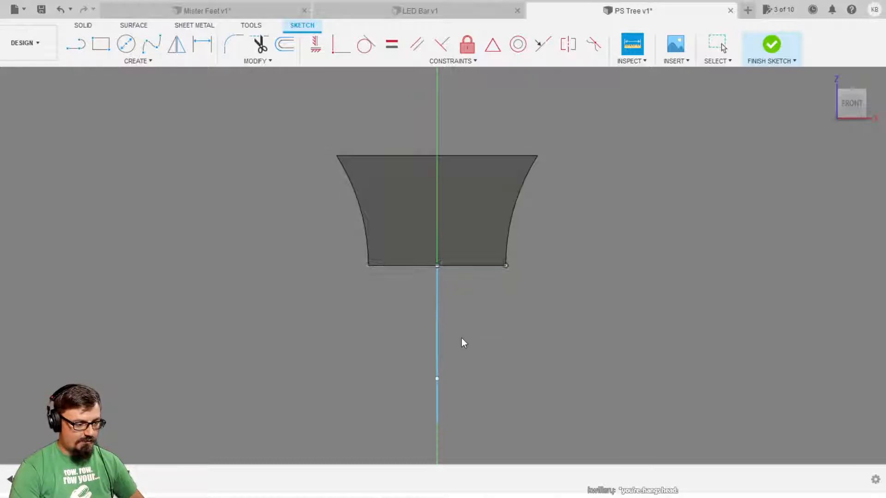
middle_click_drag(846, 348, 746, 360, "shift")
scroll(746, 361, "down", 2)
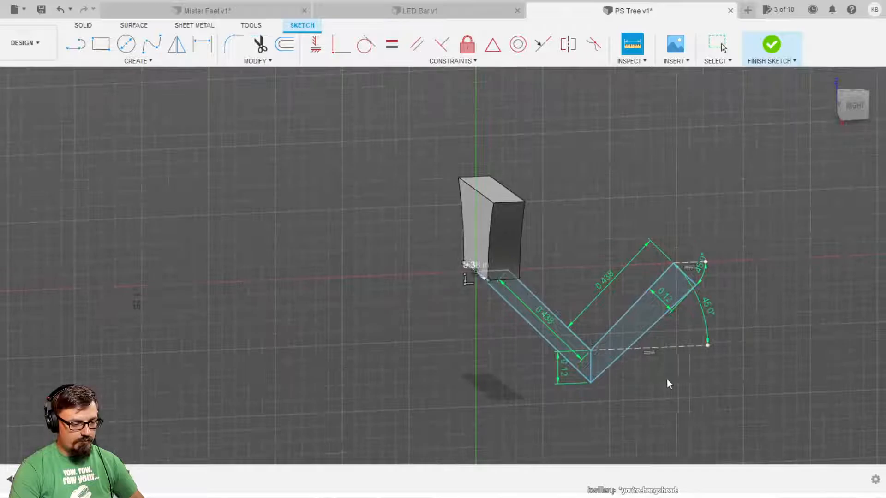
key("Escape")
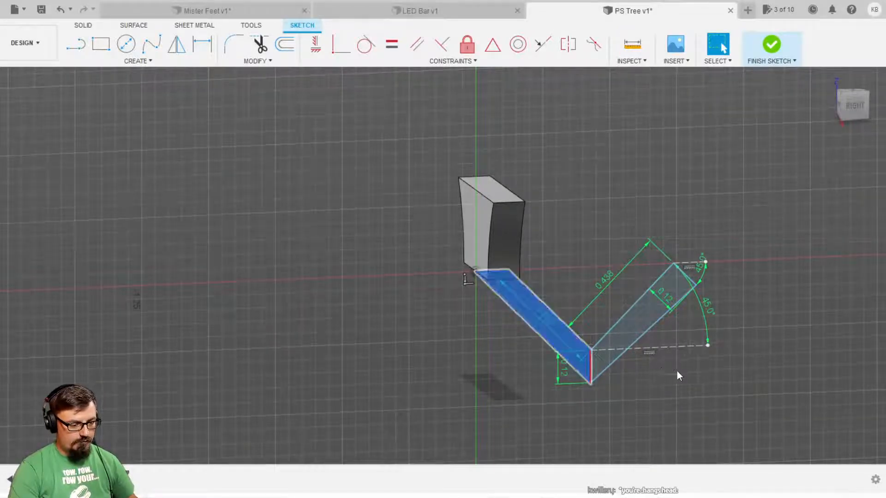
key("e")
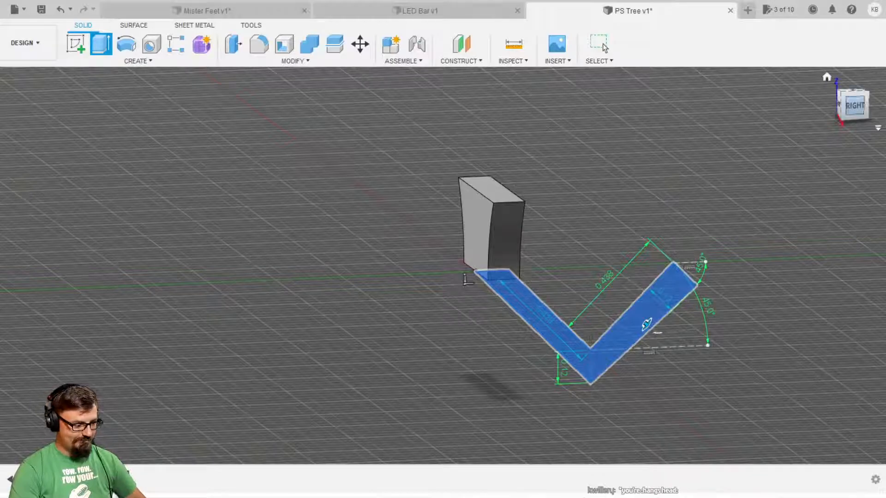
left_click(854, 105)
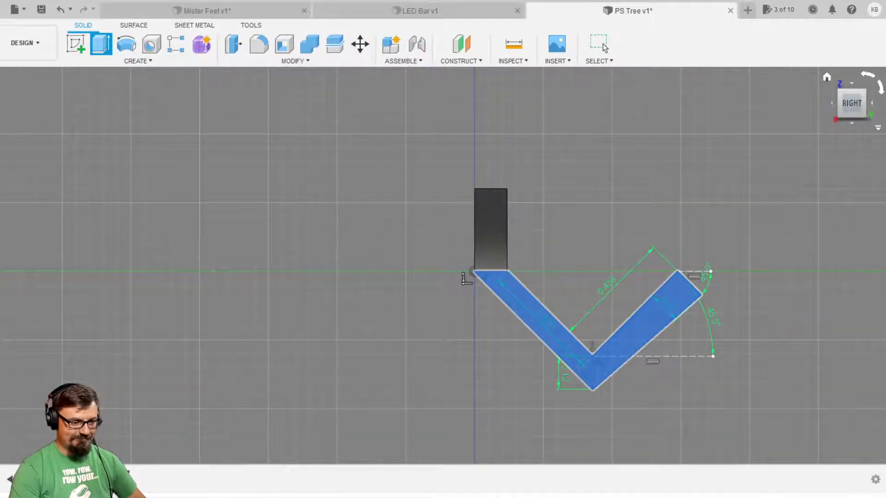
left_click(831, 103)
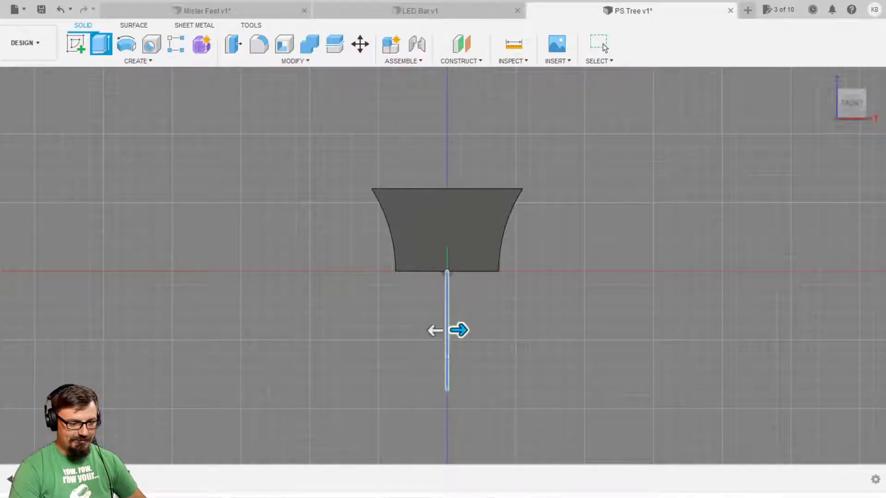
type("0.38")
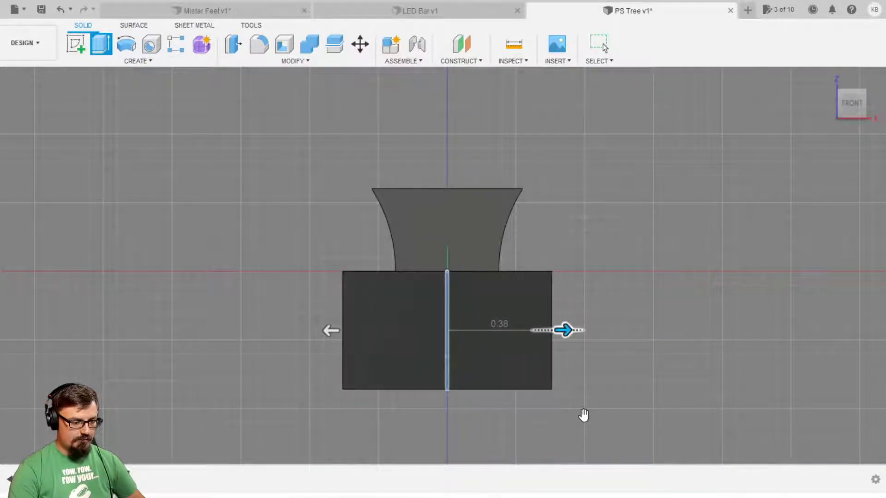
key("ctrl+z")
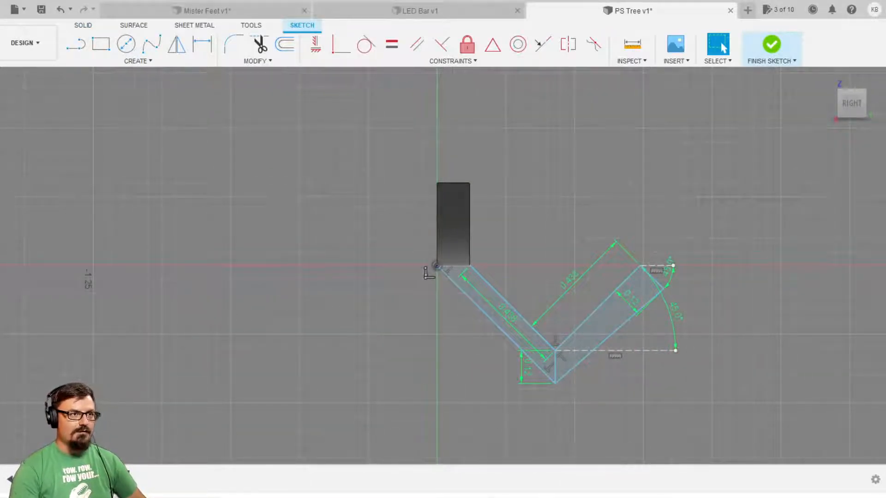
Extrude both legs of the V profile symmetrically, 0.19 to each side of the sketch plane
double_click(508, 314)
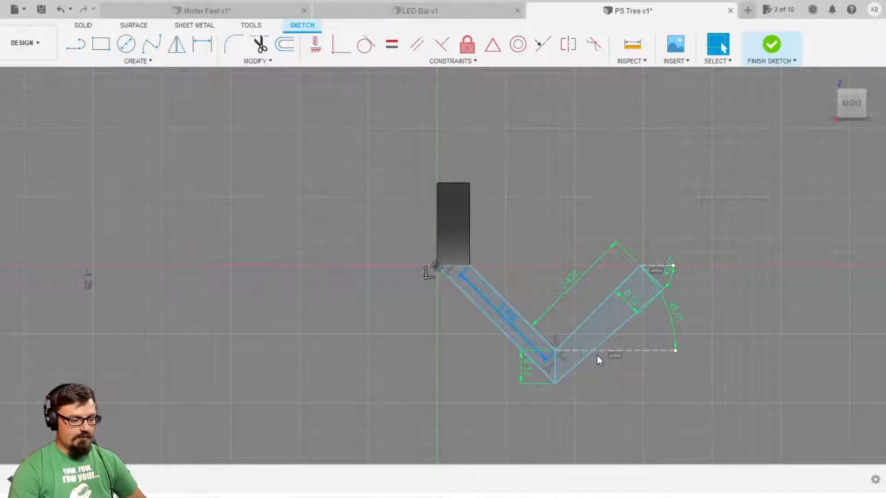
left_click(481, 283)
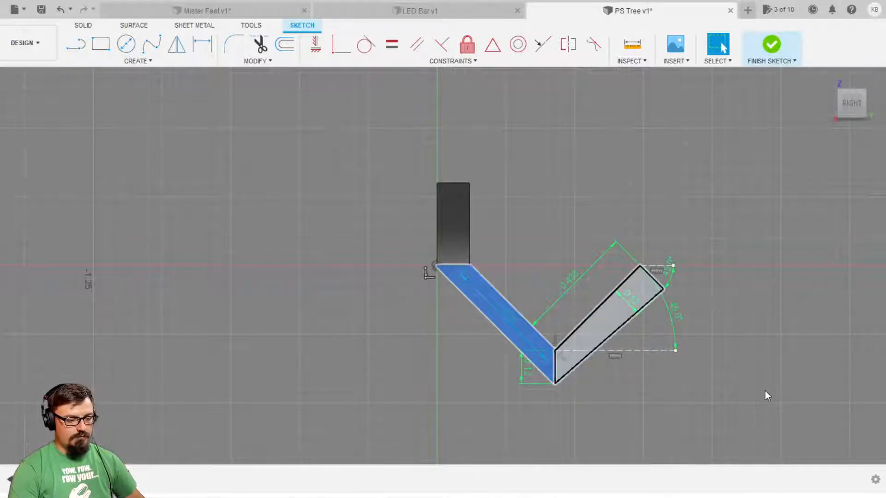
left_click(612, 313, "ctrl")
left_click(827, 102)
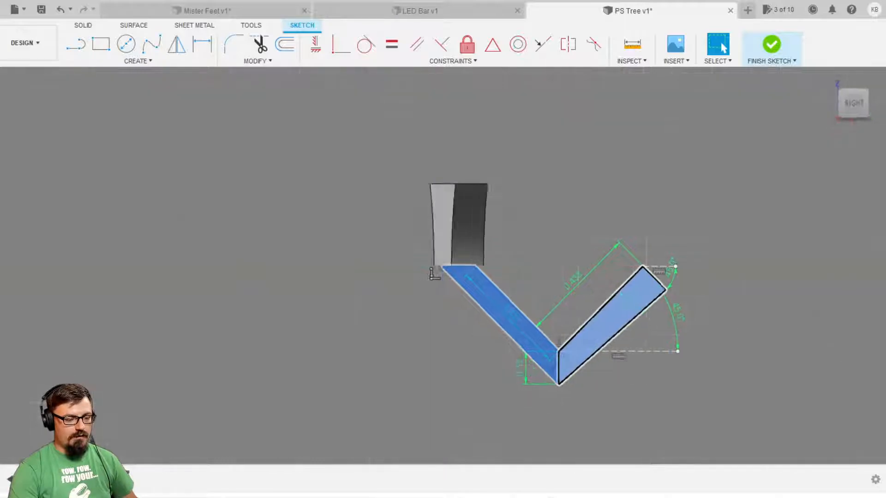
key("e")
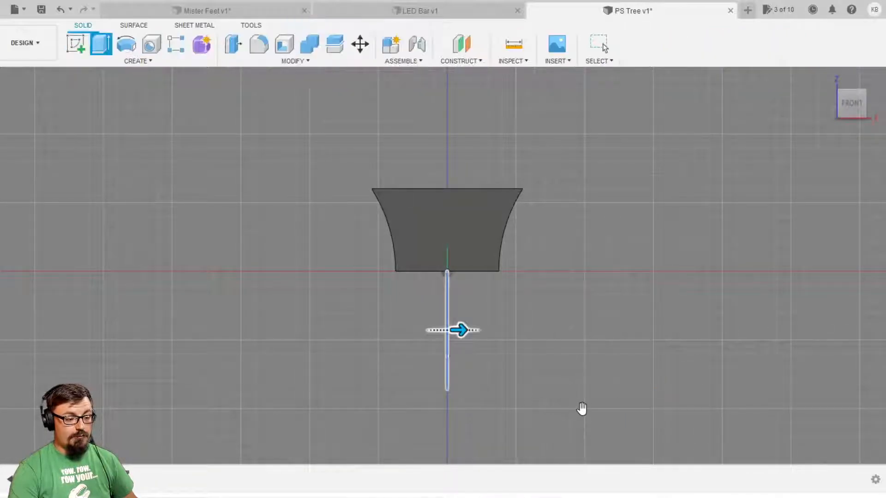
left_click(812, 339)
left_click_drag(459, 330, 473, 329)
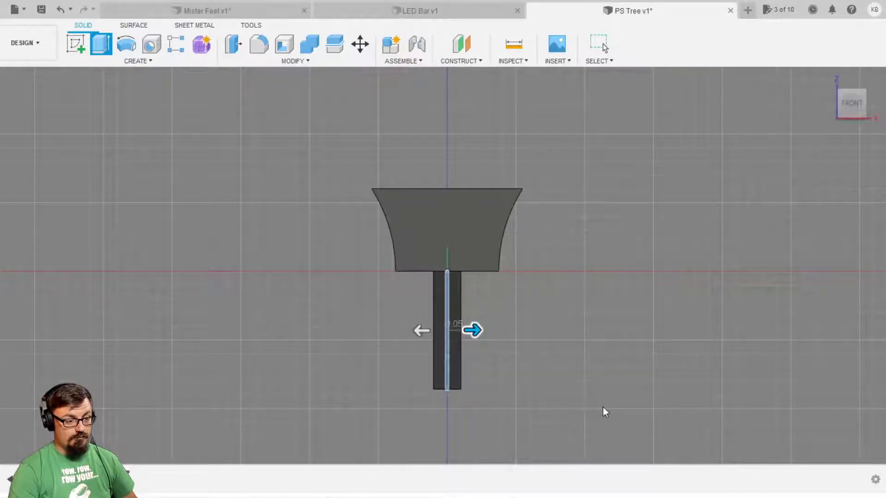
type(".19")
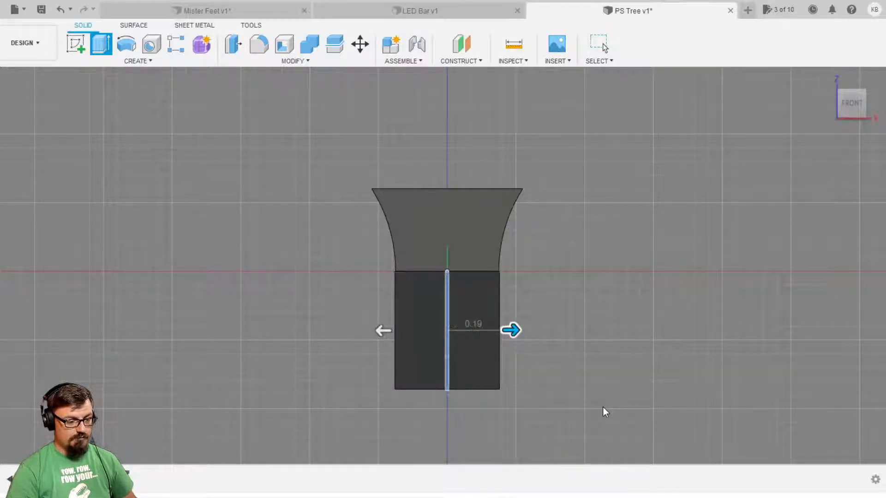
key("Return")
Fillet the inner edge at the vertex of the V-shaped arm
scroll(781, 346, "down", 3)
middle_click_drag(818, 338, 655, 369, "shift")
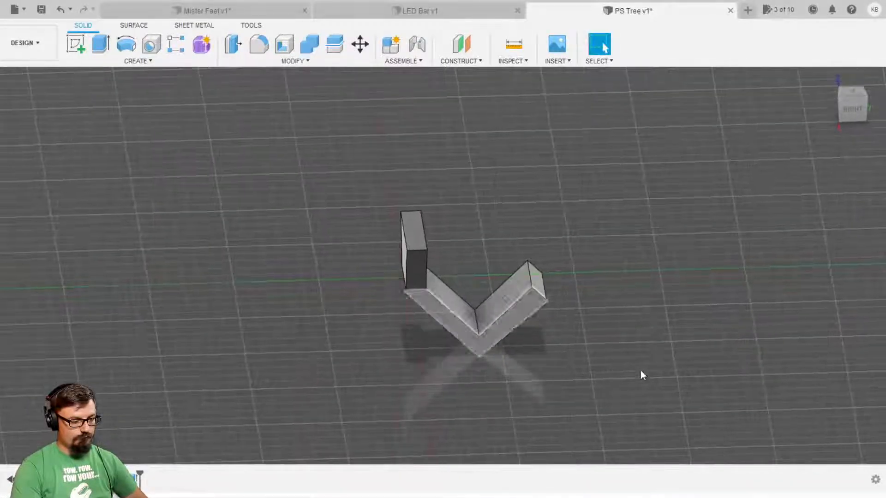
scroll(593, 399, "up", 2)
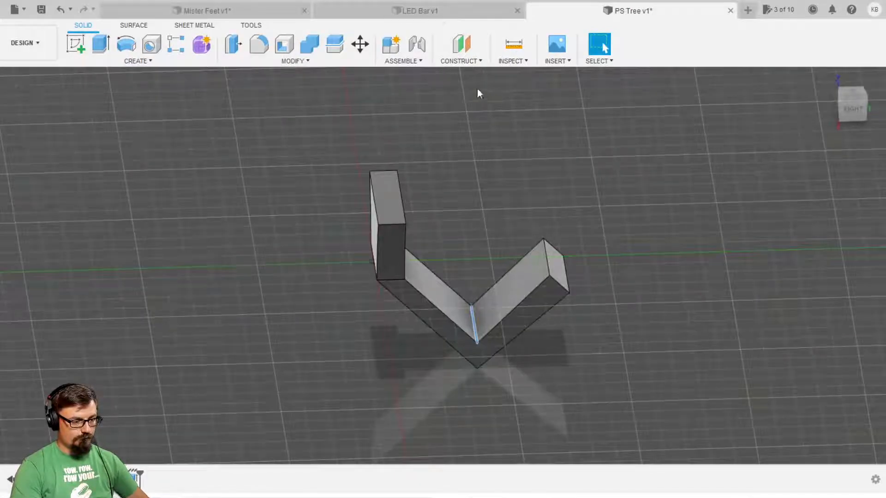
key("f")
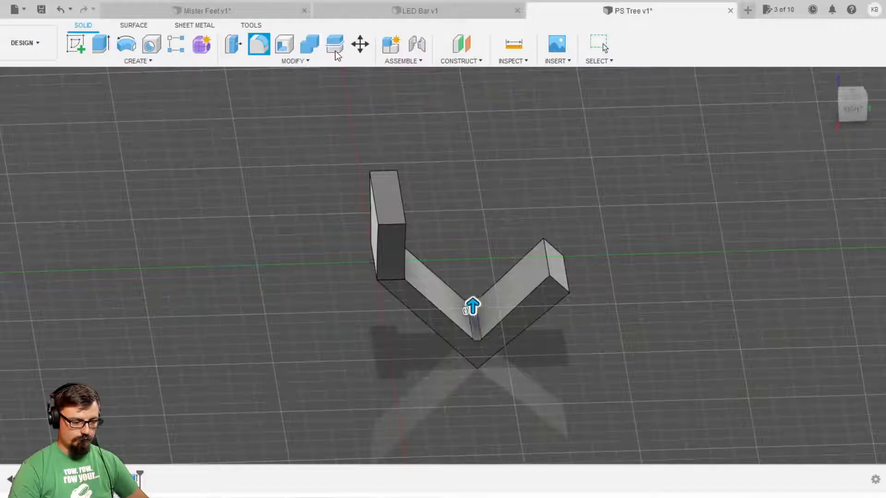
key("Return")
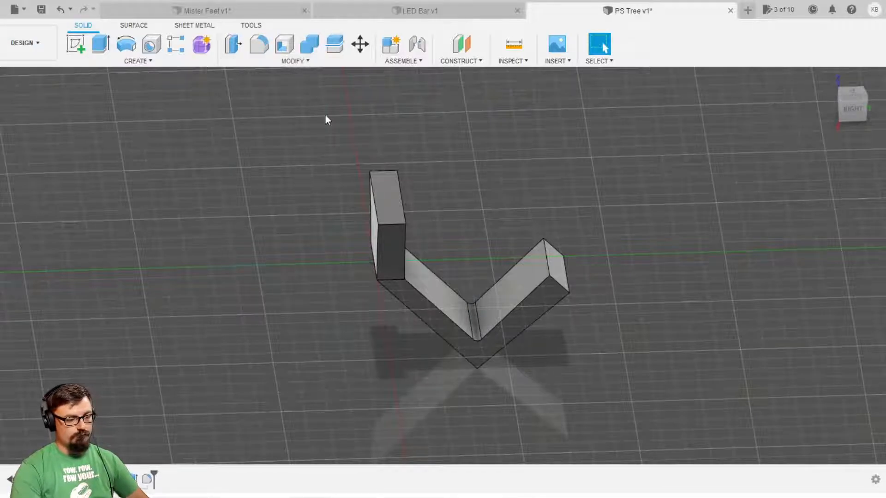
Try to fillet the inner edge where the flared block meets the V-shaped arm
scroll(443, 258, "down", 3)
middle_click_drag(550, 336, 506, 351, "shift")
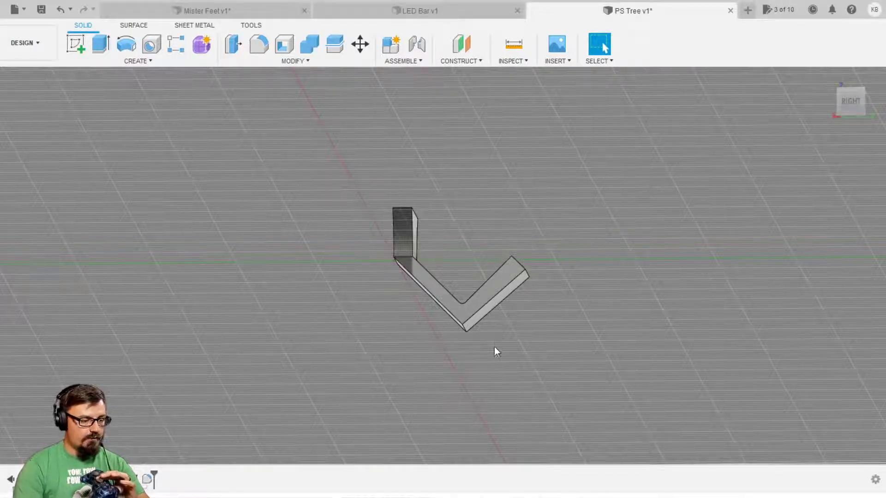
scroll(513, 312, "up", 5)
scroll(530, 312, "up", 3)
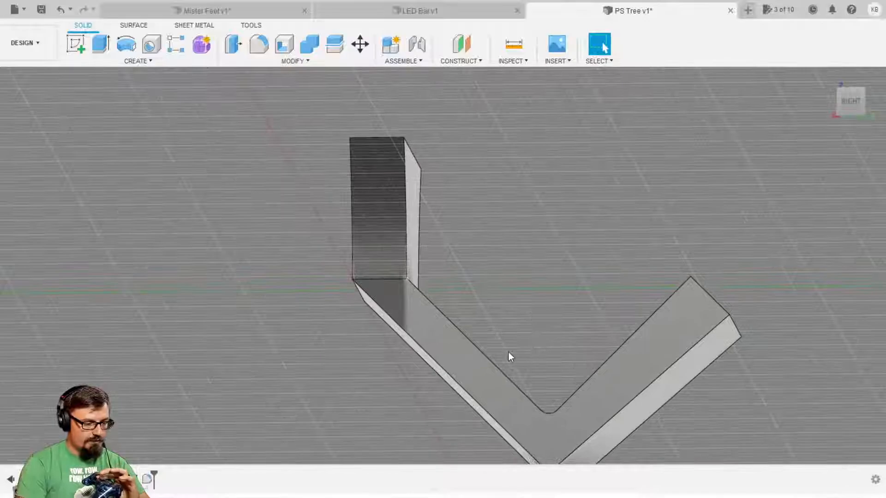
middle_click_drag(727, 290, 664, 311, "shift")
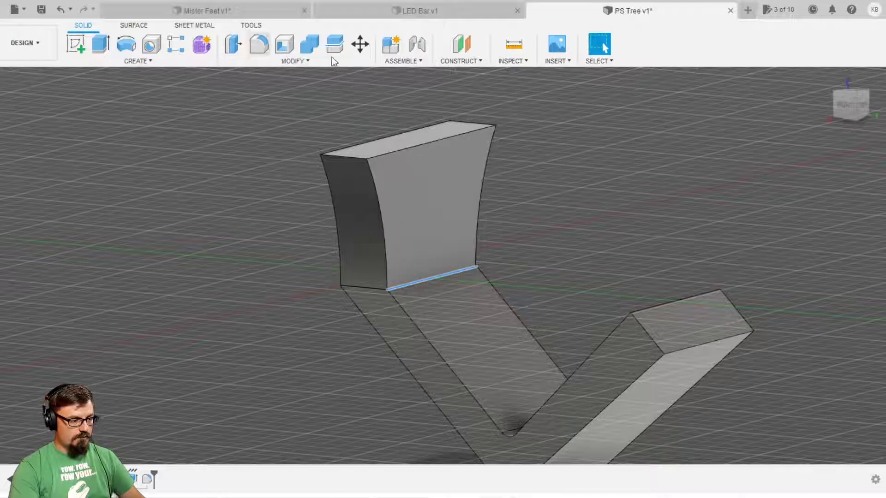
left_click(847, 106)
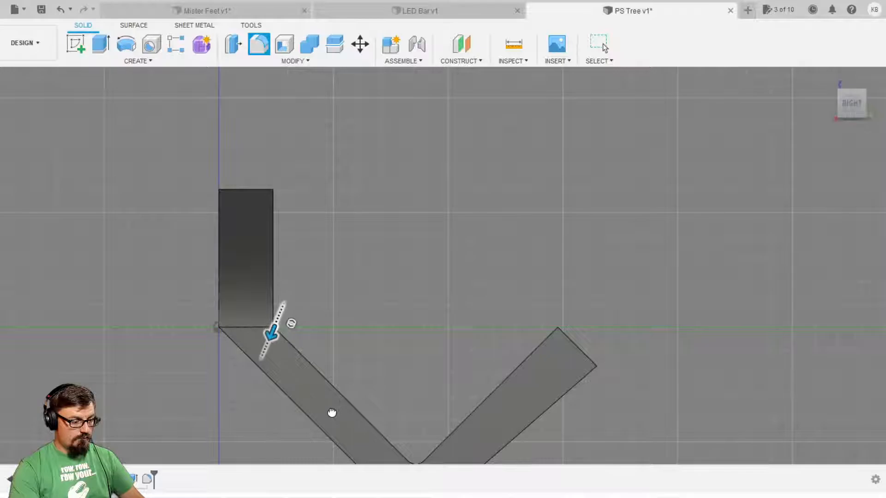
key("Escape")
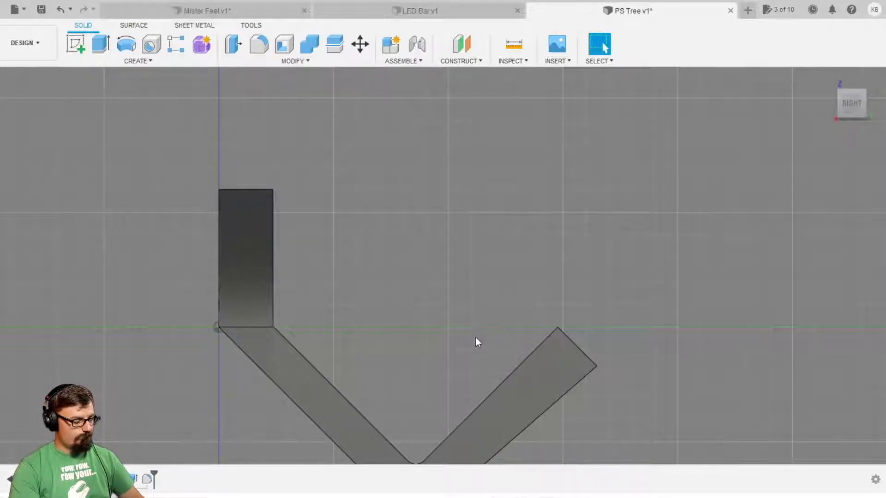
Try to fillet the top and bottom edges of the flared block's wide front face together
middle_click_drag(563, 359, 392, 378, "shift")
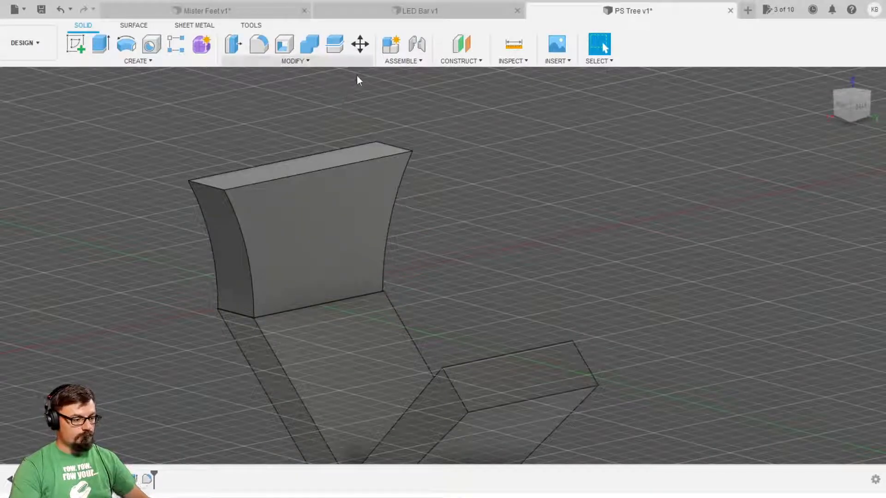
left_click(384, 222)
key("f")
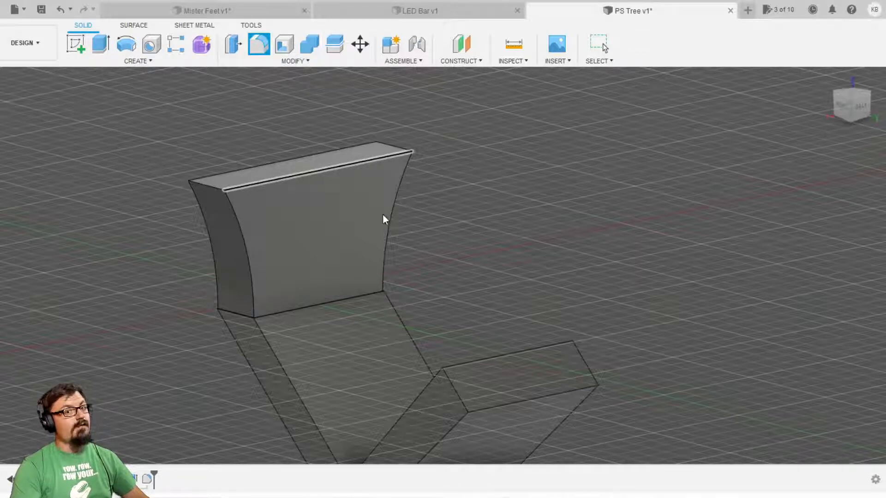
left_click(395, 215)
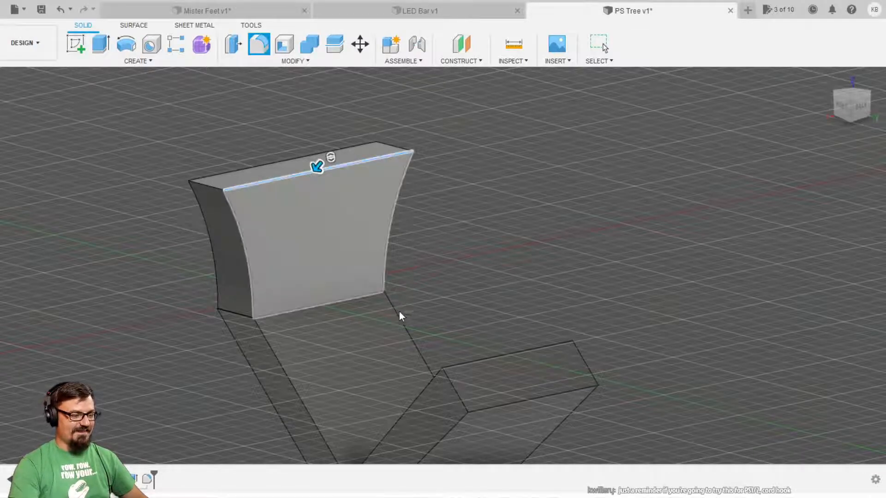
left_click(403, 384)
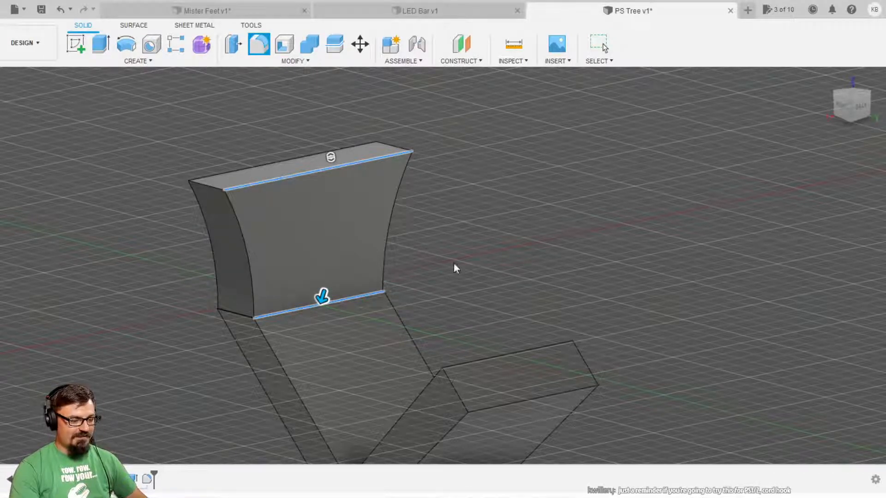
key("Escape")
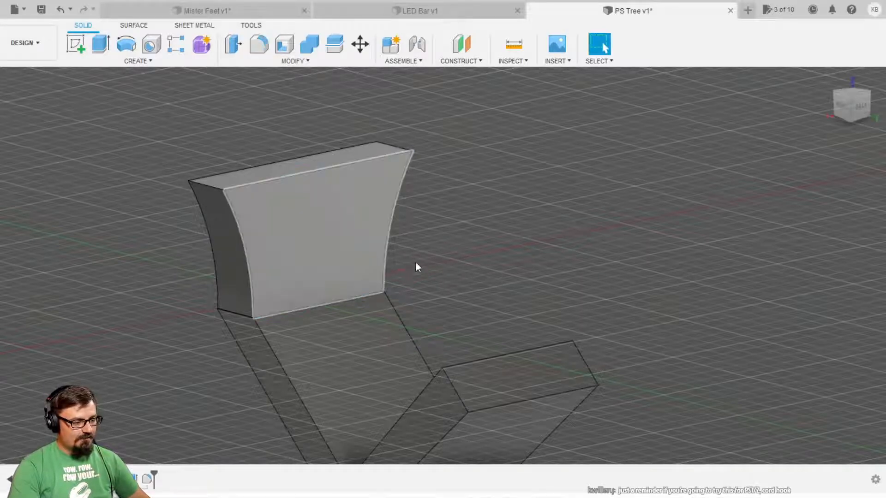
Try to fillet the whole outline of the flared block's wide front face
left_click(383, 249)
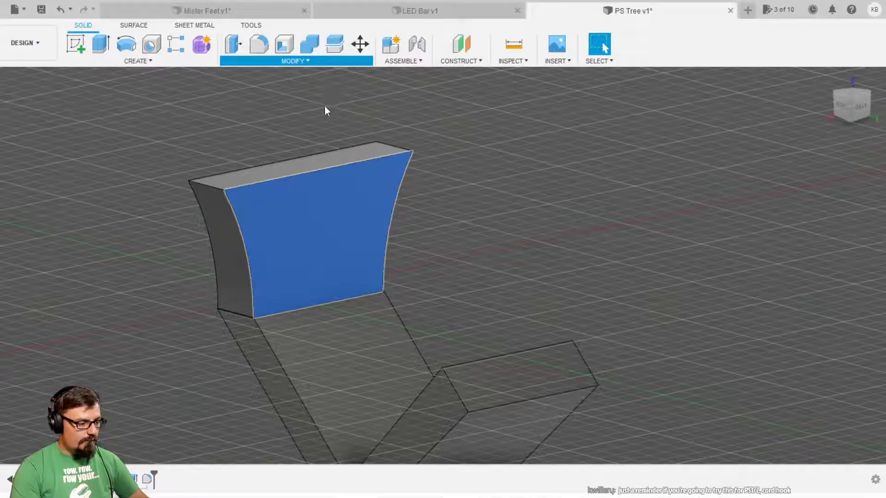
key("f")
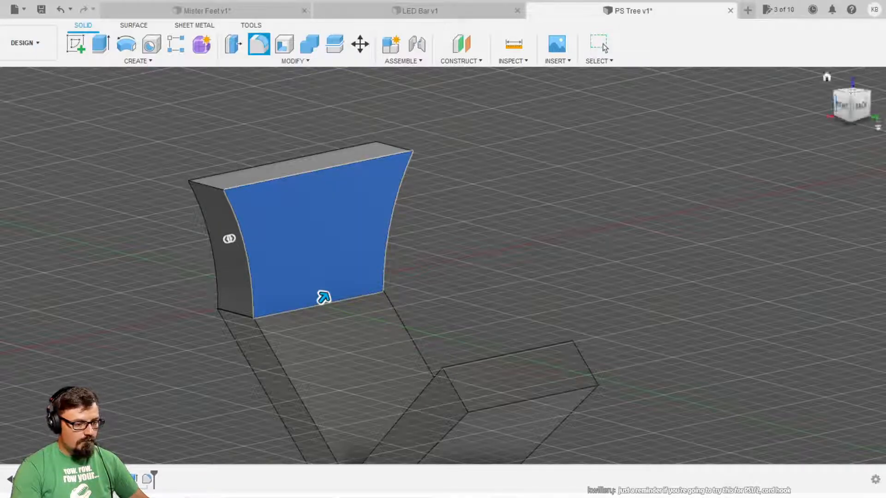
left_click(842, 106)
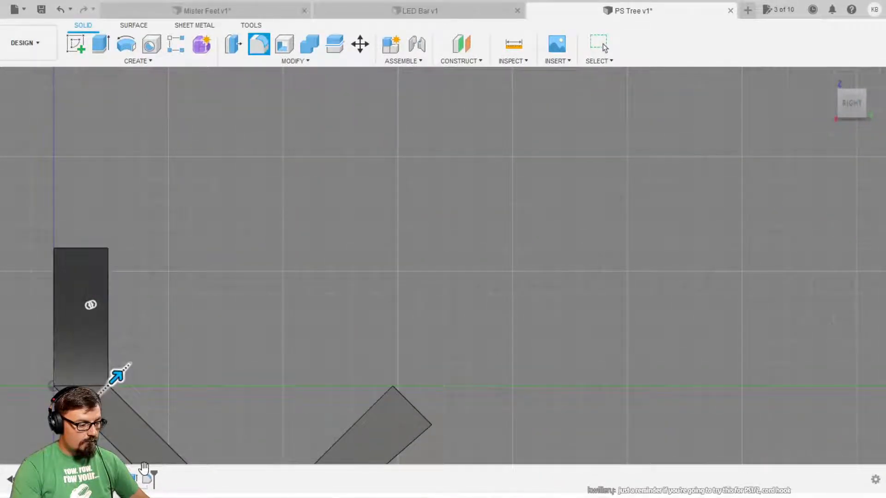
key("Escape")
middle_click_drag(367, 355, 318, 363, "shift")
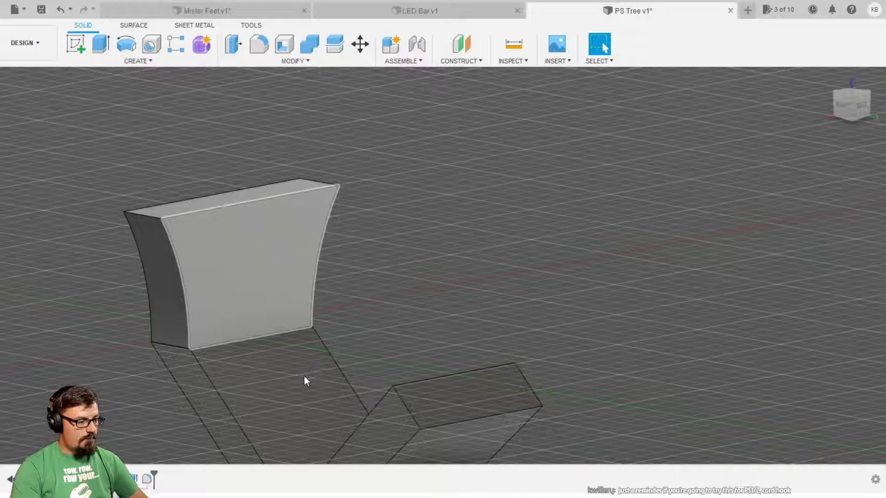
Sketch a horizontal line across the flared block's wide face at mid-height, running from its vertical centreline past both sides
left_click(861, 105)
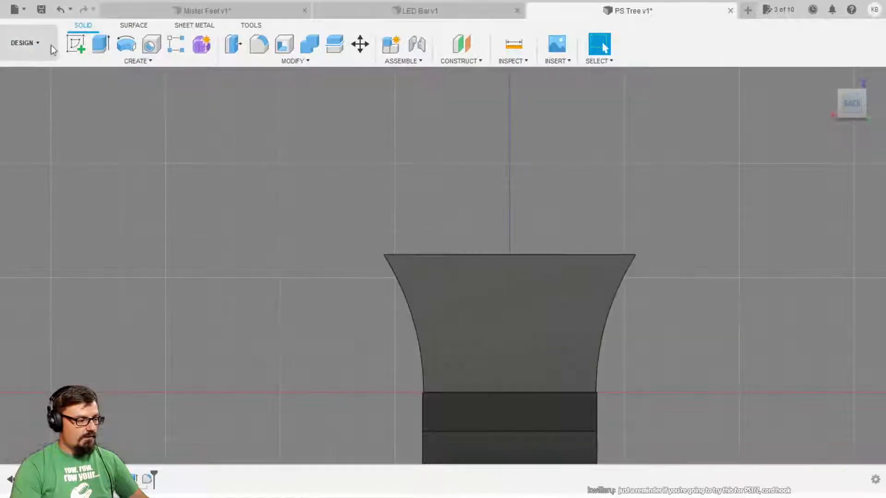
left_click(75, 43)
left_click(511, 371)
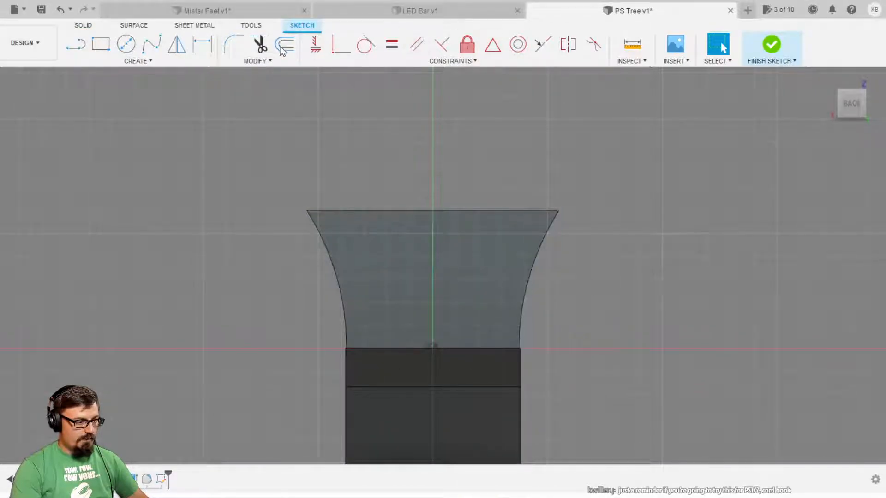
key("l")
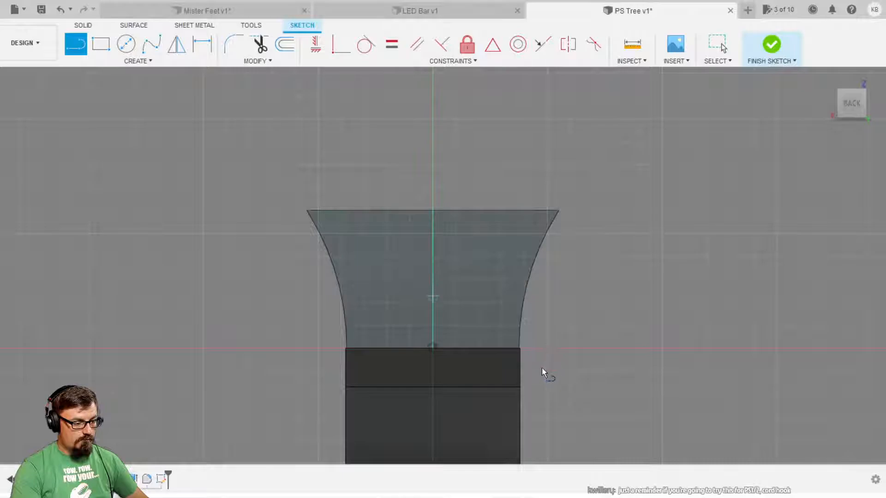
left_click(545, 353)
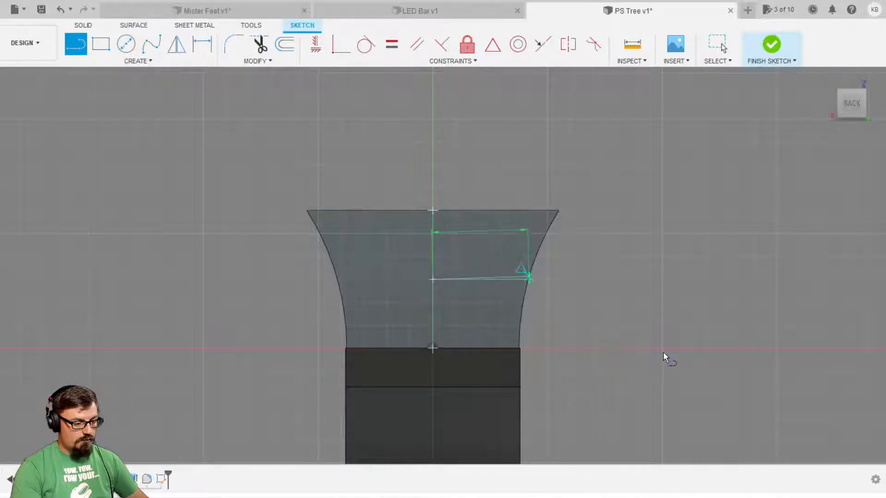
left_click(690, 355)
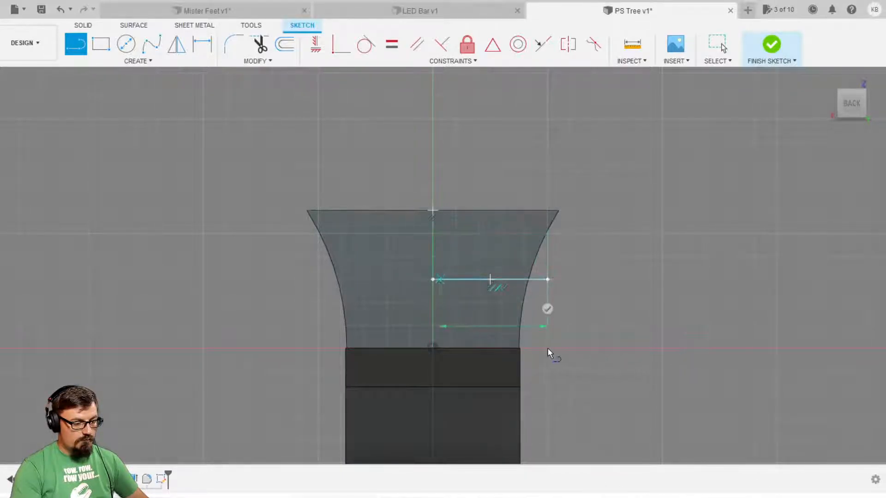
left_click(392, 351)
key("Escape")
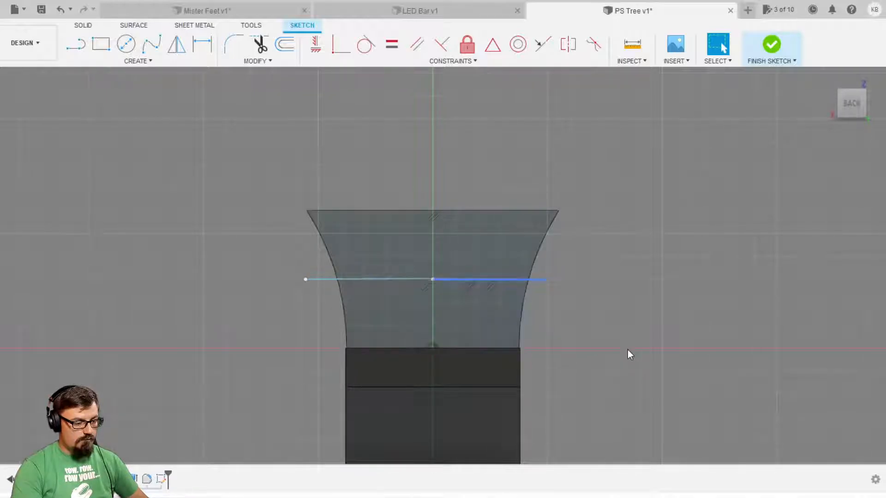
mouse_move(635, 369)
middle_mouse_down("shift")
mouse_move(295, 295)
mouse_move(469, 339)
middle_mouse_up("shift")
key("Escape")
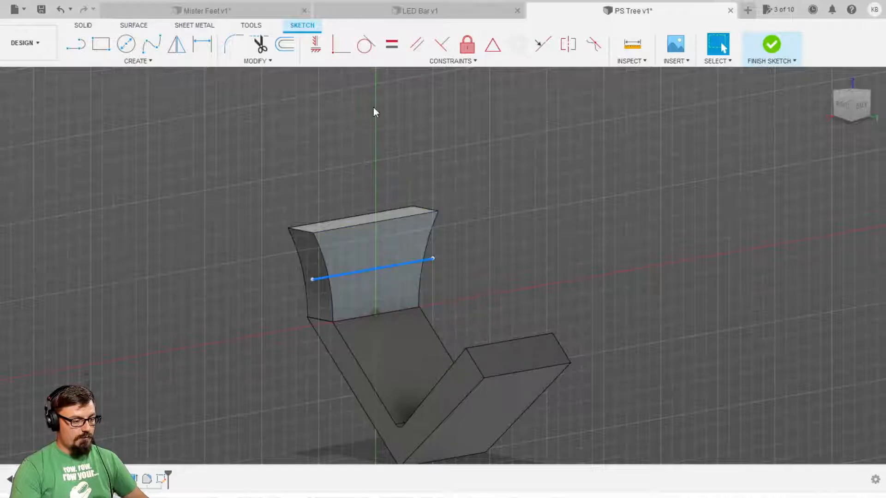
Finish the sketch and delete it together with the horizontal line across the block
left_click(771, 44)
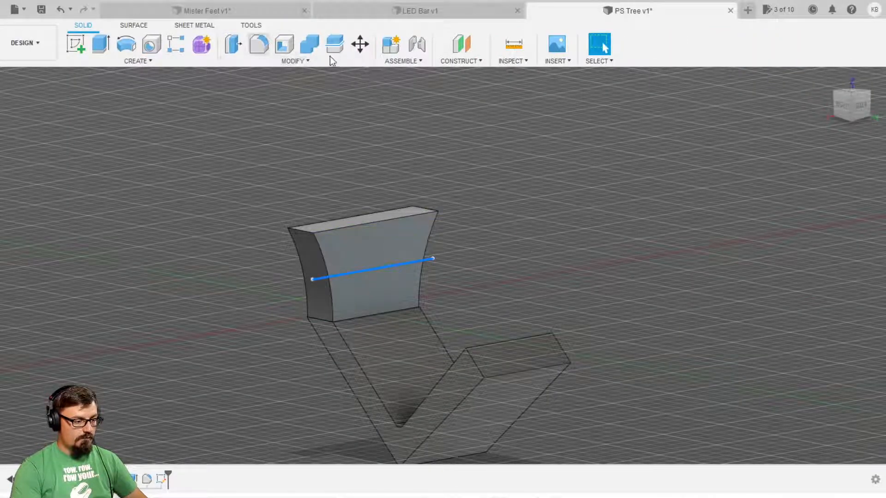
key("f")
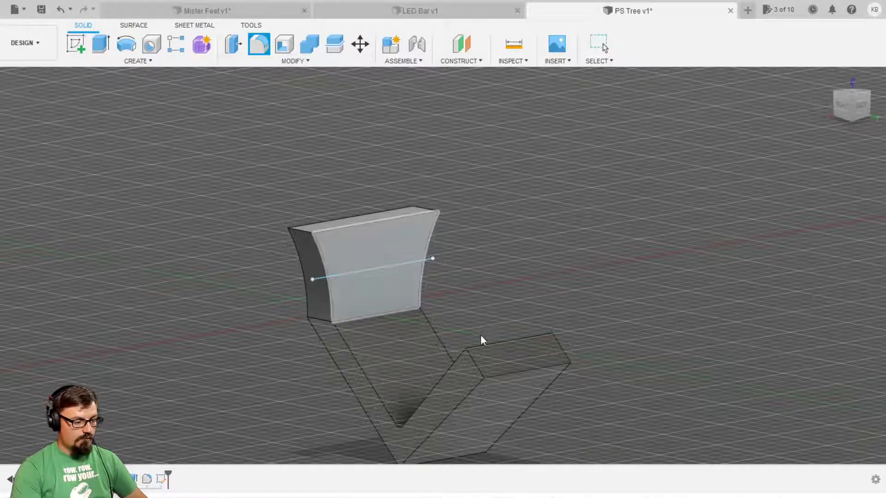
key("Escape")
left_click(93, 270)
key("Delete")
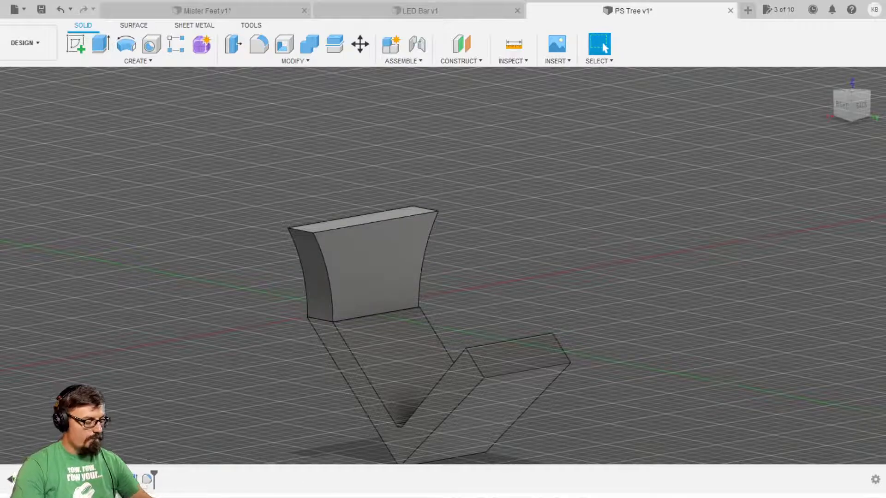
Examine the block and V-shaped arm from the side and from several angles
mouse_move(305, 480)
middle_mouse_down("shift")
mouse_move(356, 458)
mouse_move(359, 469)
mouse_move(344, 459)
mouse_move(355, 463)
mouse_move(316, 476)
middle_mouse_up("shift")
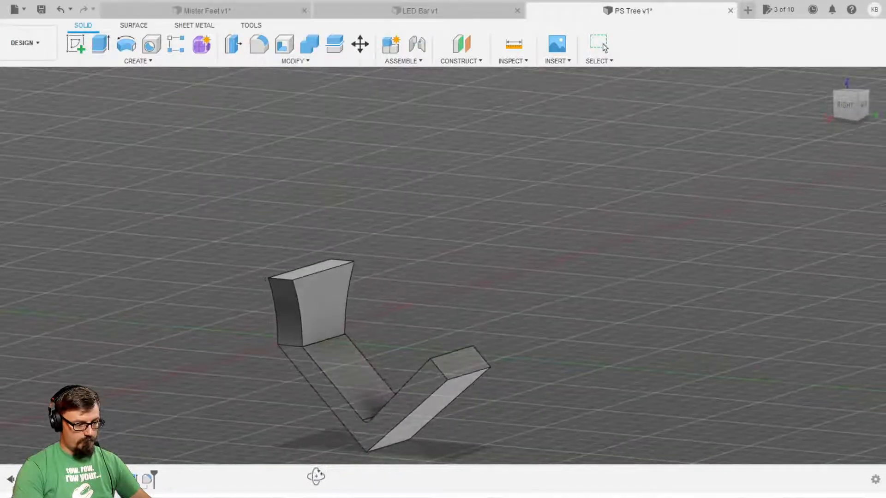
left_click(184, 62)
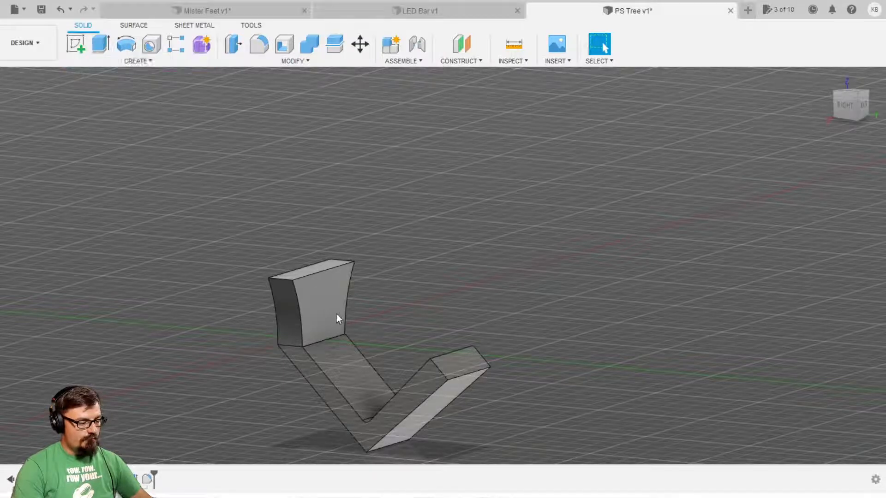
scroll(340, 312, "down", 3)
middle_click_drag(286, 422, 281, 382, "shift")
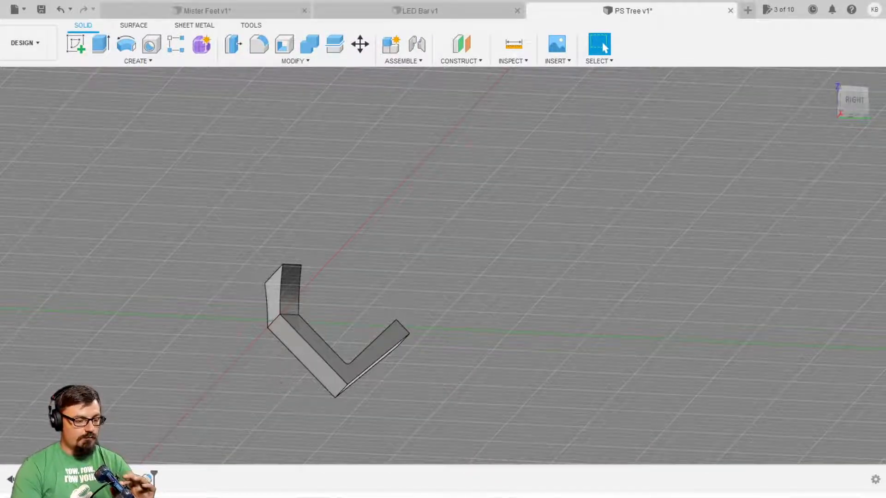
left_click(853, 101)
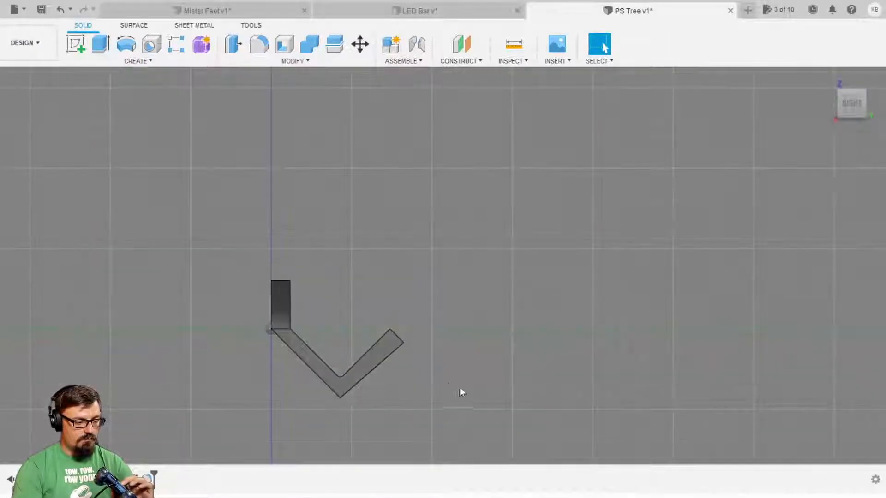
scroll(533, 377, "down", 5)
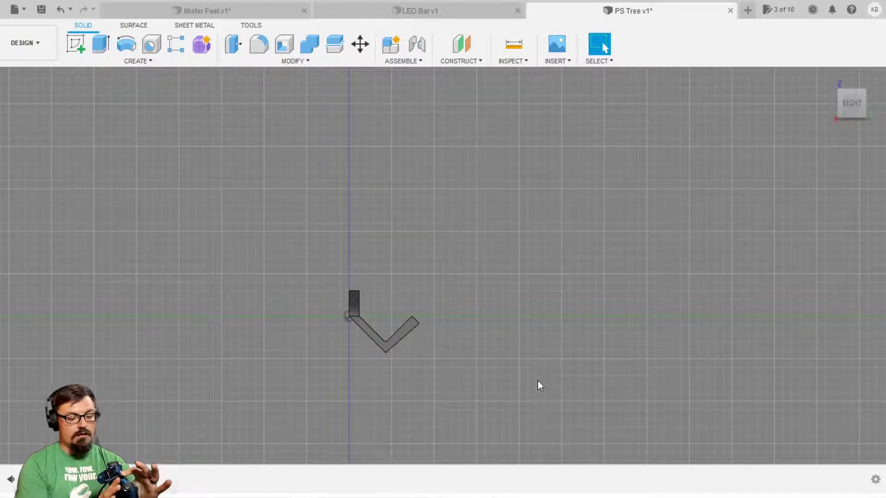
scroll(559, 355, "up", 3)
middle_click_drag(637, 292, 590, 351, "shift")
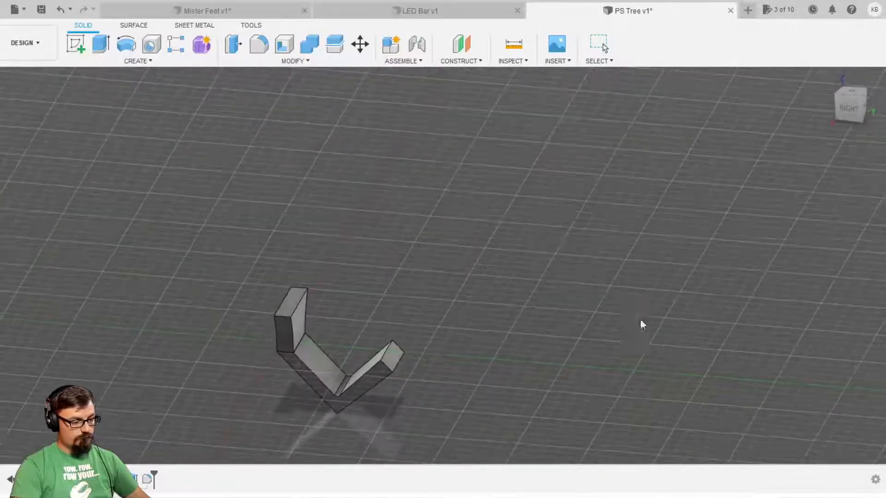
Start a sketch on the model's central side plane and draw a vertical line 2 long upward from the V-shaped arm's upper free corner
left_click(75, 44)
left_click(323, 306)
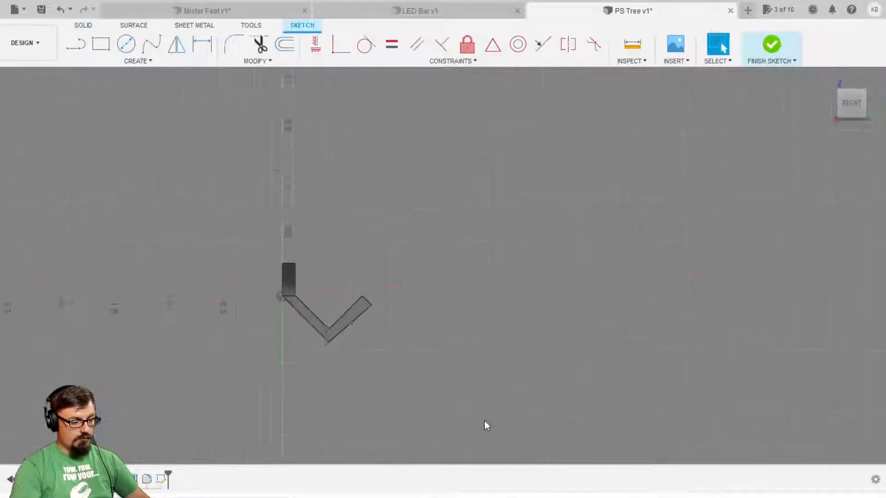
scroll(480, 392, "up", 5)
key("l")
scroll(484, 376, "up", 2)
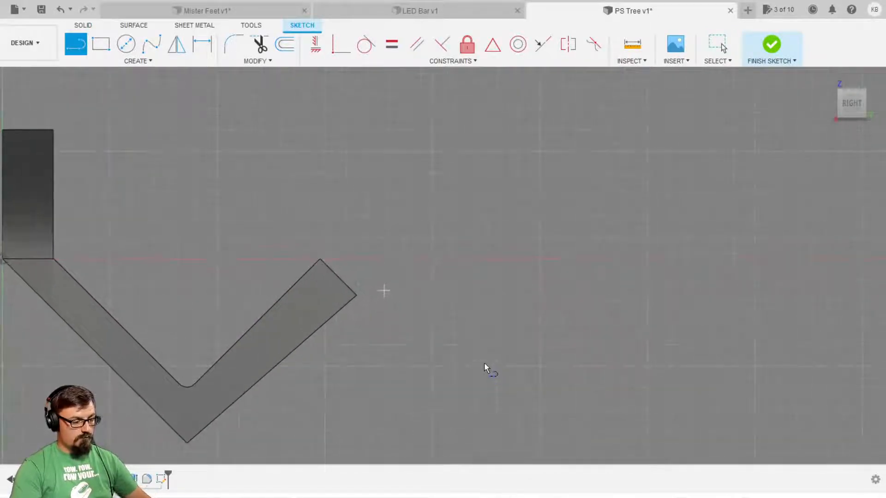
scroll(487, 367, "down", 2)
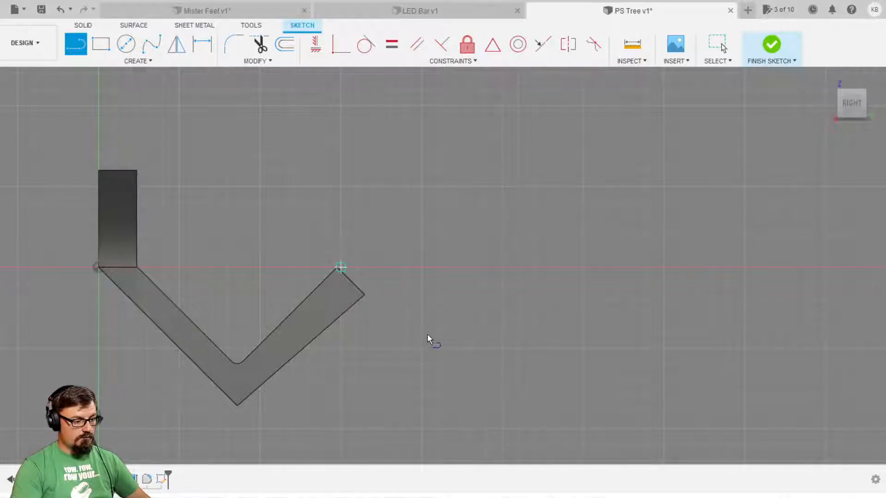
scroll(418, 337, "up", 3)
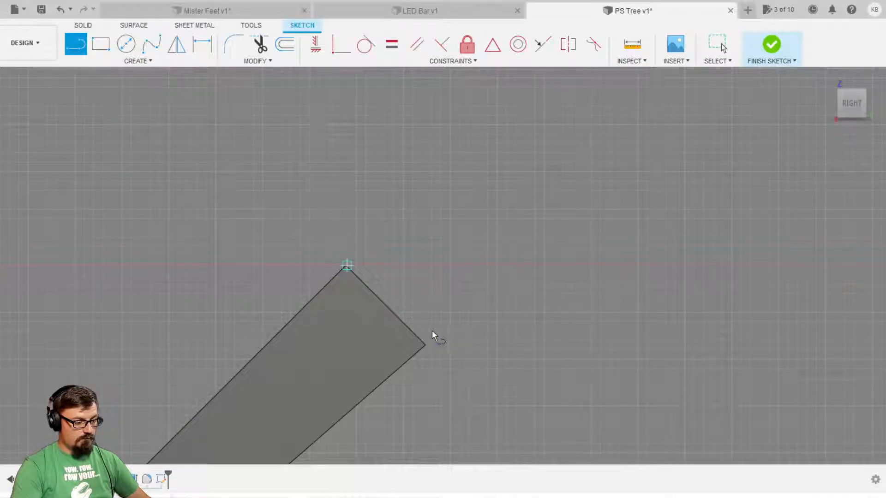
scroll(433, 330, "down", 5)
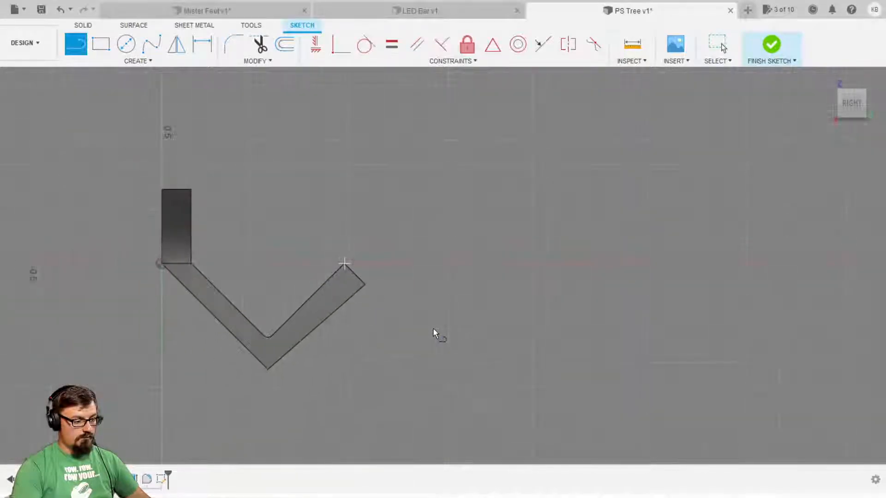
left_click(344, 263)
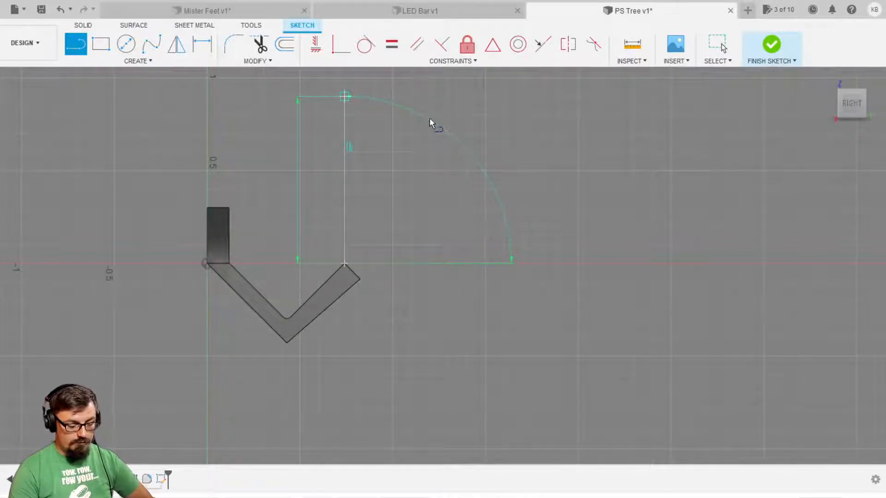
type("2")
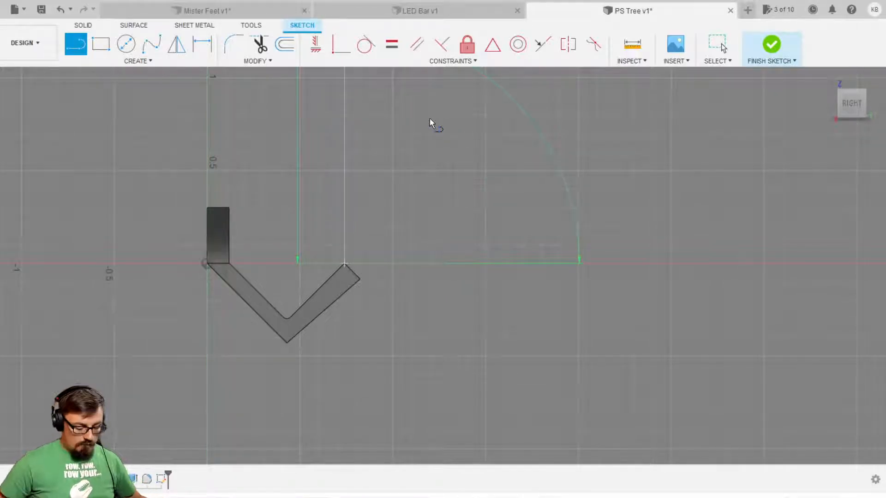
key("Return")
scroll(452, 139, "down", 3)
key("Escape")
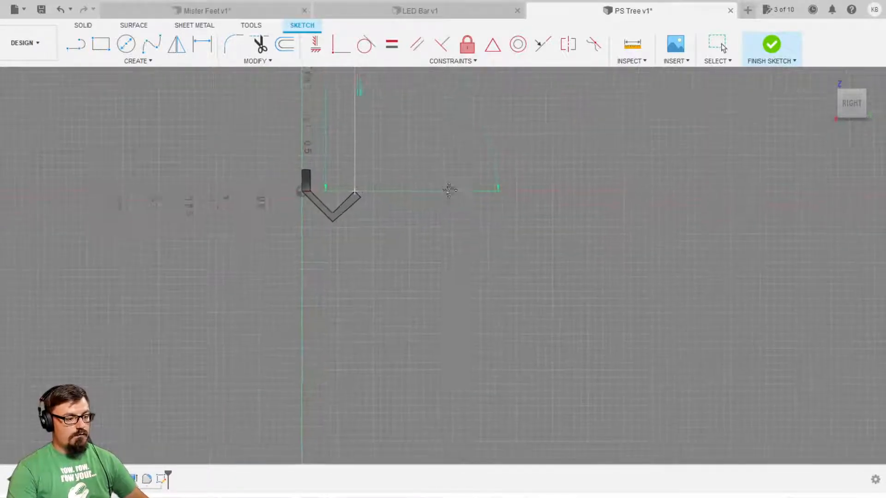
middle_click_drag(448, 186, 433, 265)
key("l")
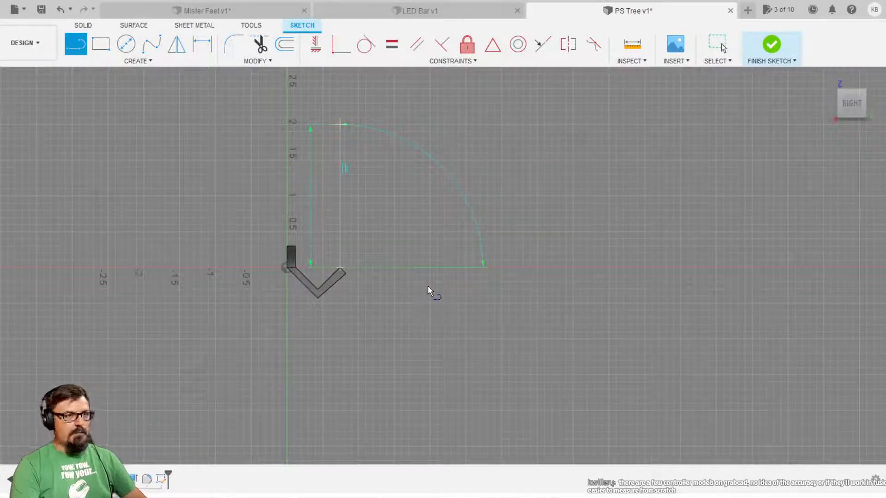
scroll(427, 285, "up", 5)
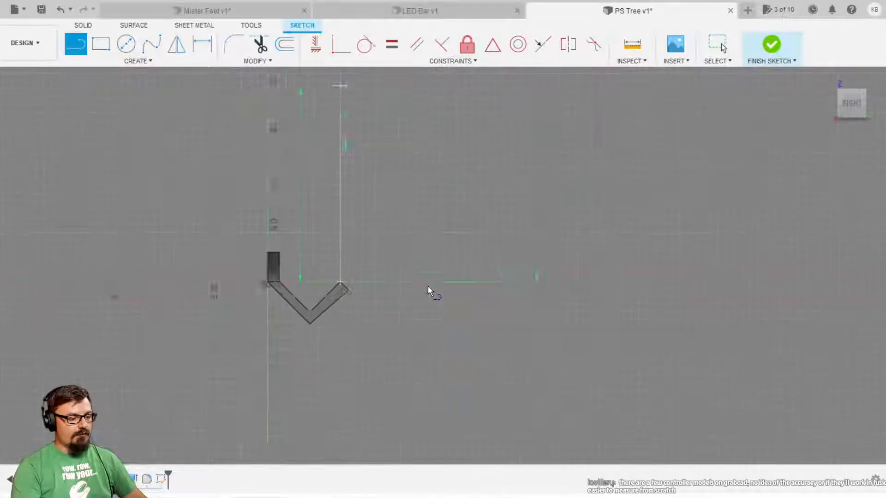
scroll(427, 285, "down", 3)
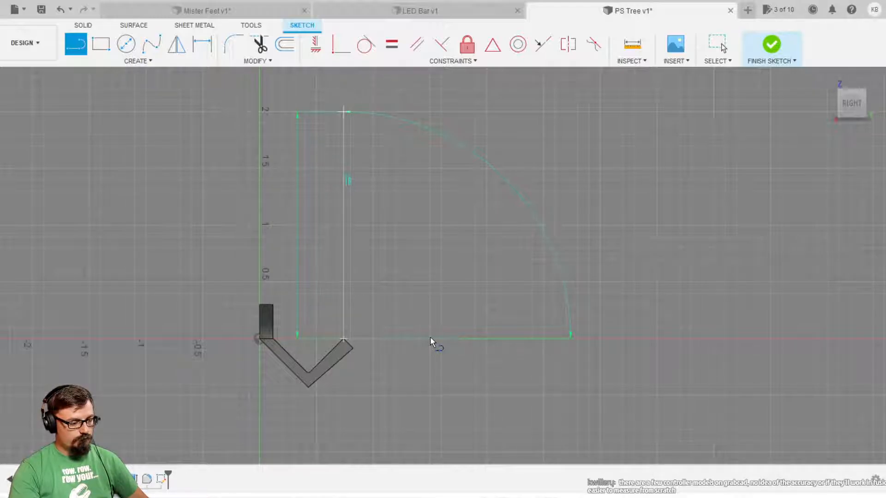
key("Escape")
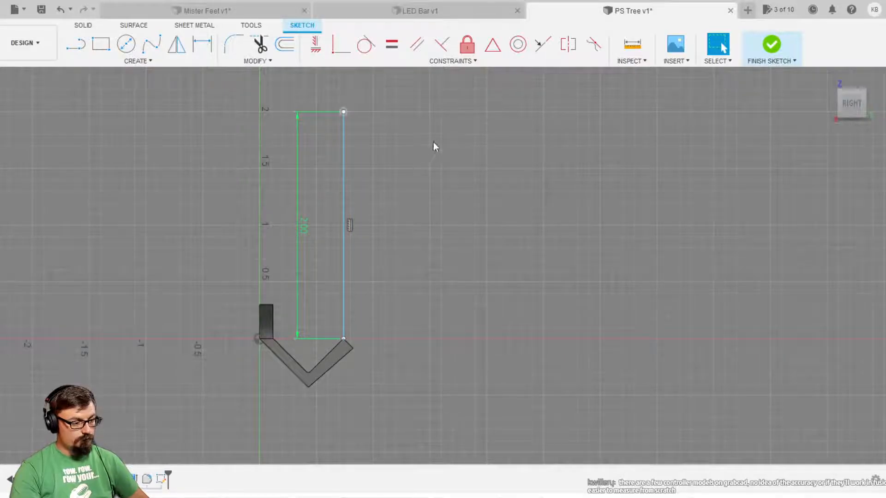
Close the upright's profile with a short horizontal top line and a slightly slanted line down to the arm's outer corner, and finish the sketch
key("l")
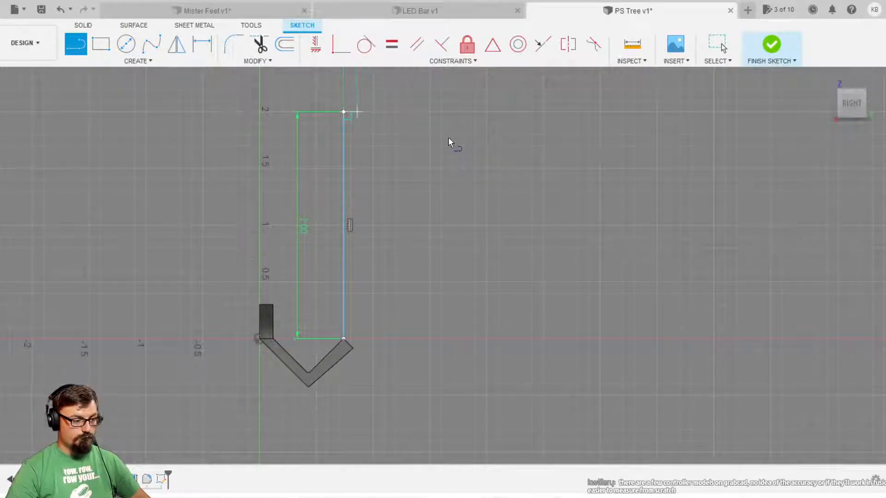
key("Escape")
key("l")
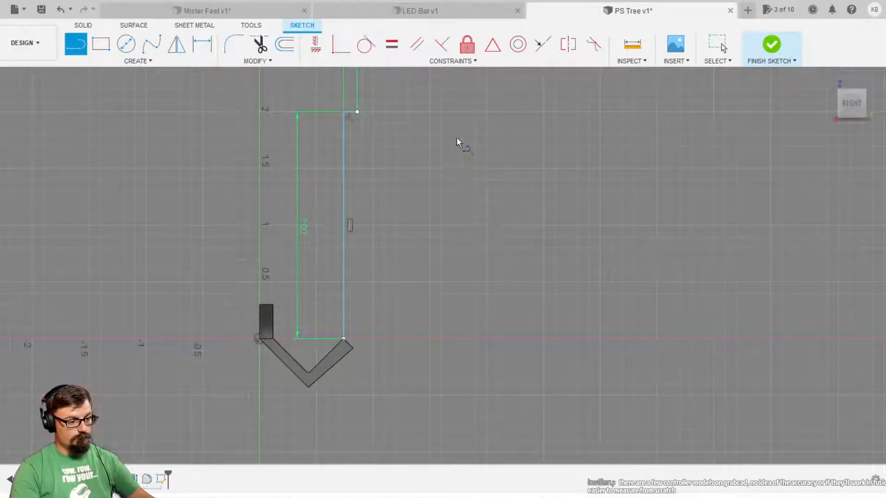
left_click(357, 111)
scroll(445, 434, "up", 10)
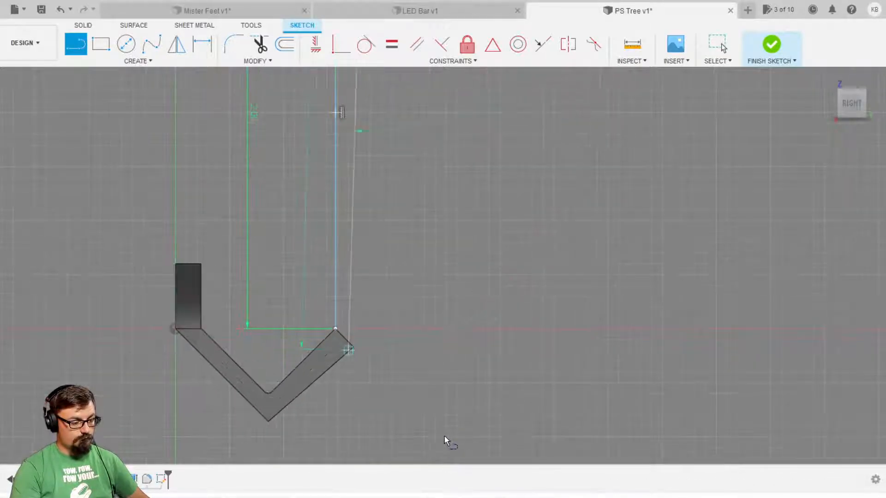
left_click(444, 415)
left_click(241, 212)
key("Escape")
left_click(372, 244)
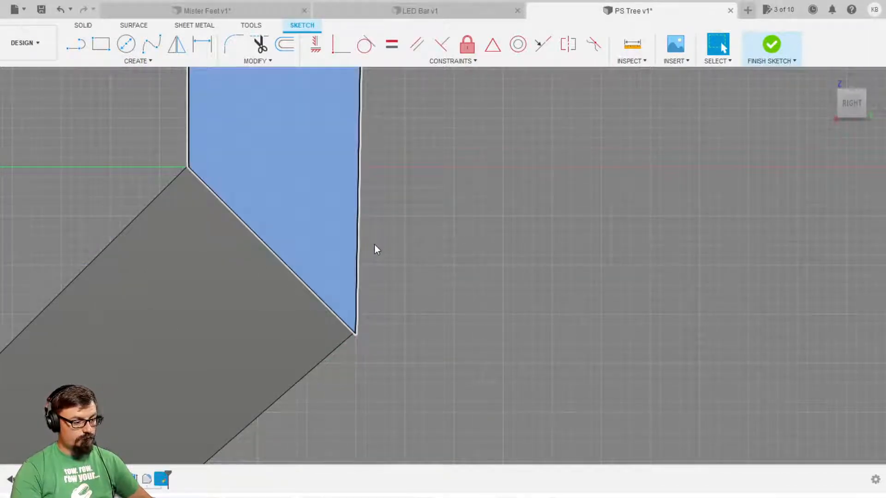
left_click(771, 44)
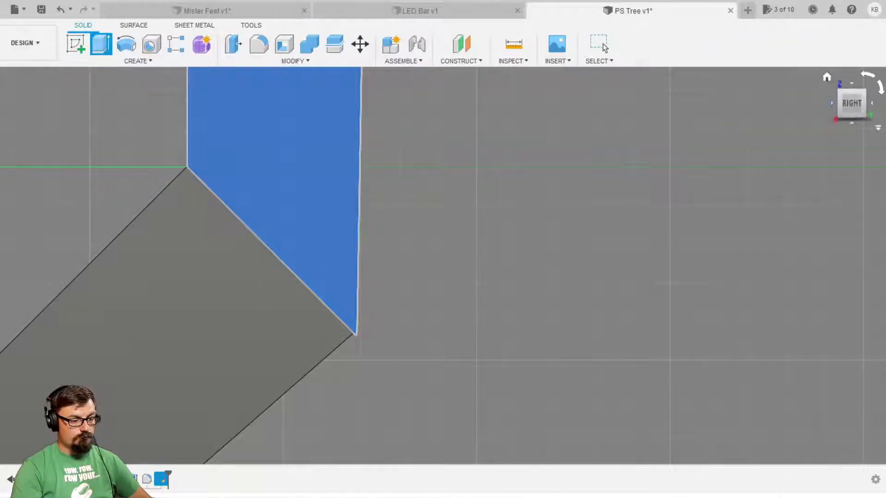
Extrude the tall upright profile symmetrically by about 0.19 to each side, matching the width of the V-shaped arm
left_click(828, 103)
scroll(697, 237, "down", 6)
scroll(707, 181, "down", 2)
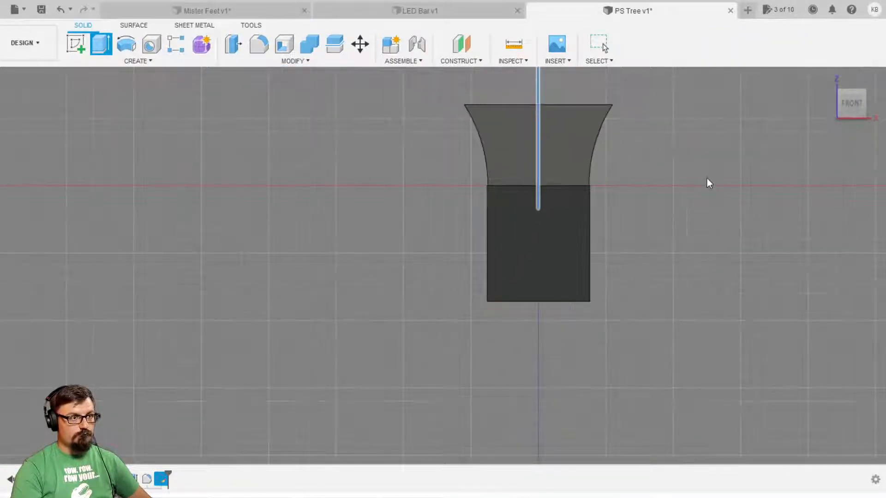
middle_click_drag(759, 192, 615, 351)
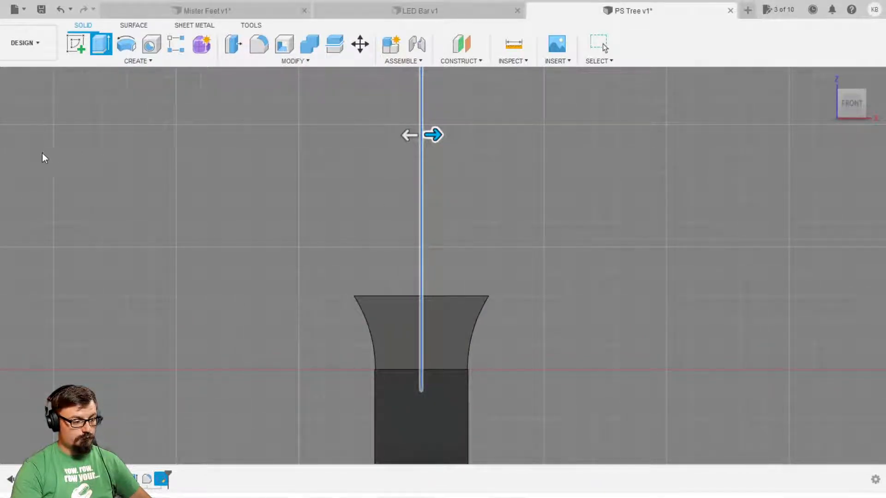
left_click_drag(549, 172, 587, 170)
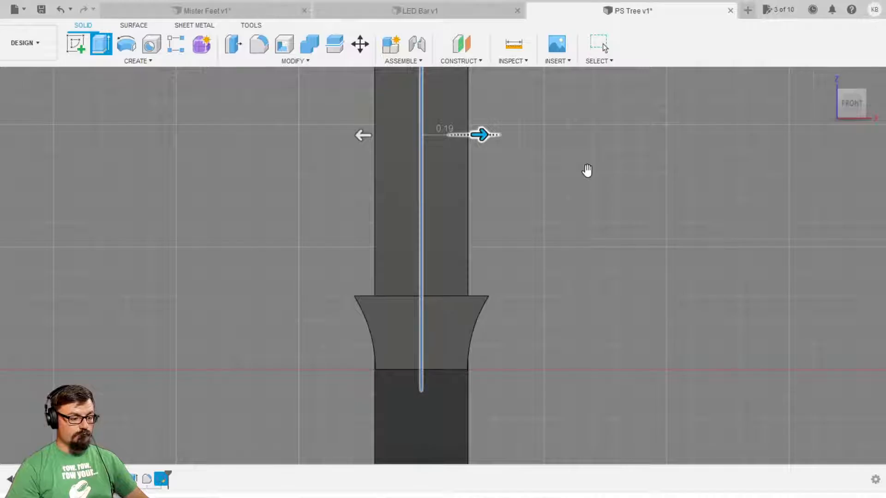
key("Return")
Examine the extruded upright and its junction with the V-shaped arm from the front, both sides and the back
scroll(586, 189, "down", 5)
middle_click_drag(674, 233, 610, 249)
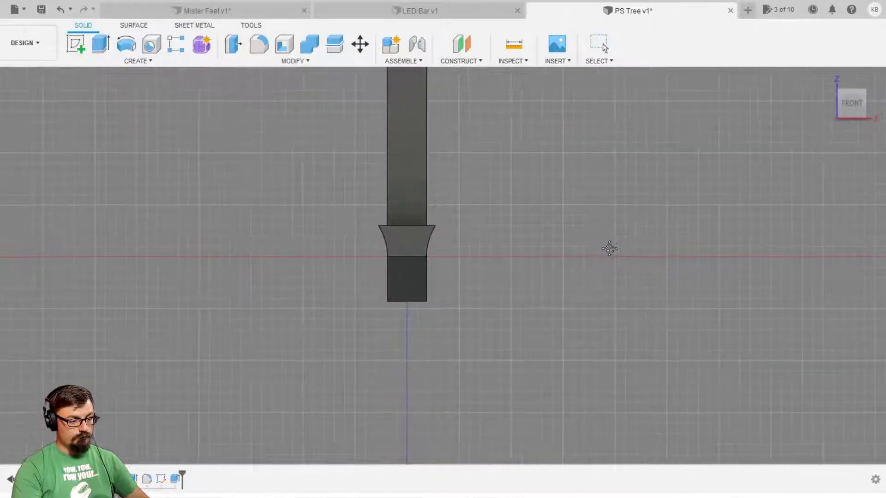
middle_click_drag(662, 225, 497, 227, "shift")
scroll(539, 245, "down", 6)
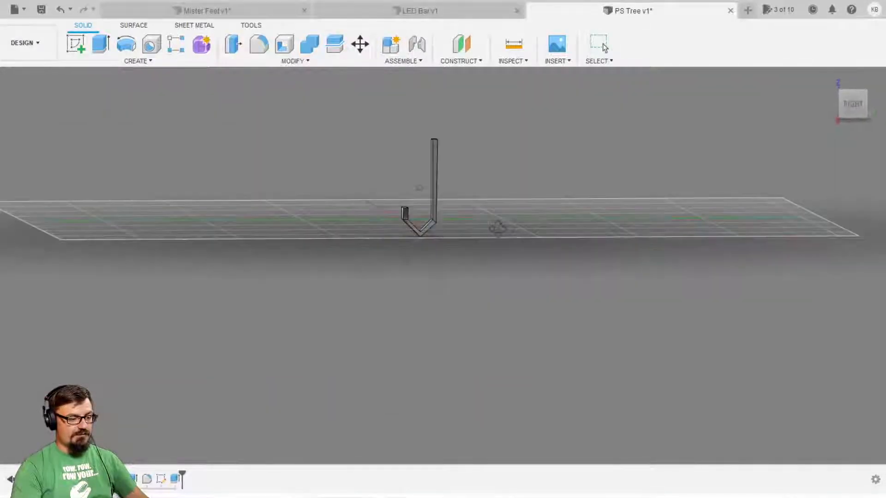
scroll(546, 230, "up", 3)
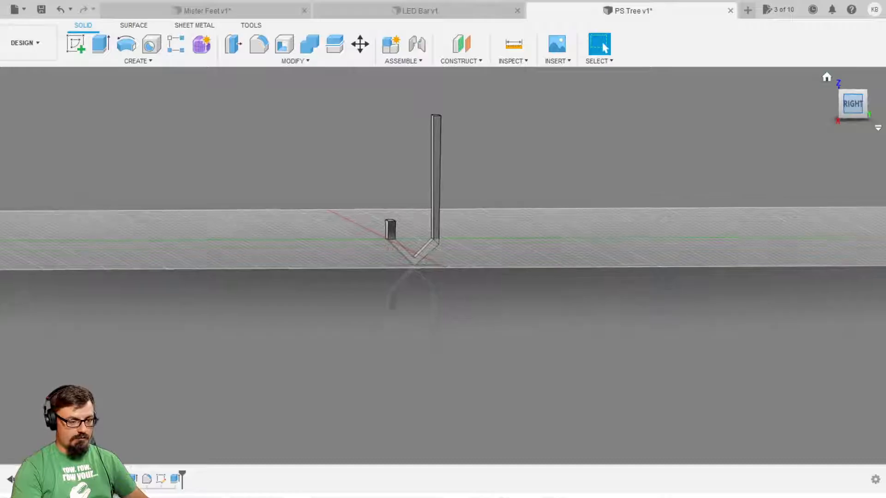
left_click(851, 104)
scroll(577, 237, "up", 5)
scroll(412, 258, "down", 4)
middle_click_drag(411, 258, 433, 359, "shift")
scroll(406, 341, "up", 10)
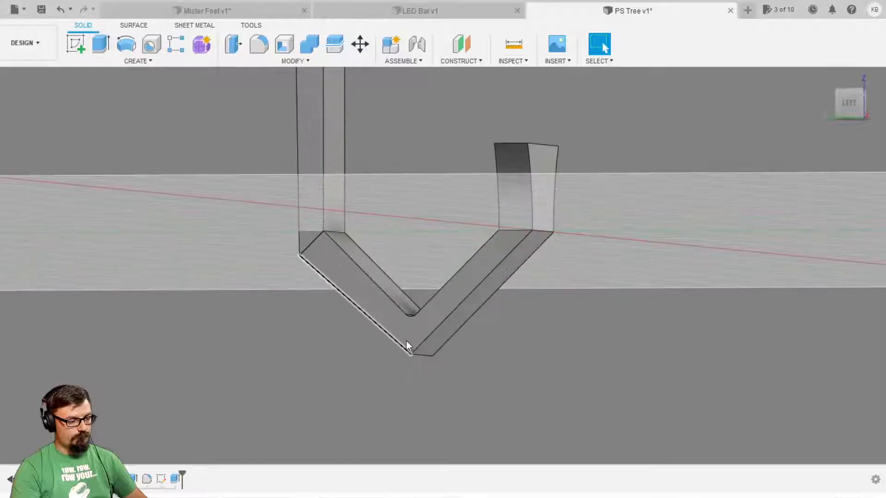
scroll(582, 241, "down", 6)
middle_click_drag(819, 172, 468, 260, "shift")
scroll(739, 185, "down", 6)
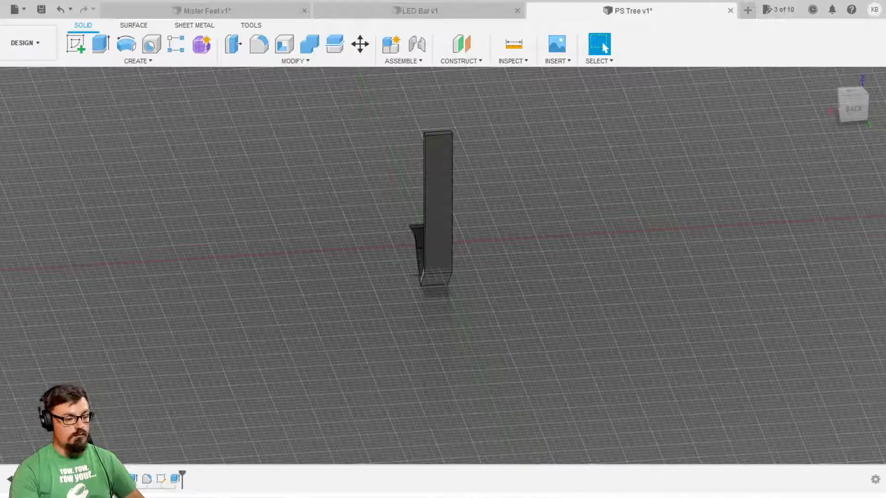
Start a sketch on the upright's back face and draw a horizontal line 0.688 long from the midpoint of its top edge
left_click(853, 107)
scroll(581, 217, "up", 1)
middle_click_drag(582, 223, 560, 285)
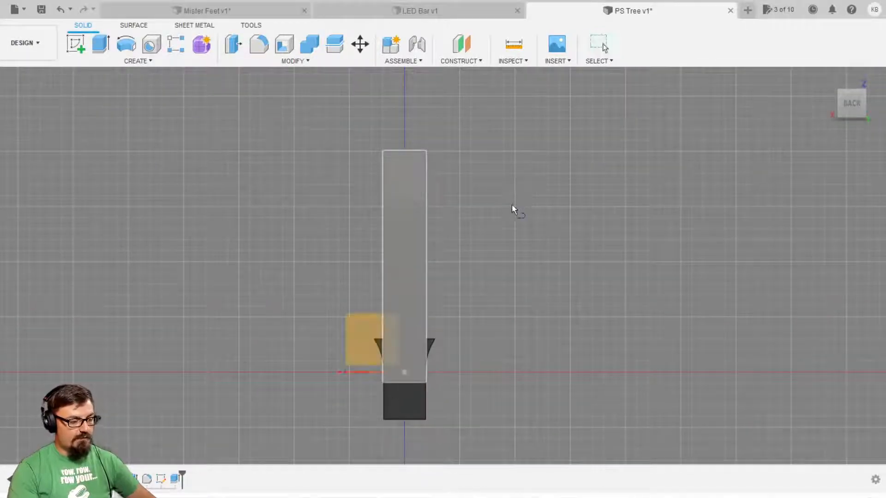
key("Escape")
left_click(75, 44)
left_click(423, 188)
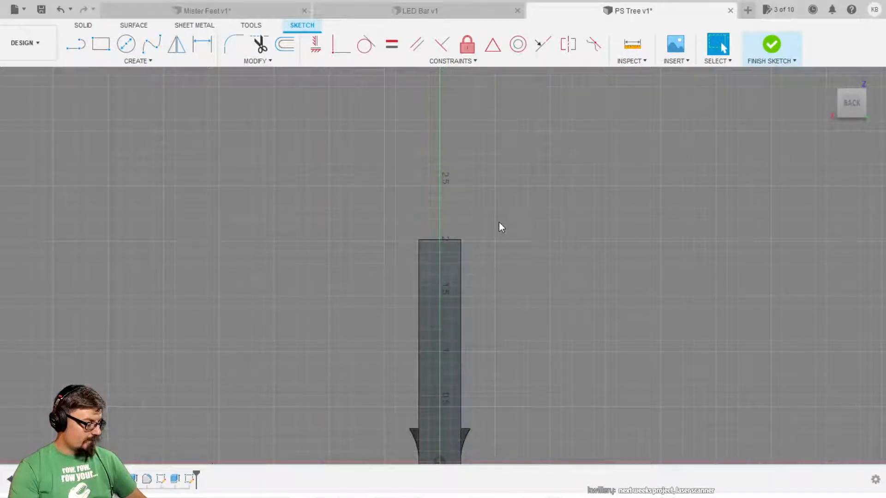
scroll(530, 231, "up", 4)
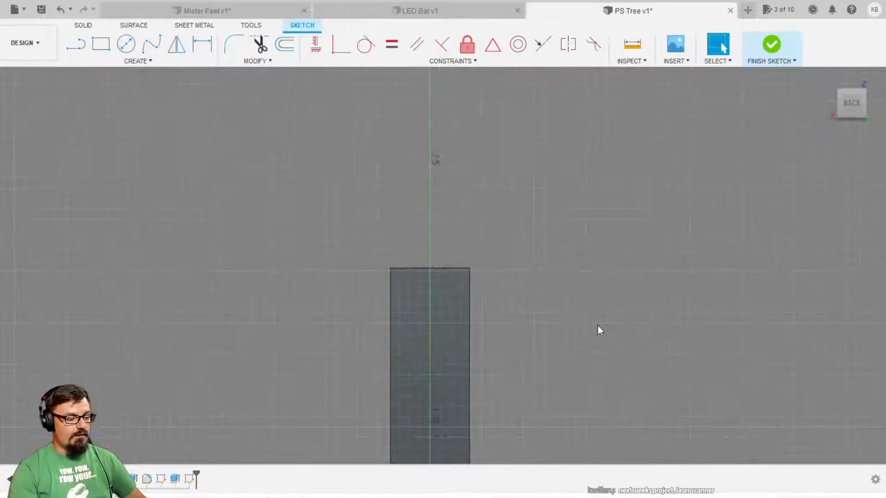
key("l")
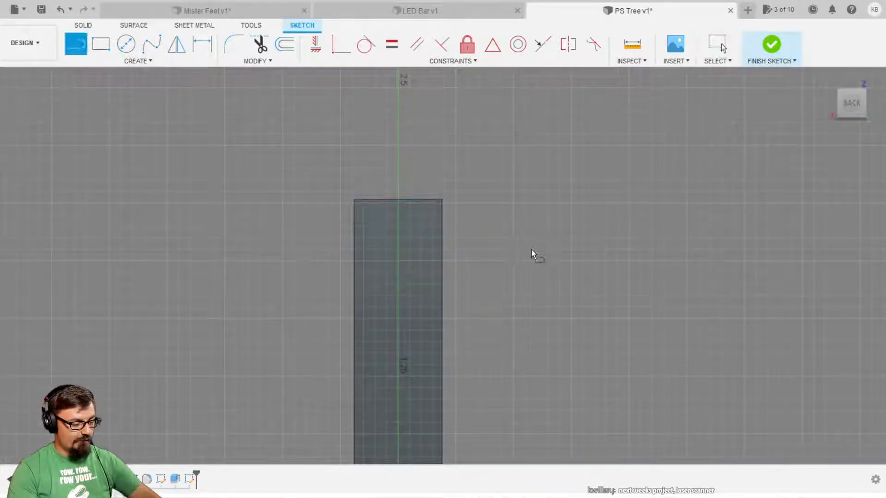
left_click(398, 199)
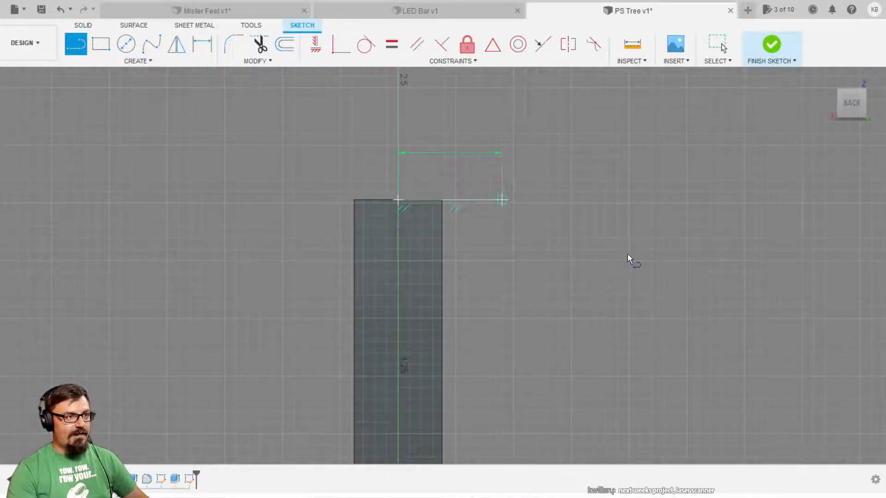
type("0.688")
key("Return")
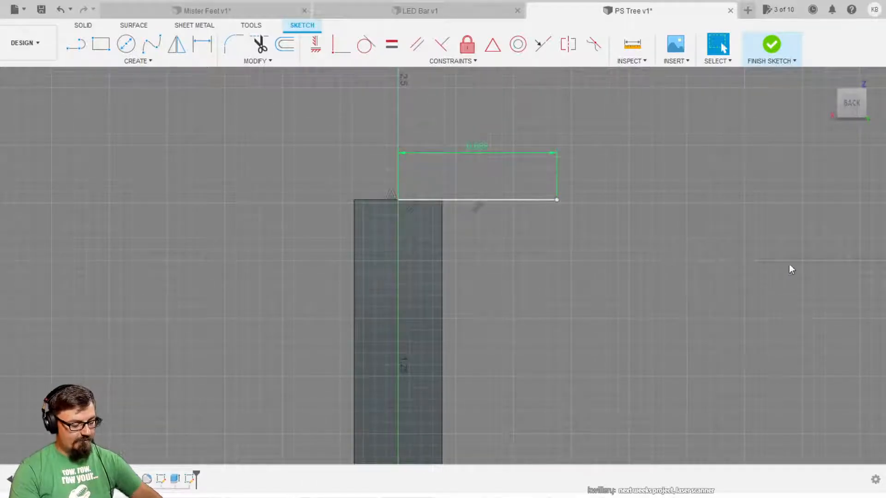
Draw a matching 0.688 horizontal line from the top edge's midpoint in the opposite direction
key("l")
left_click(497, 251)
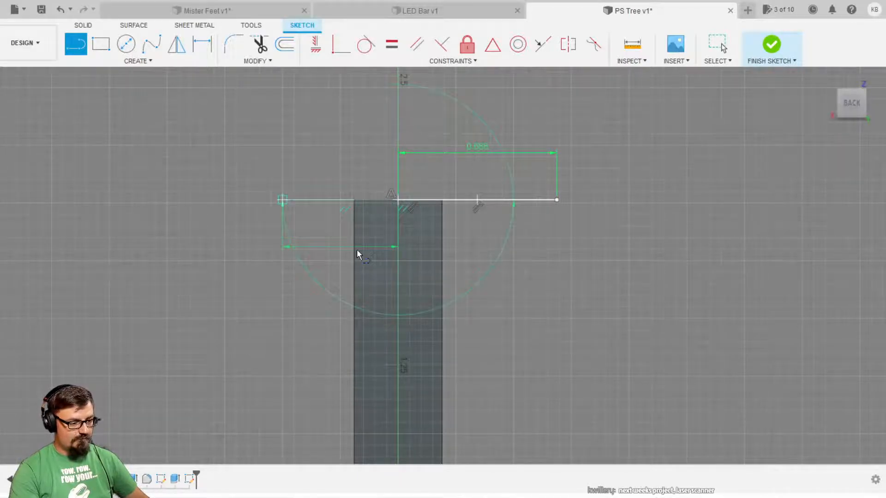
type("0.688")
key("Return")
key("Escape")
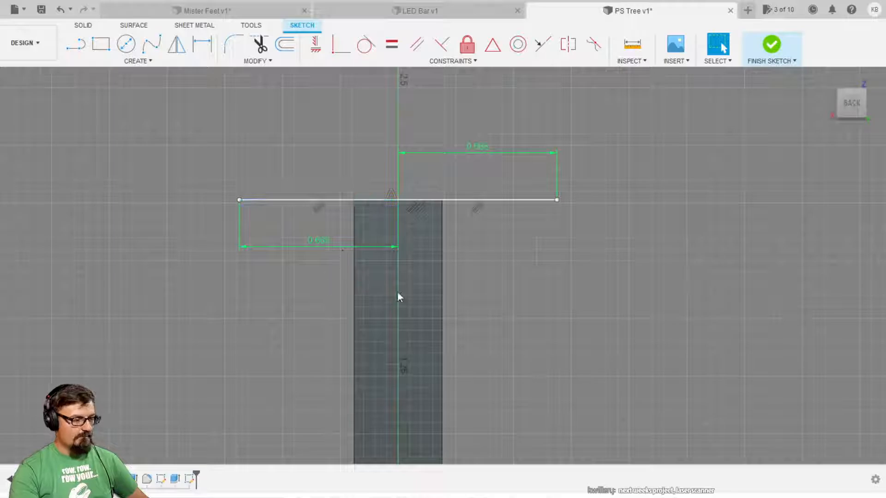
Draw slanted lines connecting both outer ends of the top line to the upright's bottom corners, forming a tapered outline
scroll(400, 297, "down", 5)
middle_click_drag(438, 338, 439, 226)
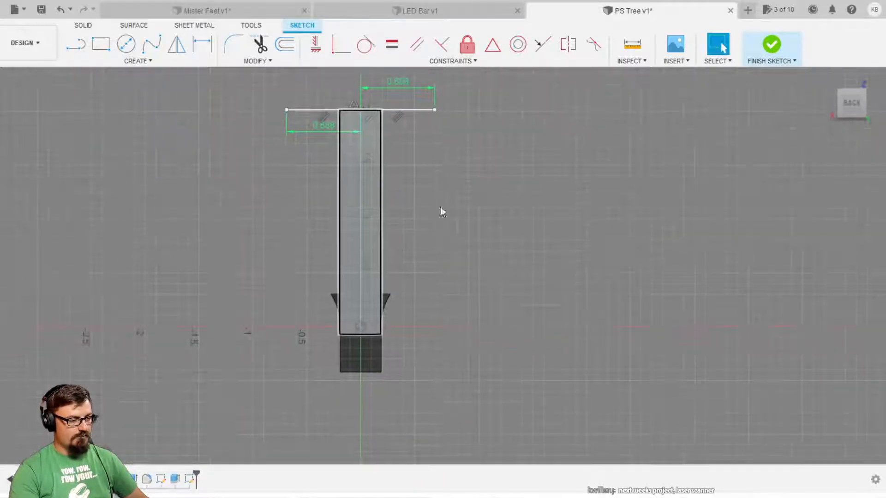
key("l")
left_click(361, 142)
scroll(422, 416, "up", 3)
left_click(430, 421)
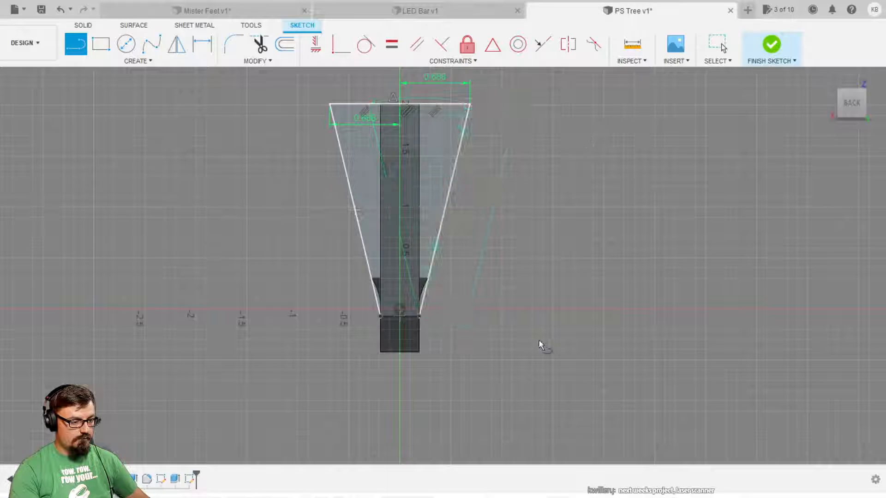
Extrude the two triangular side profiles forward from the back face by about the upright's thickness
key("Escape")
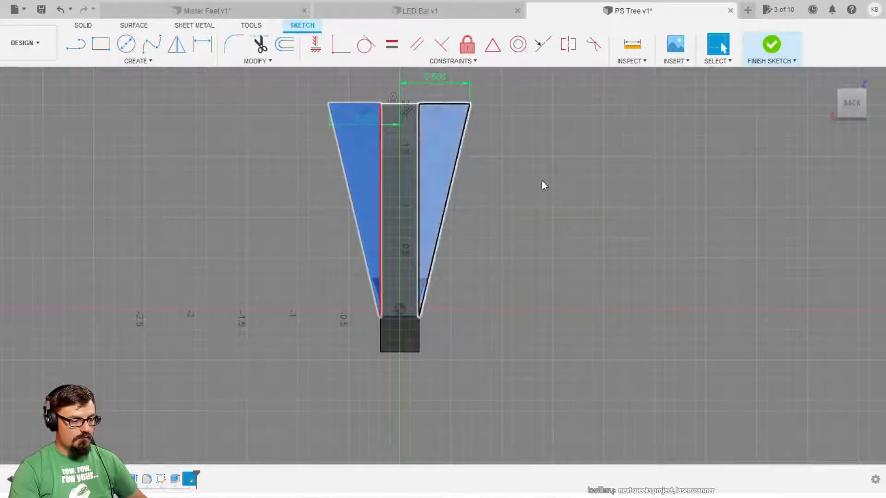
key("e")
left_click(851, 103)
left_click(827, 102)
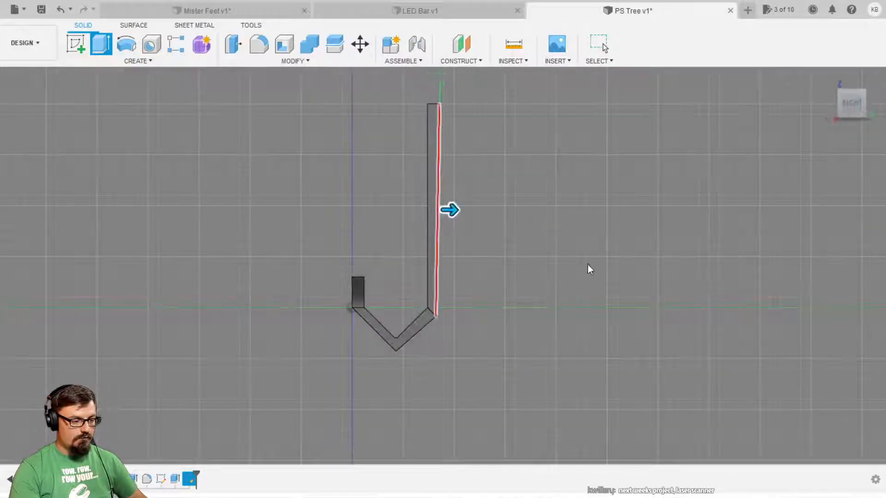
left_click_drag(572, 262, 561, 261)
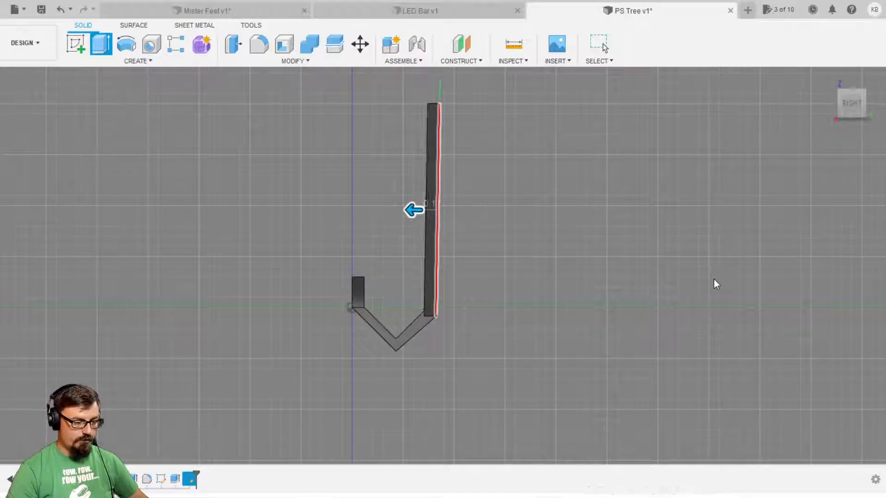
key("Return")
Inspect the extruded side wings beside the upright and briefly open their extrusion for review without changing it
middle_click_drag(499, 275, 544, 293, "shift")
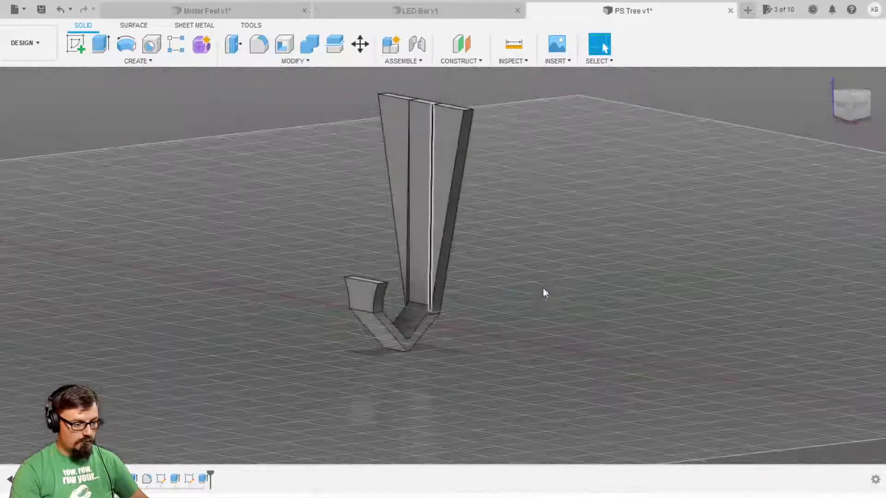
scroll(532, 335, "up", 5)
middle_click_drag(584, 351, 670, 406, "shift")
scroll(672, 405, "down", 5)
middle_click_drag(594, 375, 688, 413, "shift")
double_click(203, 478)
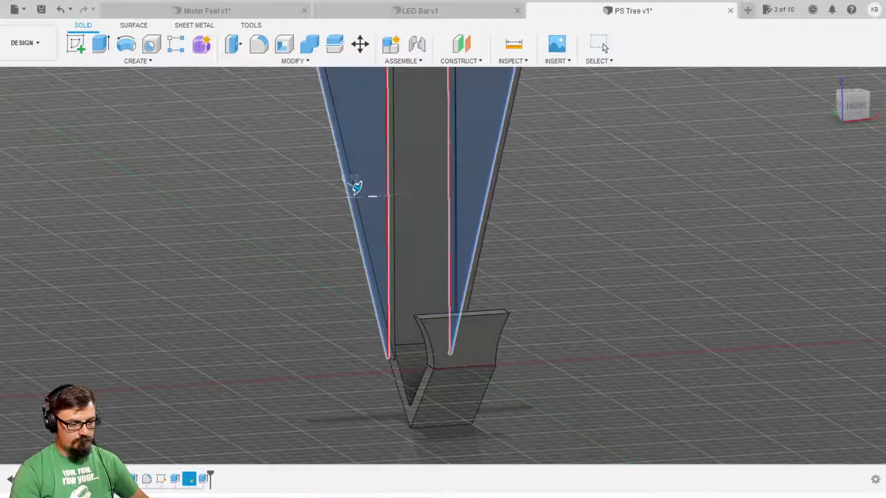
key("Escape")
Examine the flared upright from above, including its top edge, the side wings and the junction with the V-shaped arm
scroll(850, 317, "down", 3)
middle_click_drag(807, 272, 683, 318, "shift")
scroll(679, 309, "up", 6)
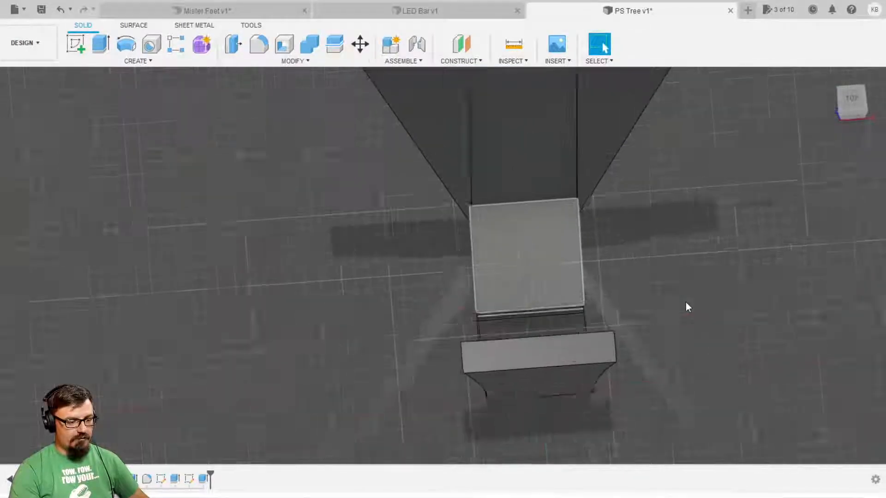
middle_click_drag(784, 282, 673, 197, "shift")
scroll(658, 217, "down", 5)
middle_click_drag(622, 289, 498, 322)
middle_click_drag(373, 198, 549, 343, "shift")
scroll(522, 195, "down", 2)
middle_click_drag(549, 310, 488, 346, "shift")
scroll(443, 191, "up", 7)
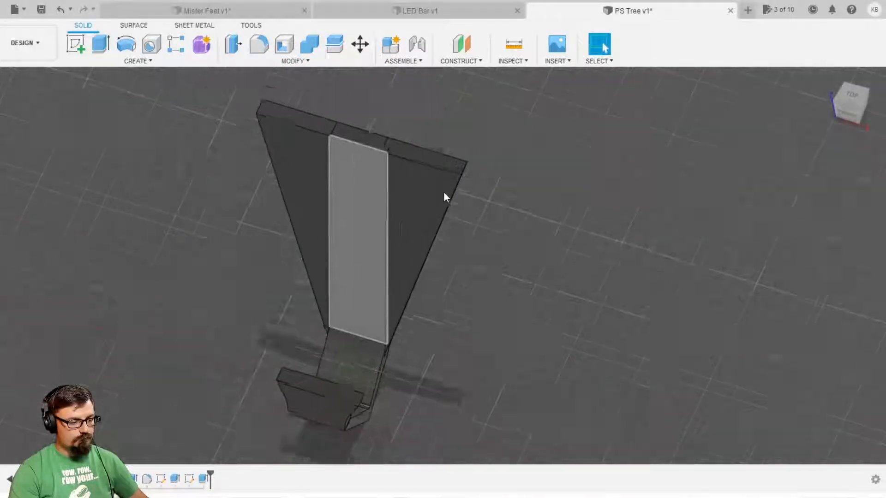
middle_click_drag(443, 191, 359, 154, "shift")
scroll(411, 212, "down", 5)
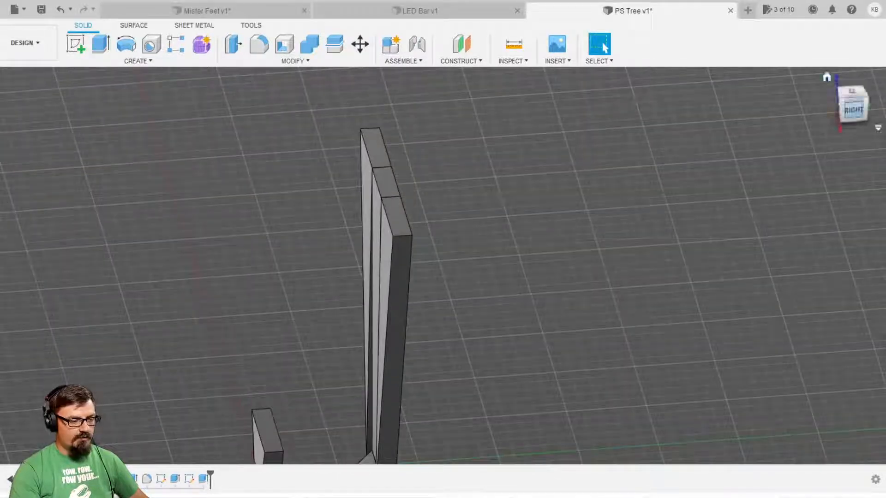
Examine the whole part's proportions from the front, the right side and the back
left_click(852, 108)
left_click(831, 103)
left_click_drag(560, 271, 746, 170)
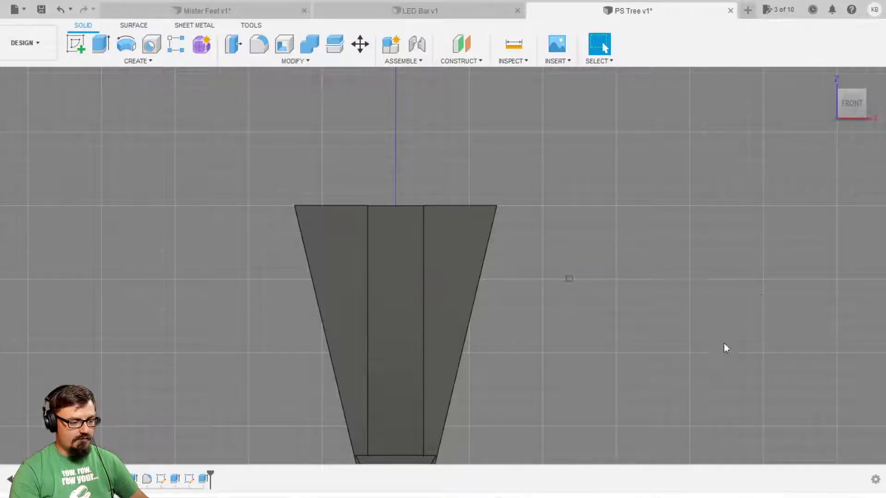
middle_click_drag(683, 355, 761, 210)
scroll(761, 210, "down", 5)
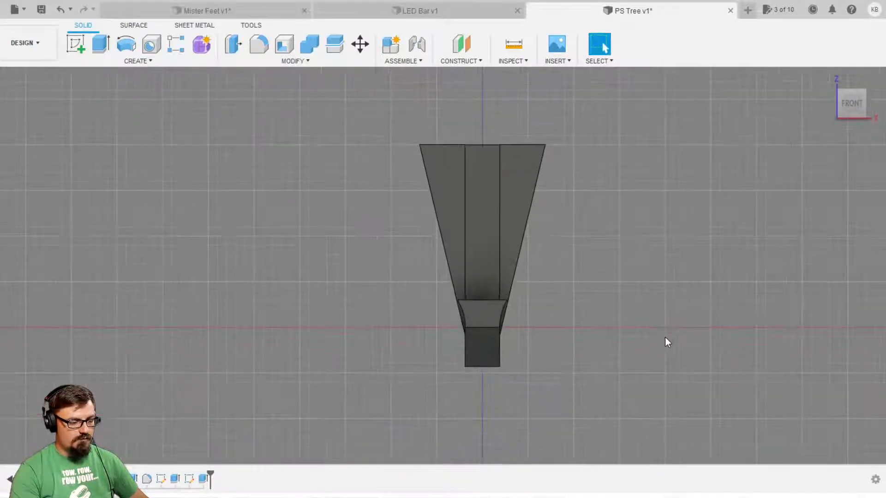
middle_click_drag(657, 358, 636, 318, "shift")
middle_click_drag(489, 369, 715, 361, "shift")
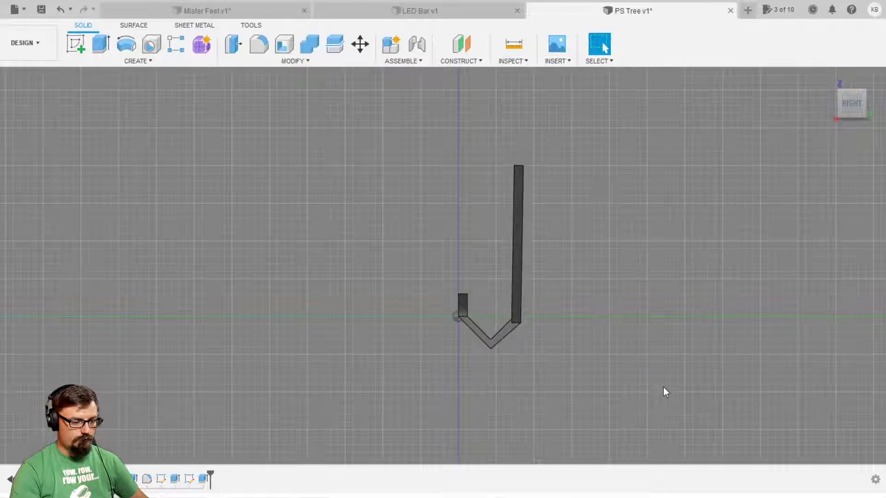
scroll(664, 384, "up", 5)
scroll(667, 389, "down", 5)
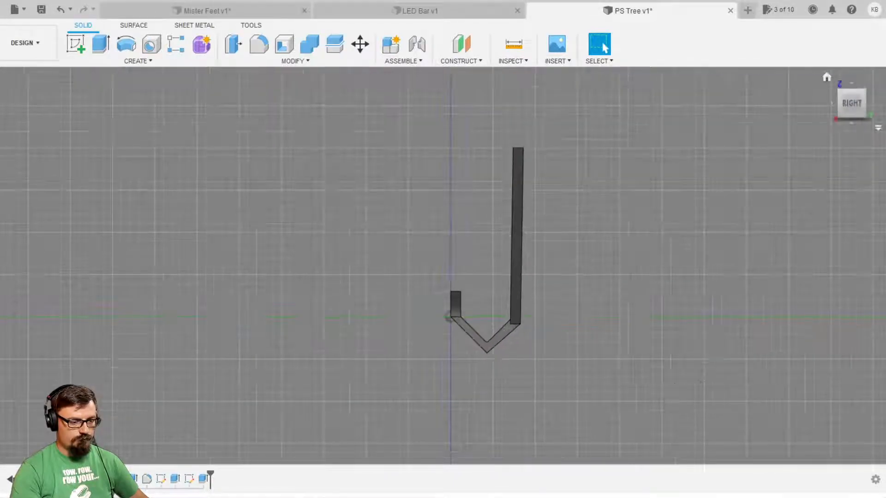
middle_click_drag(666, 389, 619, 404, "shift")
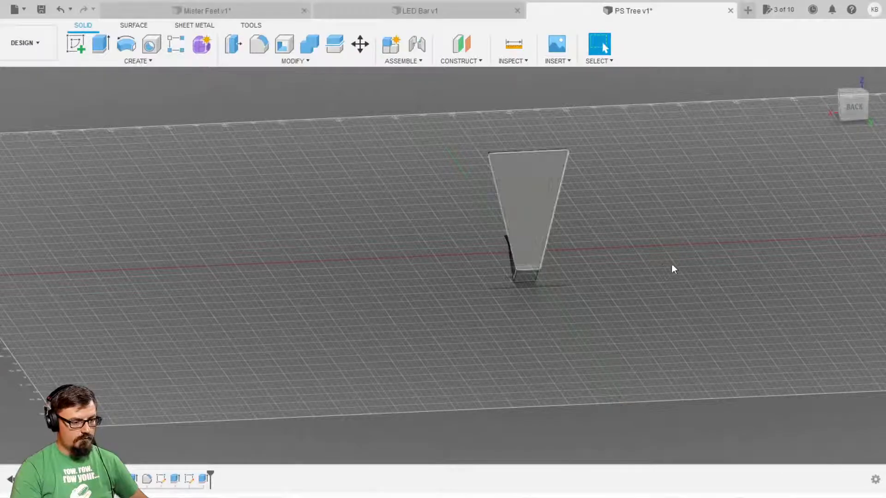
scroll(655, 310, "down", 5)
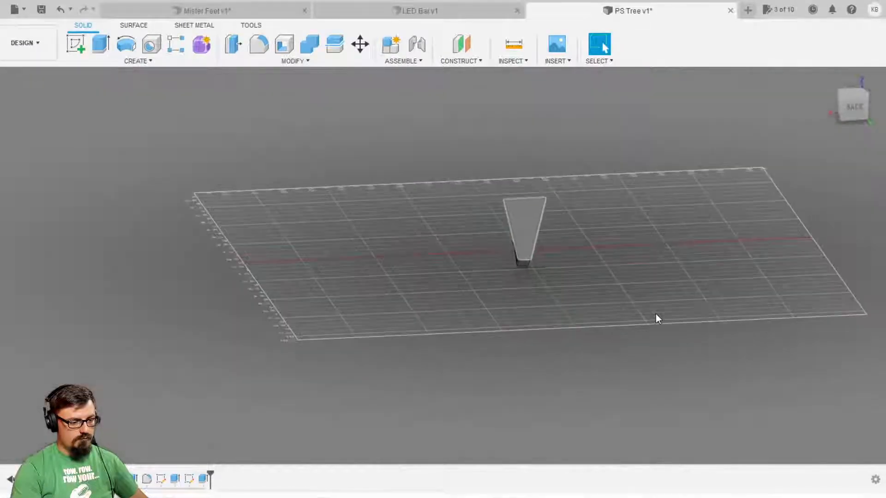
middle_click_drag(671, 300, 727, 272, "shift")
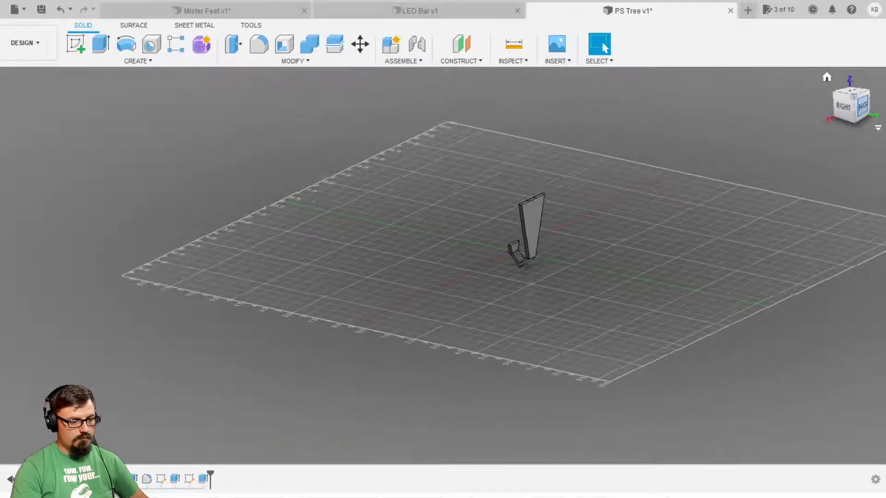
Start a sketch on the flared upright's back face and draw a 0.75 vertical line down from the top edge's midpoint
left_click(864, 106)
scroll(651, 291, "up", 6)
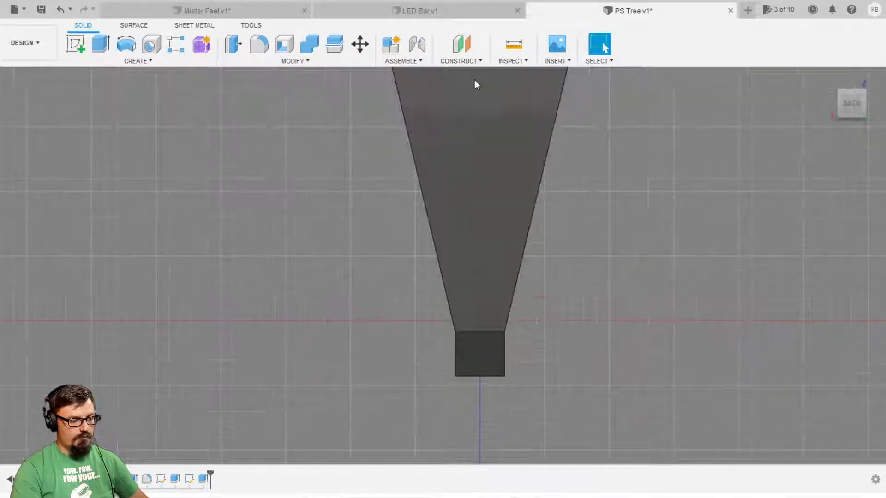
left_click(77, 45)
left_click(508, 132)
middle_click_drag(859, 130, 814, 278)
key("l")
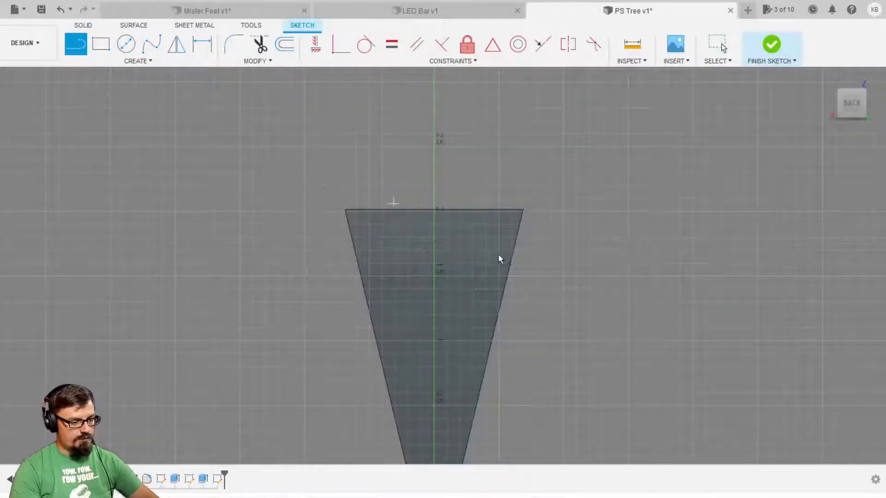
left_click(549, 263)
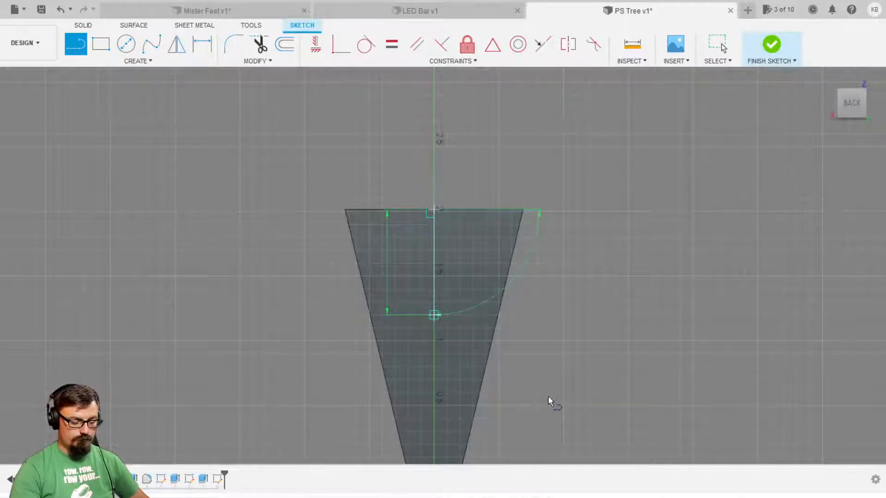
type(".75")
key("Return")
key("Escape")
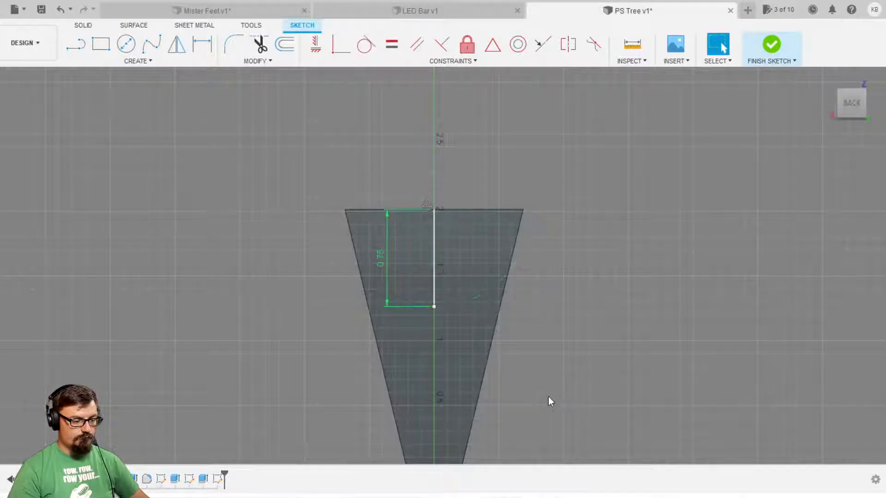
Draw a center rectangle 0.75 wide and 0.25 high, centered on the vertical line's lower end
scroll(661, 348, "down", 4)
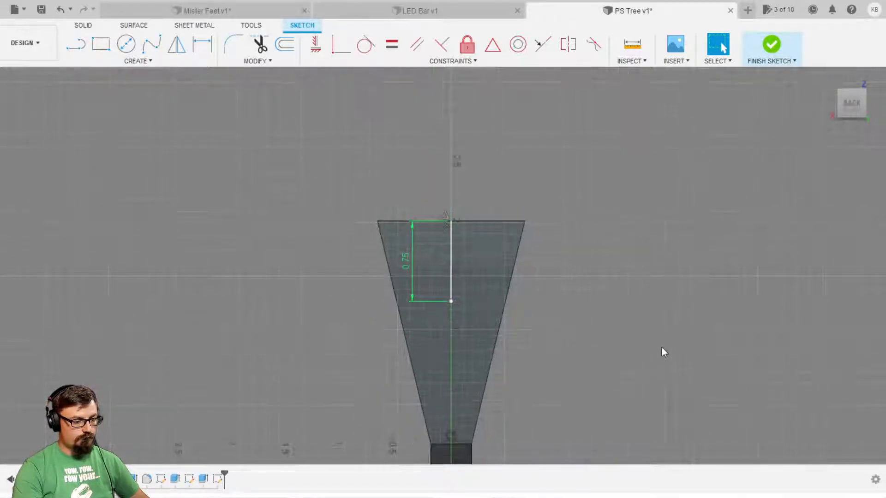
middle_click_drag(386, 313, 461, 335, "shift")
scroll(600, 351, "up", 4)
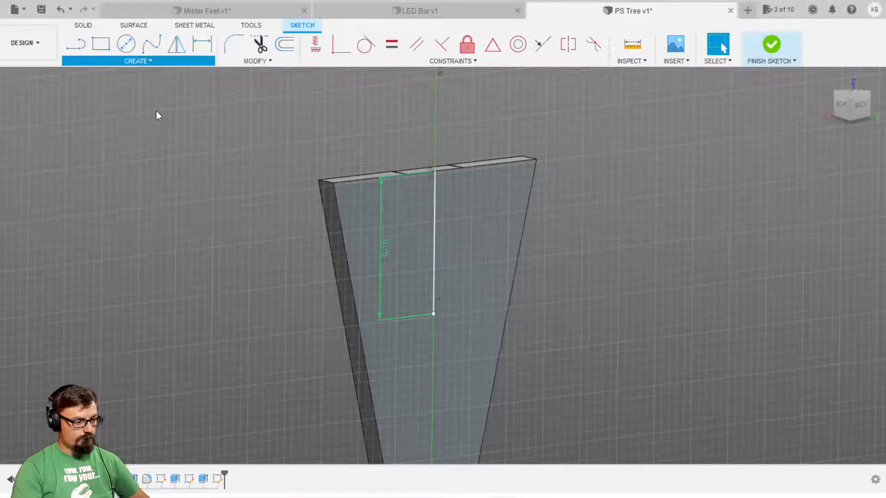
left_click(277, 142)
left_click(546, 389)
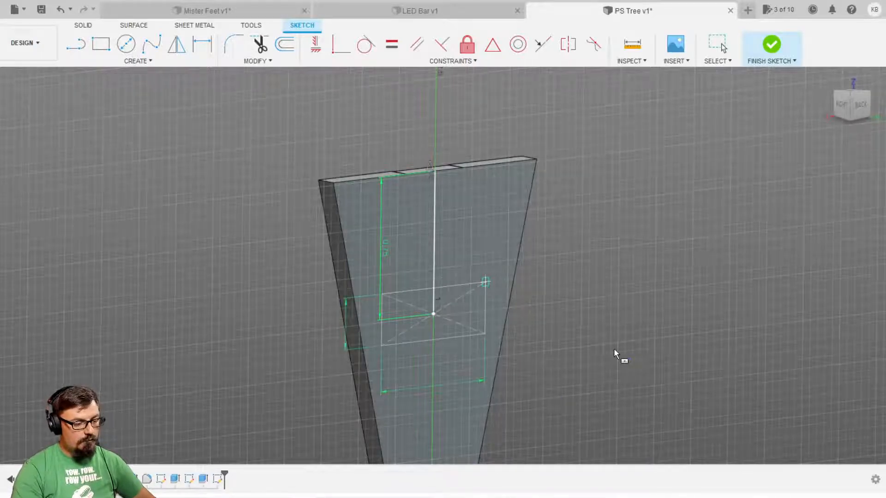
type(".75")
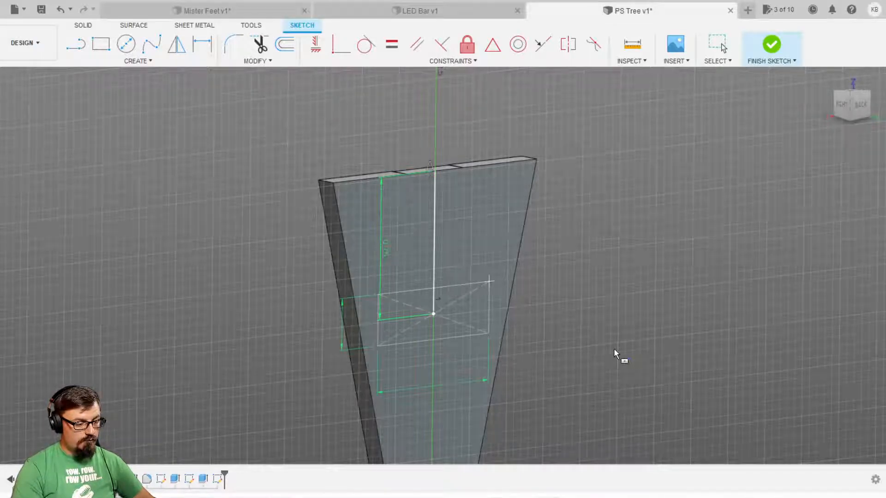
type(".25")
key("Return")
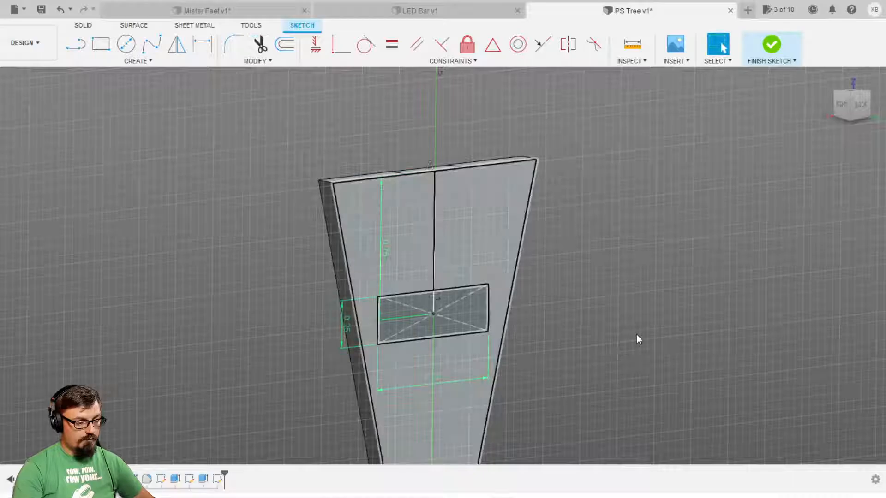
Extrude the rectangle 1.25 outward from the upright's back face
key("e")
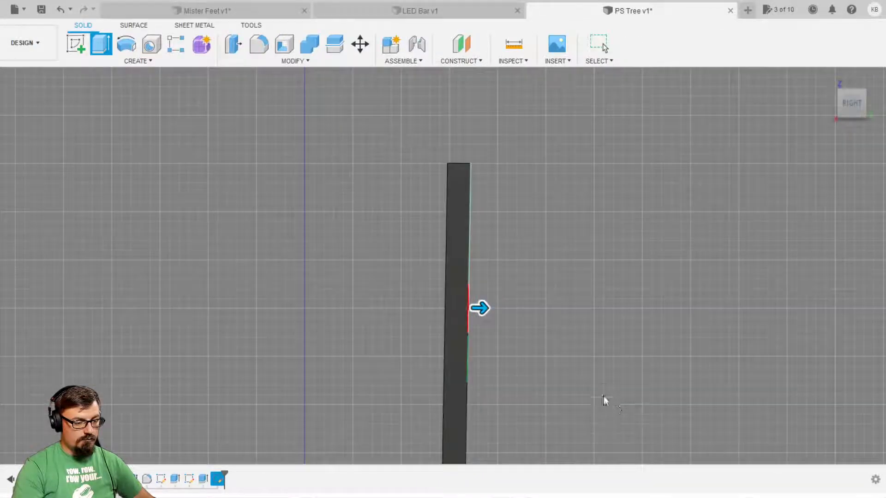
left_click_drag(604, 389, 697, 388)
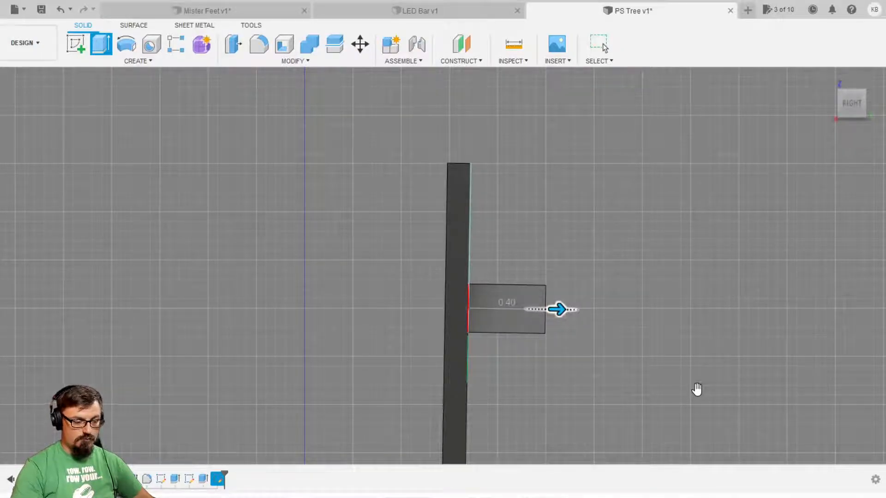
type(".5")
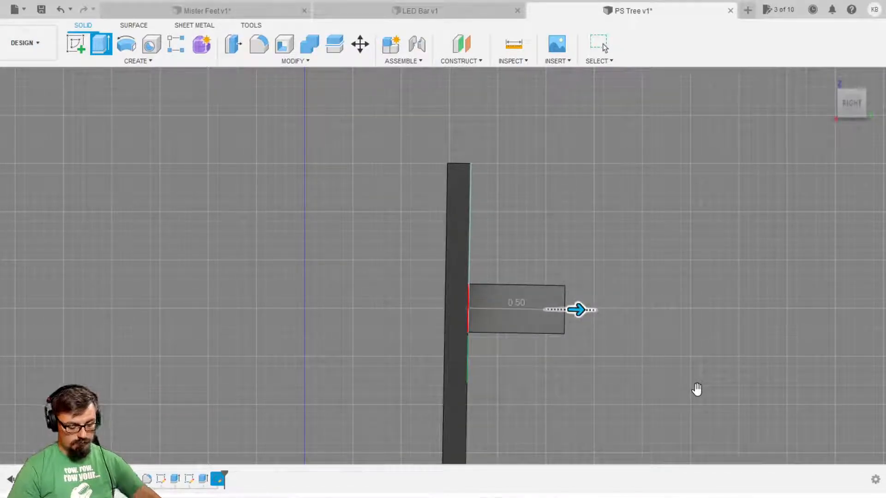
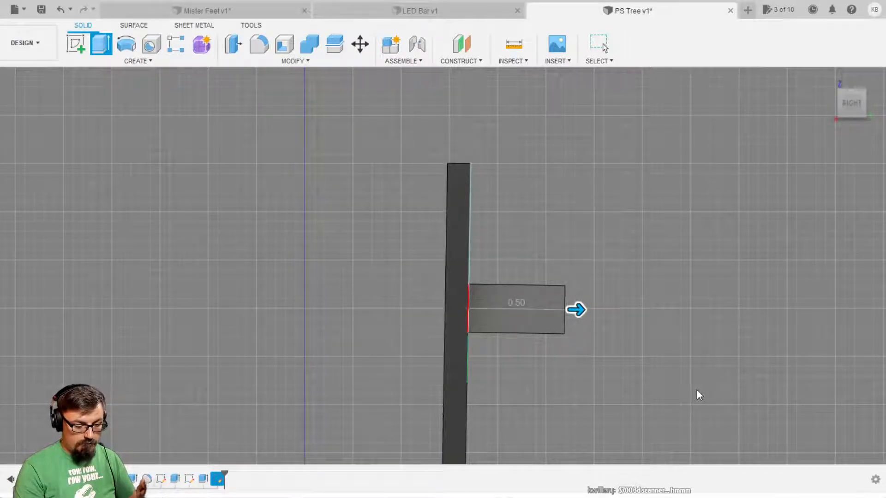
type("1.25")
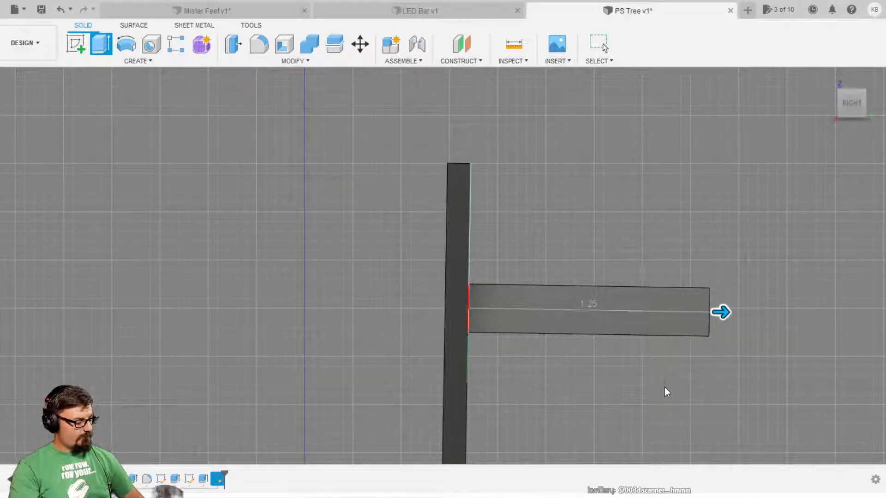
middle_click_drag(828, 404, 710, 390)
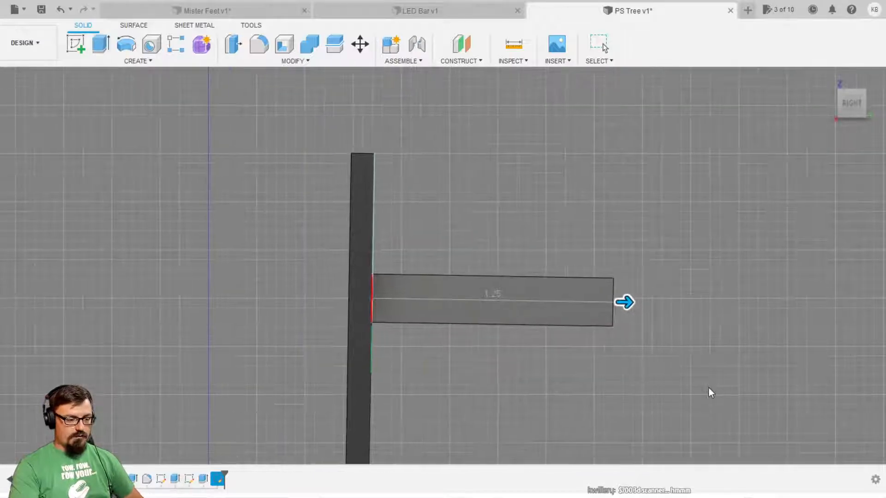
key("Return")
Start a sketch on the outer end face of the block projecting from the upright's back
middle_click_drag(861, 318, 656, 436, "shift")
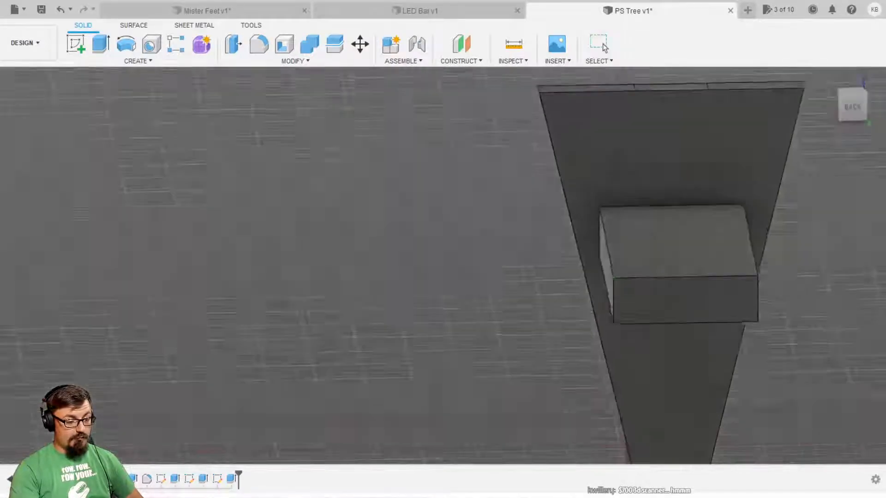
scroll(834, 355, "down", 5)
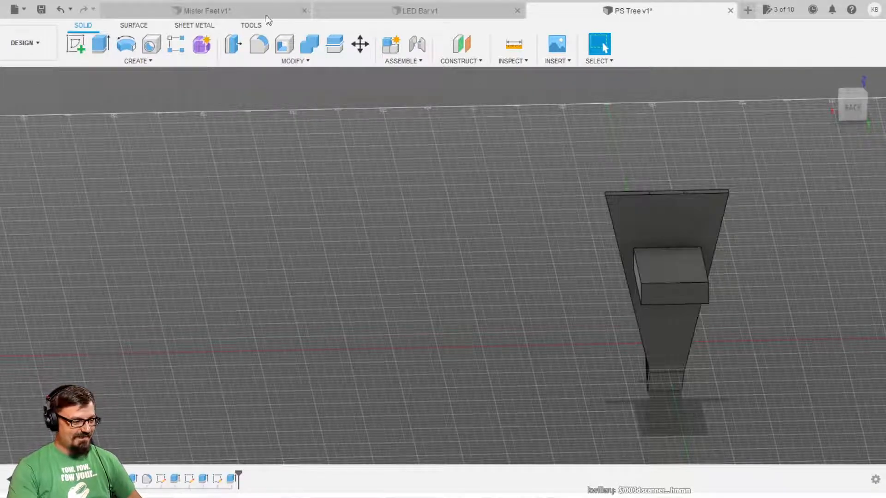
left_click(76, 44)
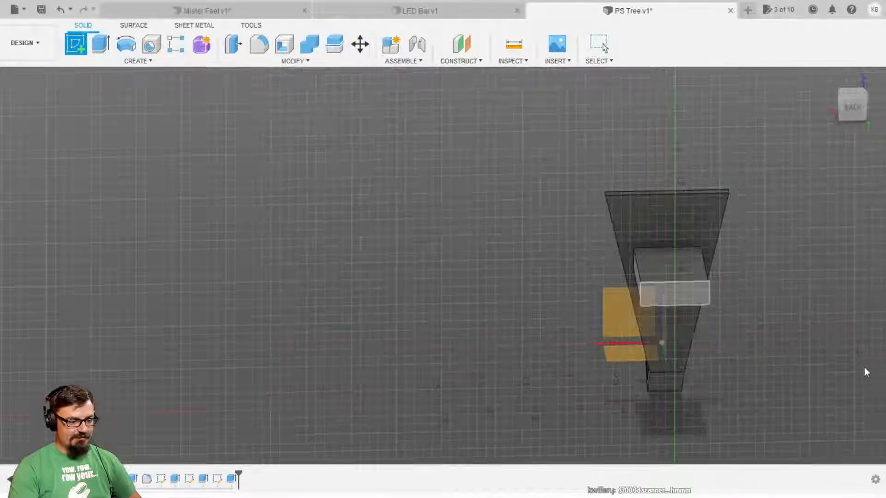
left_click(675, 292)
scroll(418, 268, "up", 5)
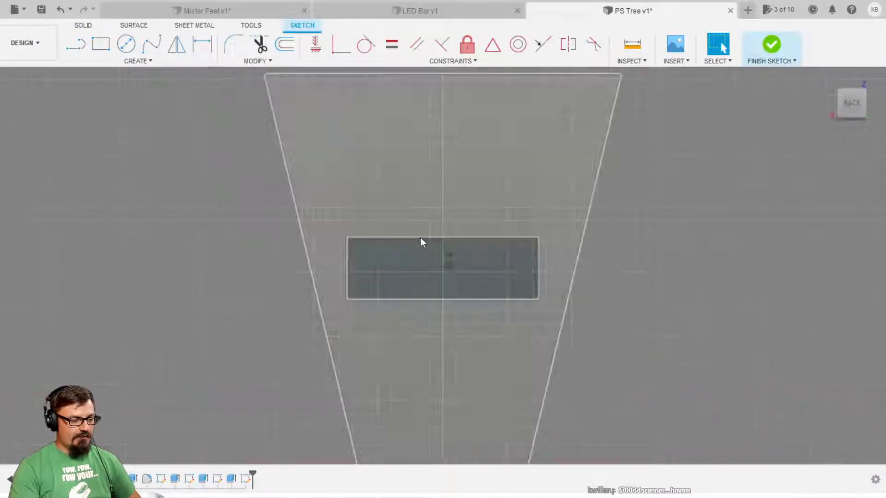
left_click(100, 44)
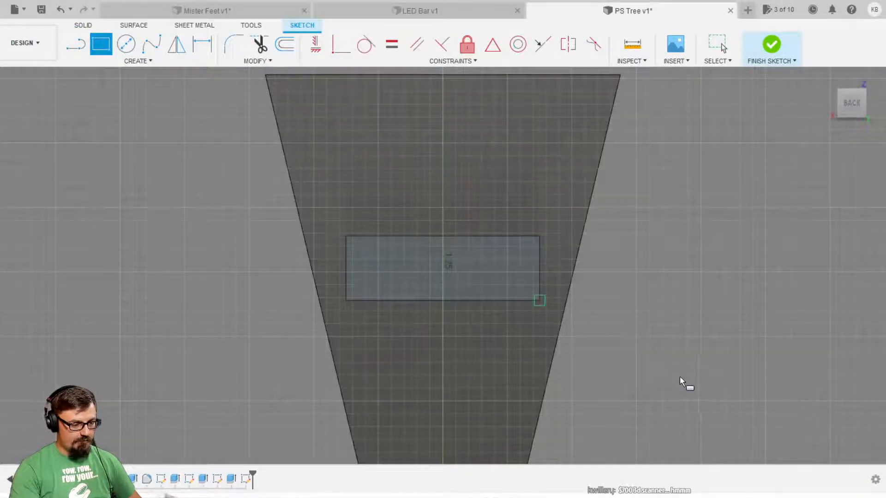
left_click(539, 300)
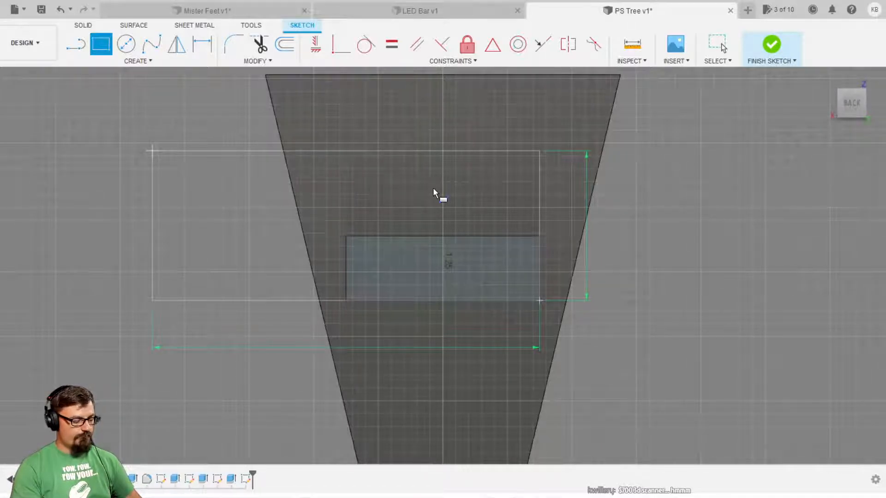
key("Escape")
Try a rectangle as wide as the block and 1.5 high, rising from the end face's lower corner, and undo it
key("r")
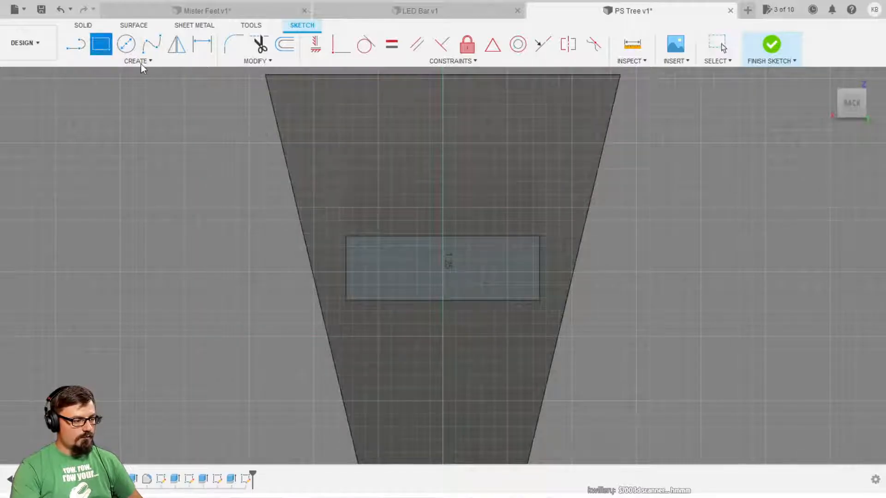
left_click(346, 300)
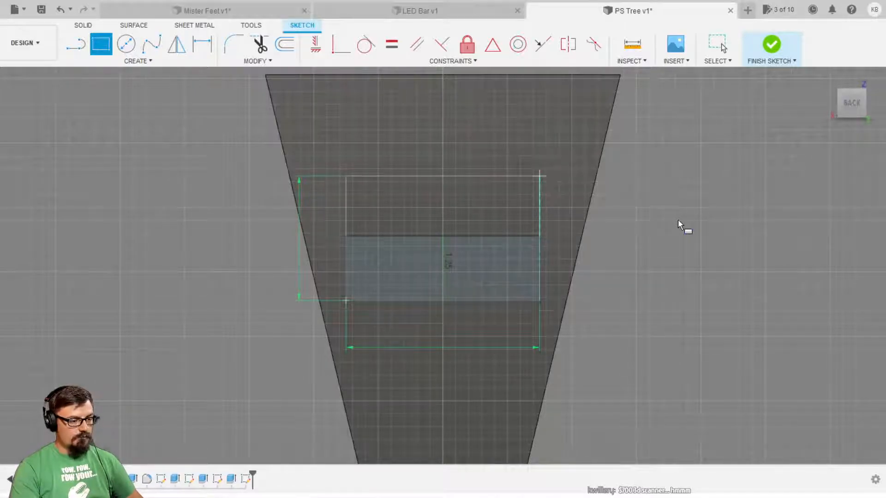
type("1.5")
key("Return")
scroll(624, 249, "down", 4)
mouse_move(432, 266)
middle_mouse_down("shift")
mouse_move(560, 259)
mouse_move(546, 270)
middle_mouse_up("shift")
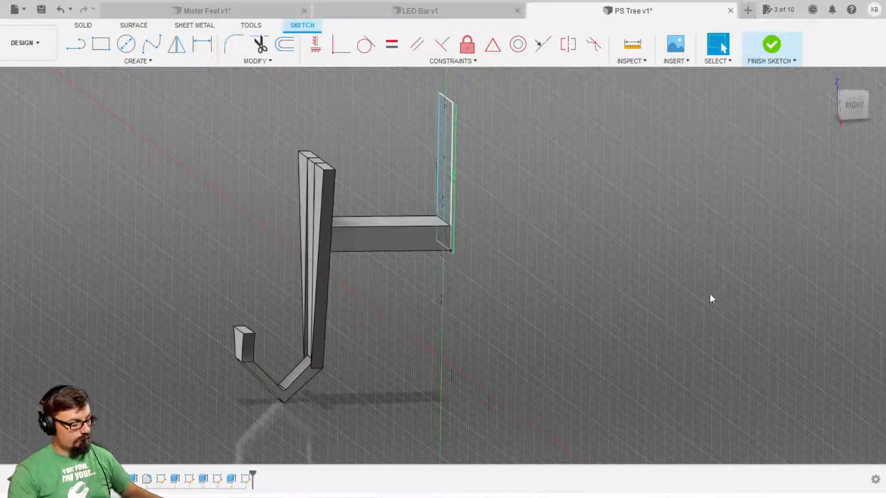
scroll(698, 294, "down", 3)
middle_click_drag(826, 364, 717, 355, "shift")
scroll(652, 321, "up", 3)
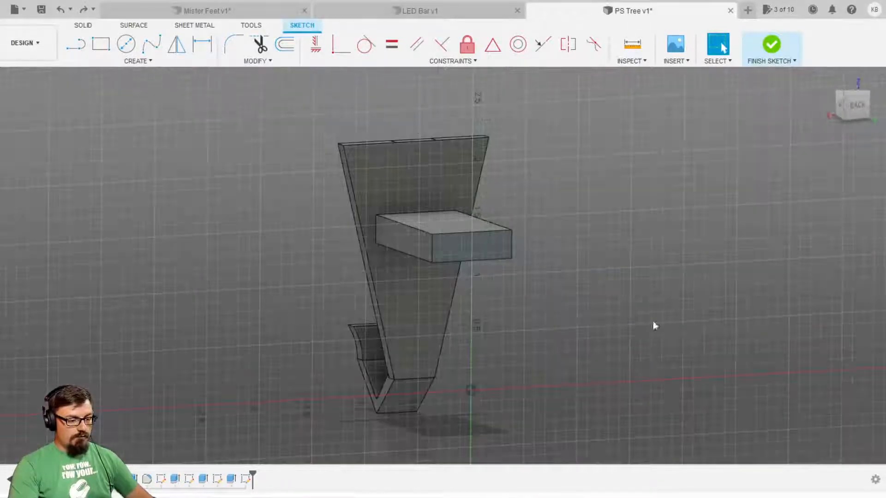
Draw a rectangle as wide as the block and 1.25 high, rising from the lower corner of its end face
scroll(471, 277, "up", 2)
left_click(101, 44)
left_click(558, 340)
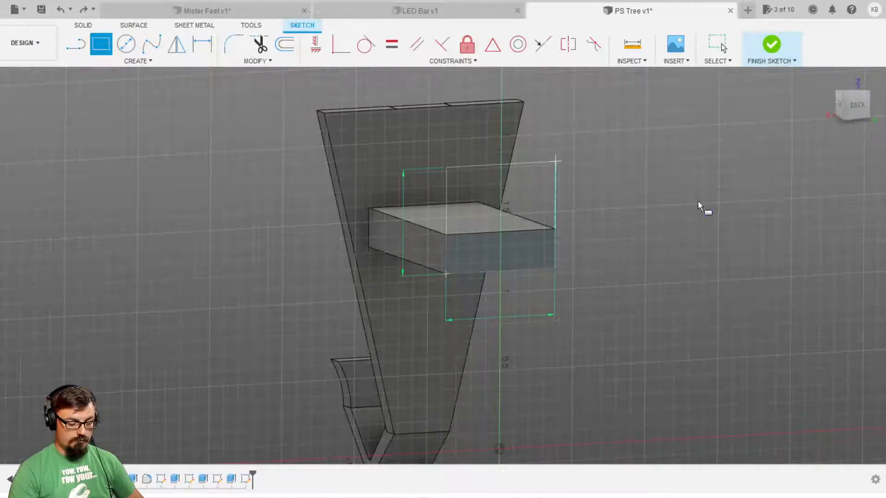
type("1.25")
key("Return")
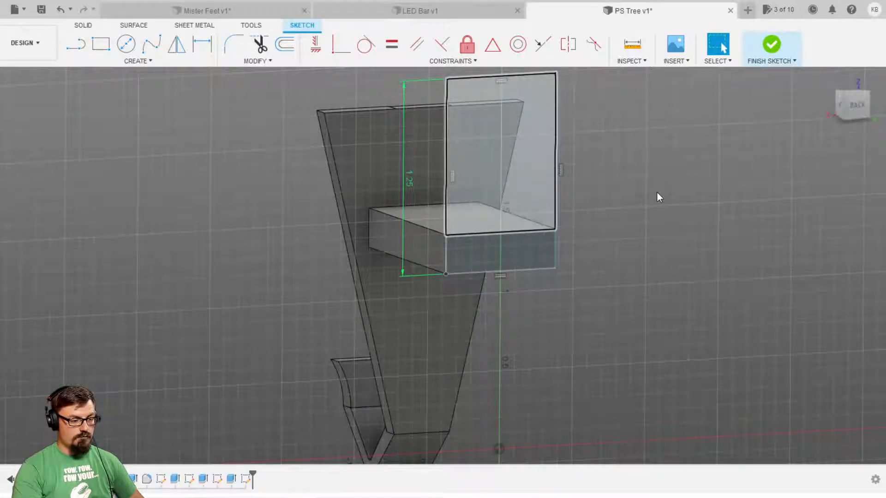
Extrude the rectangle's area above the block by -0.25 toward the upright, forming a rear post
left_click(507, 155)
key("e")
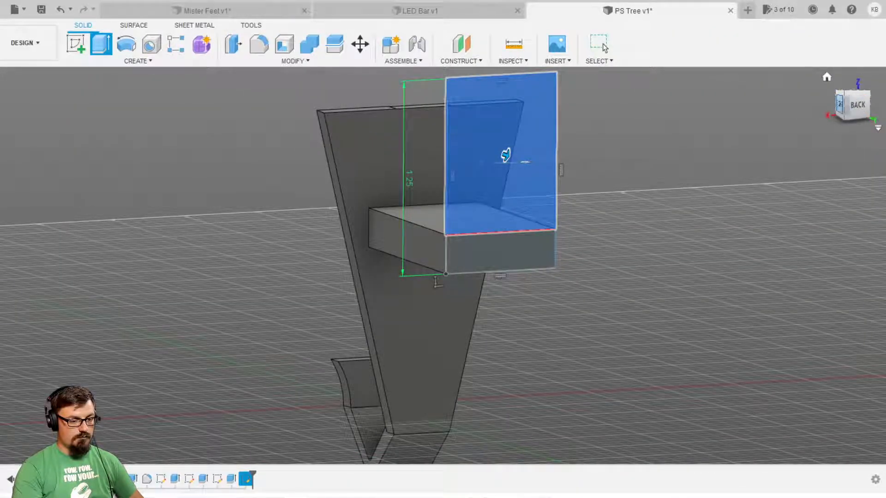
left_click(838, 103)
left_click_drag(630, 186, 609, 189)
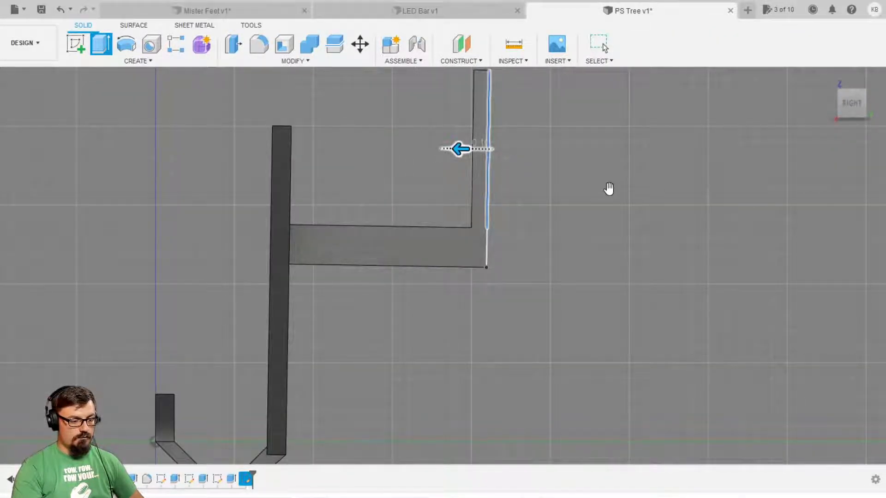
type(".25")
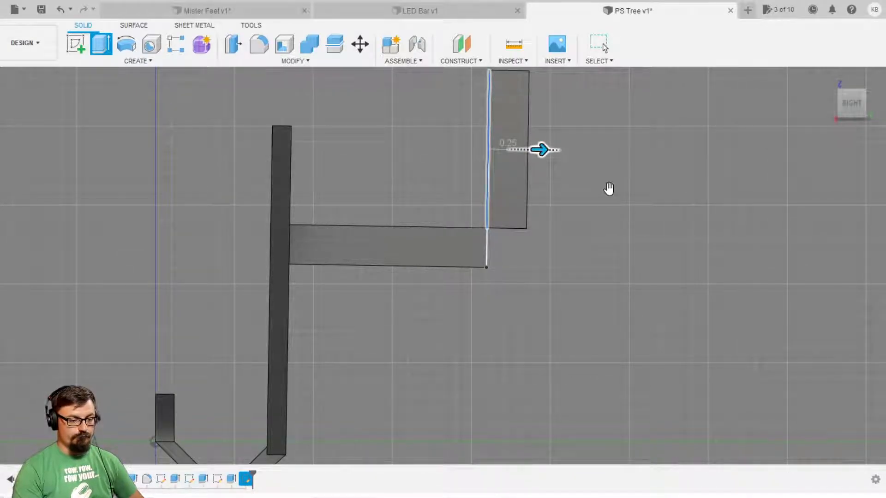
type("-")
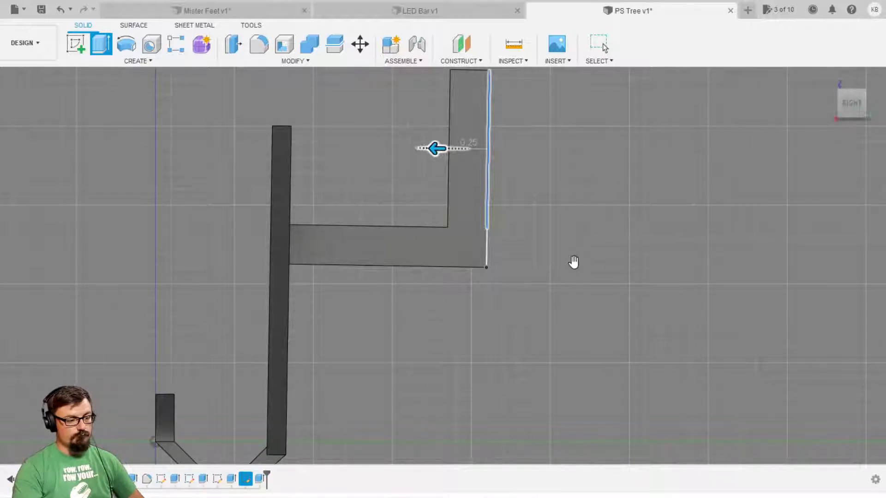
key("Return")
Start a sketch on the block's top face between the upright and the rear post
scroll(475, 239, "down", 5)
middle_click_drag(484, 257, 452, 318, "shift")
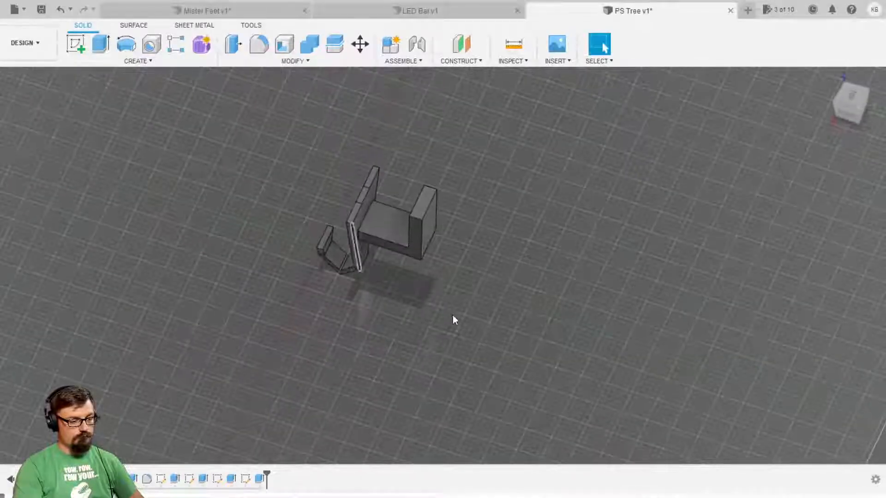
scroll(452, 316, "up", 10)
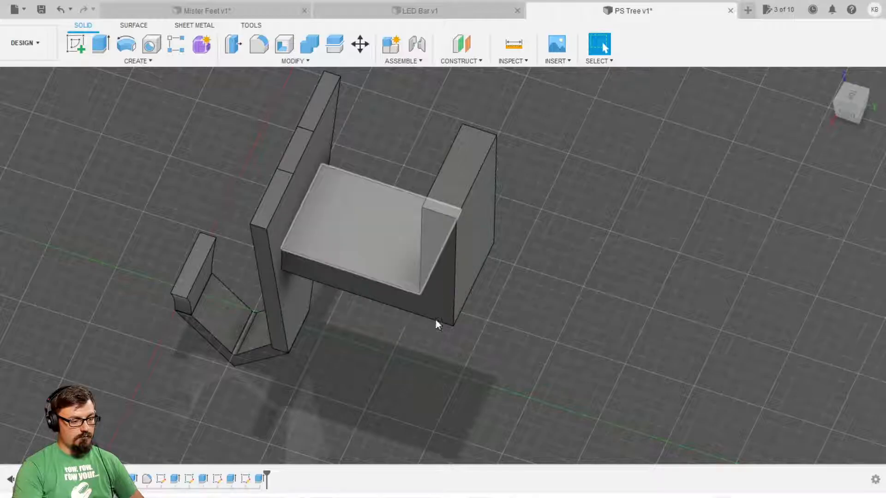
left_click(850, 95)
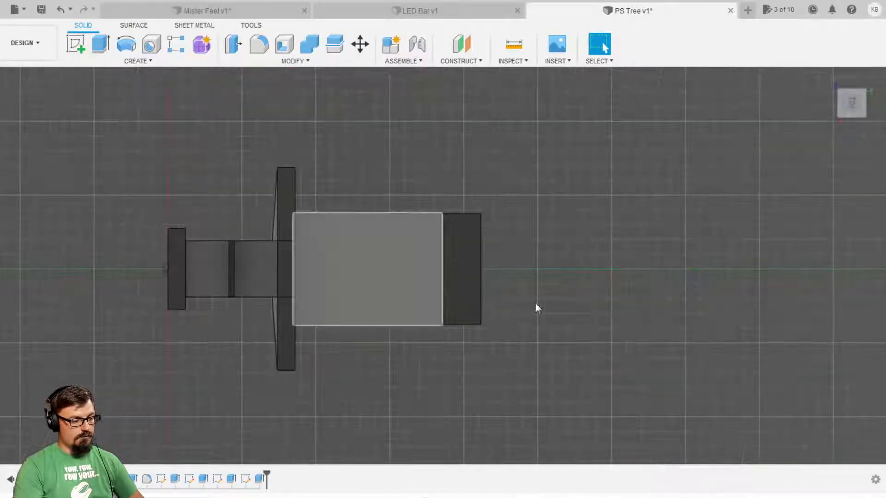
left_click(76, 44)
left_click(382, 280)
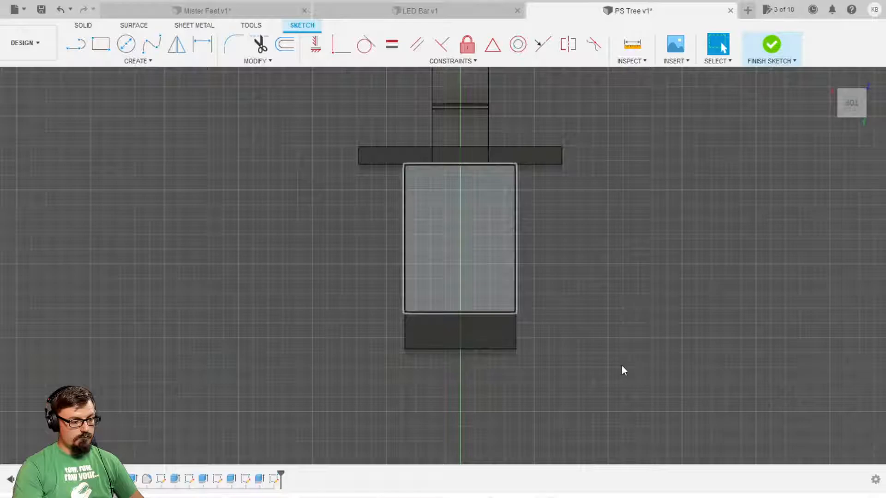
Draw a 0.188 line inward from the top face's corner along the upright, and a perpendicular line from its end to the rear post
key("l")
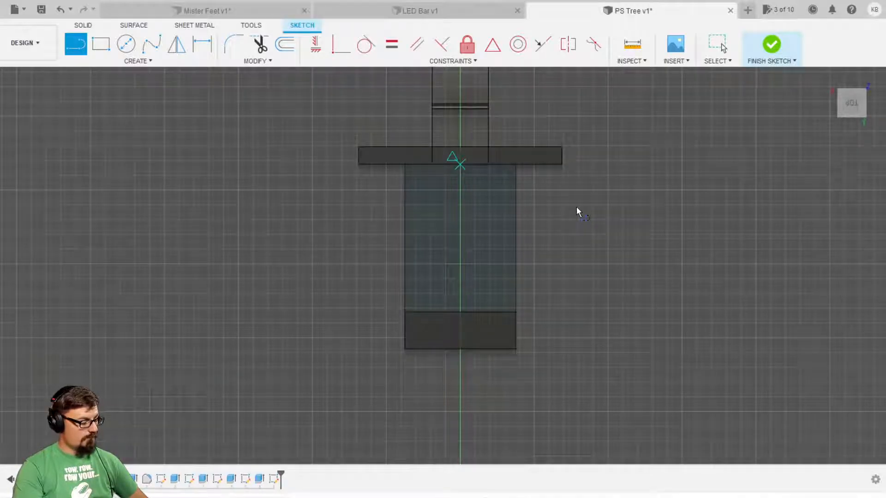
key("Escape")
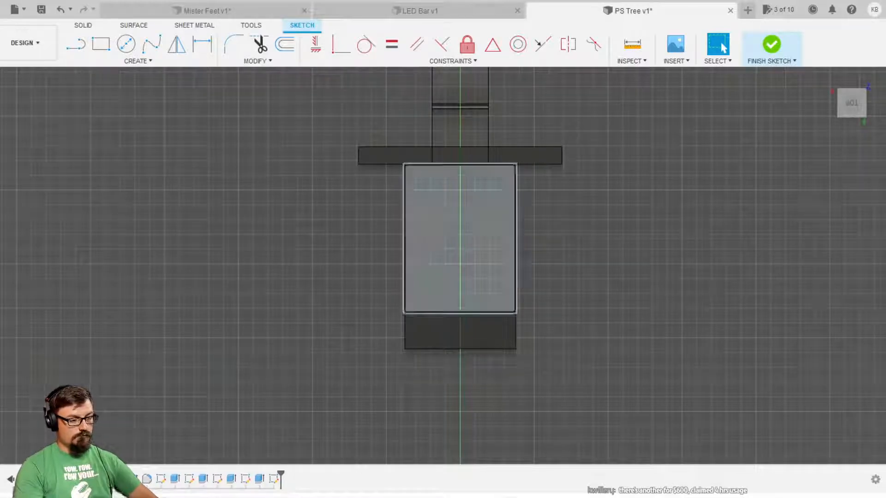
key("l")
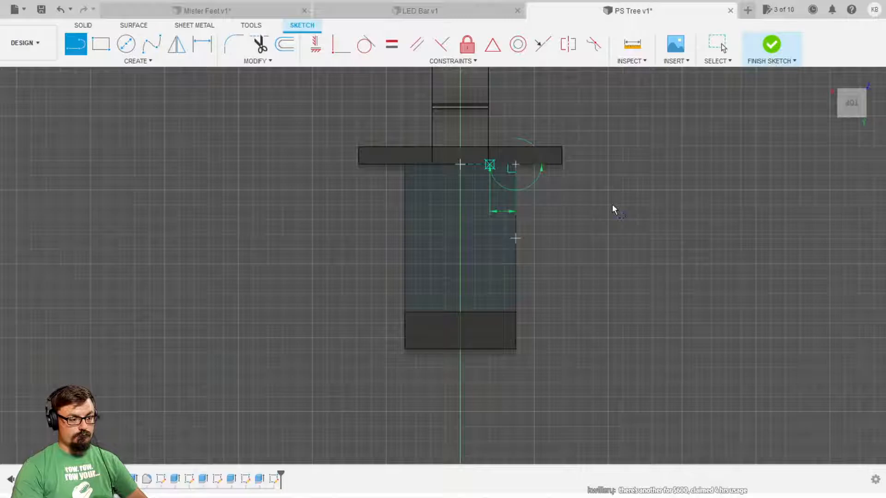
key("BackSpace")
key("BackSpace")
type("875")
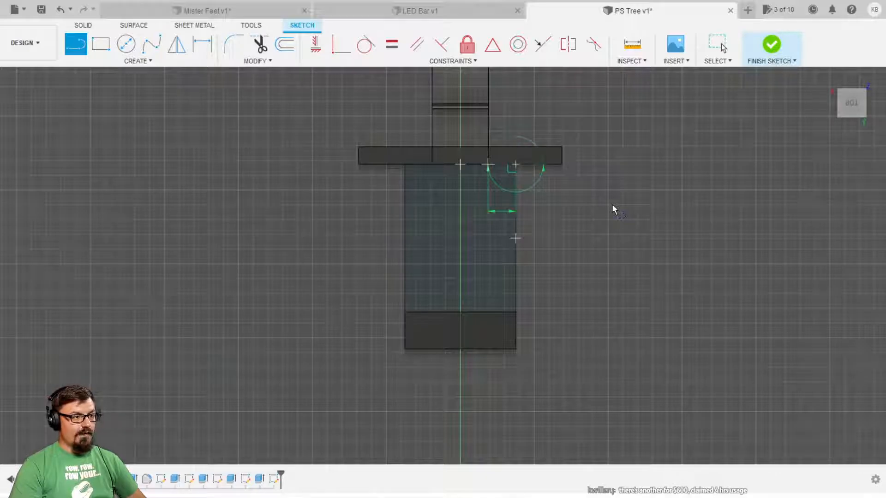
key("Escape")
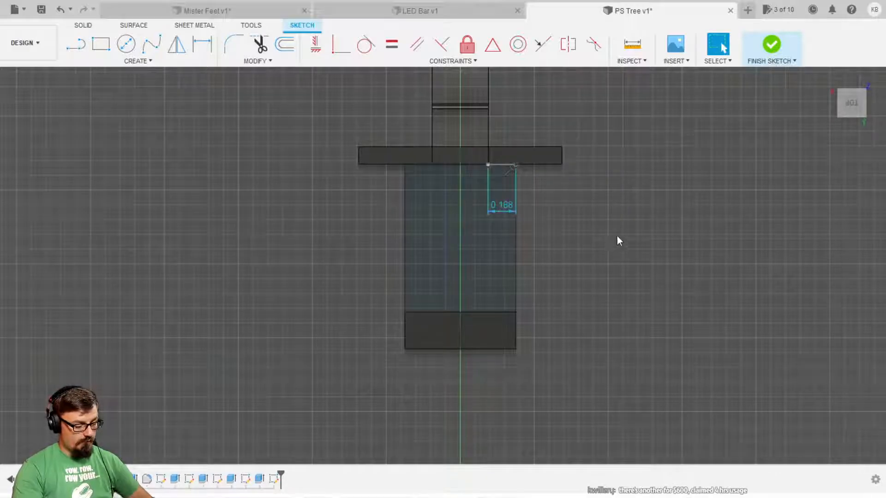
key("l")
left_click(488, 164)
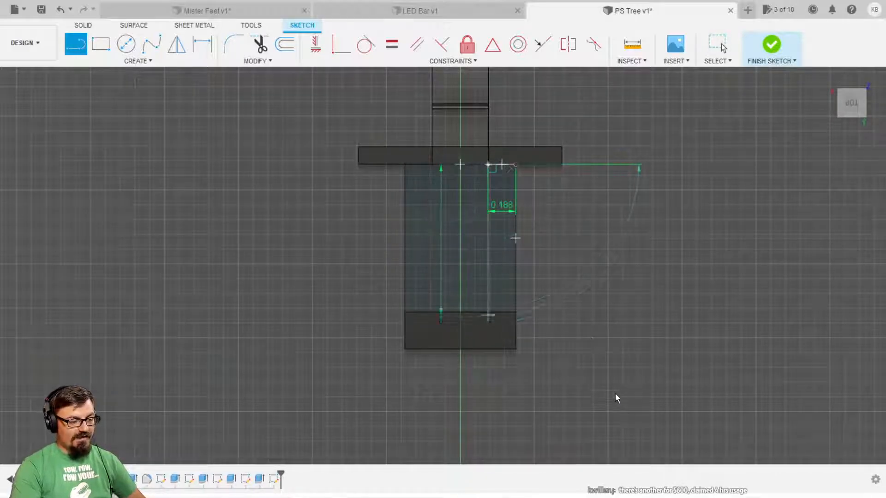
key("Return")
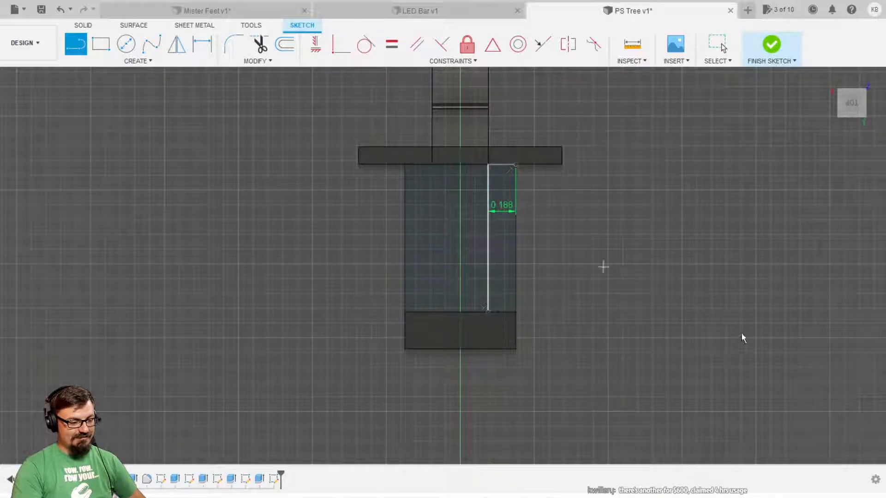
Draw a matching 0.188 line inward from the opposite corner at the upright, with a perpendicular line from its end to the rear post
left_click(404, 164)
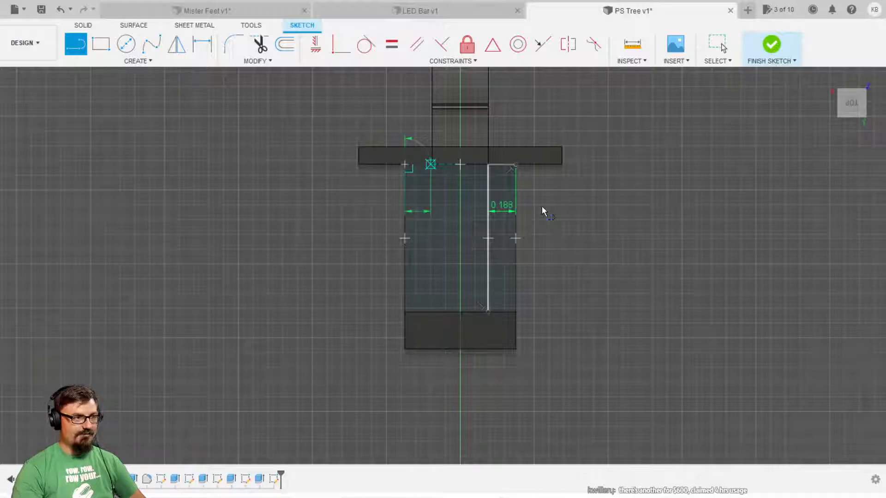
type(".188")
key("Return")
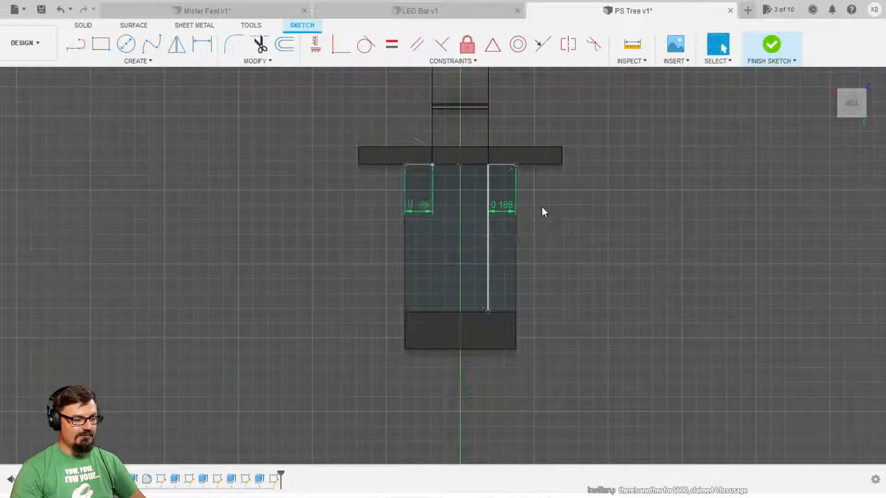
key("l")
left_click(432, 164)
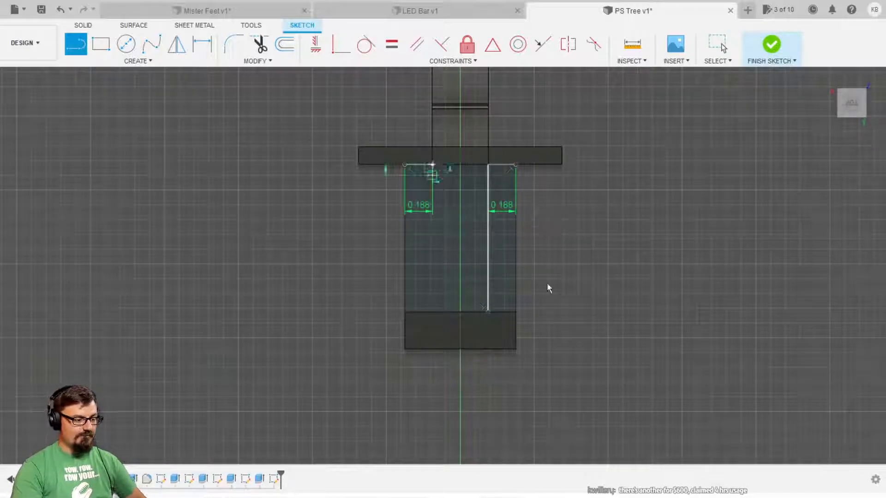
key("Escape")
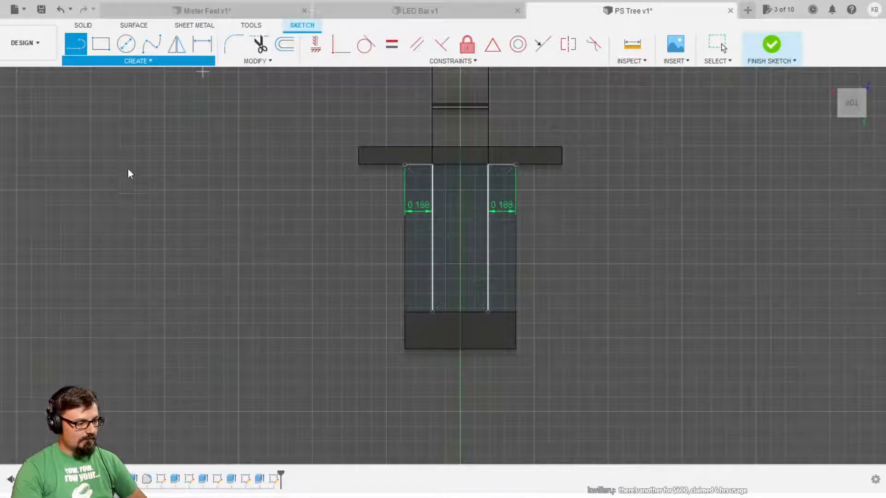
key("Escape")
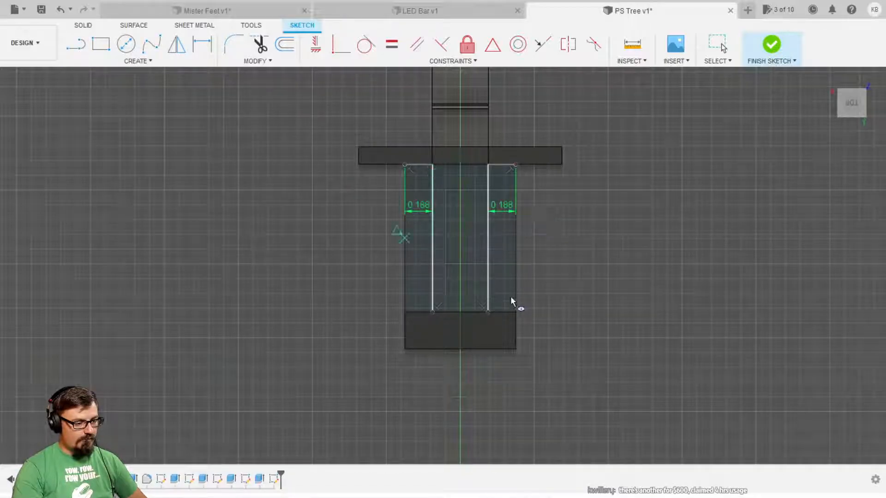
Draw an ellipse centred on the midpoint of the block's side edge, spanning the edge's length and reaching the inner line
left_click(508, 208)
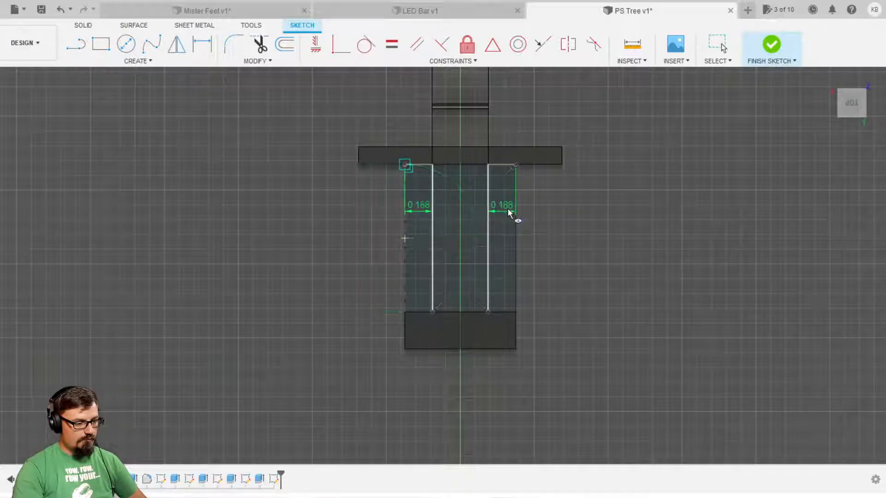
left_click(543, 297)
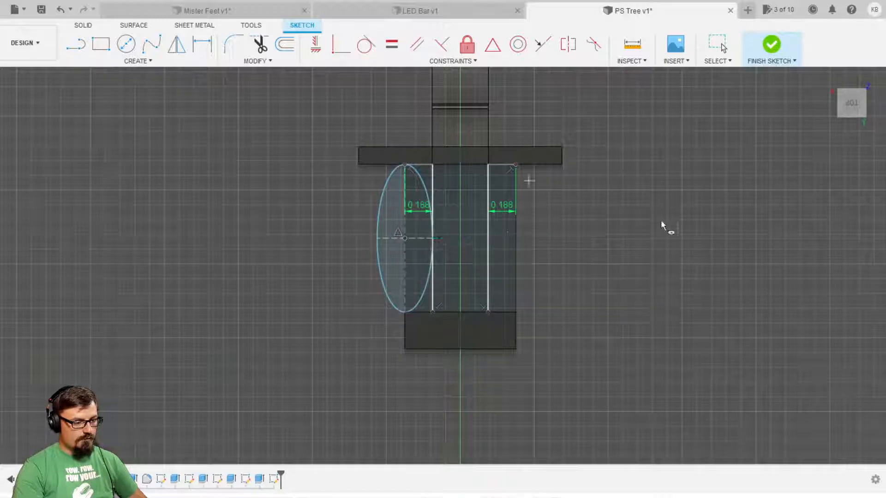
left_click(515, 164)
left_click(515, 312)
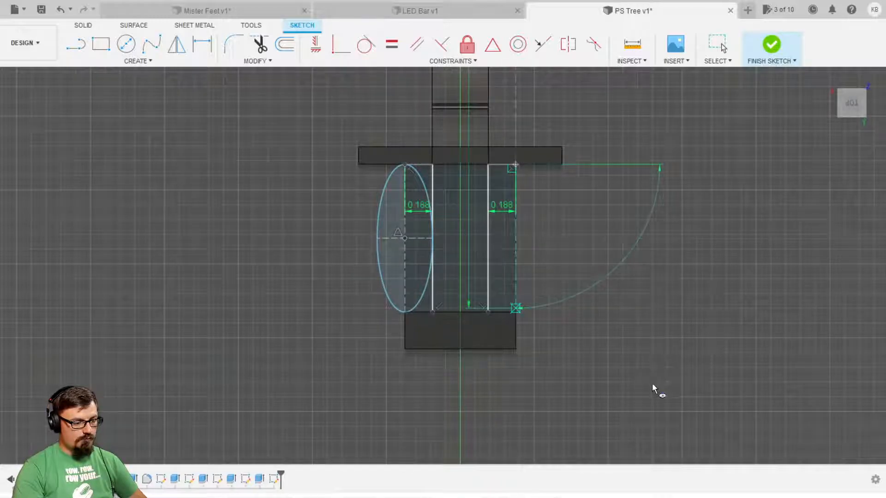
left_click(488, 238)
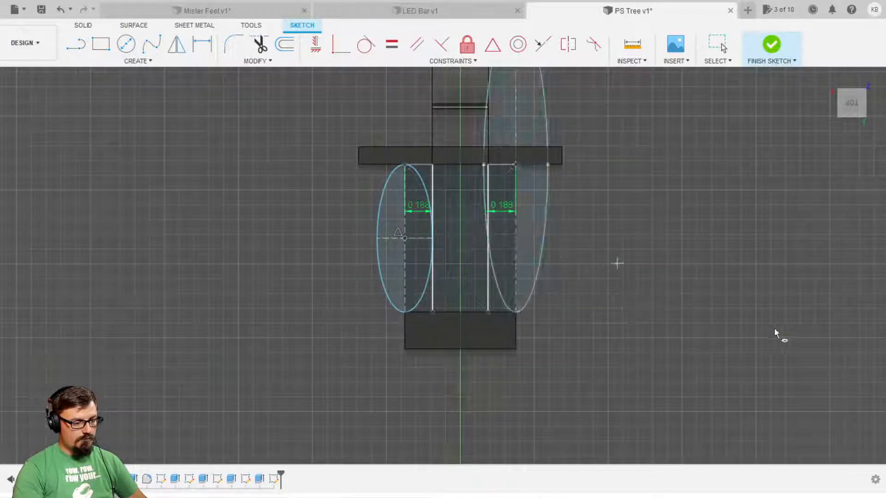
key("Escape")
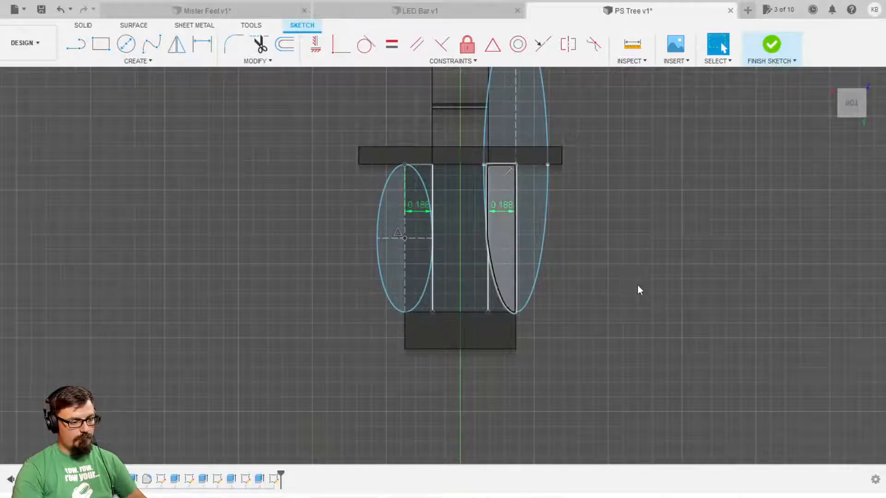
key("ctrl+z")
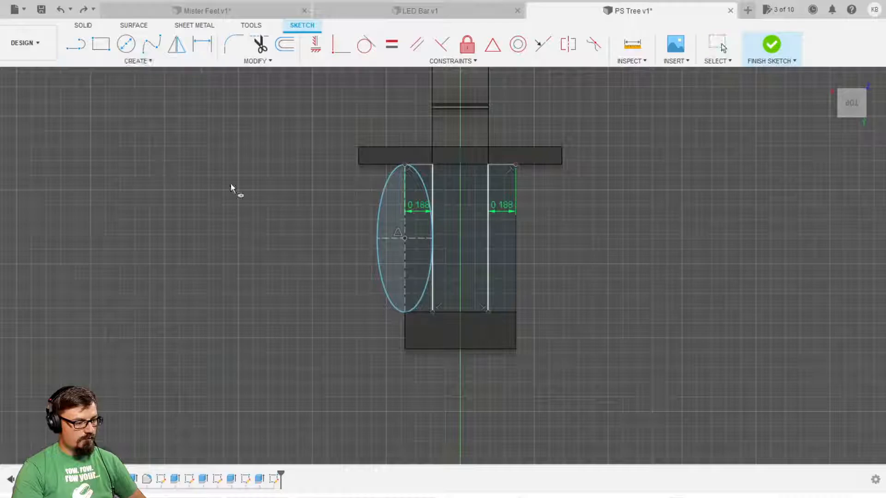
Draw a matching ellipse centred on the opposite side edge's midpoint, through its corner at the upright and reaching the inner line
left_click(515, 238)
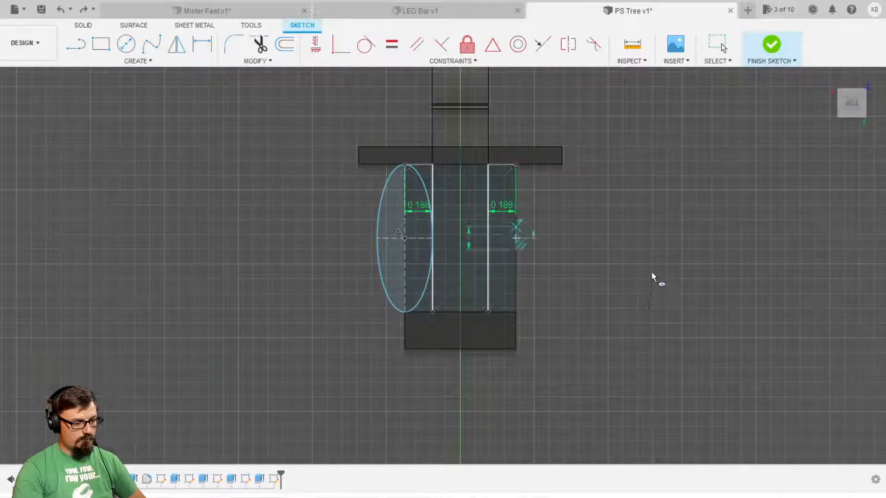
left_click(515, 164)
left_click(488, 238)
scroll(545, 259, "up", 5)
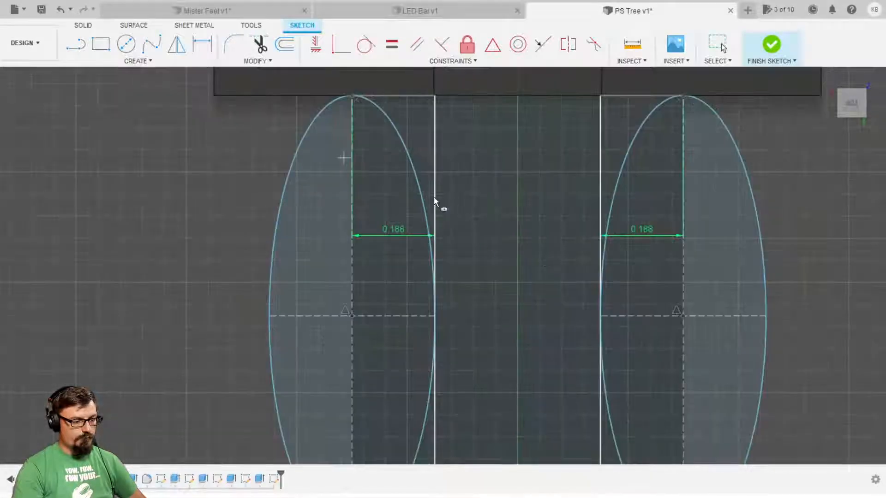
key("Escape")
Extrude the inner halves of both ellipses down by about 0.36 as a cut through the block's full thickness
left_click(475, 222)
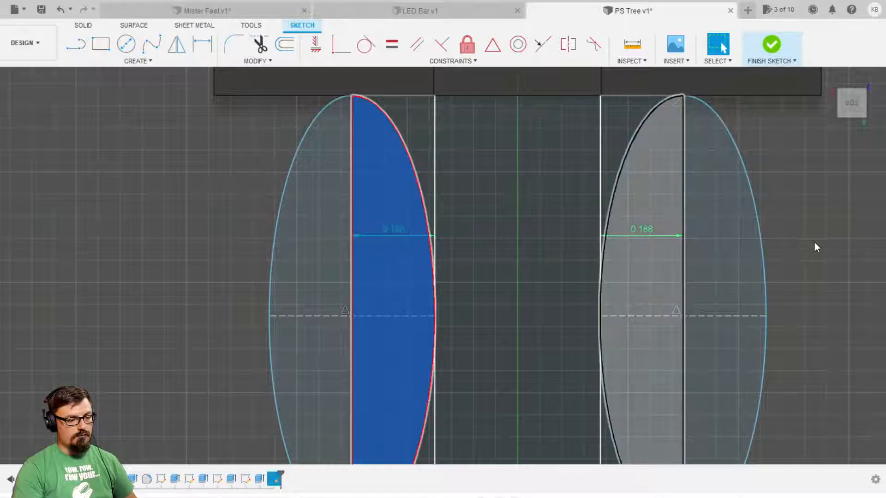
left_click(810, 250, "ctrl")
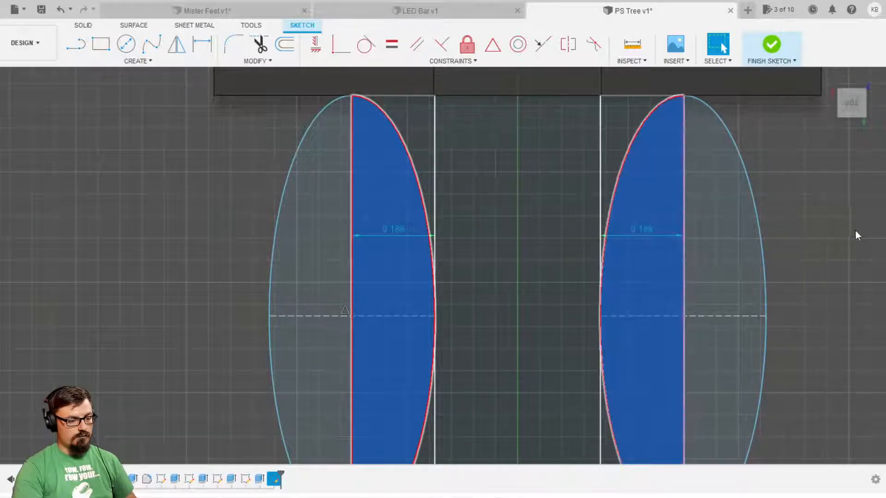
key("e")
left_click(852, 103)
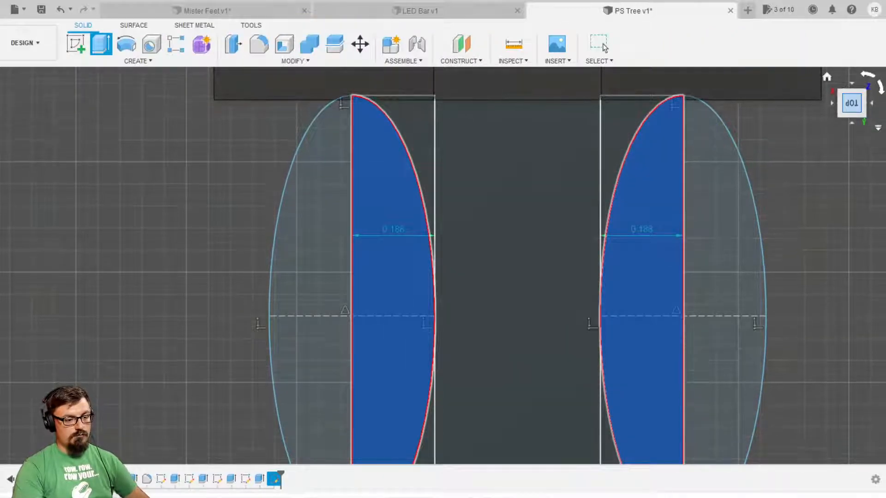
left_click(831, 103)
left_click_drag(550, 397, 411, 393)
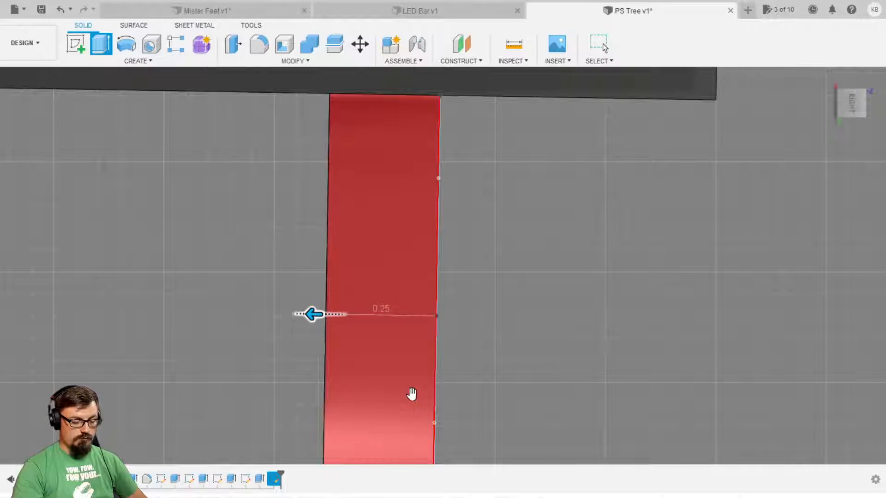
type("-.75")
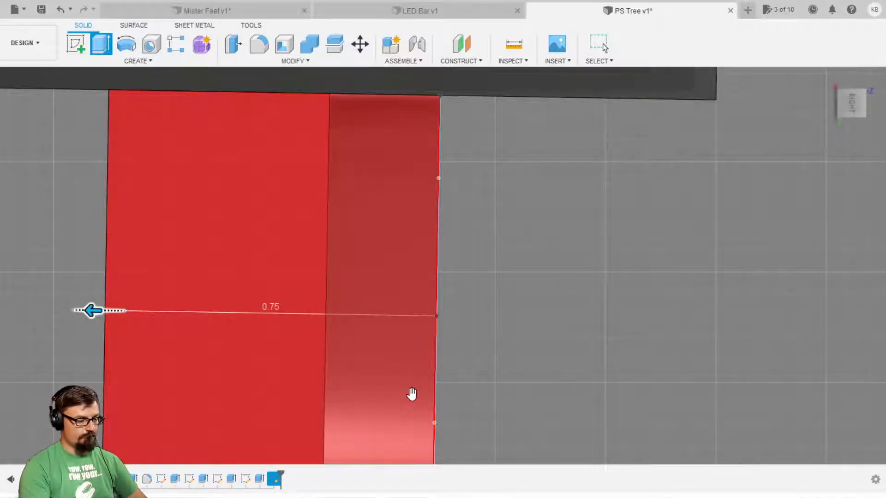
left_click_drag(117, 388, 414, 384)
scroll(415, 383, "down", 5)
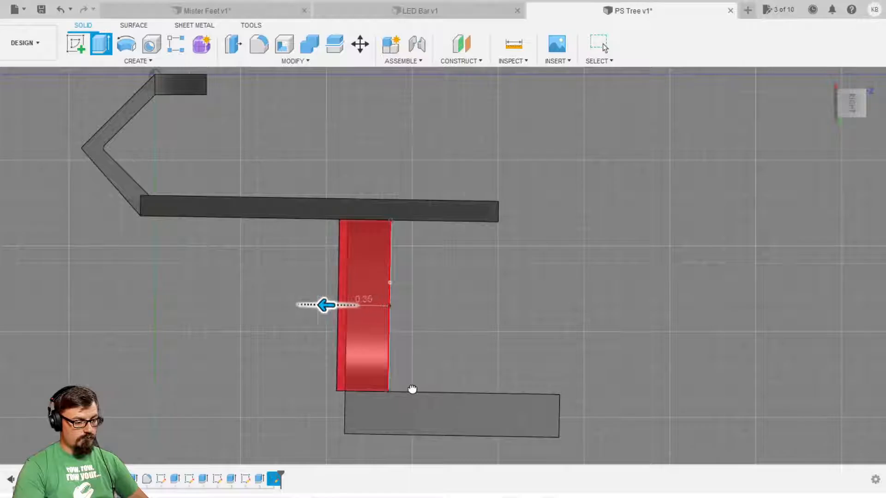
key("Return")
Examine the curved side cutouts of the block between the upright and the rear post
middle_click_drag(410, 391, 673, 355, "shift")
middle_click_drag(535, 340, 599, 253, "shift")
middle_click_drag(641, 298, 535, 279, "shift")
left_click(603, 44)
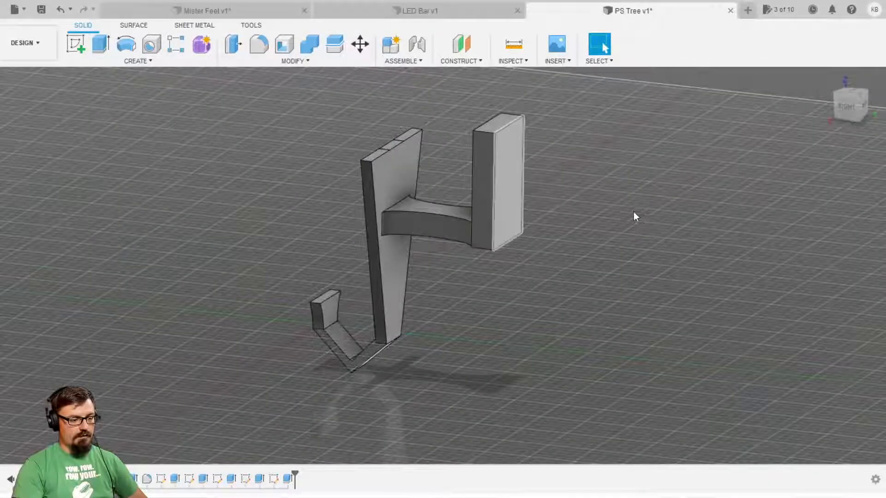
scroll(634, 222, "up", 3)
scroll(633, 238, "up", 2)
scroll(617, 253, "up", 1)
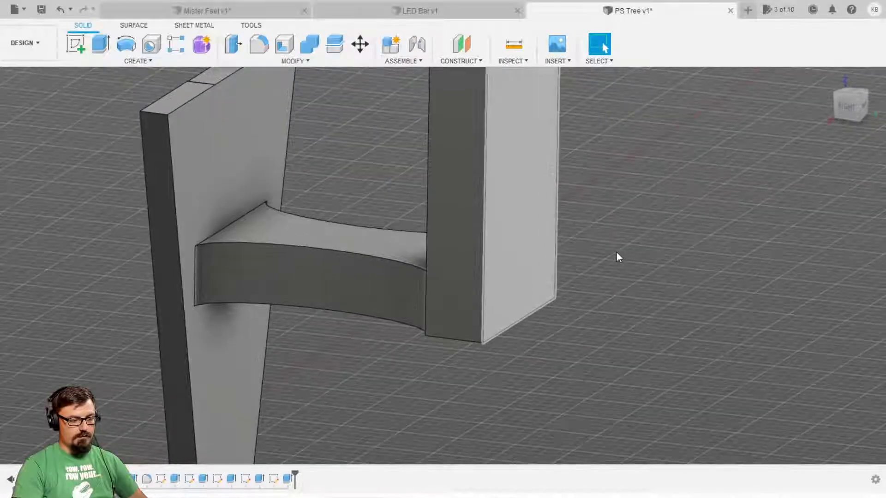
scroll(618, 256, "down", 3)
Sketch an ellipse centred on the rear post's back face, spanning the face's full height and width
left_click(848, 106)
left_click(871, 102)
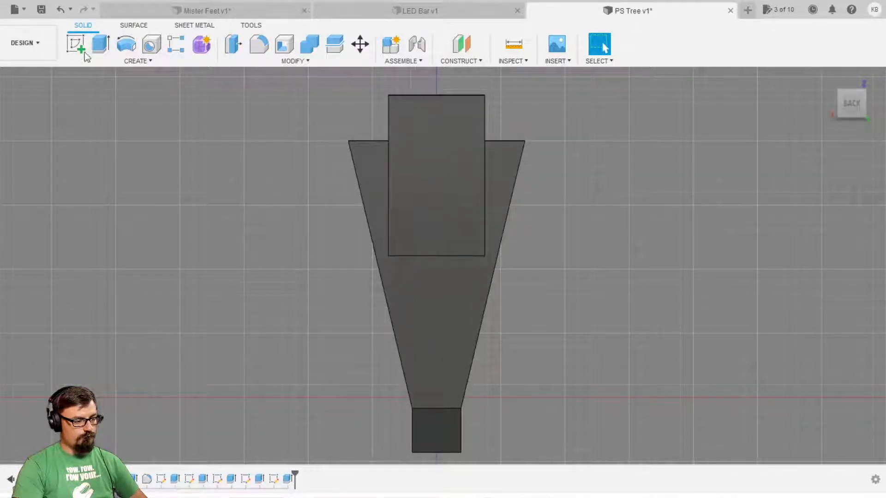
left_click(75, 43)
left_click(436, 175)
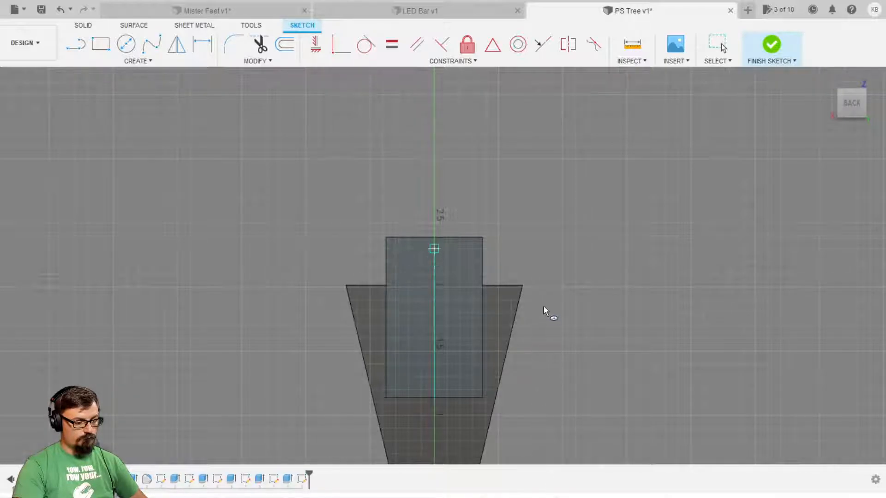
left_click(546, 395)
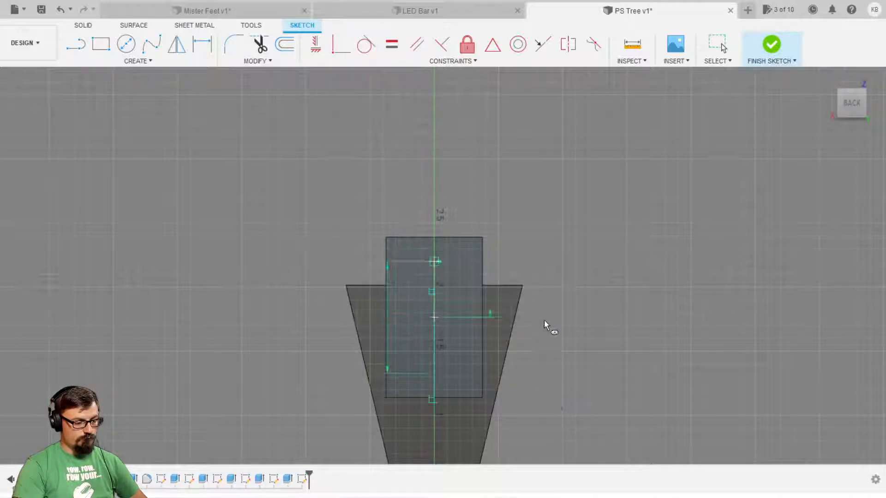
left_click(606, 394)
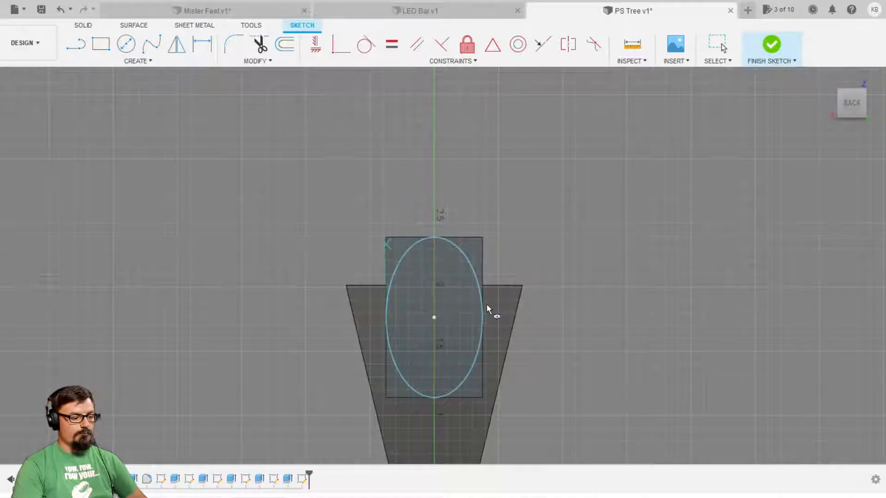
scroll(488, 314, "up", 1)
key("Escape")
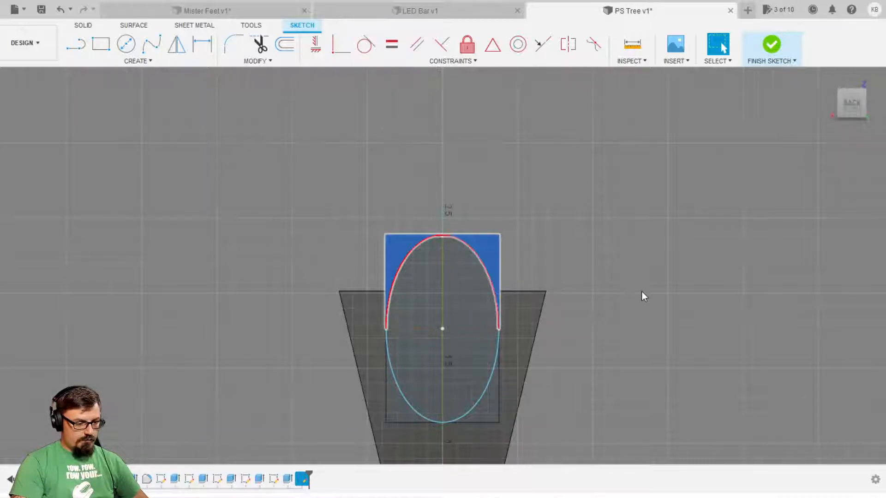
Cut the upper corner areas outside the ellipse through the rear post to round its top
key("e")
left_click_drag(694, 339, 542, 345)
key("Return")
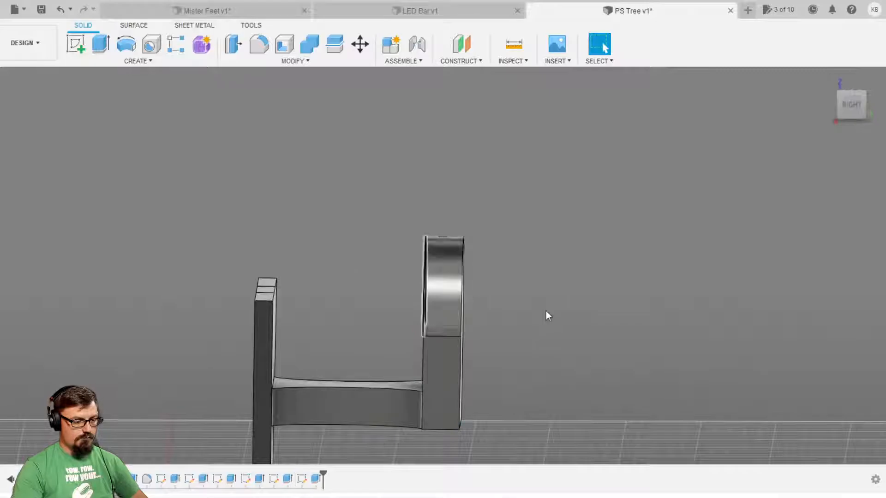
Examine the rounded rear post against the flared upright from the front and the back
scroll(549, 314, "down", 3)
middle_click_drag(668, 369, 664, 456, "shift")
middle_click_drag(731, 319, 771, 309, "shift")
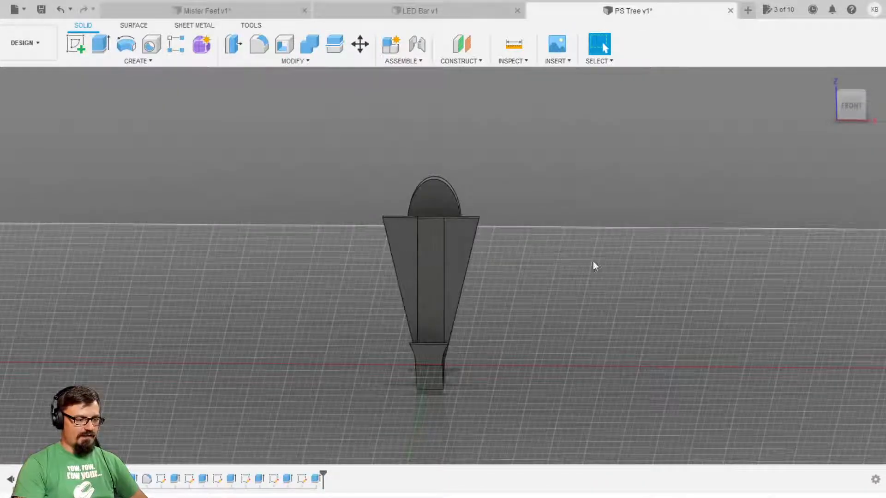
middle_click_drag(743, 270, 560, 293, "shift")
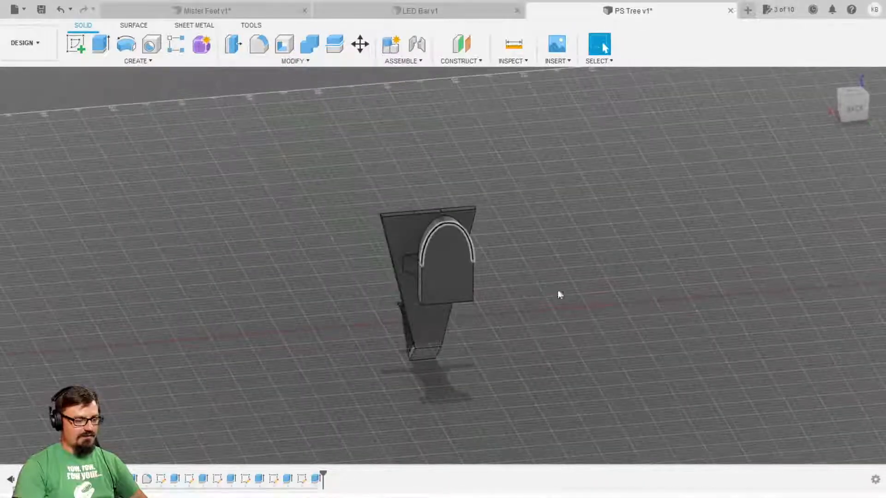
scroll(578, 320, "down", 3)
scroll(576, 322, "up", 5)
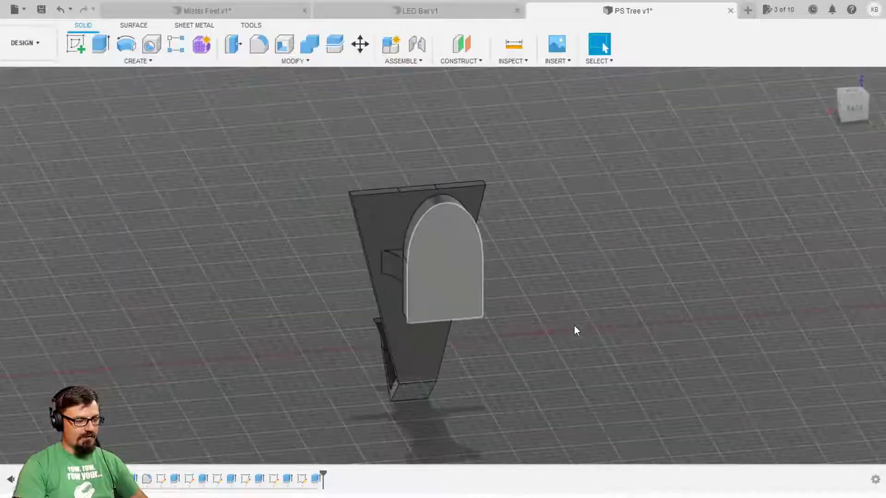
middle_click_drag(574, 325, 480, 357, "shift")
Undo the corner cut, the ellipse and the sketch on the rear post's back face
key("ctrl+z")
key("ctrl+z")
key("ctrl+z")
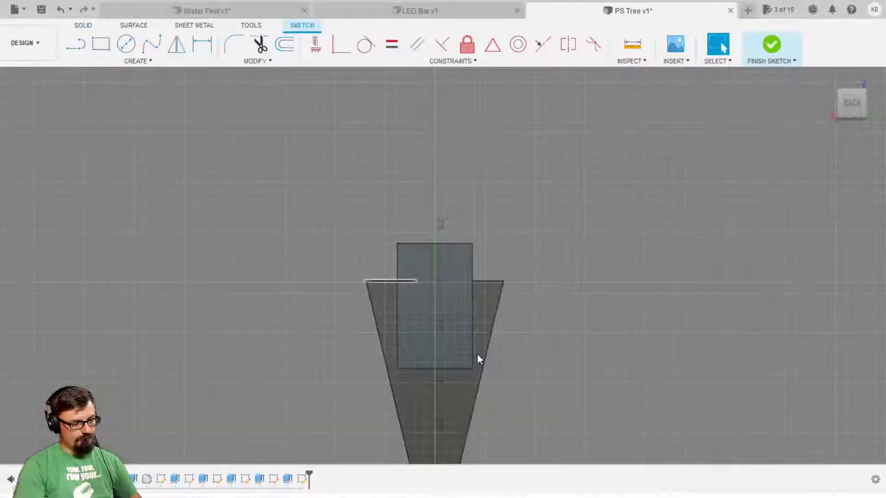
middle_click_drag(444, 316, 508, 332, "shift")
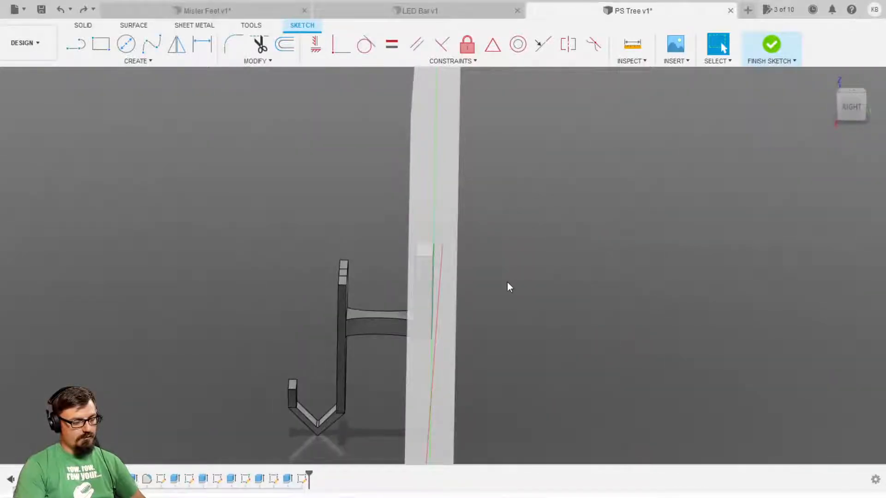
key("ctrl+z")
Examine the whole hook model from the front, the side and below
scroll(562, 378, "down", 3)
middle_click_drag(495, 416, 595, 423, "shift")
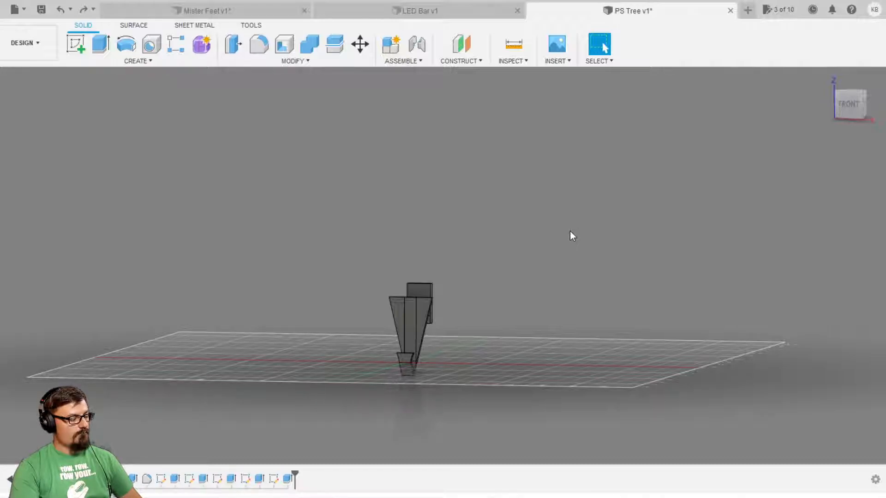
middle_click_drag(624, 210, 732, 278, "shift")
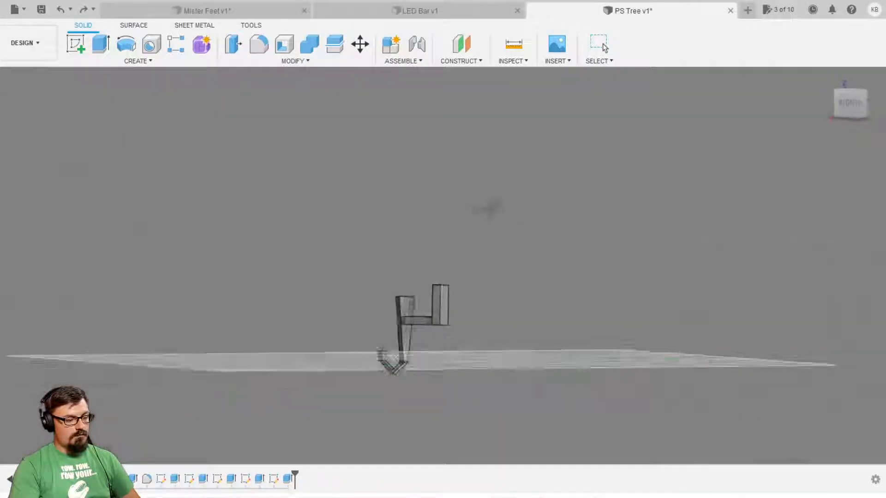
middle_click_drag(485, 203, 634, 403, "shift")
scroll(538, 409, "up", 3)
scroll(552, 409, "down", 2)
middle_click_drag(552, 407, 541, 321)
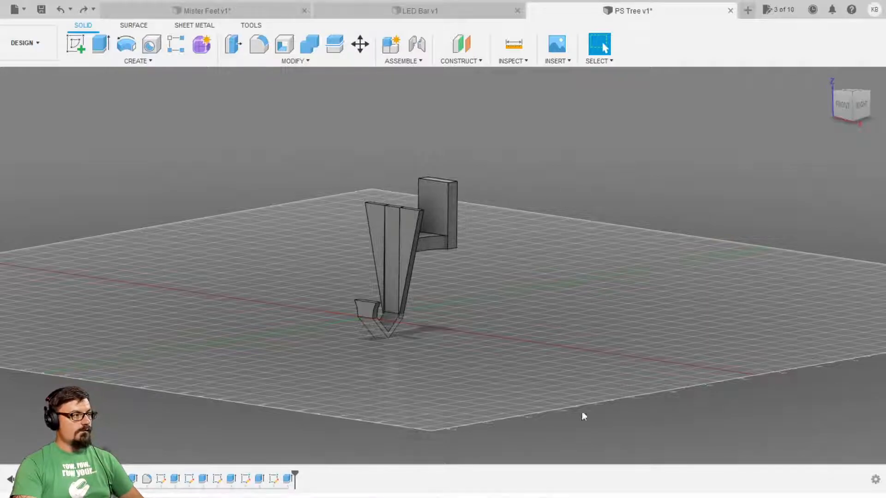
middle_click_drag(503, 289, 603, 290, "shift")
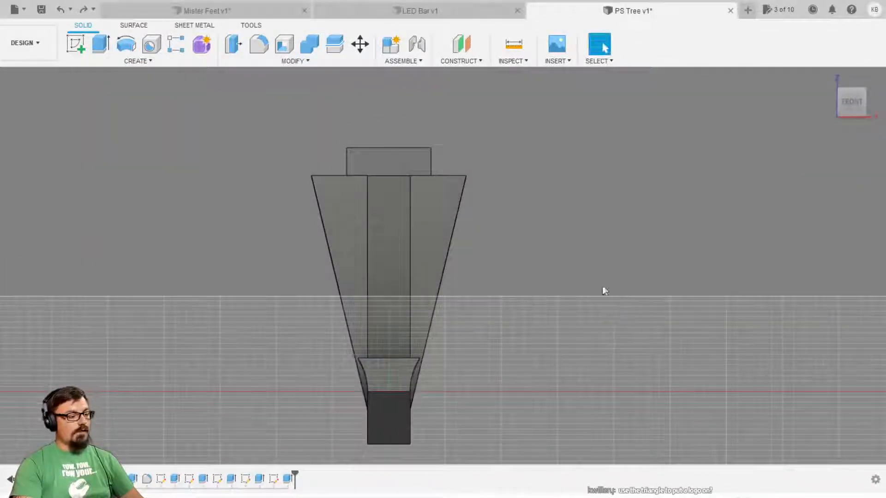
left_click(482, 259)
scroll(669, 350, "down", 2)
middle_click_drag(662, 350, 602, 359, "shift")
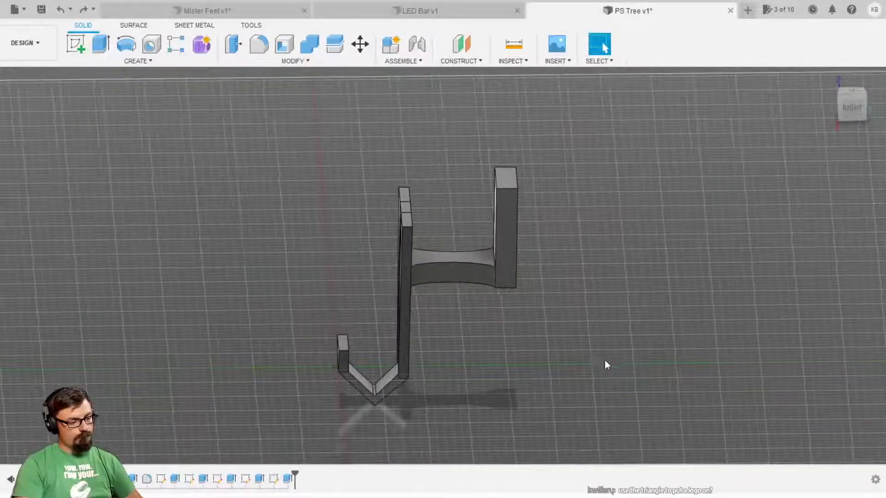
middle_click_drag(576, 390, 527, 367, "shift")
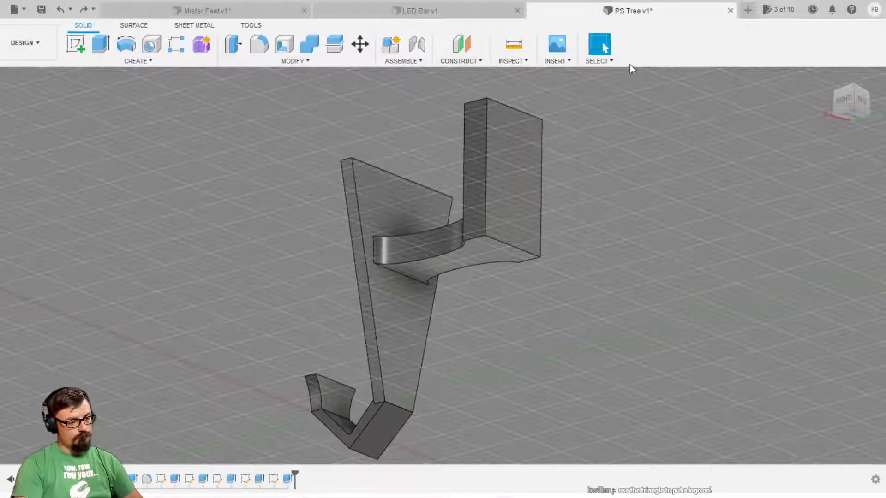
Measure the angle between the upright's rear face and the underside of the connecting block
left_click(513, 44)
left_click(408, 339)
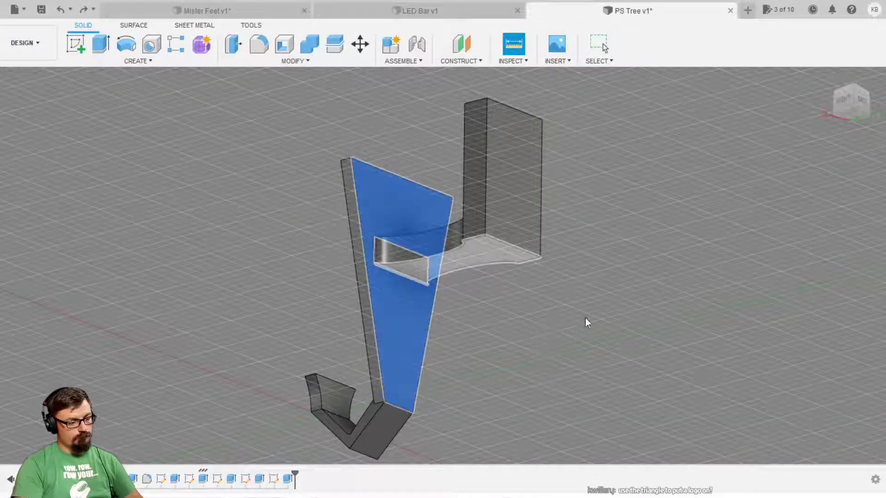
left_click(526, 255)
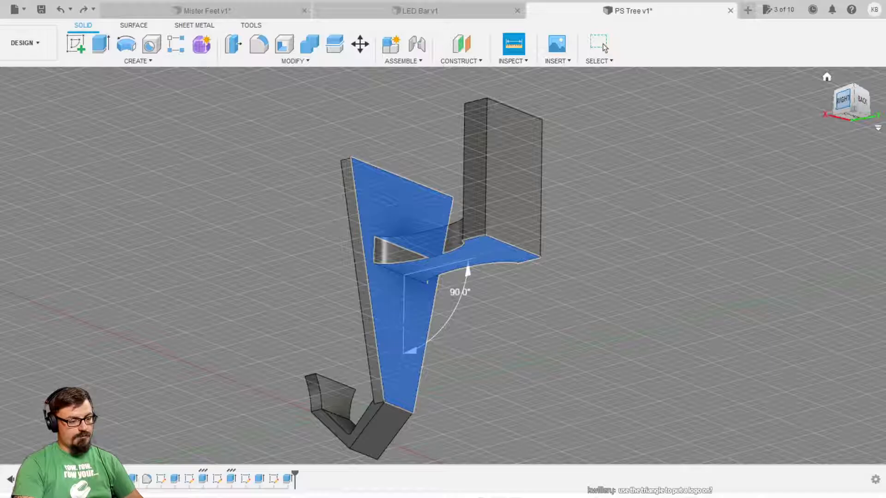
Examine the hook's side profile, its rear face and its shape from obliquely above
left_click(842, 100)
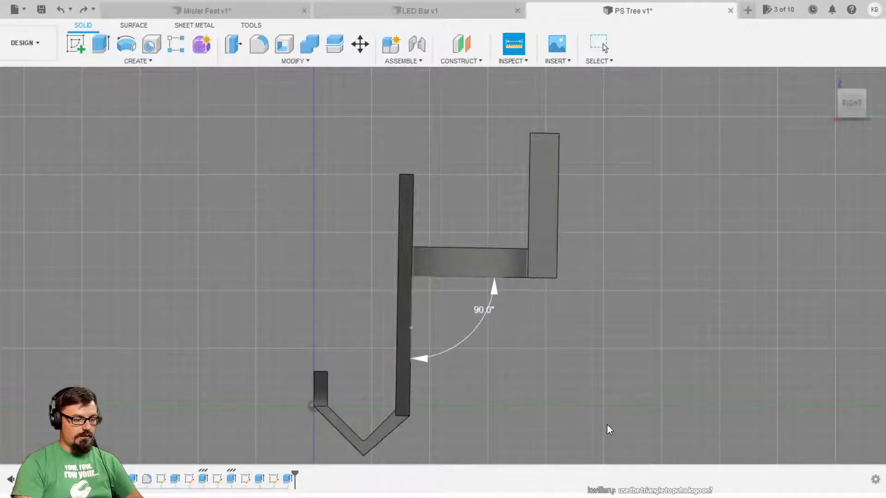
scroll(607, 429, "down", 3)
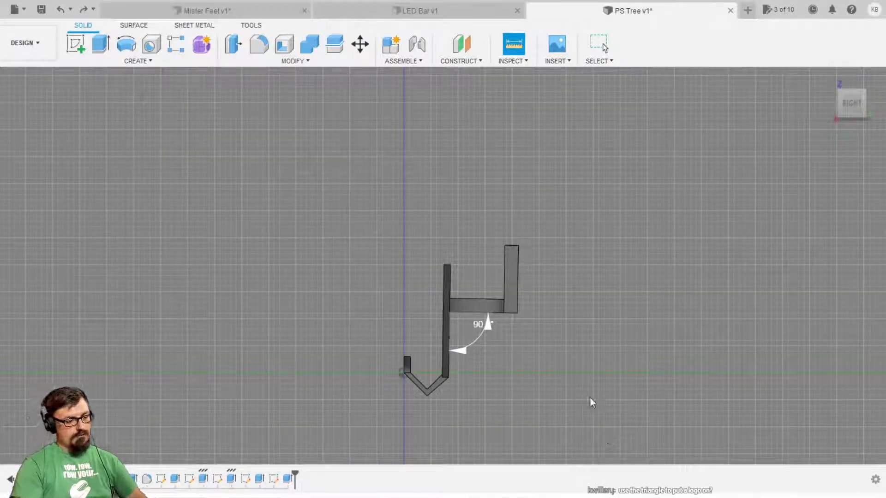
scroll(589, 398, "up", 3)
middle_click_drag(647, 470, 856, 358, "shift")
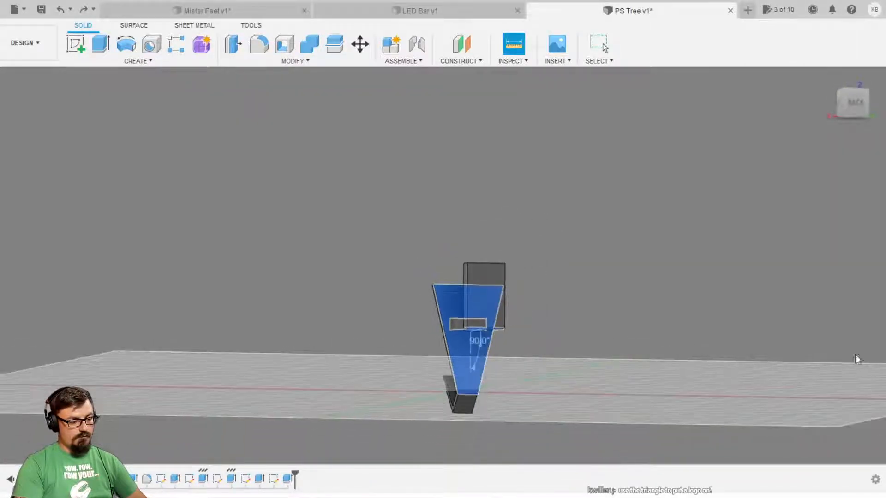
middle_click_drag(684, 424, 725, 363, "shift")
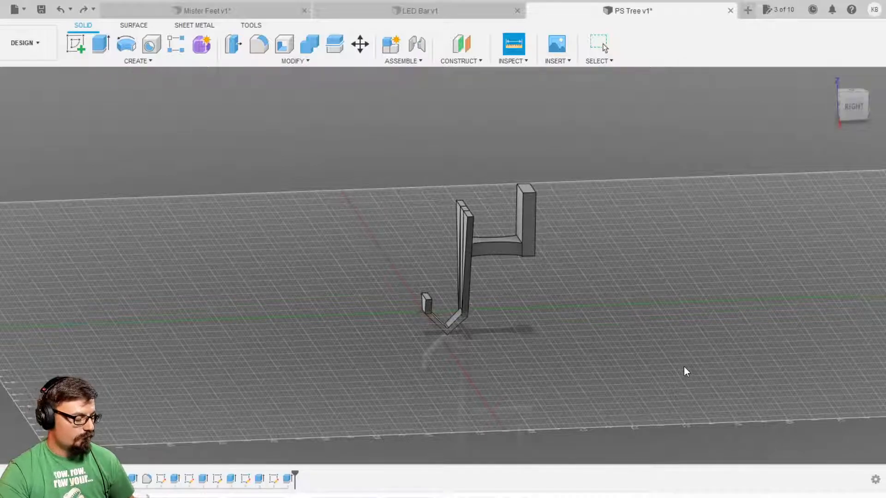
middle_click_drag(660, 328, 631, 270, "shift")
key("i")
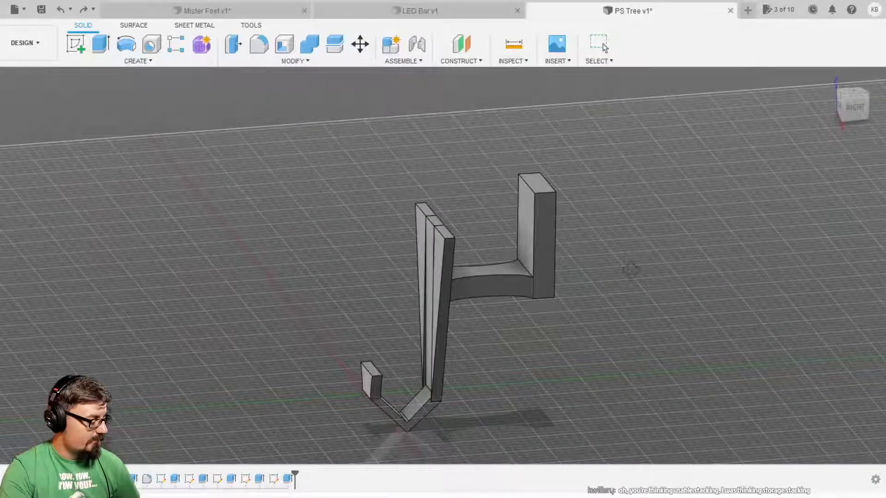
key("i")
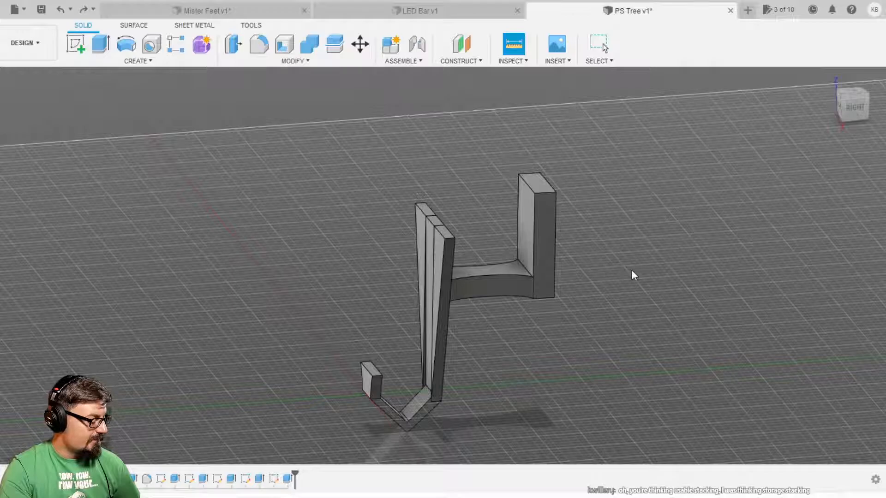
Examine the hook's V-shaped tip, flared upright and rear post from both sides and the front
scroll(633, 271, "up", 3)
scroll(639, 278, "down", 1)
scroll(640, 283, "down", 1)
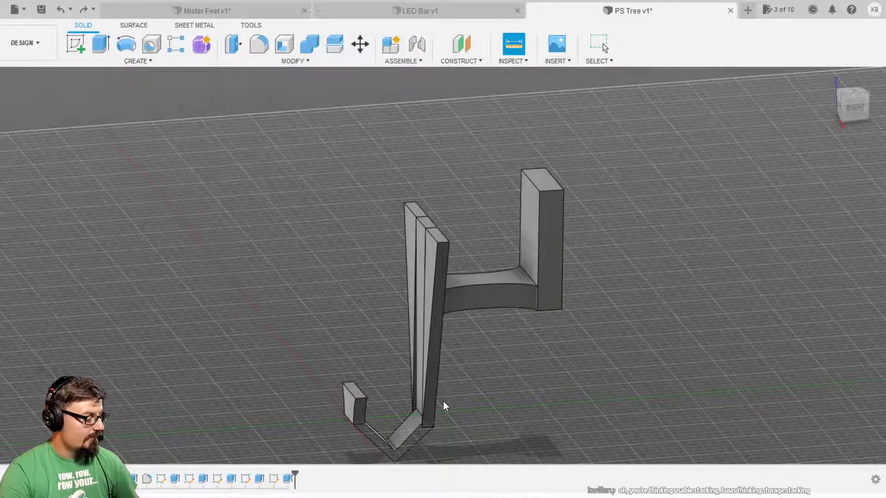
scroll(443, 400, "down", 3)
scroll(438, 395, "up", 2)
middle_click_drag(433, 395, 427, 339)
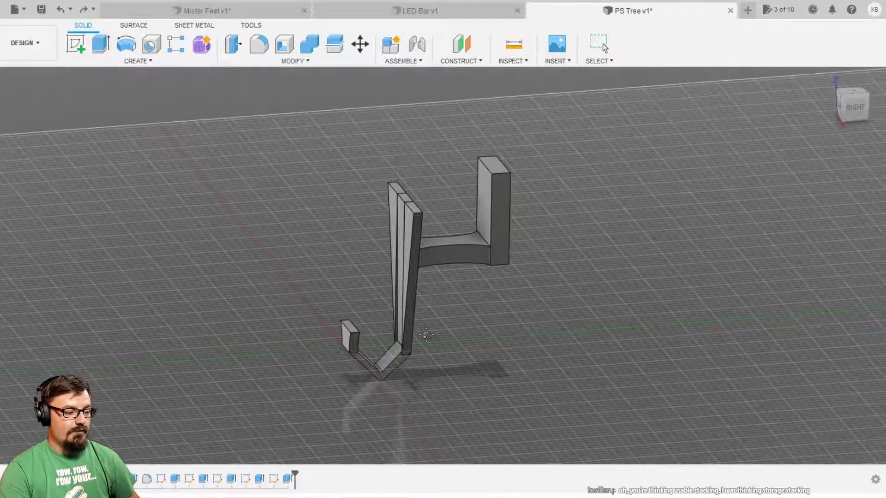
middle_click_drag(416, 371, 633, 392, "shift")
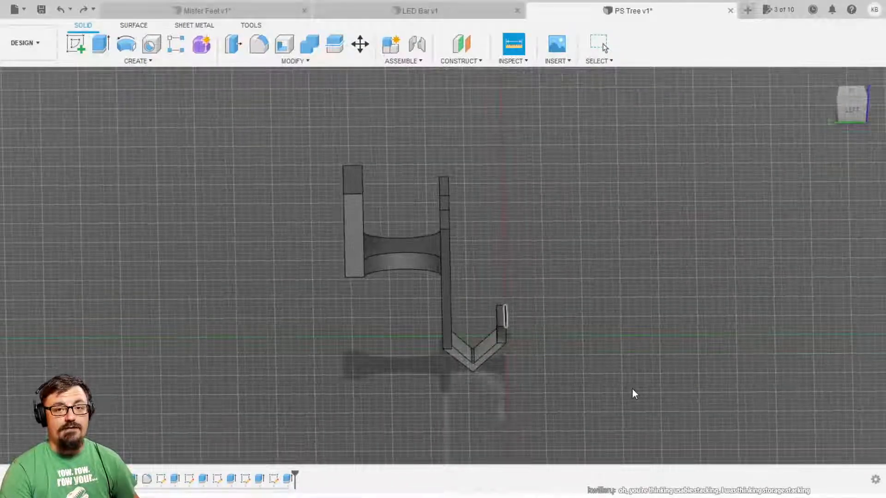
middle_click_drag(449, 229, 370, 209, "shift")
middle_click_drag(491, 256, 496, 266, "shift")
key("i")
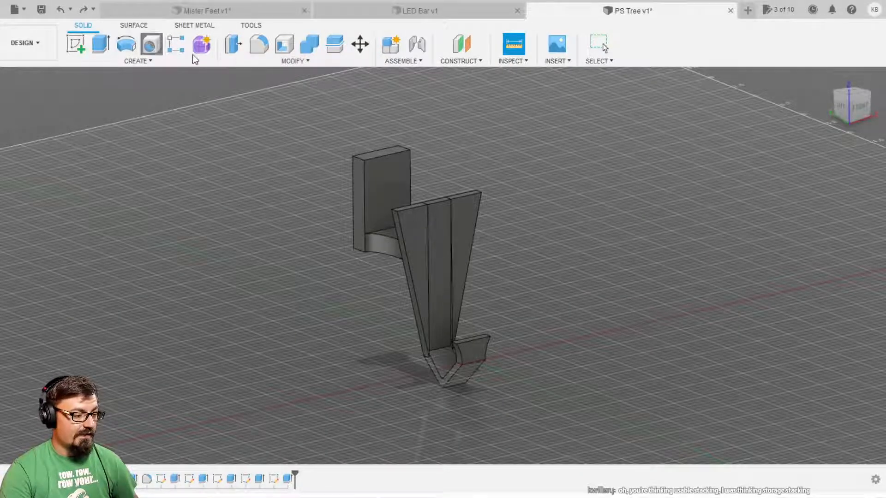
left_click(153, 44)
left_click(410, 187)
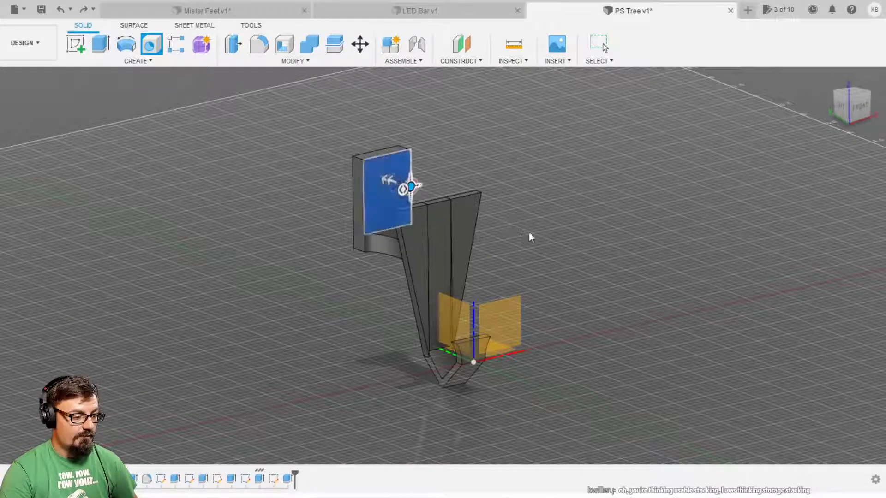
left_click(858, 107)
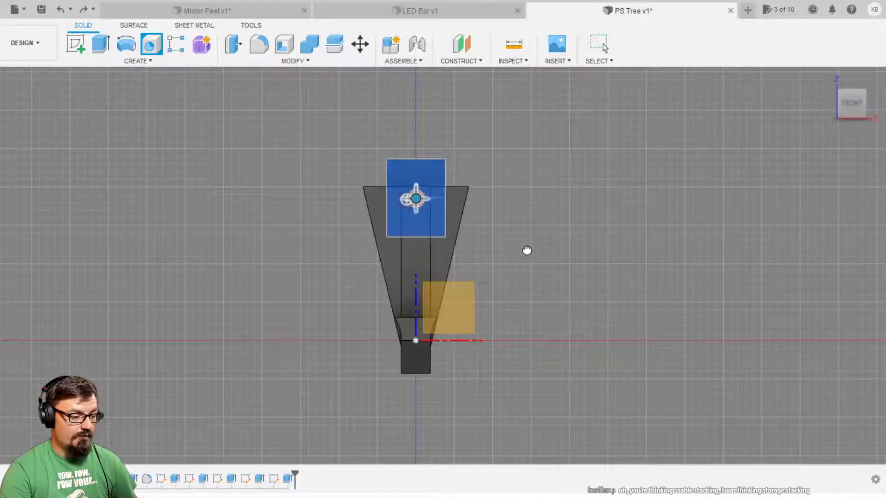
middle_click_drag(543, 213, 618, 251, "shift")
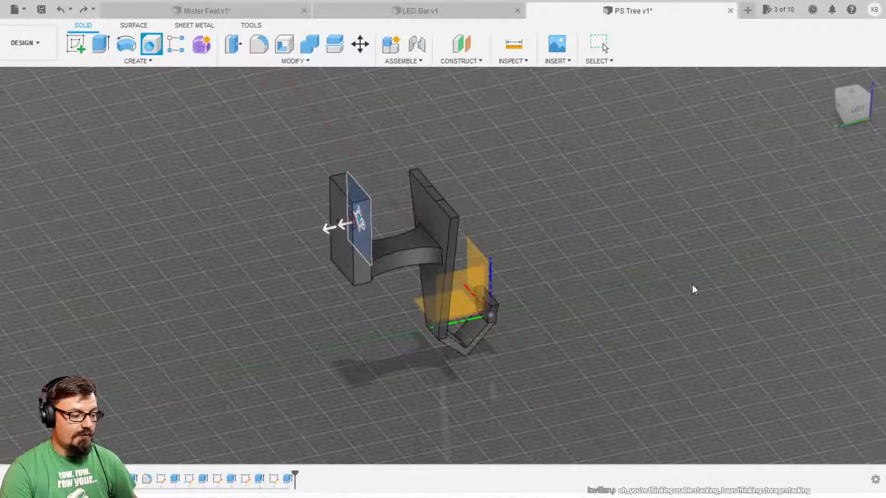
left_click(848, 319)
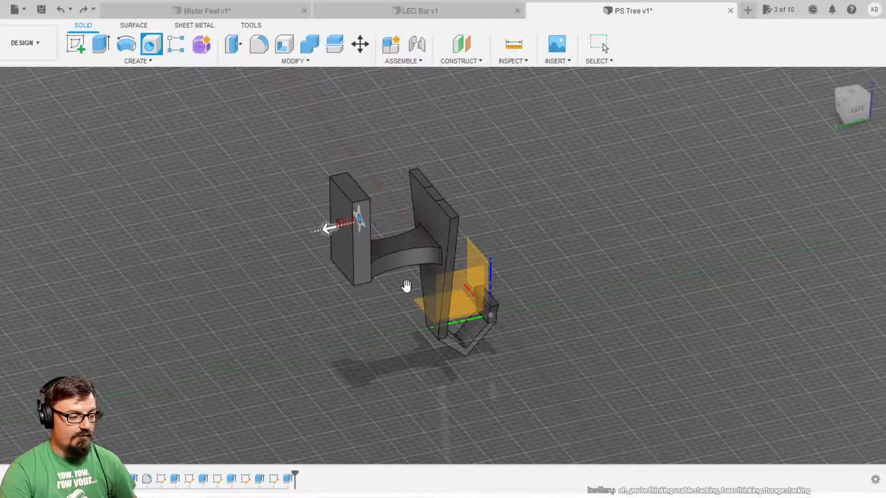
middle_click_drag(412, 285, 447, 283, "shift")
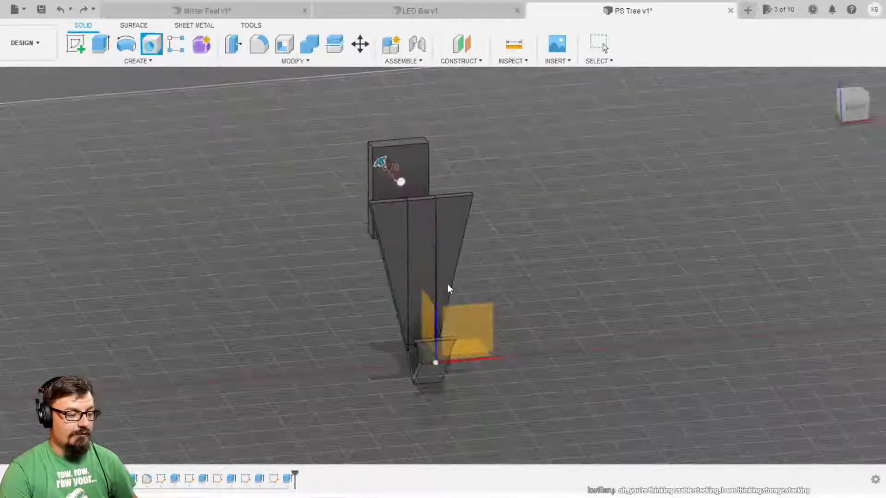
key("Escape")
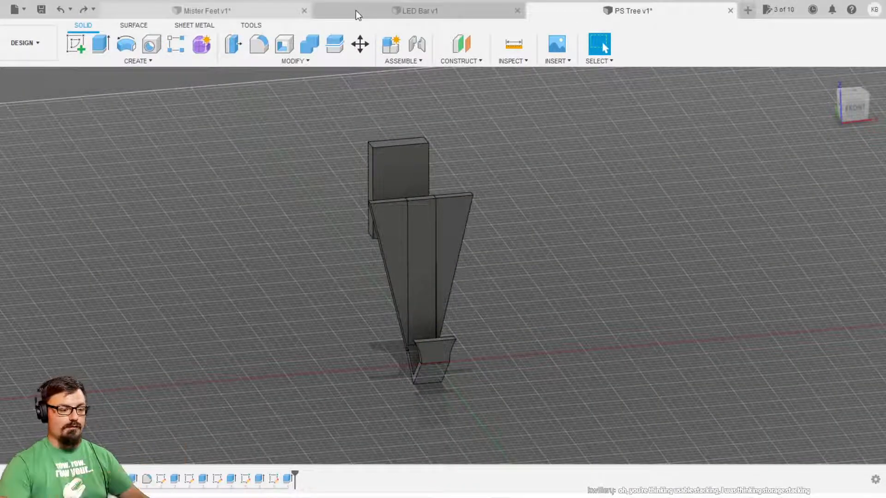
Examine the rear post and connecting block from behind and the flared upright straight from the front
middle_click_drag(595, 249, 505, 255, "shift")
middle_click_drag(438, 284, 567, 247, "shift")
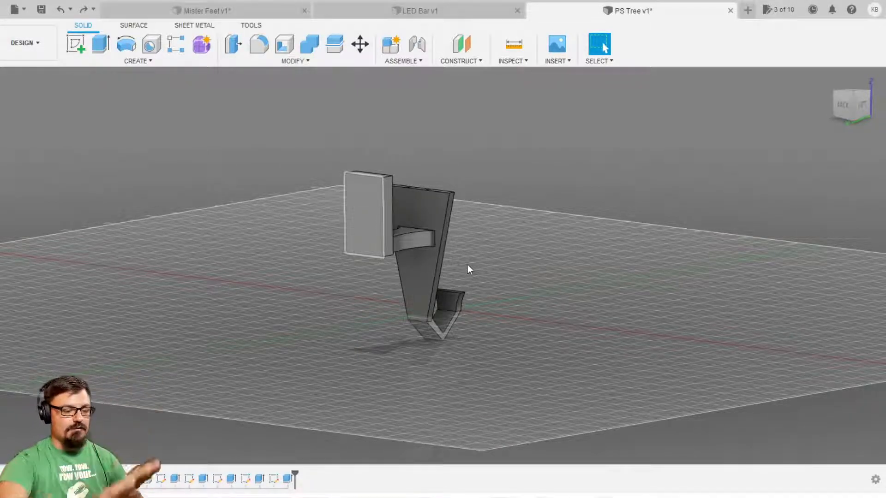
middle_click_drag(546, 283, 512, 314, "shift")
middle_click_drag(640, 336, 585, 322, "shift")
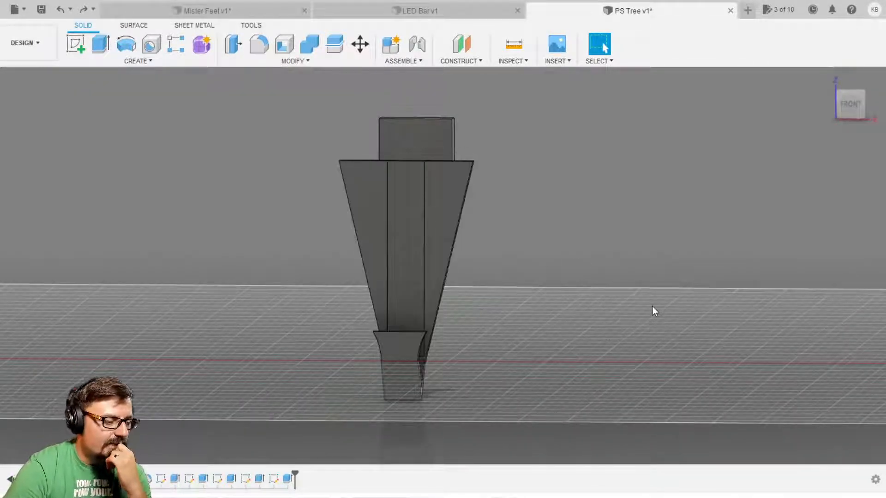
left_click(850, 104)
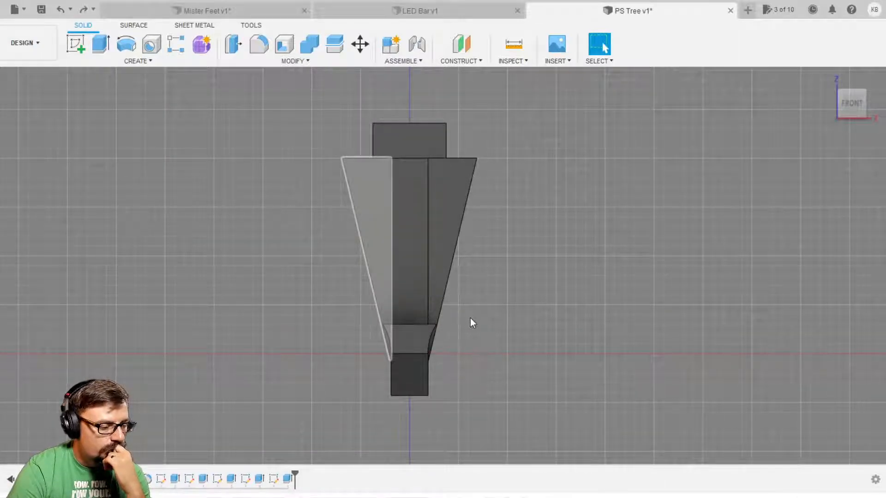
scroll(470, 317, "down", 2)
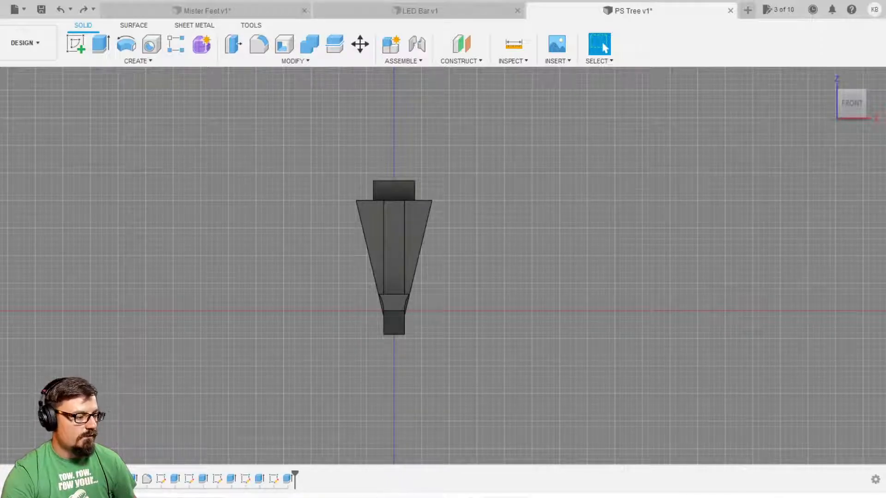
Insert the assembly3_step_copy controller model into the design, turned so its grips hang down and raised by about 3.50
left_click(2, 10)
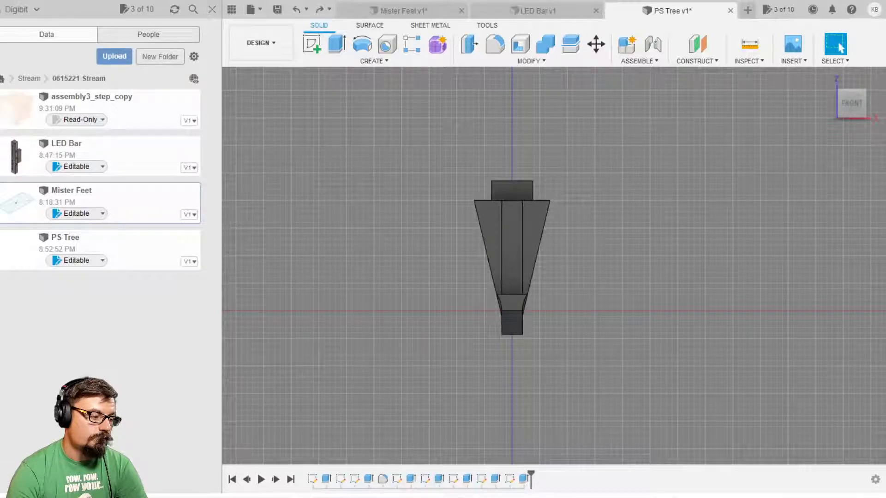
left_click_drag(171, 133, 578, 144)
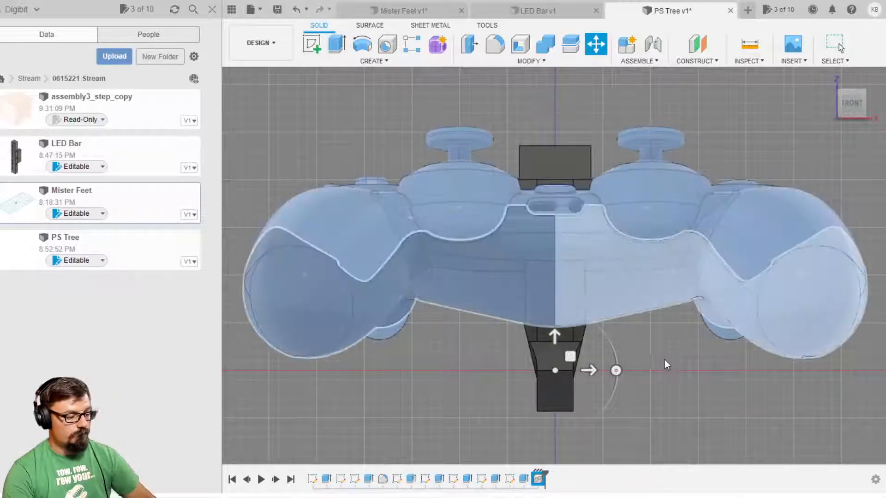
scroll(658, 364, "down", 5)
middle_click_drag(748, 368, 636, 358, "shift")
left_click_drag(717, 346, 635, 417)
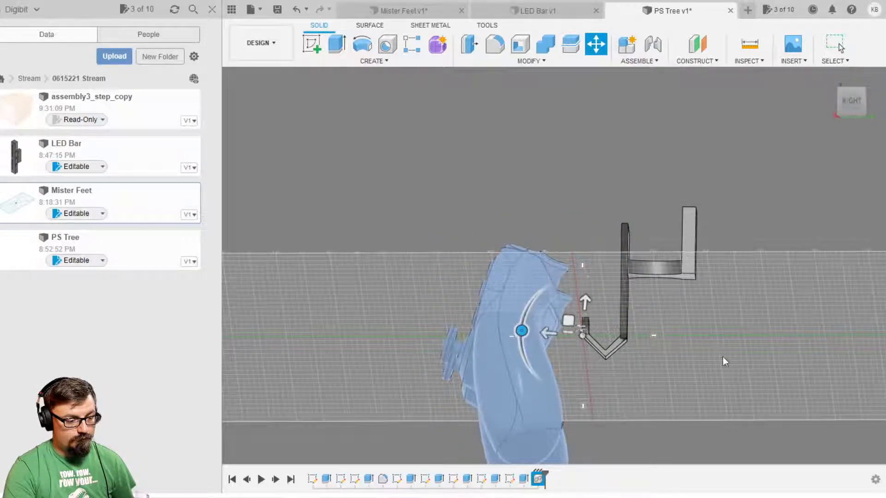
left_click_drag(756, 330, 773, 146)
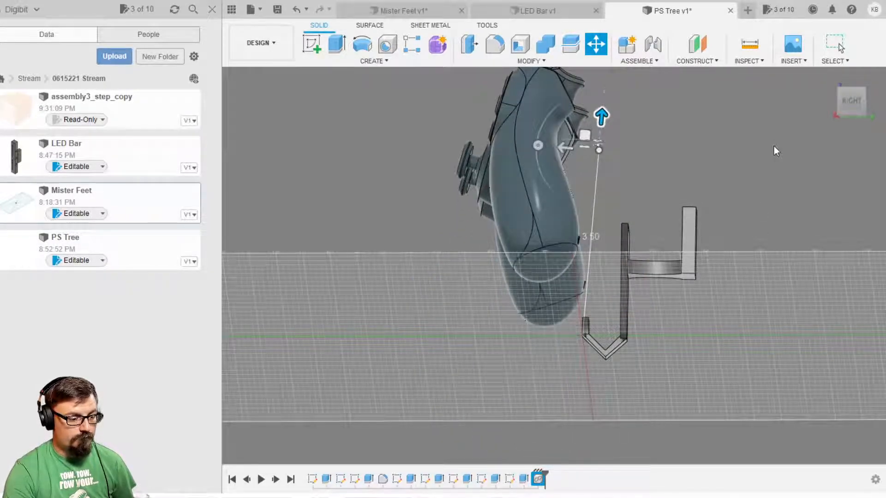
key("Return")
Join the controller model to the inner crease of the hook's V-shaped tip with a Joint
middle_click_drag(570, 334, 676, 225, "shift")
scroll(547, 184, "up", 3)
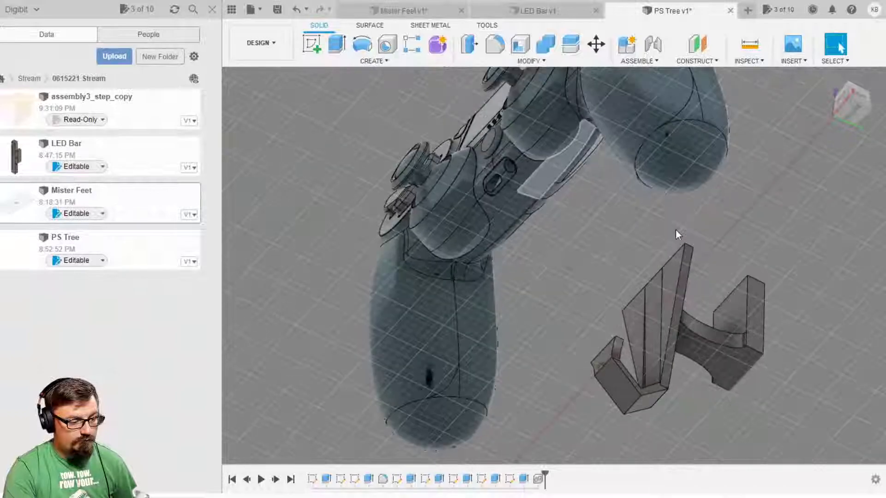
left_click(436, 382)
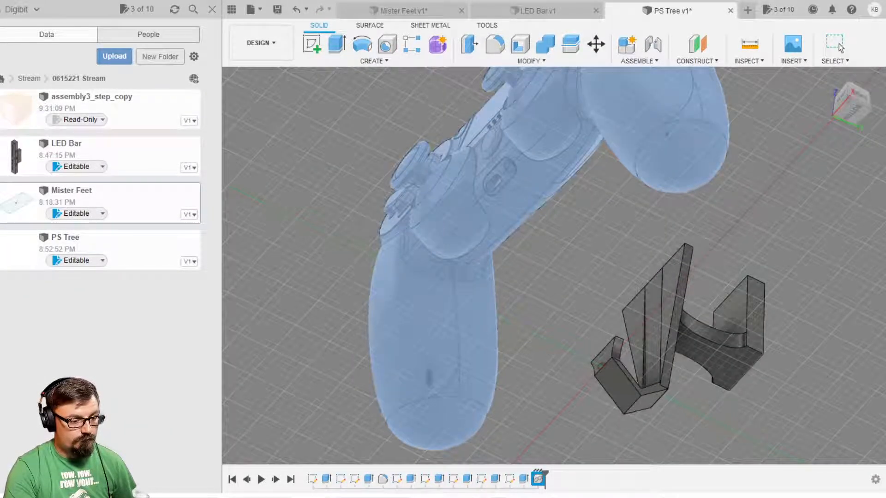
key("Return")
scroll(696, 245, "up", 3)
scroll(711, 249, "up", 2)
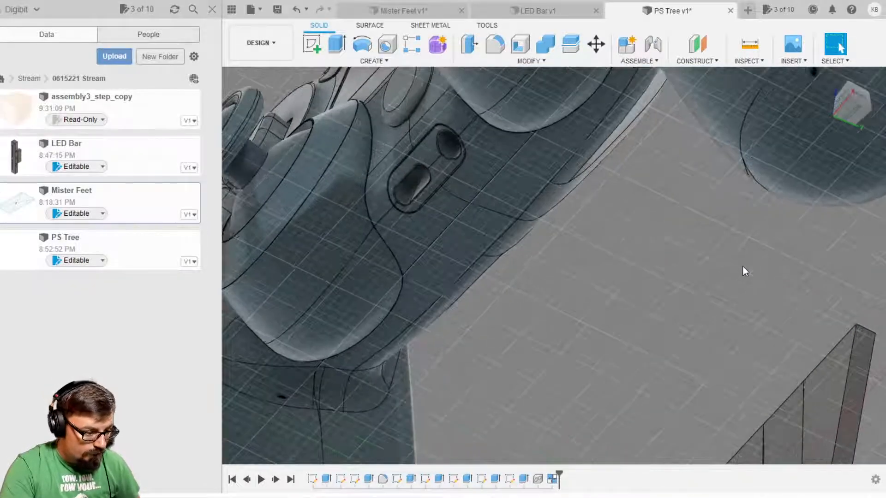
scroll(752, 265, "down", 3)
middle_click_drag(752, 266, 761, 301, "shift")
key("j")
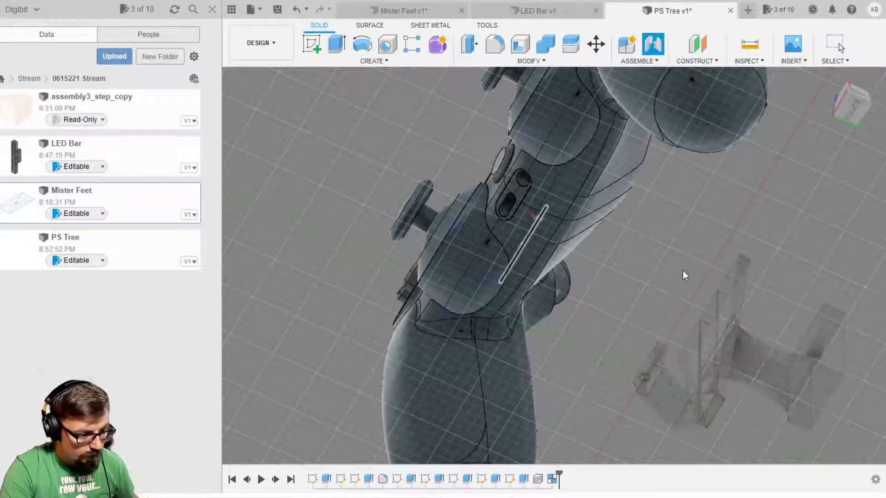
left_click(674, 267)
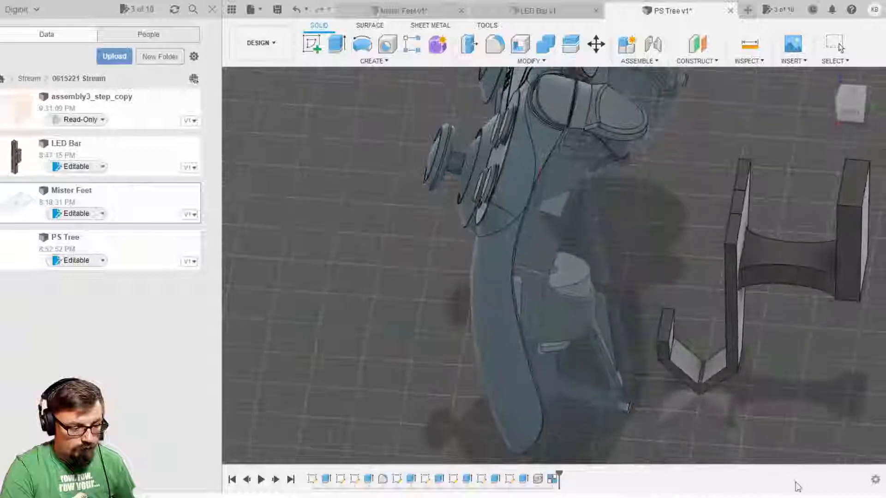
key("j")
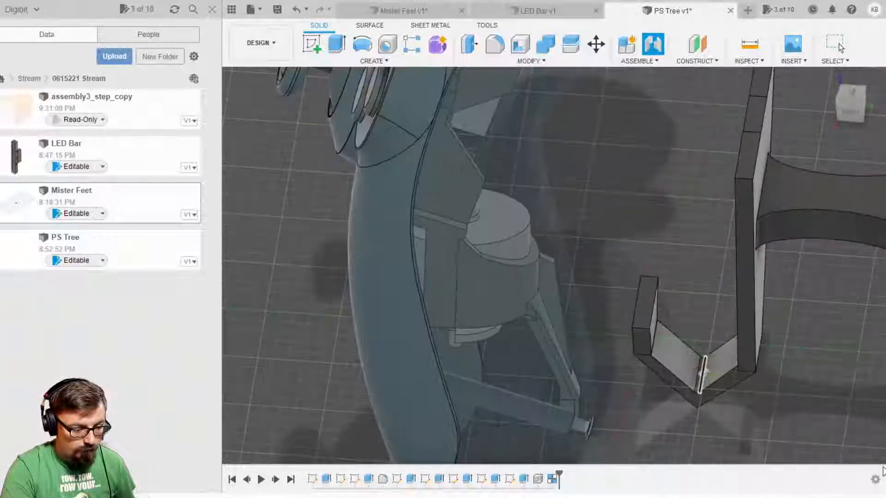
left_click(702, 375)
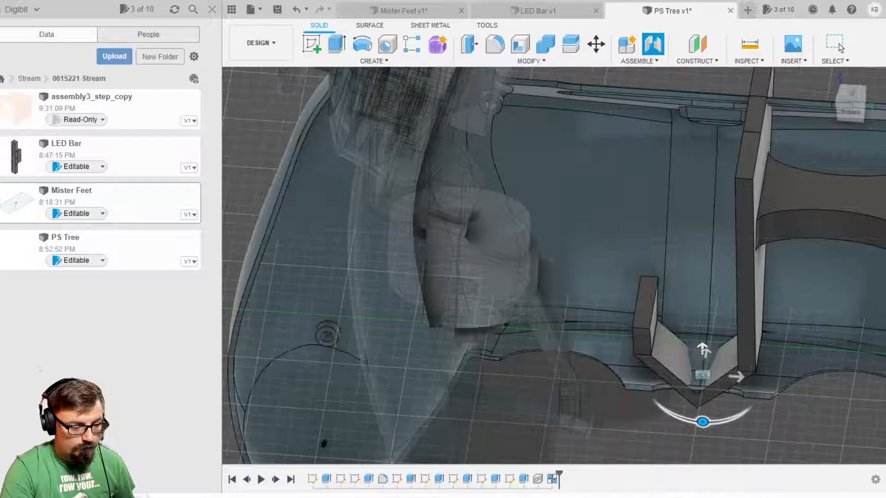
Try turning the joined controller around the hook's V-shaped tip, check its fit from above, and abandon the joint
mouse_move(702, 421)
left_mouse_down()
mouse_move(652, 399)
mouse_move(642, 363)
left_mouse_up()
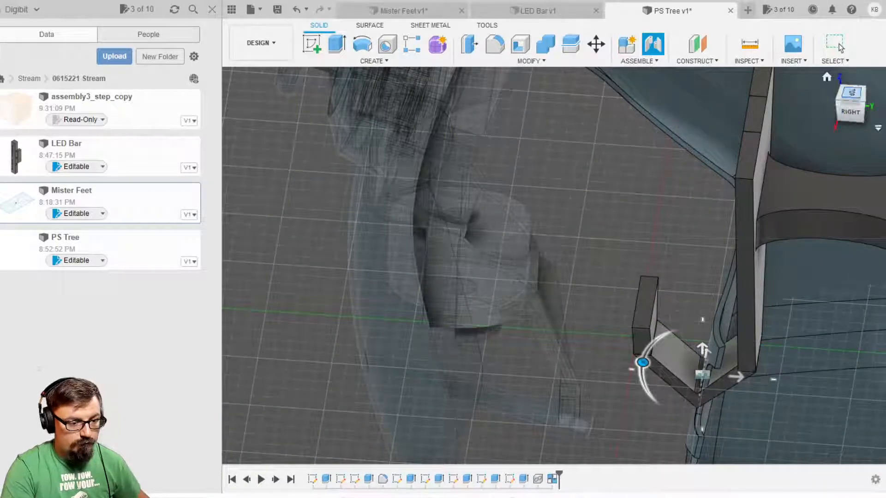
left_click(852, 93)
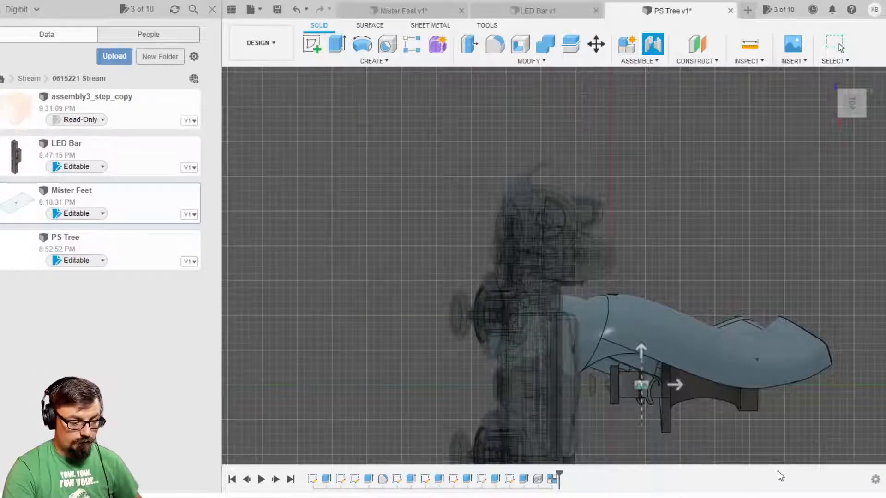
scroll(615, 330, "up", 2)
scroll(613, 337, "up", 2)
middle_click_drag(640, 357, 609, 431, "shift")
scroll(717, 306, "down", 3)
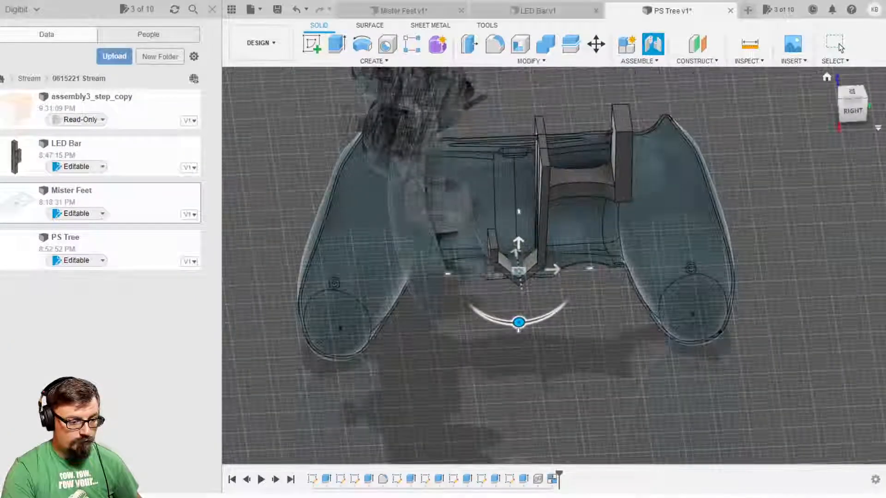
left_click(852, 92)
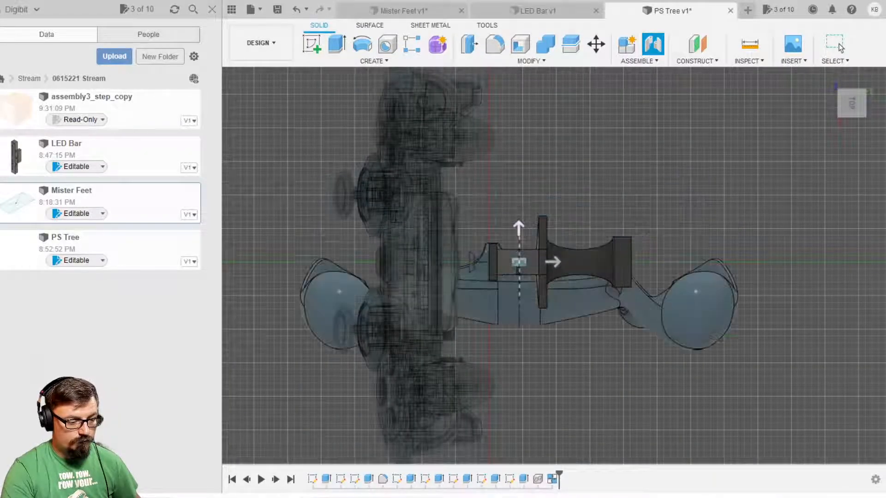
key("Escape")
Start a new Joint with its origin on the controller's lower middle edge, beneath the ports between the thumbsticks
scroll(619, 389, "down", 3)
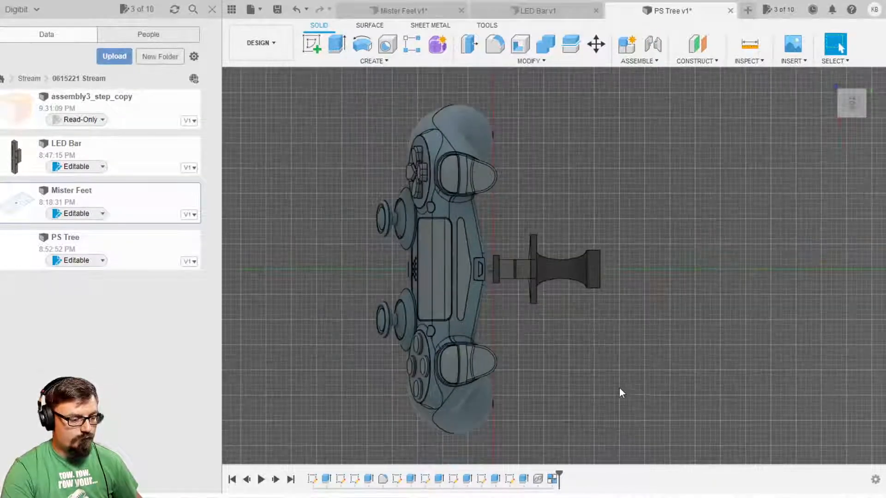
middle_click_drag(622, 381, 646, 156, "shift")
scroll(604, 251, "up", 5)
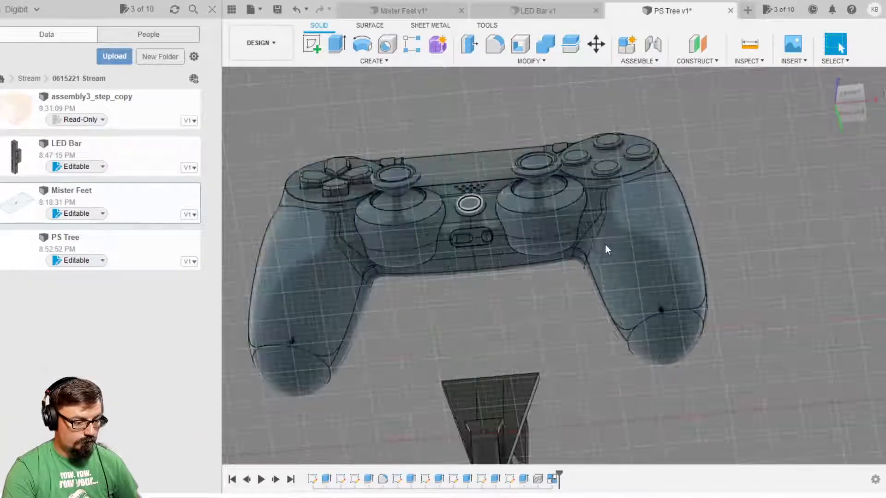
scroll(597, 253, "up", 4)
middle_click_drag(663, 422, 839, 48)
middle_click_drag(699, 318, 710, 369, "shift")
key("j")
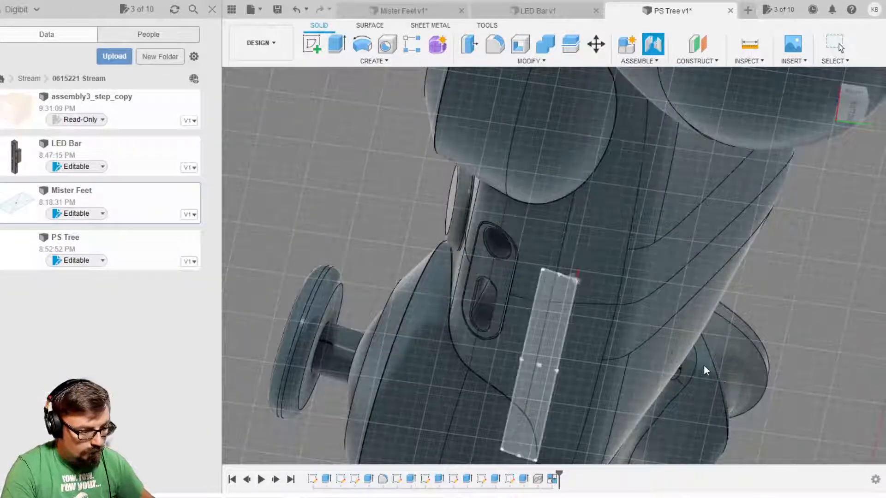
middle_click_drag(691, 382, 756, 438, "shift")
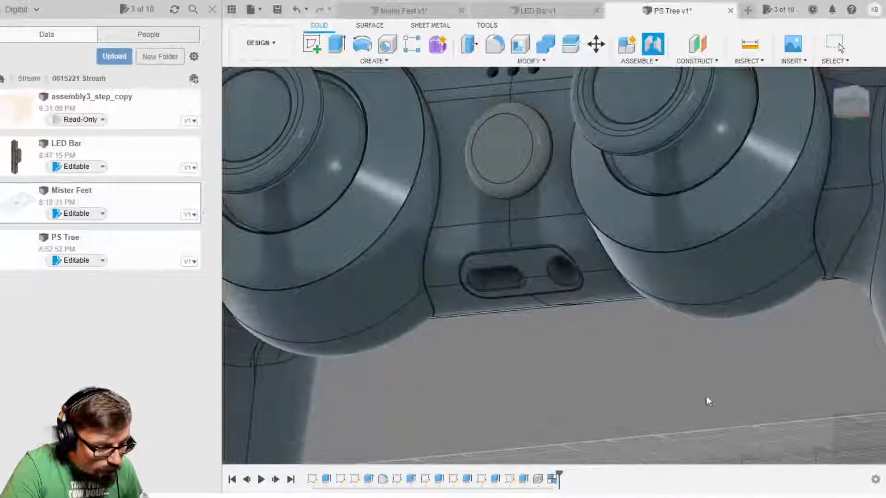
left_click(691, 383)
Complete the controller's joint on the inner crease of the hook's V-shaped tip, checking the fit from the right side
middle_click_drag(691, 386, 568, 107)
middle_click_drag(666, 371, 705, 479, "shift")
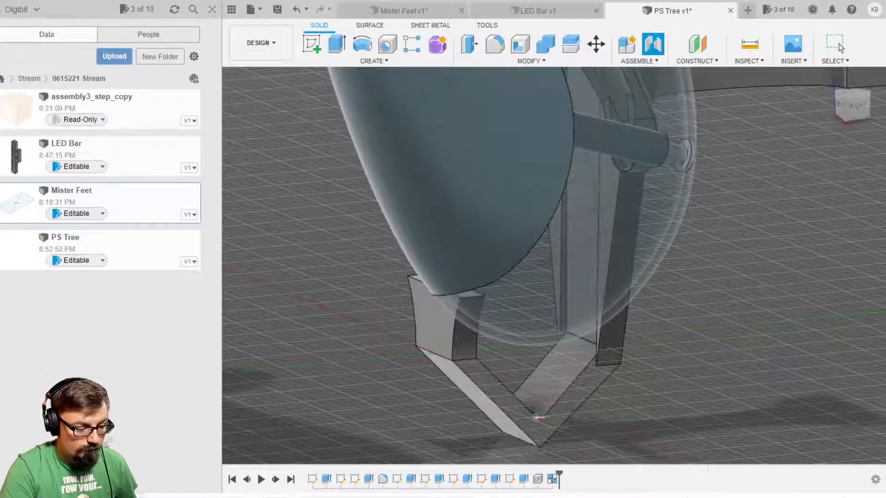
middle_click_drag(554, 380, 521, 390, "shift")
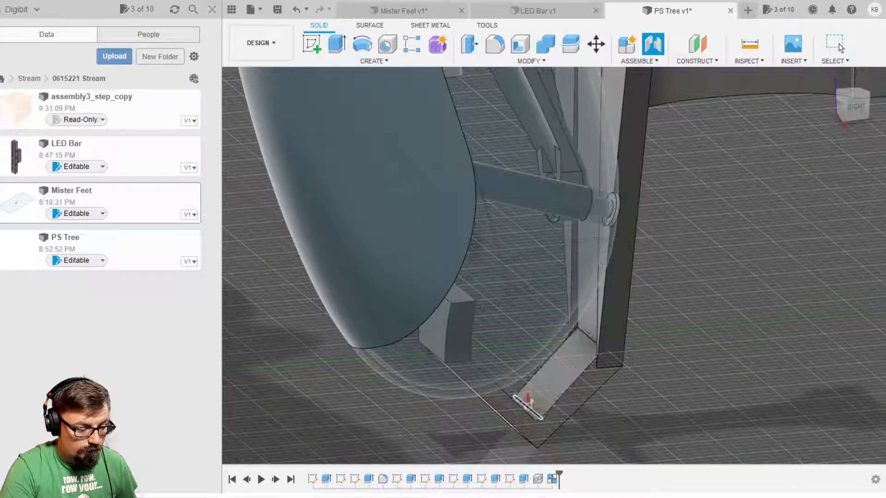
left_click(529, 402)
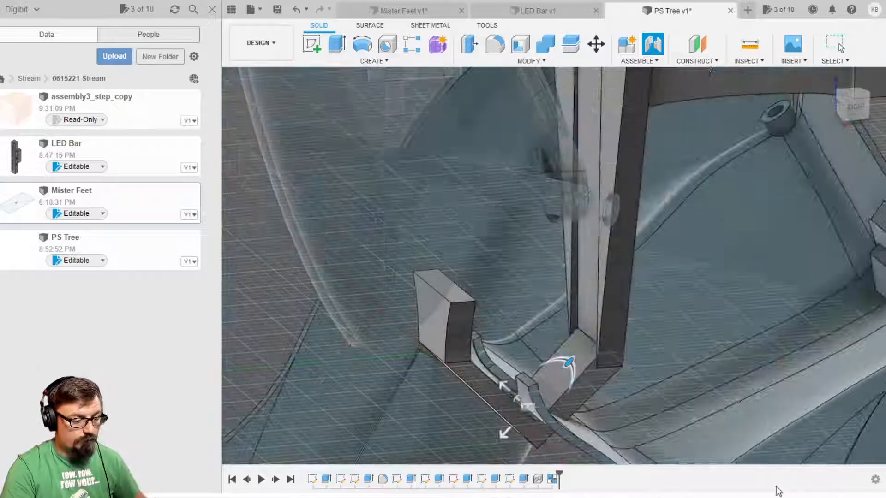
scroll(752, 467, "down", 5)
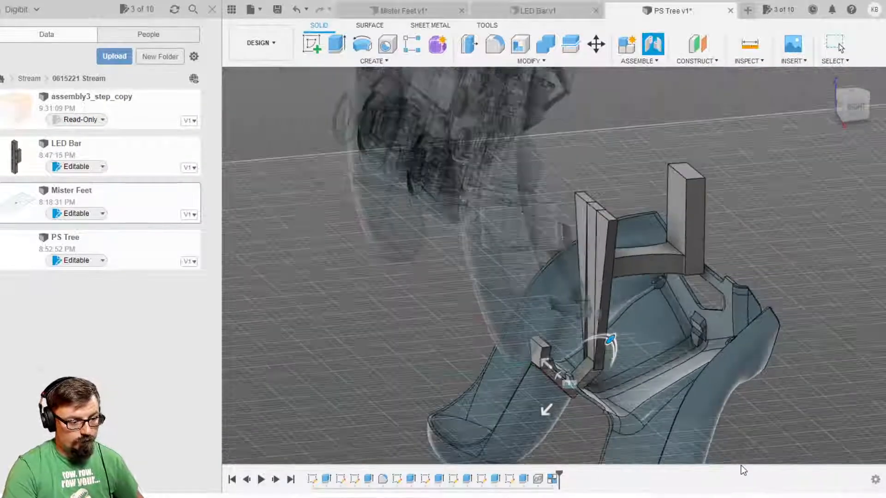
scroll(742, 466, "down", 3)
left_click(855, 107)
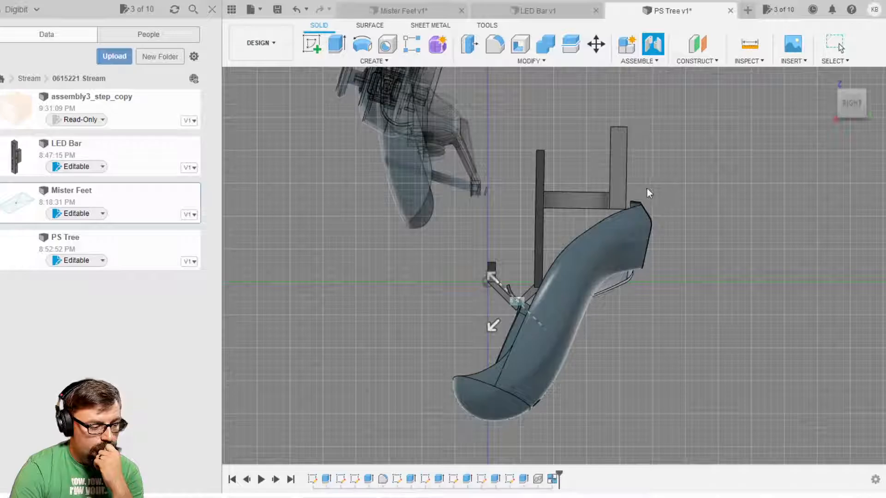
left_click(636, 201)
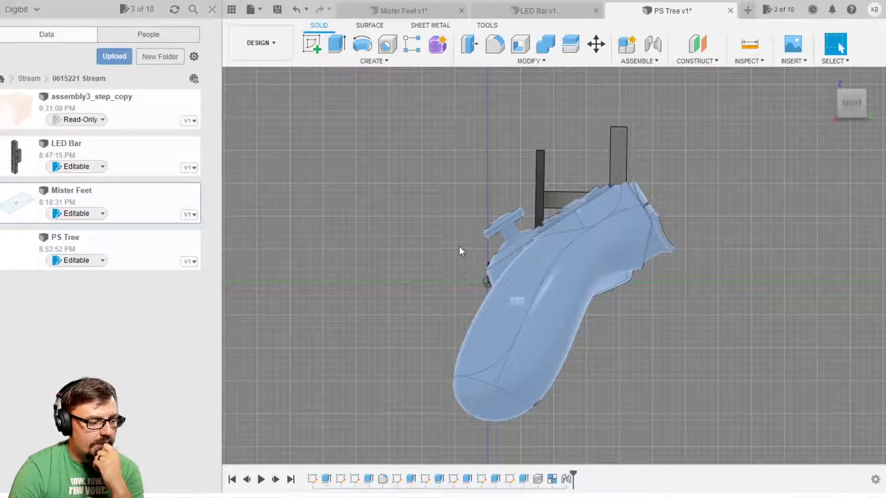
Start a Move of the hanging controller, cancel it, and undo the joint between the controller and the hook
key("m")
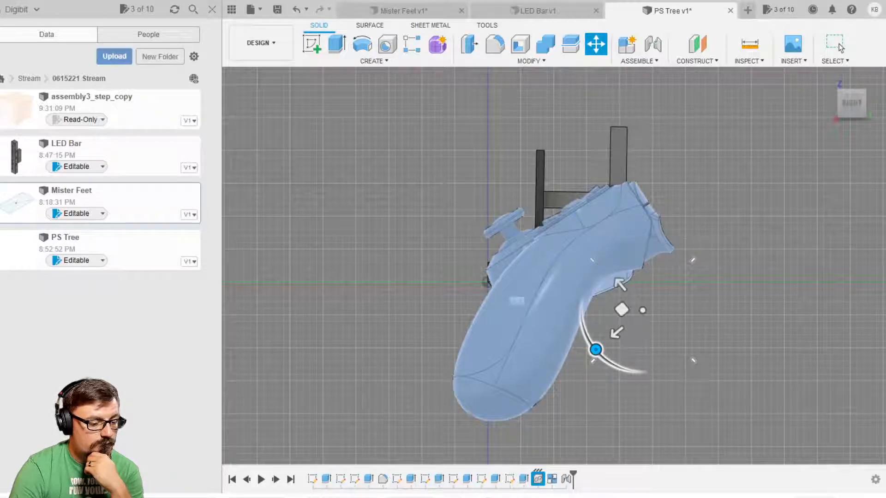
key("Escape")
scroll(748, 370, "down", 3)
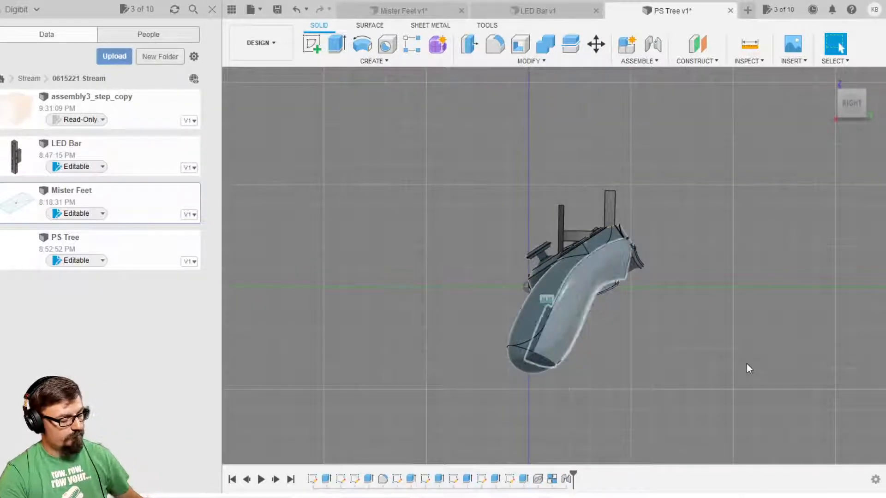
key("ctrl+z")
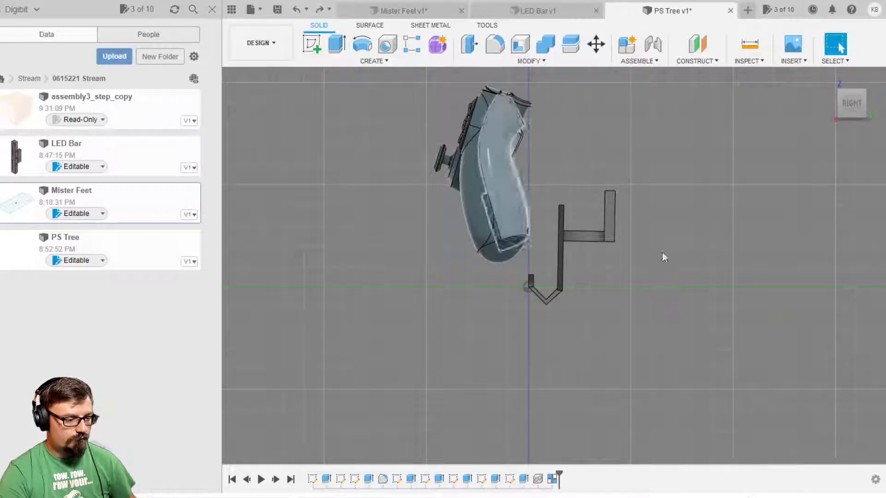
Delete the inserted controller model from the design
middle_click_drag(735, 202, 415, 369, "shift")
middle_click_drag(738, 300, 611, 239, "shift")
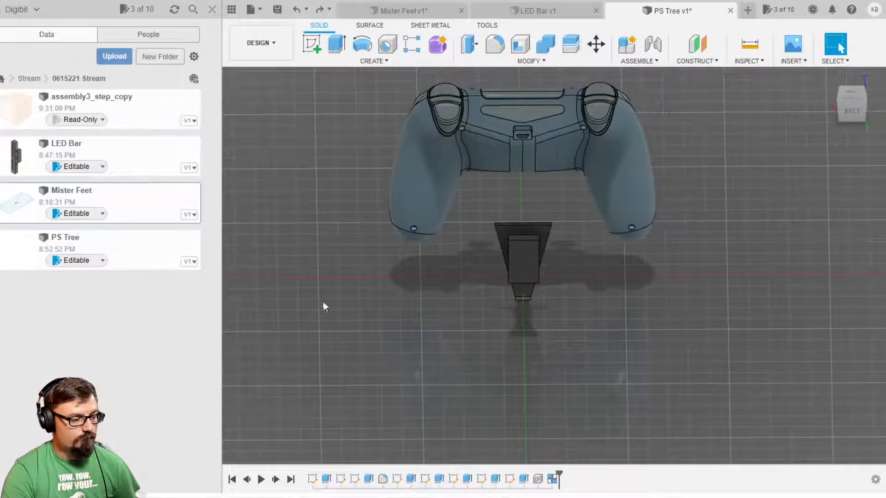
left_click(444, 400)
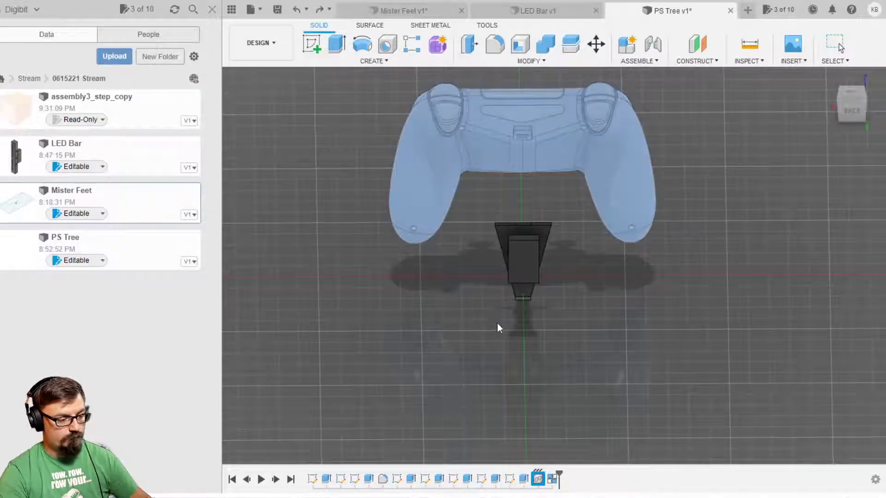
key("Delete")
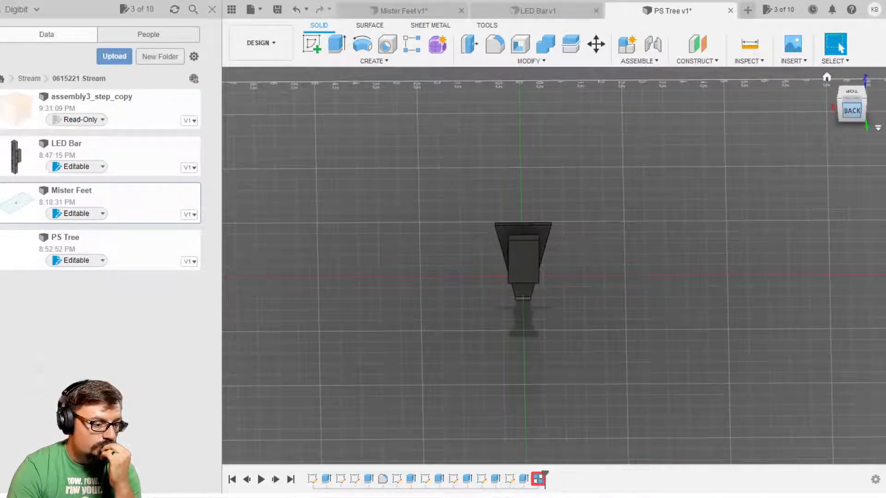
Show the hook straight from the front and save the PS Tree design as a new version
left_click(852, 110)
left_click(832, 103)
left_click(832, 103)
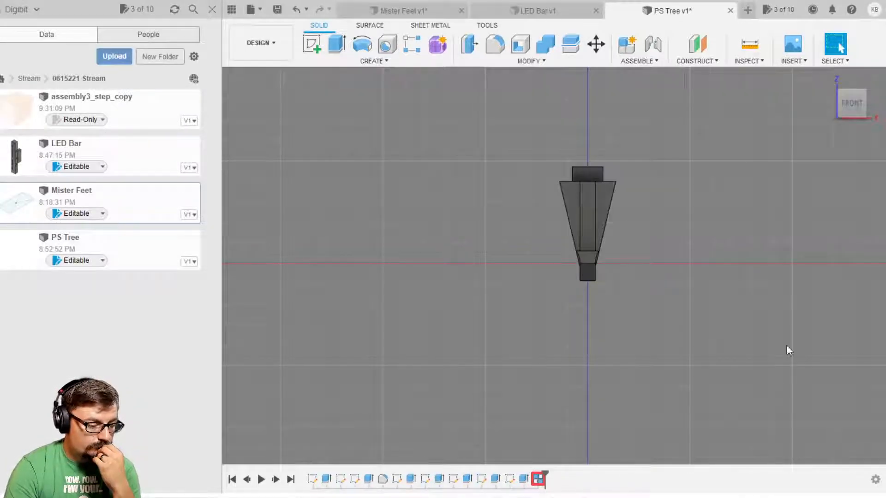
scroll(787, 346, "up", 5)
middle_click_drag(731, 303, 720, 400)
left_click(277, 10)
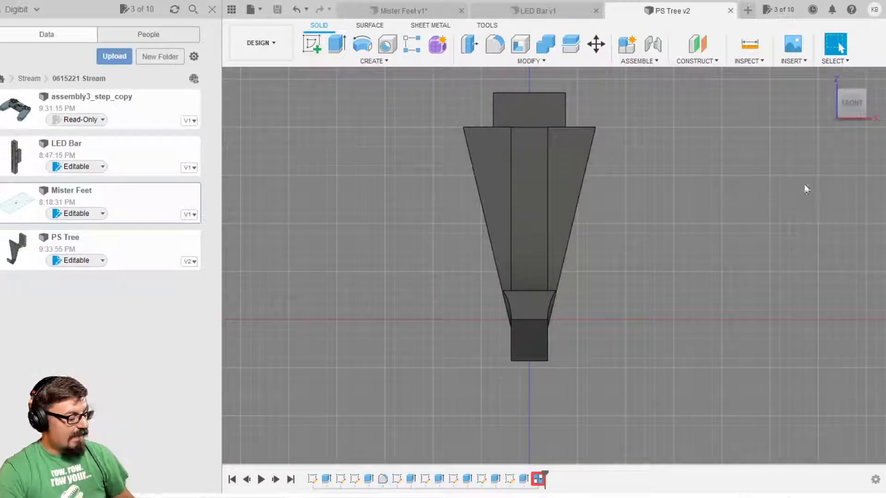
middle_click_drag(784, 307, 723, 395, "shift")
scroll(624, 354, "down", 4)
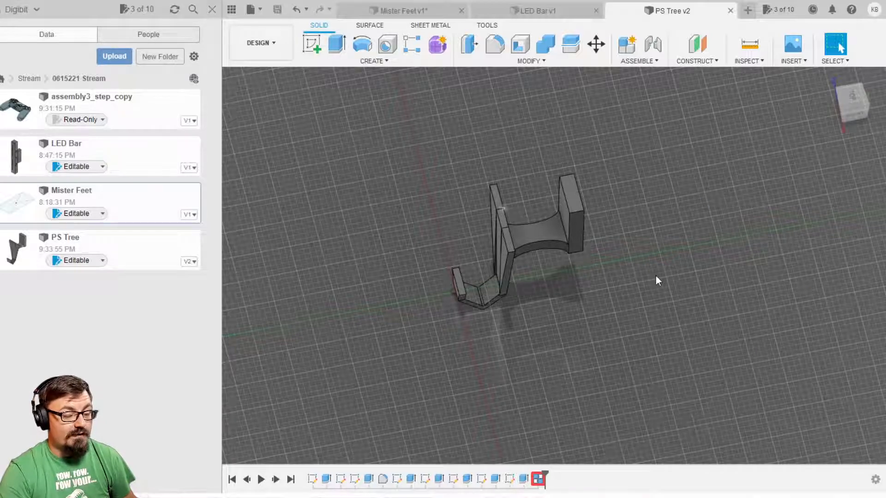
middle_click_drag(737, 352, 404, 375, "shift")
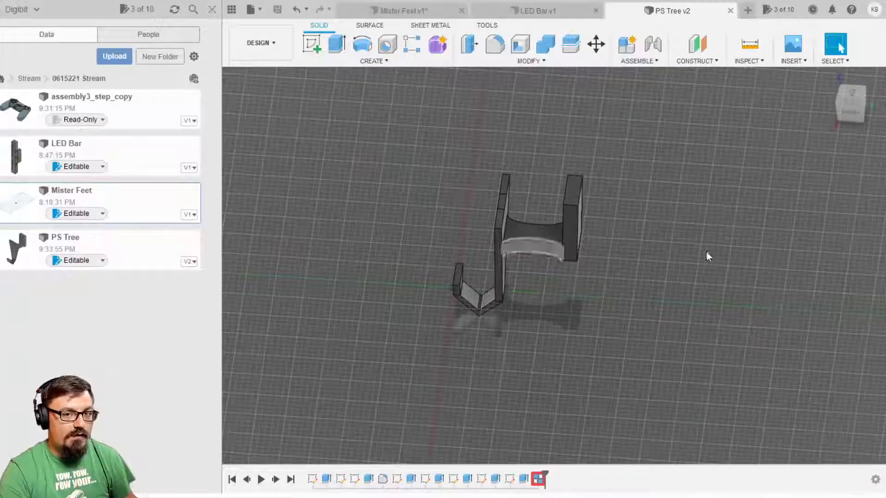
scroll(666, 268, "up", 3)
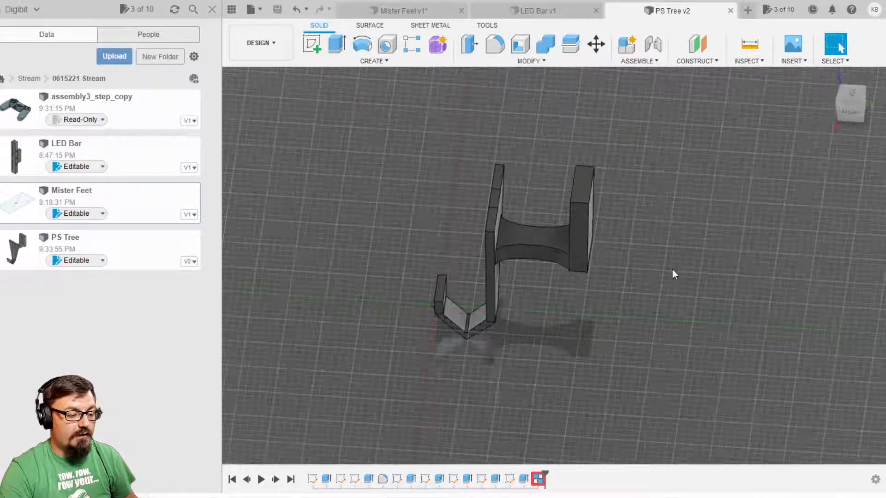